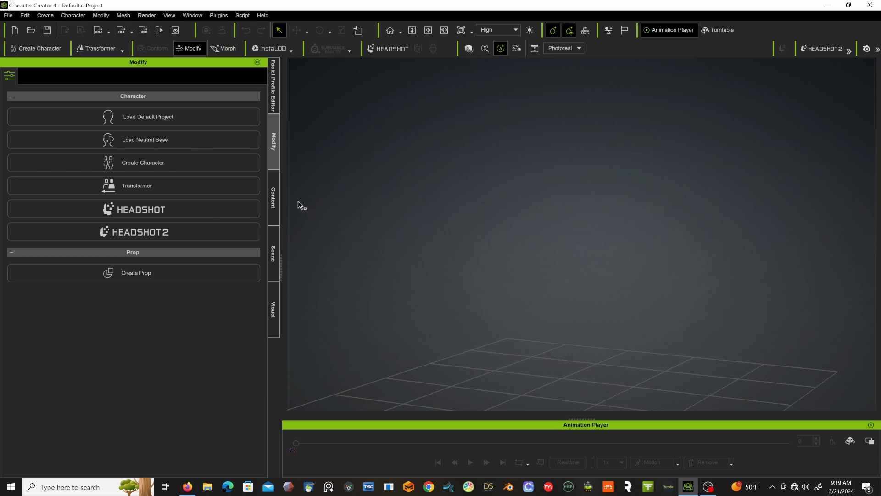
# Open Headshot 2 and load old dude.png from the Desktop folder as the source photo.
pyautogui.click(204, 236)
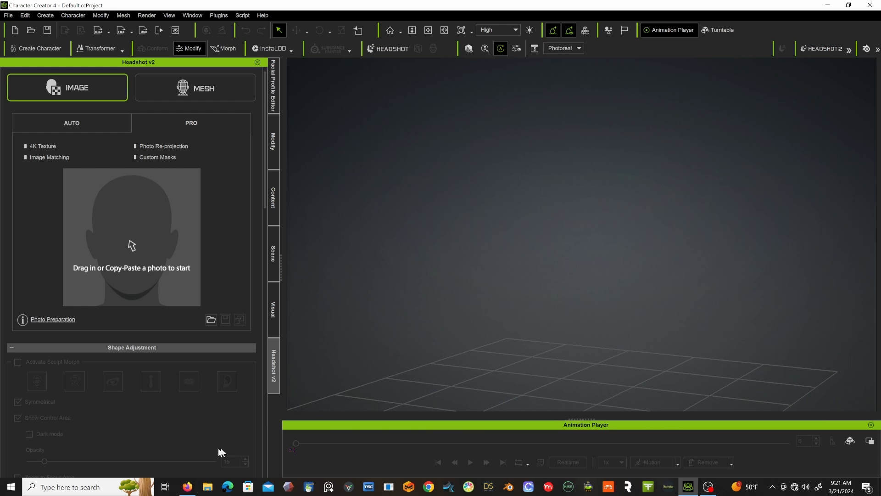
pyautogui.click(209, 487)
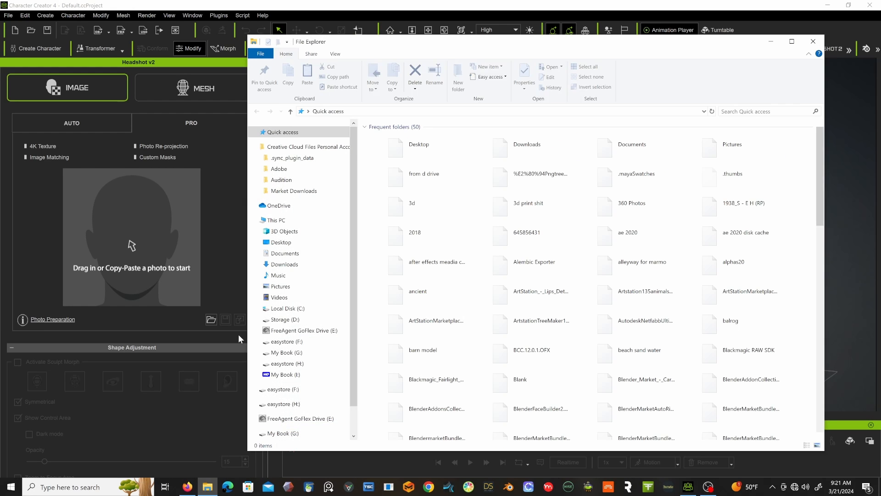
pyautogui.doubleClick(418, 146)
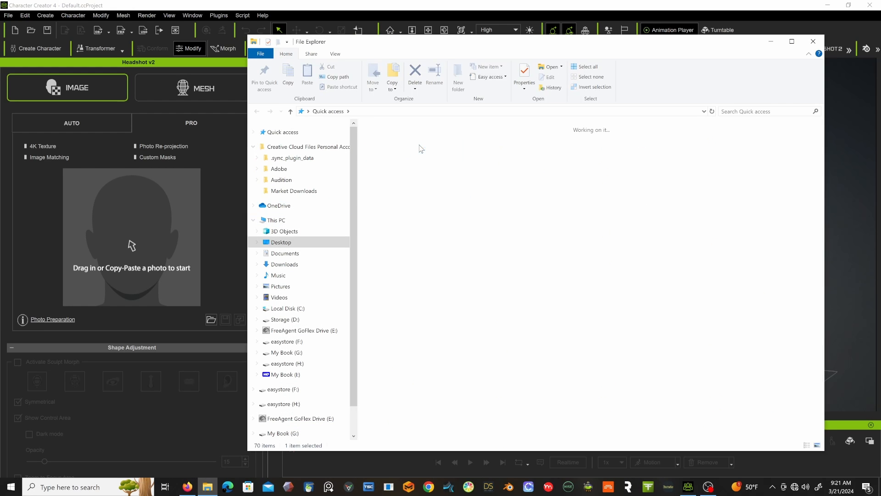
pyautogui.scroll(-10, 513, 308)
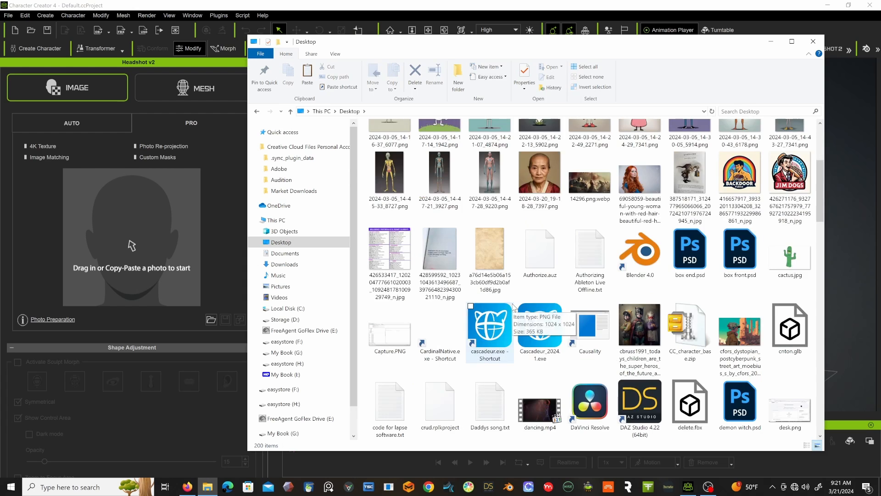
pyautogui.scroll(-5, 514, 307)
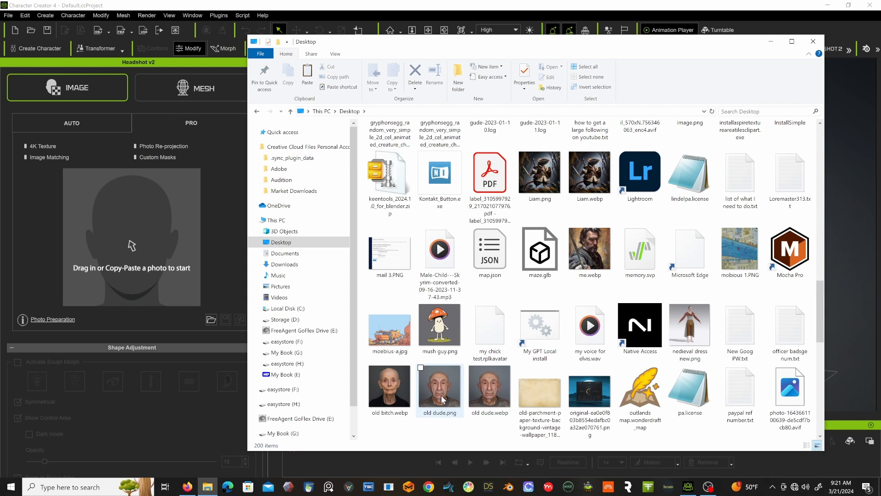
pyautogui.moveTo(443, 400); pyautogui.dragTo(140, 231)
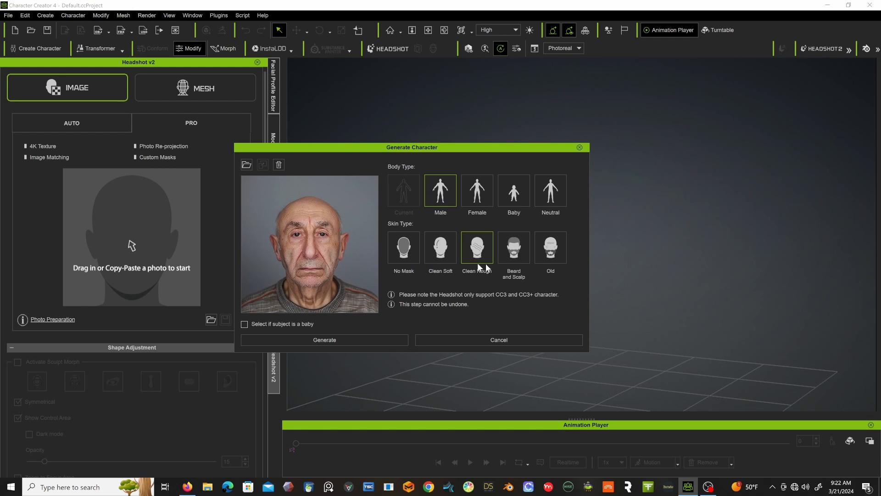
# Generate the character from the photo with the Male body type and the Old skin type.
pyautogui.click(557, 256)
pyautogui.click(335, 340)
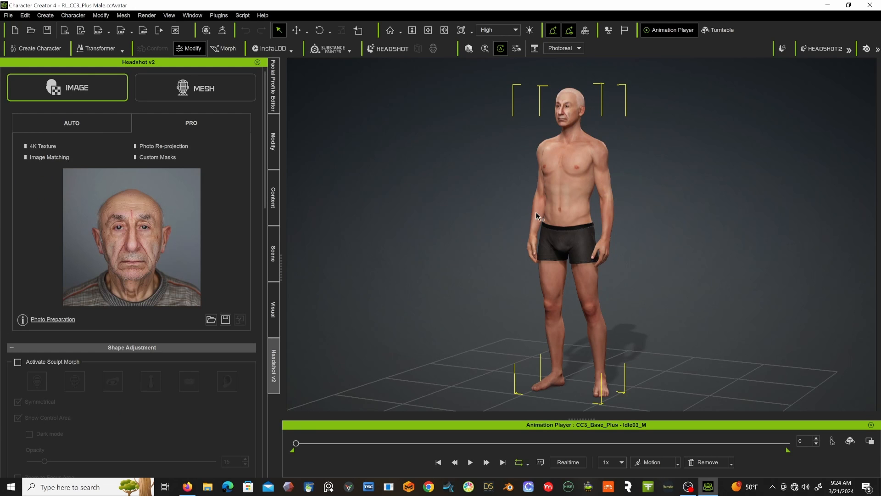
# Examine the generated character's head up close from the side and the front.
pyautogui.moveTo(525, 163); pyautogui.dragTo(501, 262, button='right')
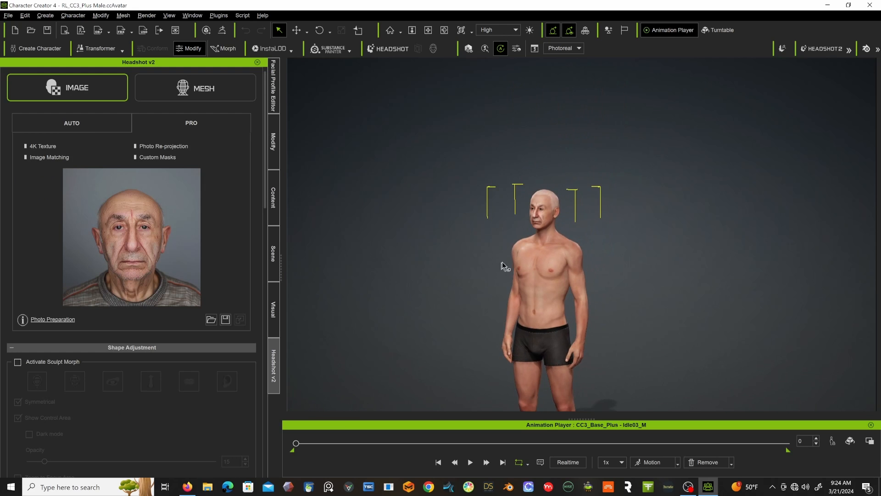
pyautogui.scroll(3, 491, 222)
pyautogui.scroll(10, 492, 225)
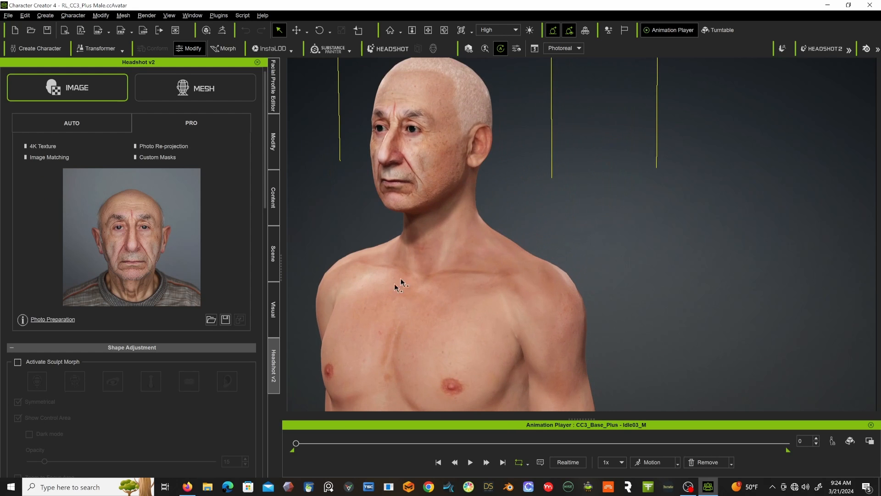
pyautogui.moveTo(397, 282); pyautogui.dragTo(615, 250)
pyautogui.moveTo(537, 269); pyautogui.dragTo(667, 313, button='middle')
pyautogui.scroll(2, 598, 221)
pyautogui.moveTo(599, 219); pyautogui.dragTo(600, 221, button='middle')
pyautogui.moveTo(600, 221); pyautogui.dragTo(497, 287)
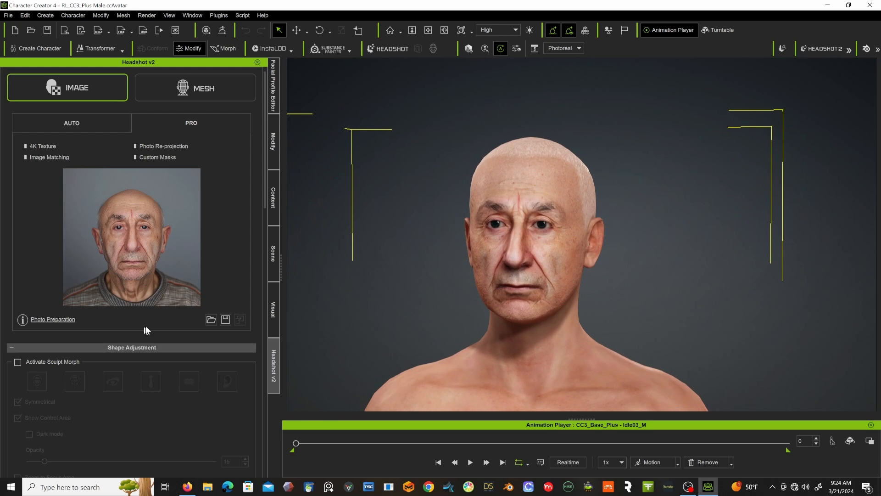
# Activate Sculpt Morph and reshape the cheek to Cheek Outer Width -100 and Cheek Lower Scale 4.
pyautogui.scroll(-3, 65, 379)
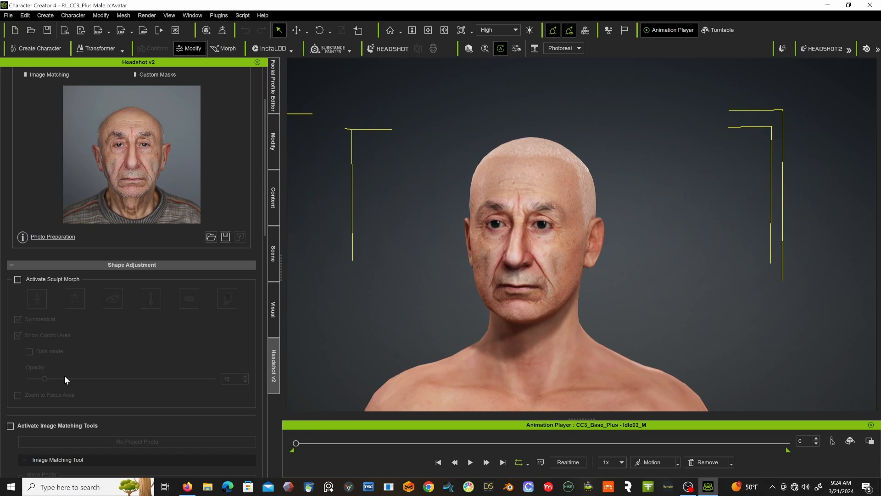
pyautogui.click(18, 279)
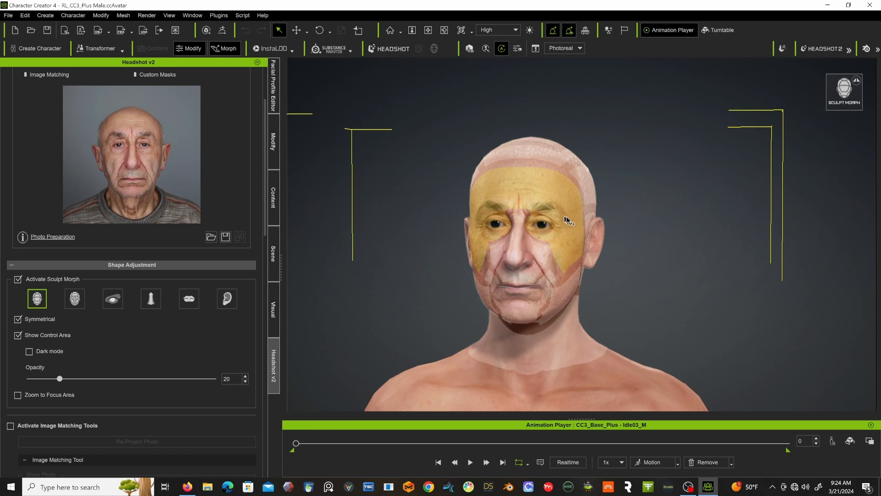
pyautogui.keyDown('alt'); pyautogui.moveTo(472, 267); pyautogui.dragTo(508, 262); pyautogui.keyUp('alt')
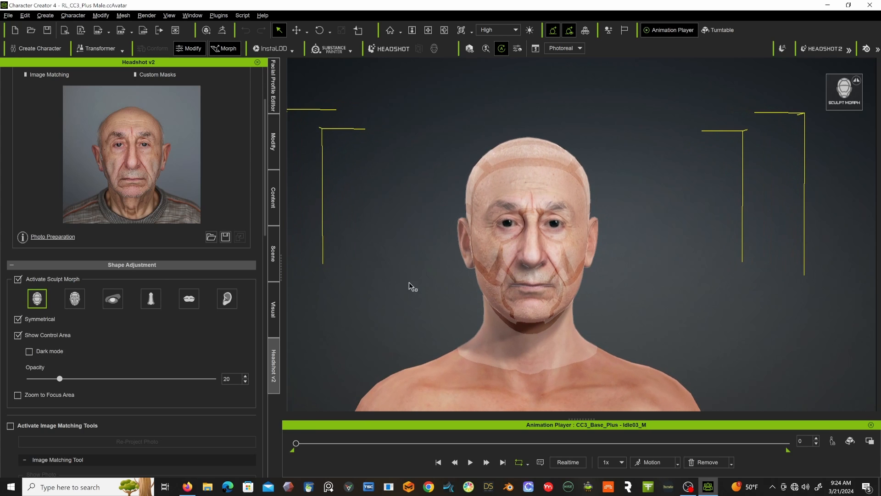
pyautogui.click(76, 299)
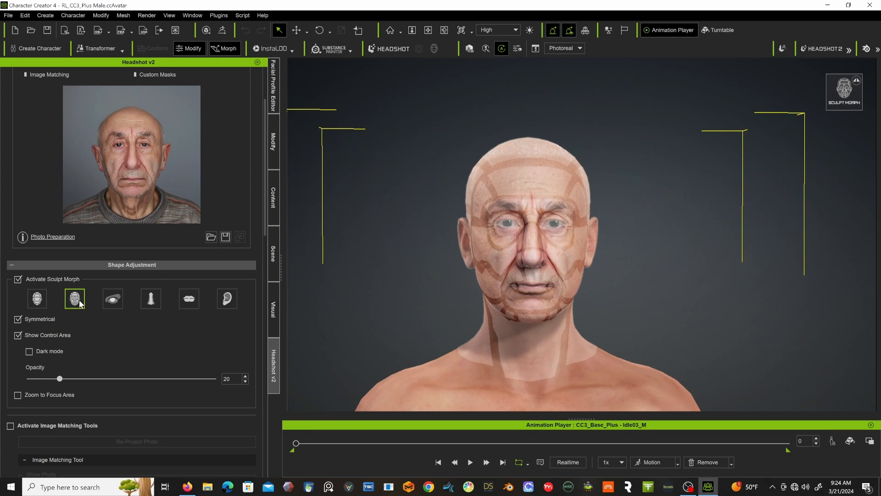
pyautogui.click(490, 285)
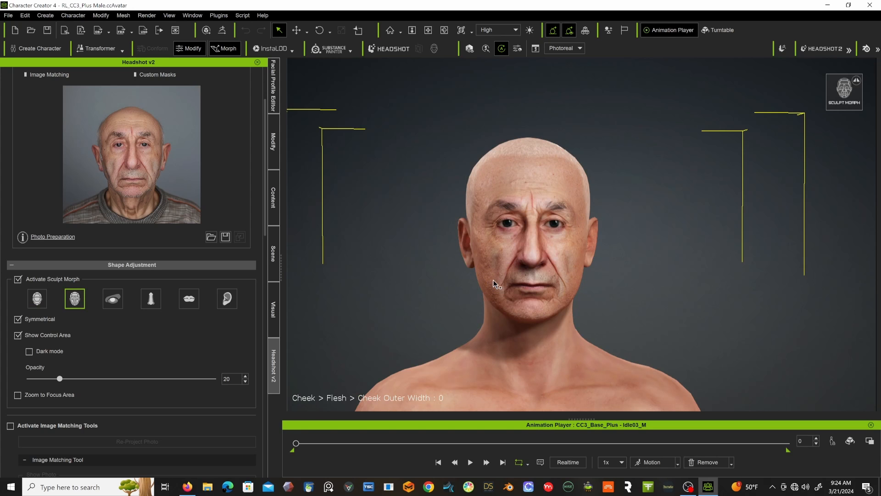
pyautogui.moveTo(493, 281); pyautogui.dragTo(610, 265)
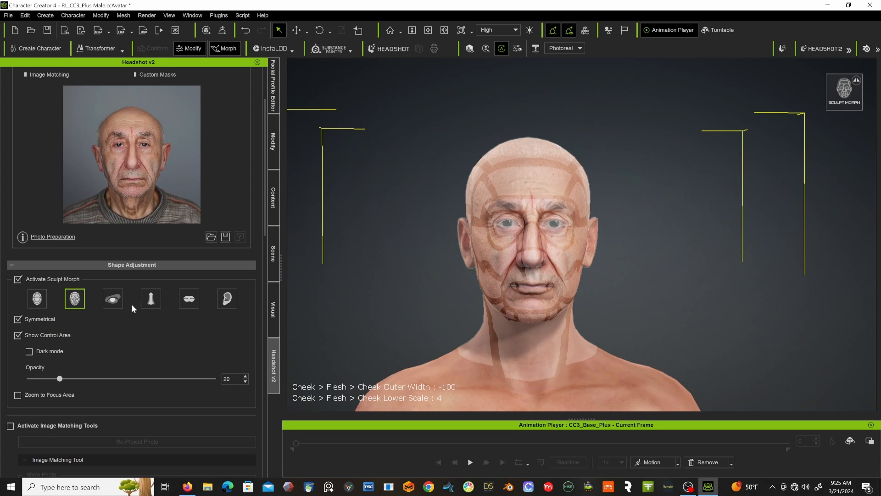
# Preview the eye and mouth sculpting areas, and deactivate Sculpt Morph.
pyautogui.click(112, 299)
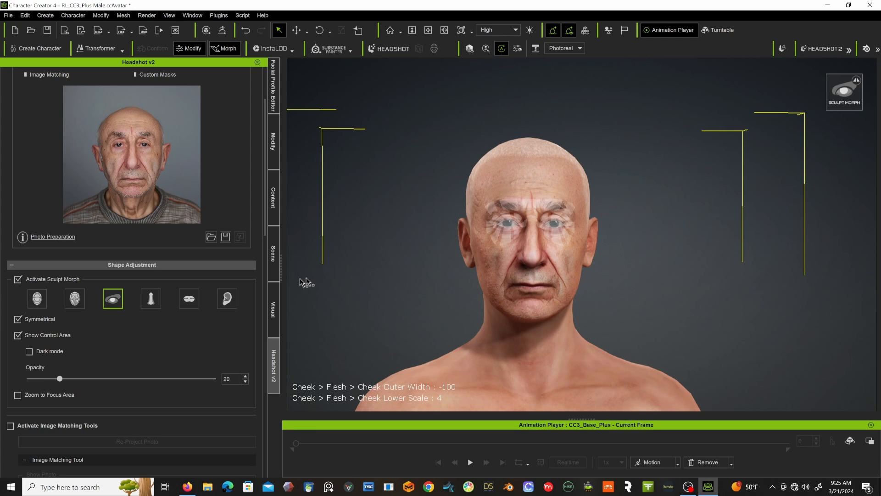
pyautogui.click(186, 301)
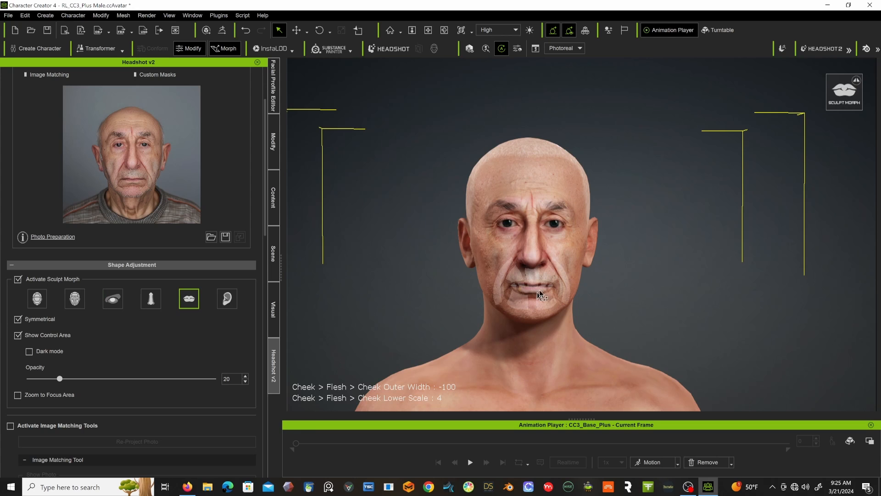
pyautogui.click(18, 279)
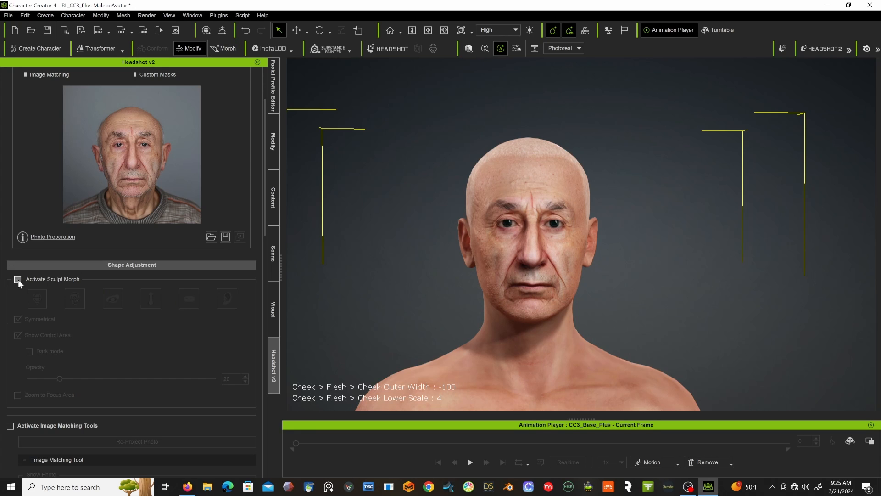
# Review the image matching, skin type and mask settings around the sculpted head, and close Headshot v2.
pyautogui.scroll(-3, 67, 360)
pyautogui.scroll(-2, 67, 361)
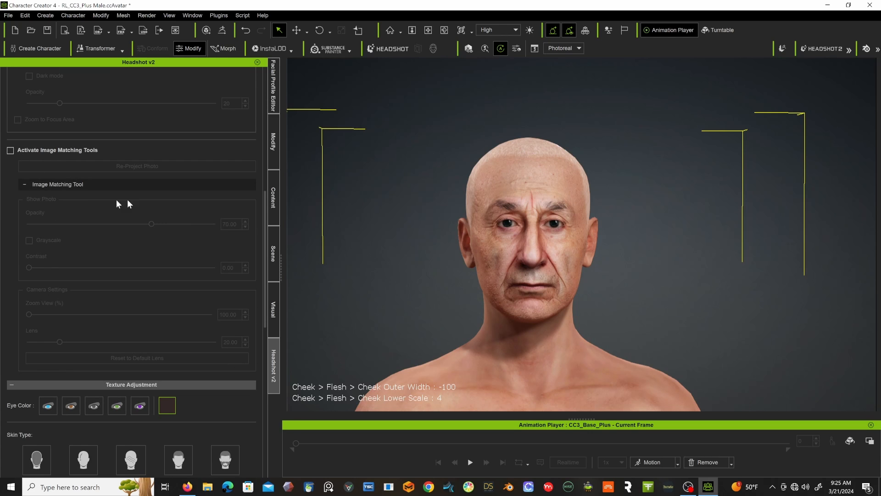
pyautogui.moveTo(328, 226); pyautogui.dragTo(481, 191, button='right')
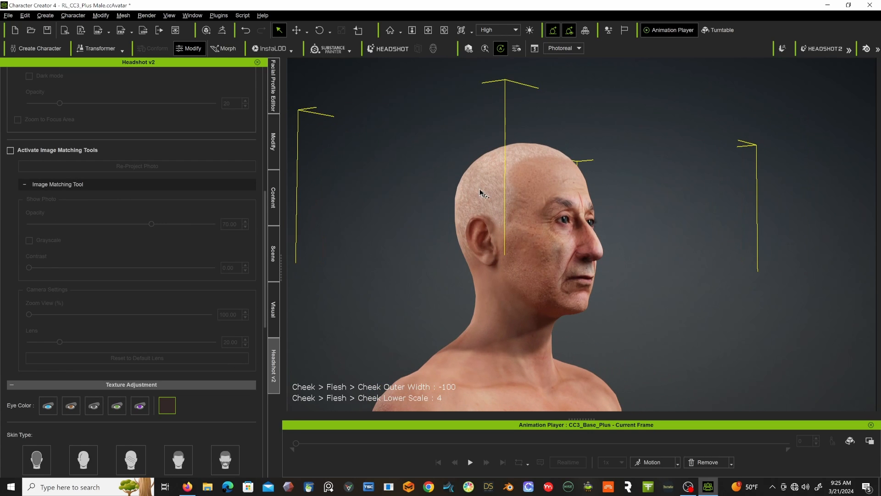
pyautogui.moveTo(535, 256); pyautogui.dragTo(368, 262, button='right')
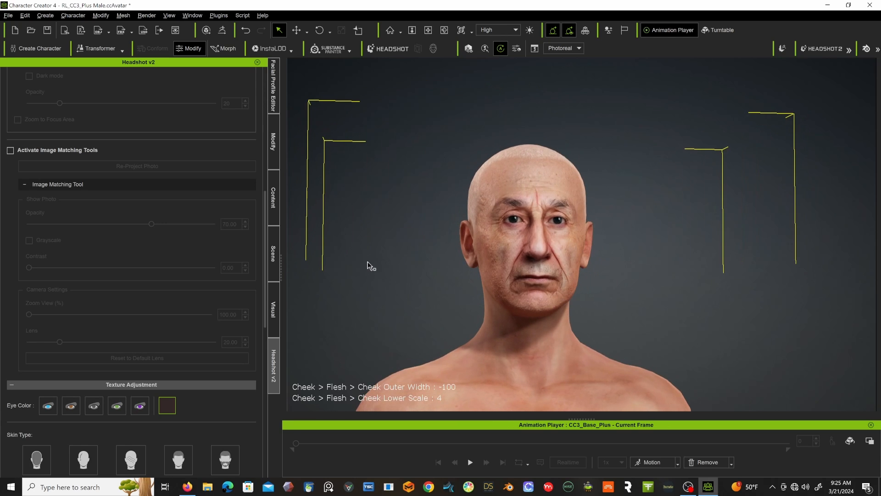
pyautogui.scroll(-3, 101, 293)
pyautogui.scroll(-9, 120, 299)
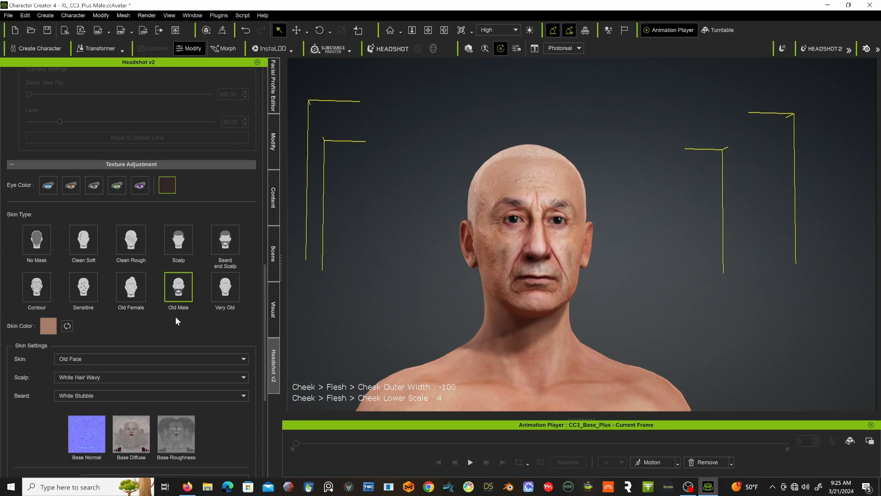
pyautogui.scroll(-9, 173, 316)
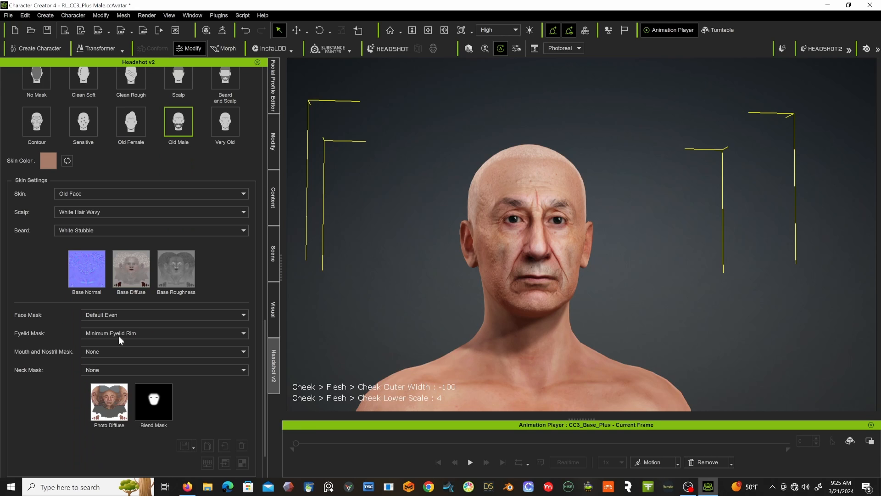
pyautogui.scroll(-3, 119, 335)
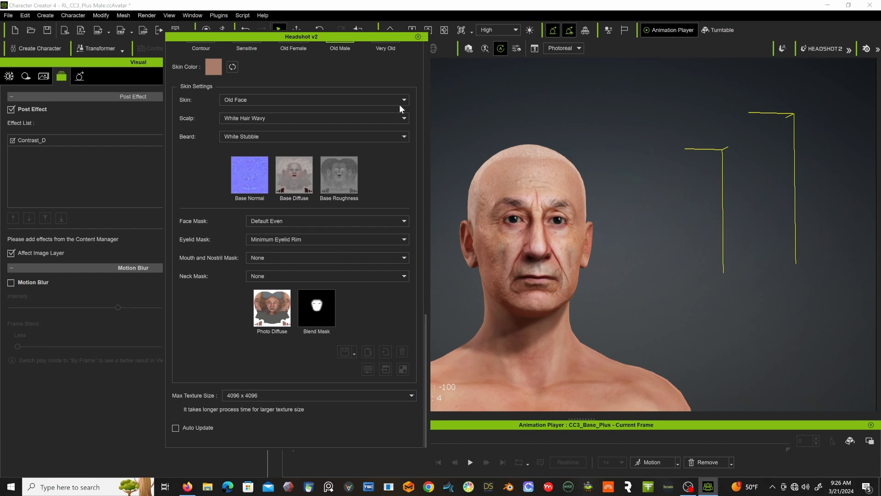
pyautogui.click(417, 37)
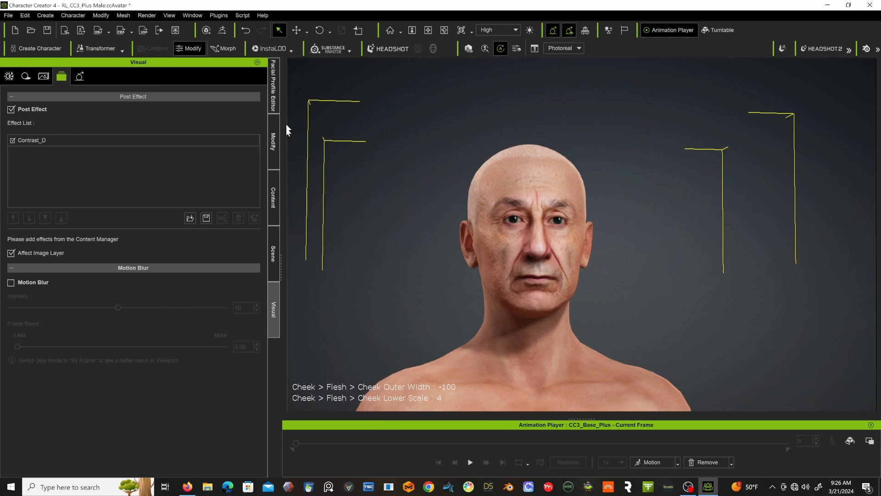
# Display the character's Full Body morph sliders with the whole torso in view.
pyautogui.moveTo(460, 230); pyautogui.dragTo(479, 233, button='right')
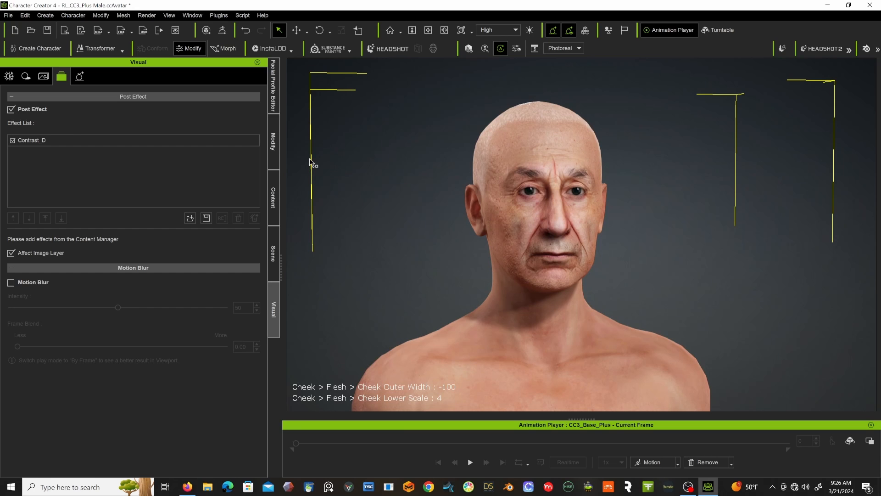
pyautogui.click(276, 146)
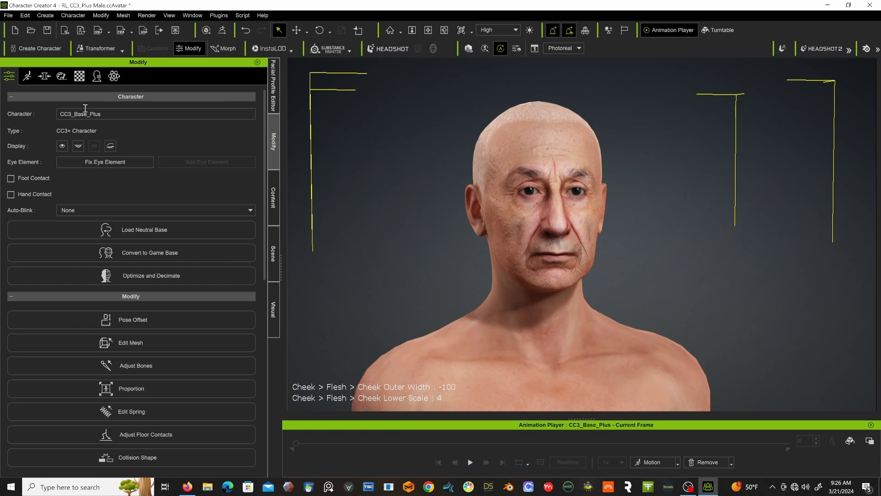
pyautogui.scroll(-8, 509, 274)
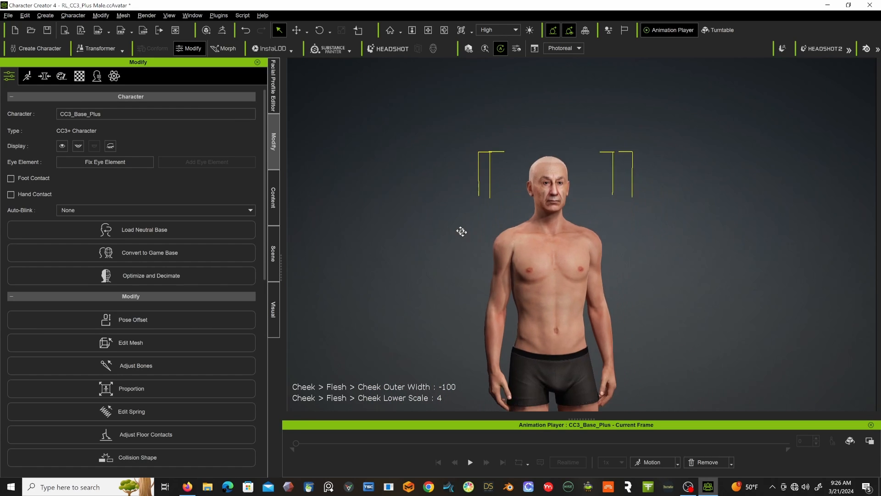
pyautogui.moveTo(462, 232); pyautogui.dragTo(447, 193, button='middle')
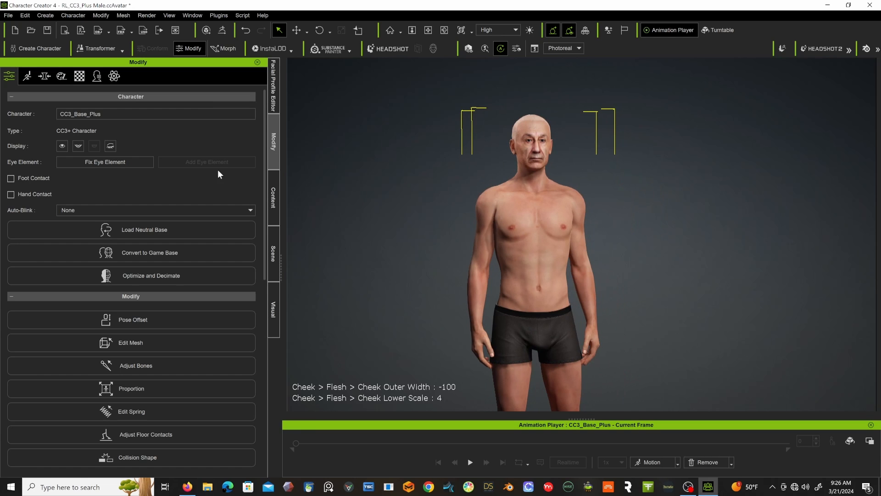
pyautogui.click(44, 77)
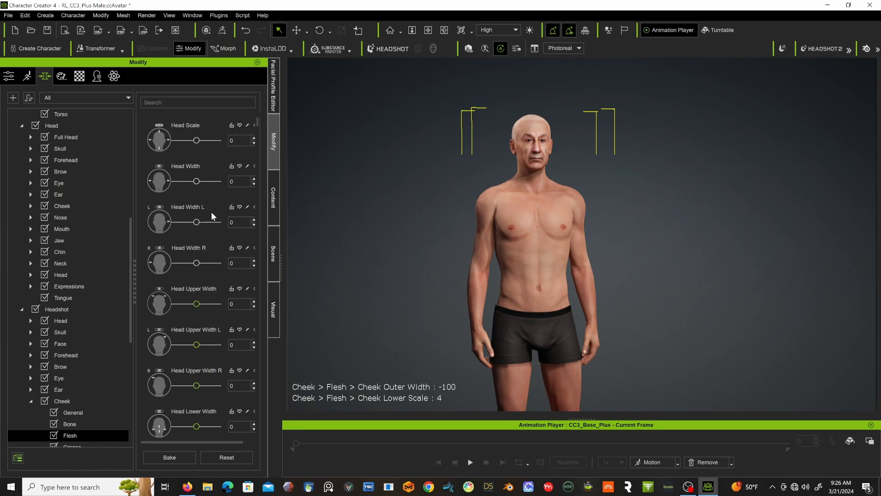
pyautogui.scroll(-2, 59, 312)
pyautogui.scroll(-1, 58, 312)
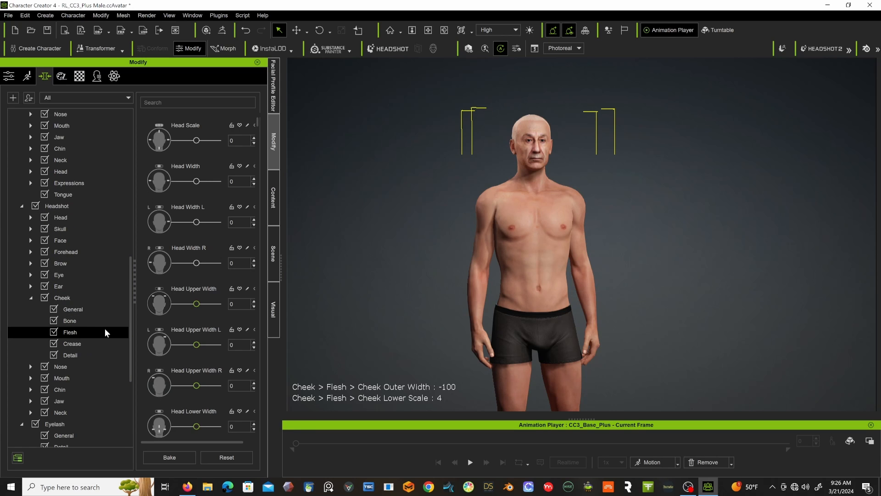
pyautogui.scroll(4, 94, 250)
pyautogui.scroll(6, 95, 250)
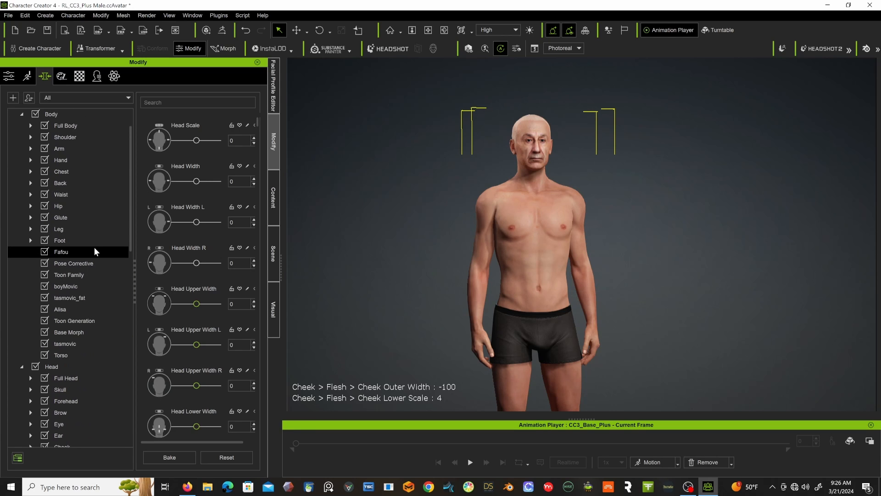
pyautogui.click(59, 129)
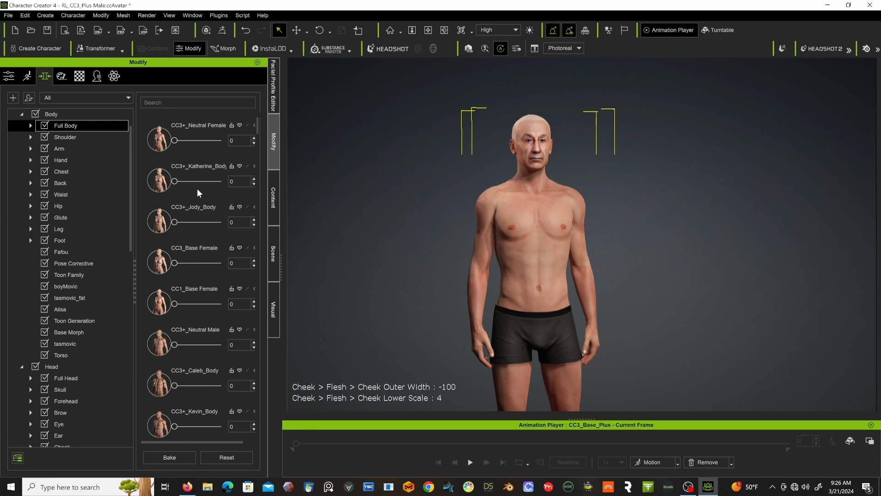
# Filter the Full Body morphs for "old", set Body Old to 100, try Body HA Male Old A, and clear the filter.
pyautogui.scroll(-1, 197, 179)
pyautogui.scroll(1, 197, 179)
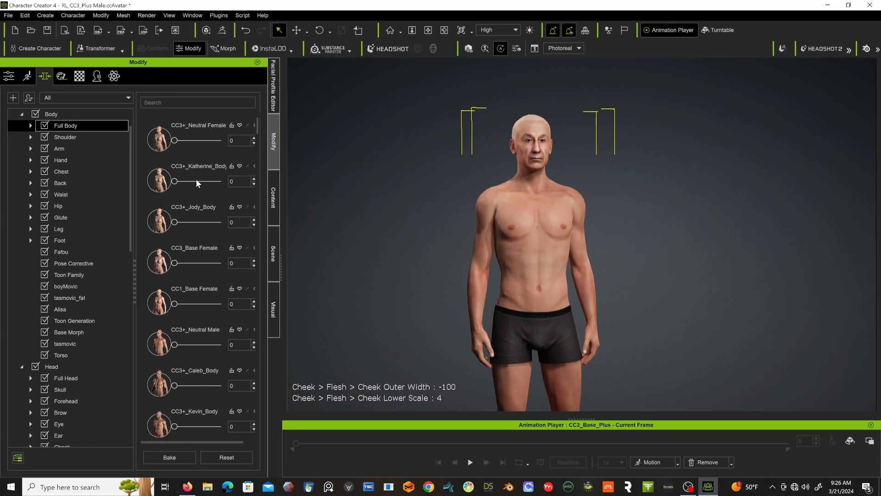
pyautogui.click(185, 102)
pyautogui.write('old')
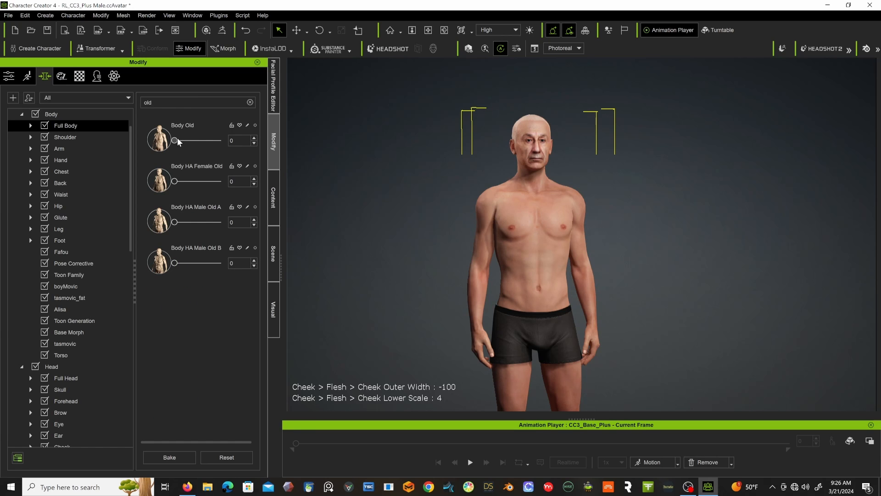
pyautogui.moveTo(175, 139); pyautogui.dragTo(225, 132)
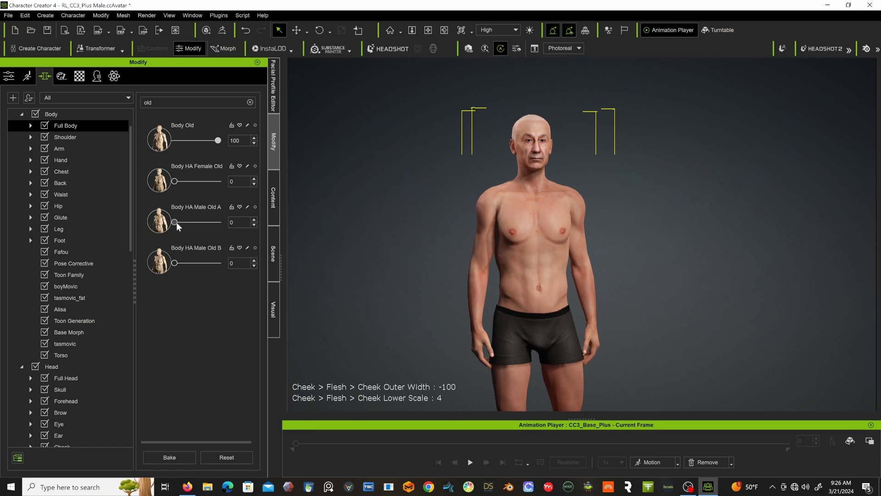
pyautogui.moveTo(175, 222)
pyautogui.mouseDown()
pyautogui.moveTo(221, 222)
pyautogui.moveTo(169, 227)
pyautogui.mouseUp()
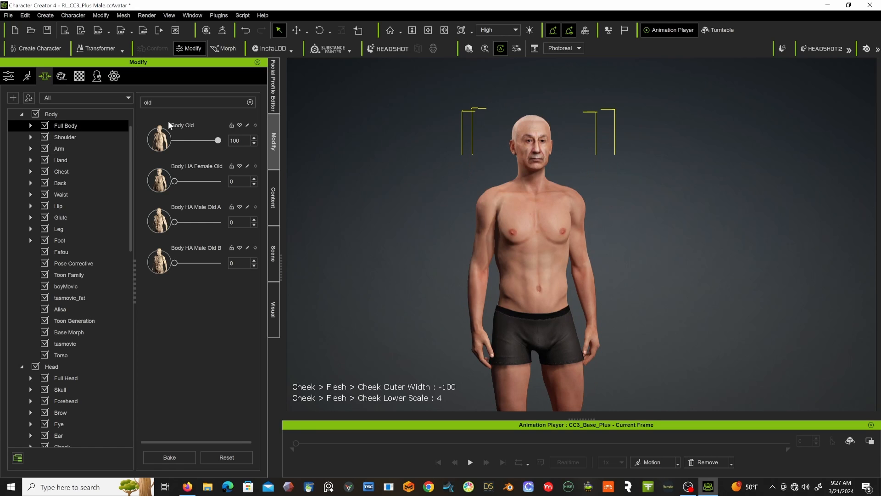
pyautogui.click(250, 102)
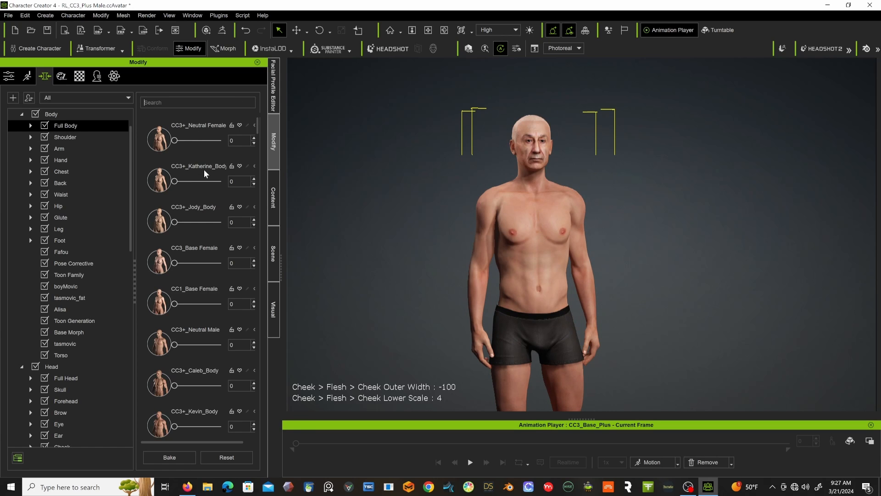
# Slim the character's body by setting the Body Thin morph to 100.
pyautogui.scroll(-5, 187, 200)
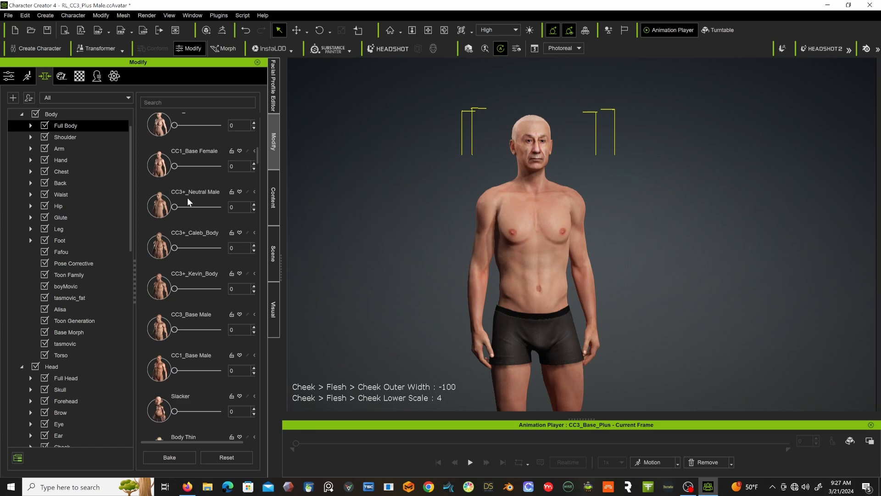
pyautogui.scroll(-3, 202, 218)
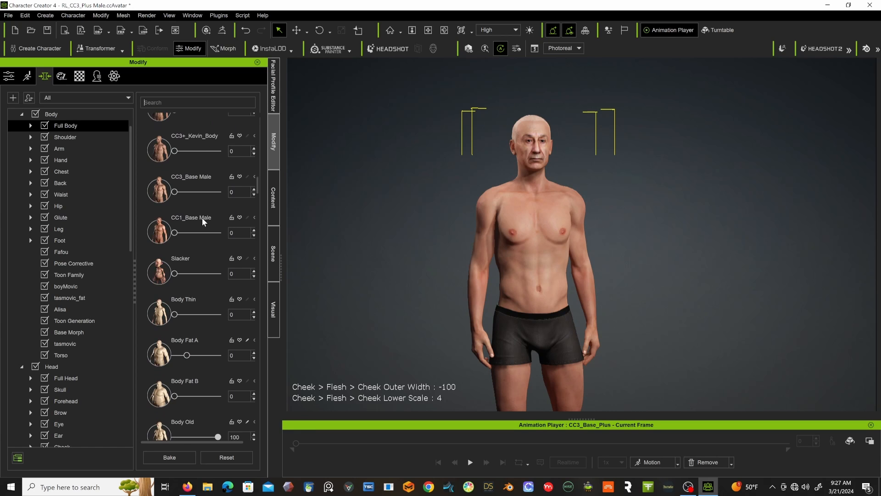
pyautogui.scroll(-4, 202, 218)
pyautogui.moveTo(176, 153); pyautogui.dragTo(239, 156)
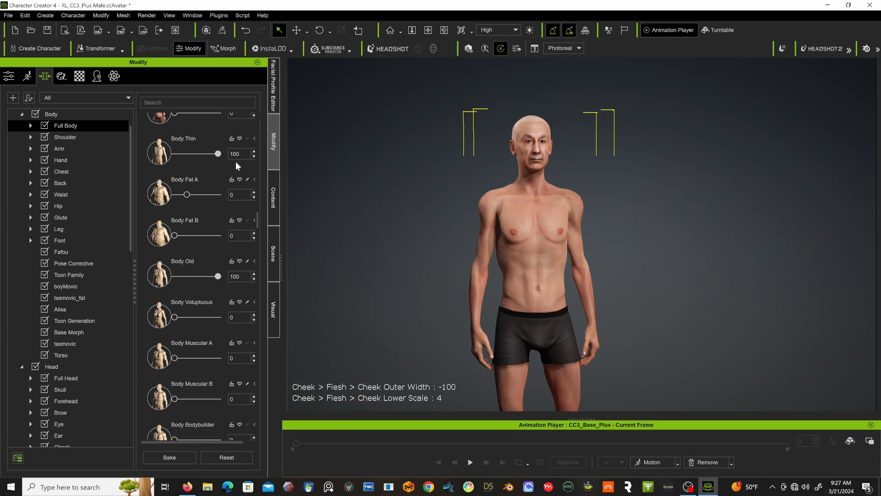
# Define the torso muscles by setting the Body Tone morph to 100.
pyautogui.scroll(-2, 207, 211)
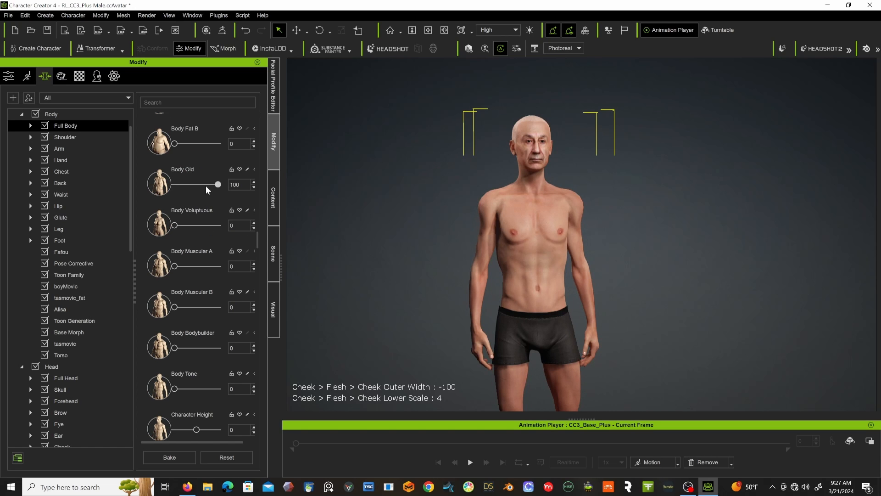
pyautogui.scroll(-2, 205, 219)
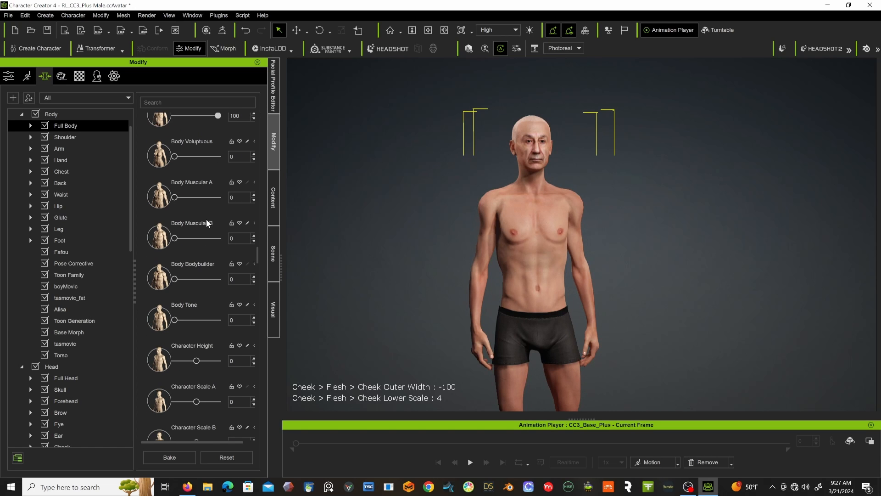
pyautogui.scroll(-3, 183, 203)
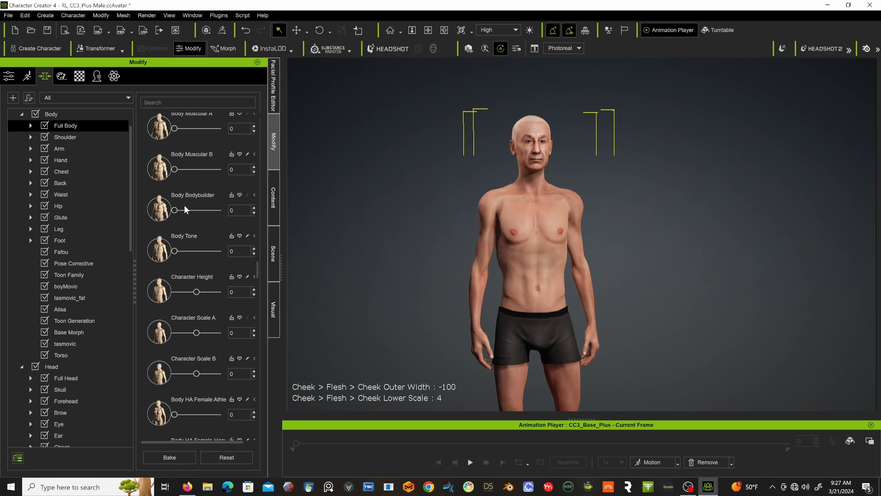
pyautogui.scroll(-1, 185, 209)
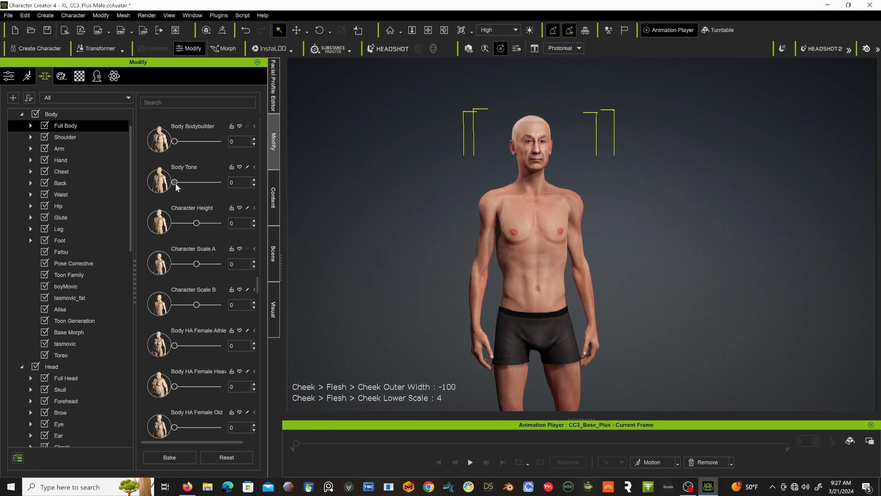
pyautogui.moveTo(176, 183); pyautogui.dragTo(246, 170)
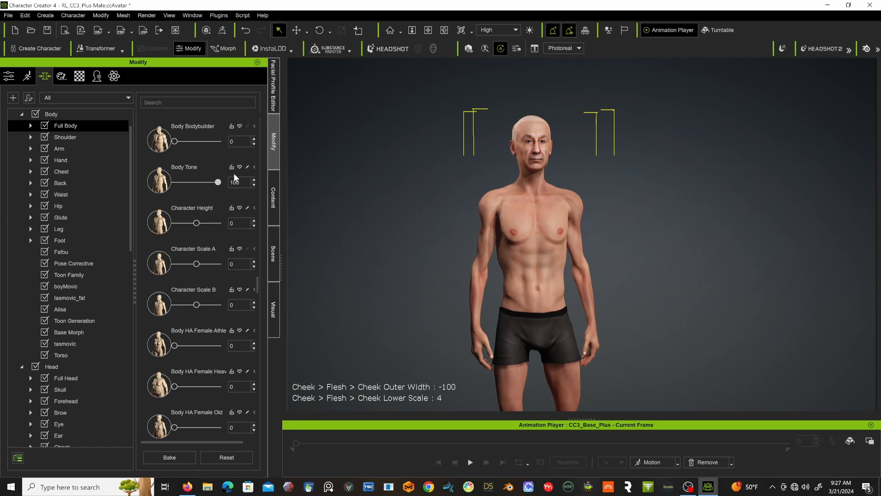
# Thin the body further by setting the Body HA Male Thin morph to 40.
pyautogui.scroll(-3, 205, 169)
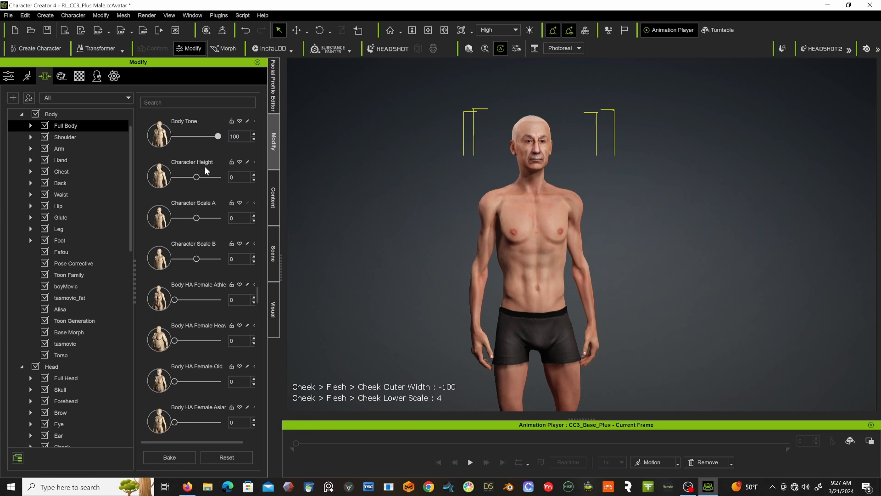
pyautogui.scroll(-4, 205, 166)
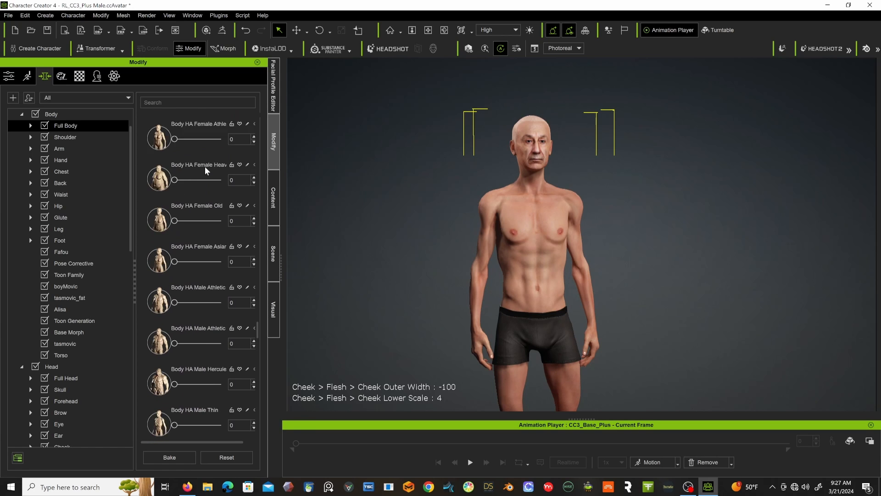
pyautogui.scroll(-1, 204, 170)
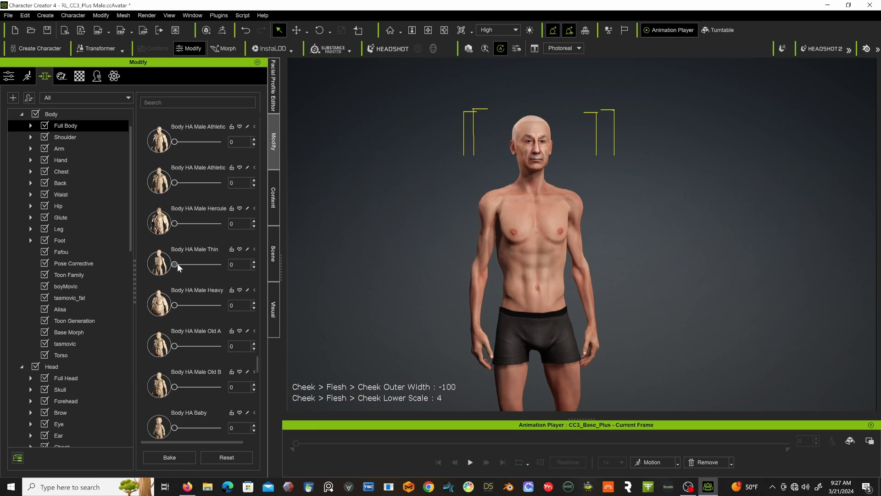
pyautogui.moveTo(175, 262); pyautogui.dragTo(194, 262)
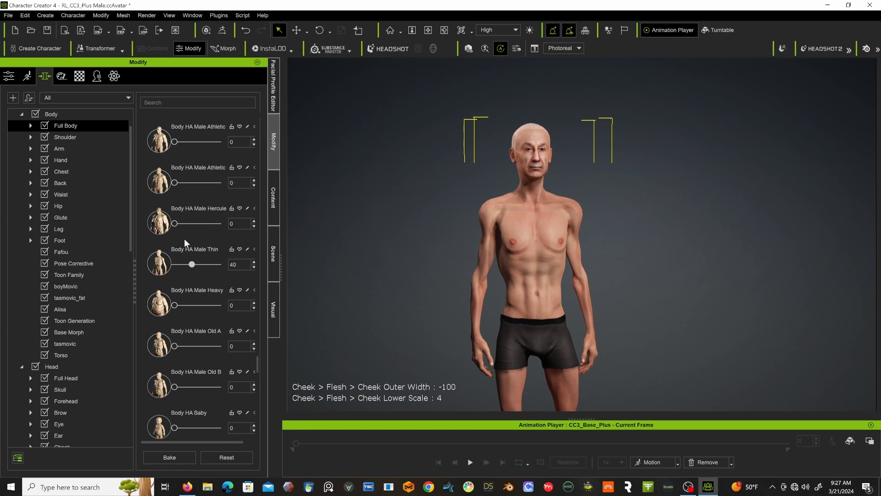
# Try out the Body HA Male Old A morph, return it to 0, and look through the remaining Full Body morphs.
pyautogui.scroll(-4, 191, 216)
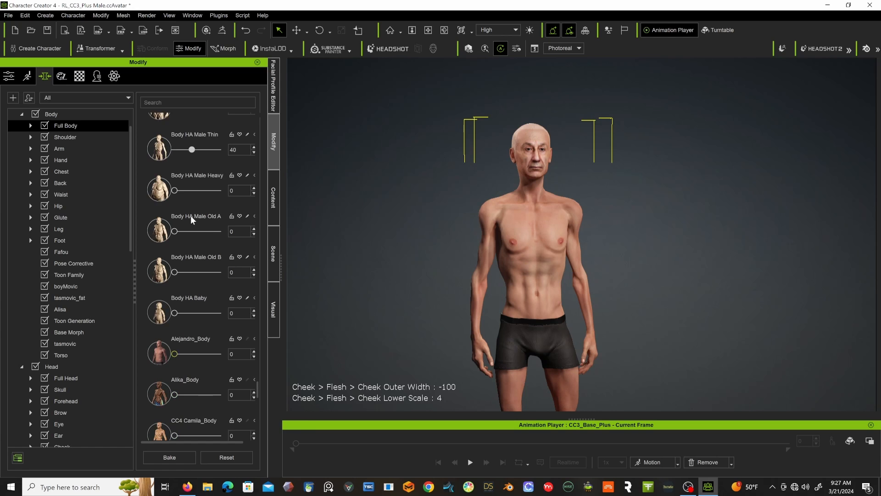
pyautogui.scroll(-2, 191, 216)
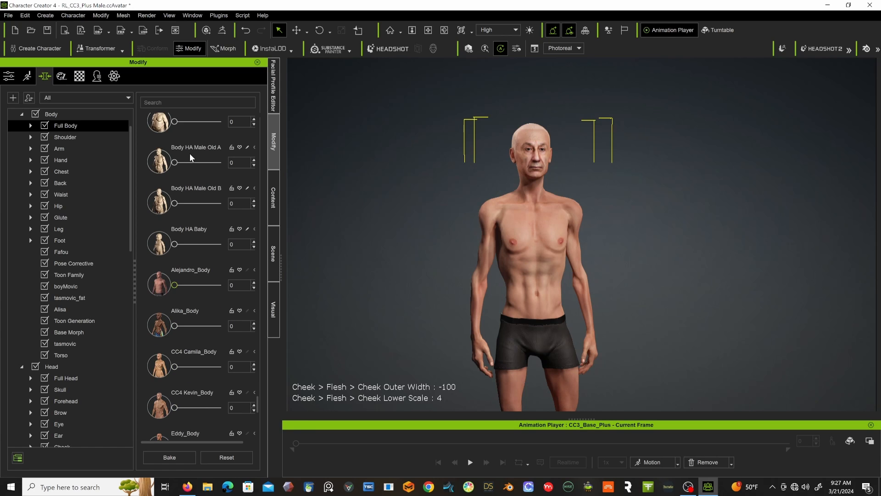
pyautogui.moveTo(176, 162); pyautogui.dragTo(150, 168)
pyautogui.scroll(-1, 174, 226)
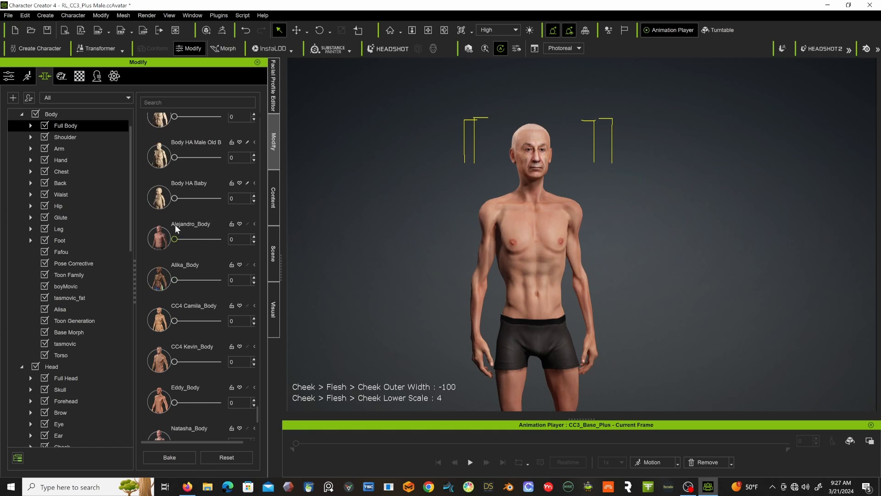
pyautogui.scroll(-2, 193, 221)
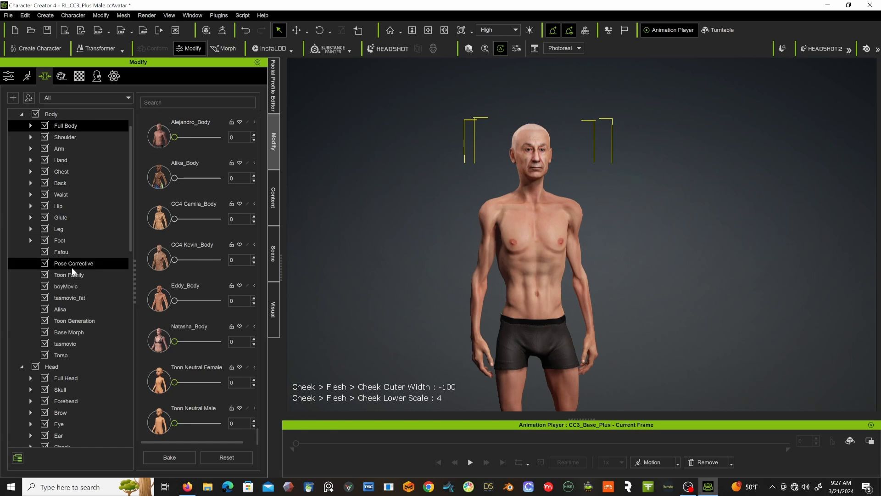
# Try out the Resume to CC3 Shape base morph, return it to 0, and display the Torso morphs.
pyautogui.click(71, 332)
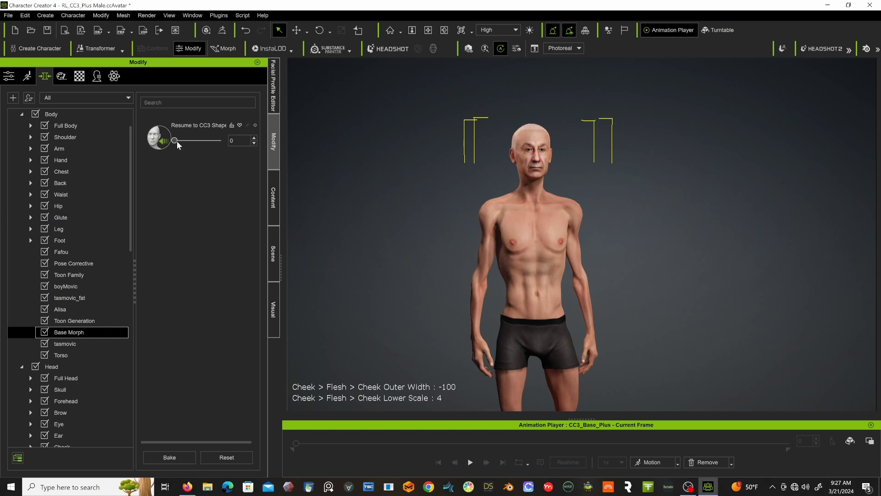
pyautogui.moveTo(177, 141); pyautogui.dragTo(139, 145)
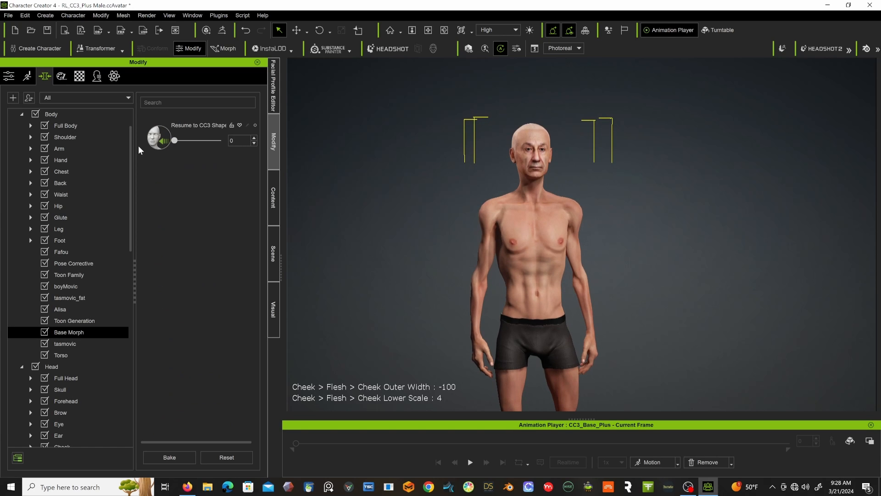
pyautogui.click(59, 355)
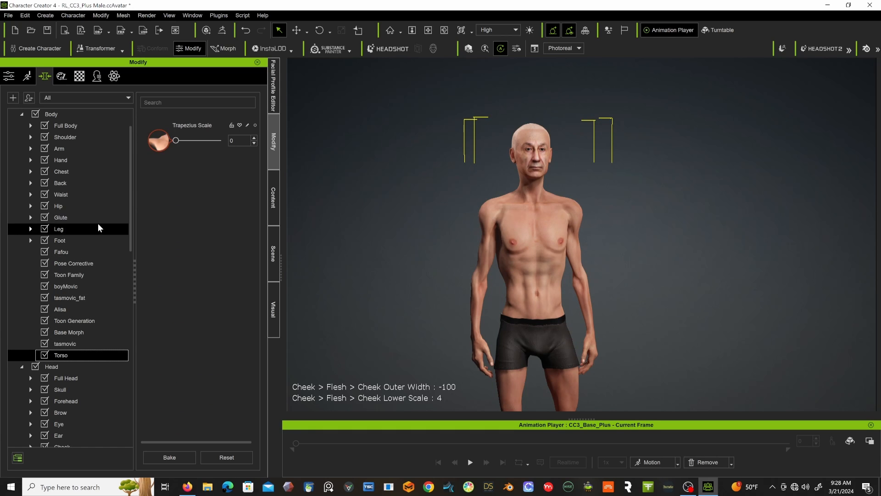
# Look through the Chest morph sliders and the full list of body, head and Headshot morph categories.
pyautogui.click(70, 172)
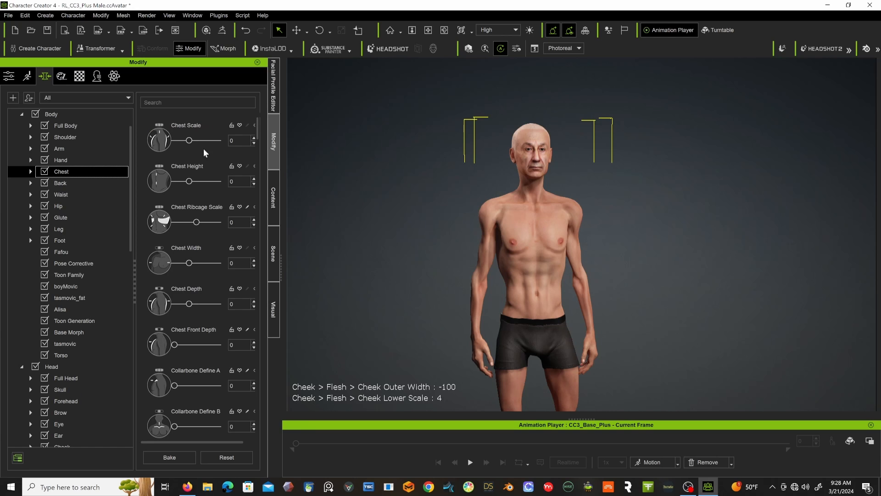
pyautogui.scroll(-1, 206, 181)
pyautogui.scroll(-9, 206, 181)
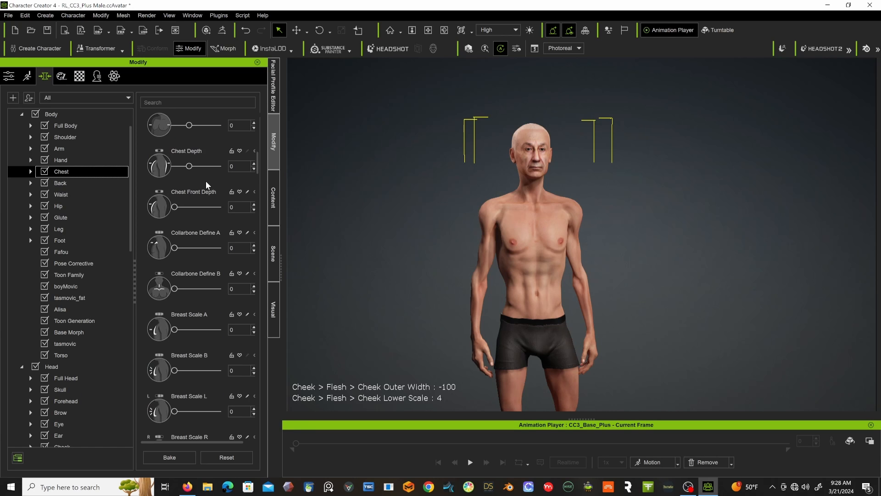
pyautogui.scroll(-10, 206, 180)
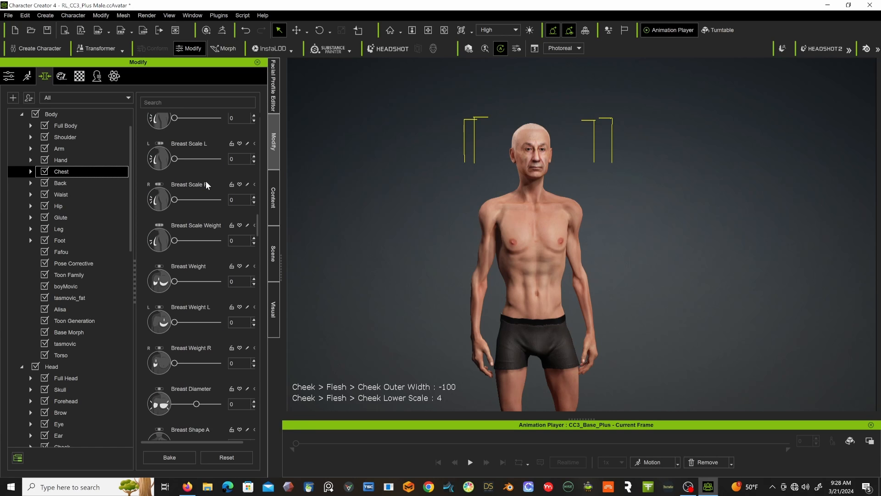
pyautogui.scroll(-10, 206, 181)
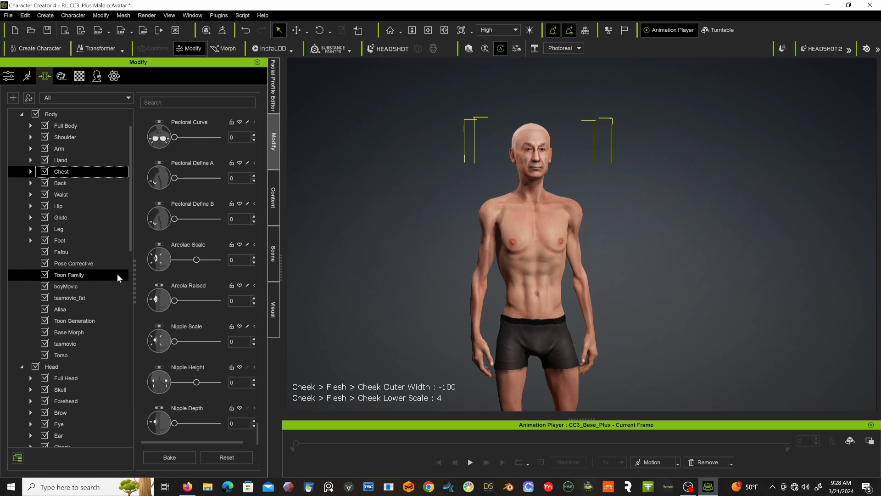
pyautogui.scroll(-9, 117, 274)
pyautogui.scroll(-4, 118, 275)
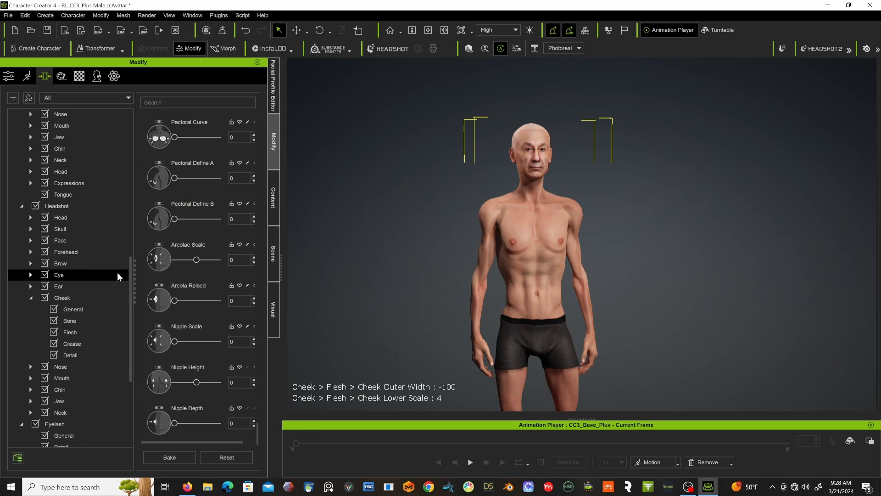
pyautogui.scroll(-5, 117, 274)
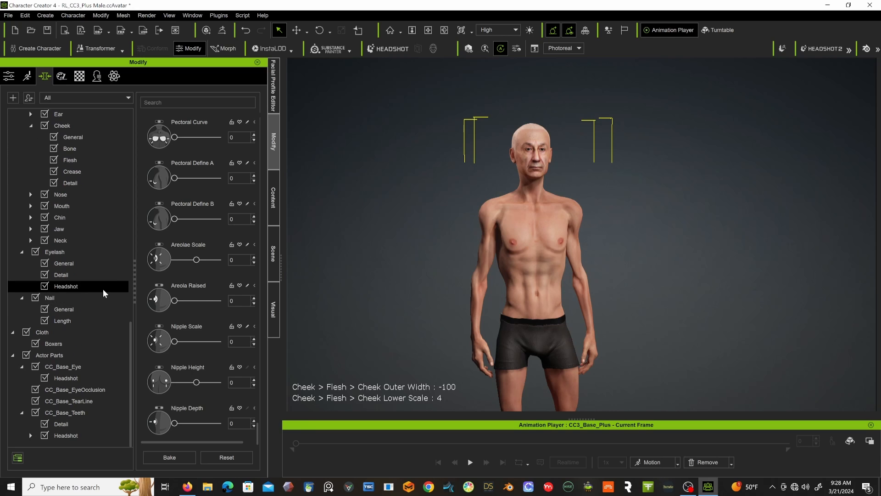
pyautogui.scroll(9, 103, 288)
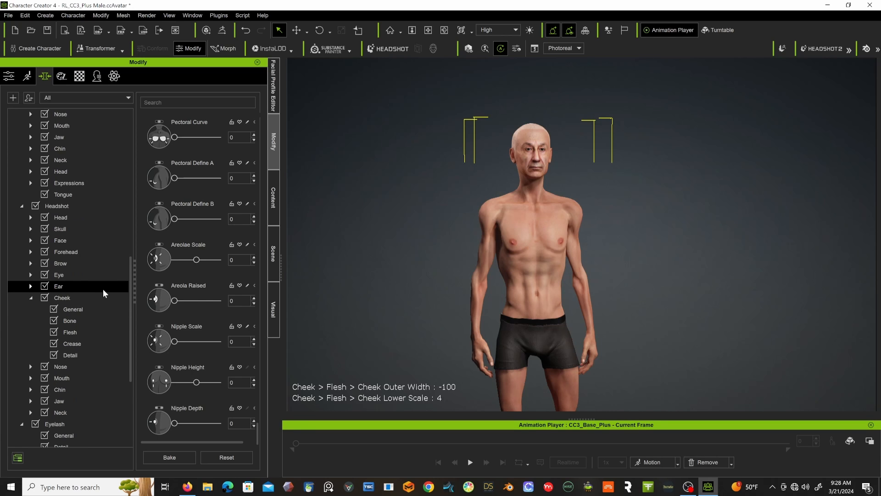
pyautogui.scroll(5, 106, 266)
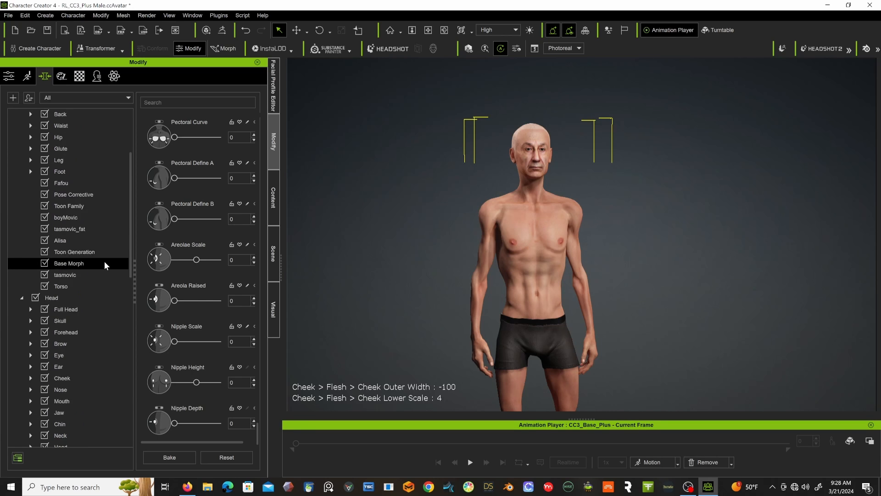
pyautogui.scroll(2, 104, 261)
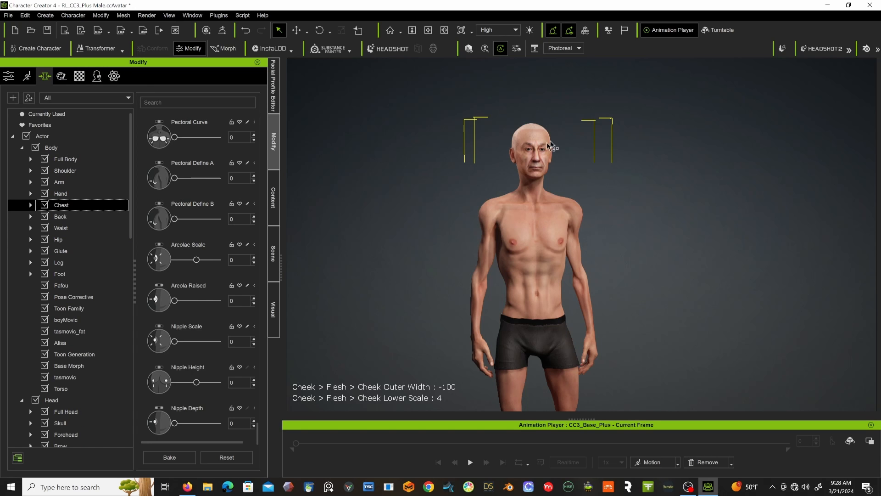
# Frame the character's head in close-up at a slight angle and open the Expression Wrinkles settings.
pyautogui.scroll(8, 523, 103)
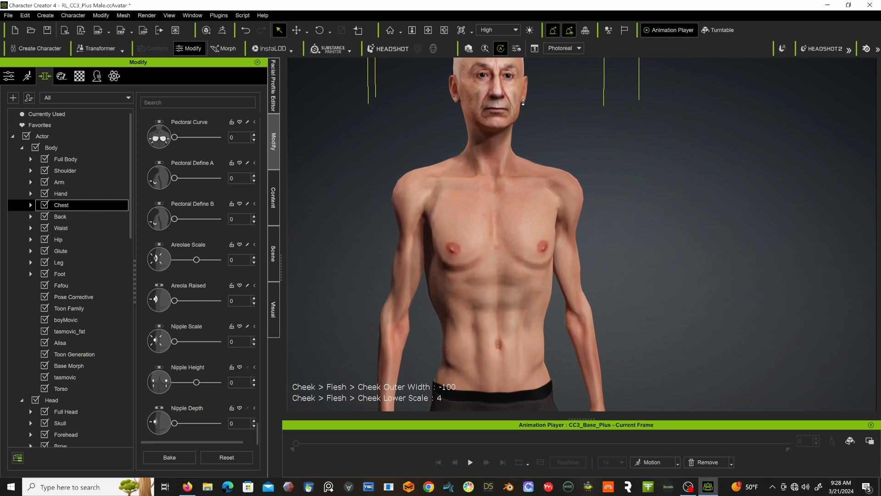
pyautogui.scroll(3, 523, 102)
pyautogui.moveTo(523, 101); pyautogui.dragTo(616, 256, button='middle')
pyautogui.scroll(3, 551, 309)
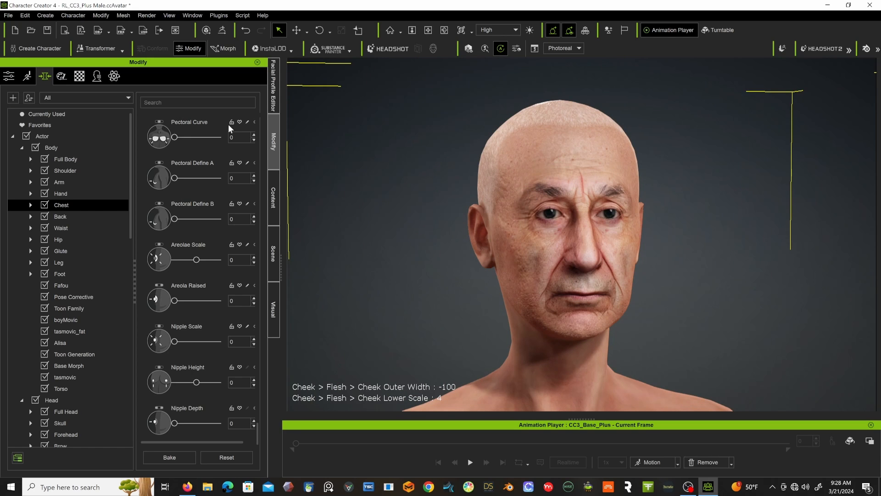
pyautogui.click(96, 77)
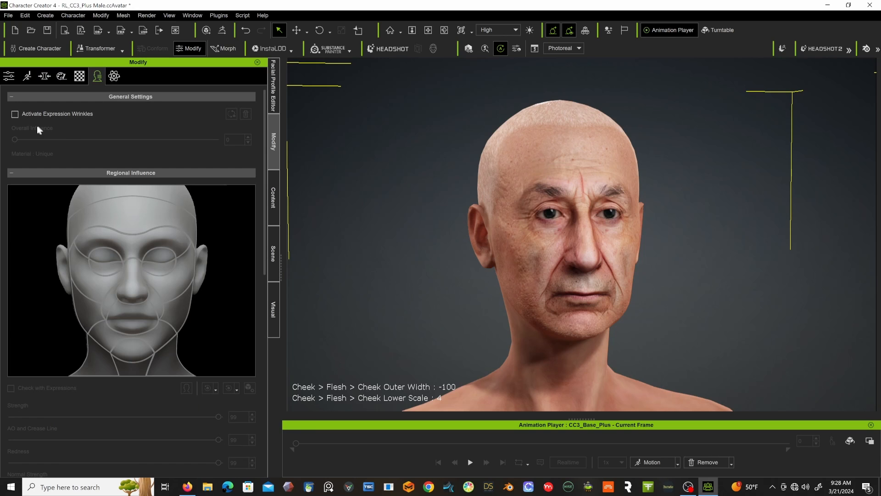
# Activate Expression Wrinkles for the character and enable Check with Expressions with the forehead region selected.
pyautogui.click(16, 114)
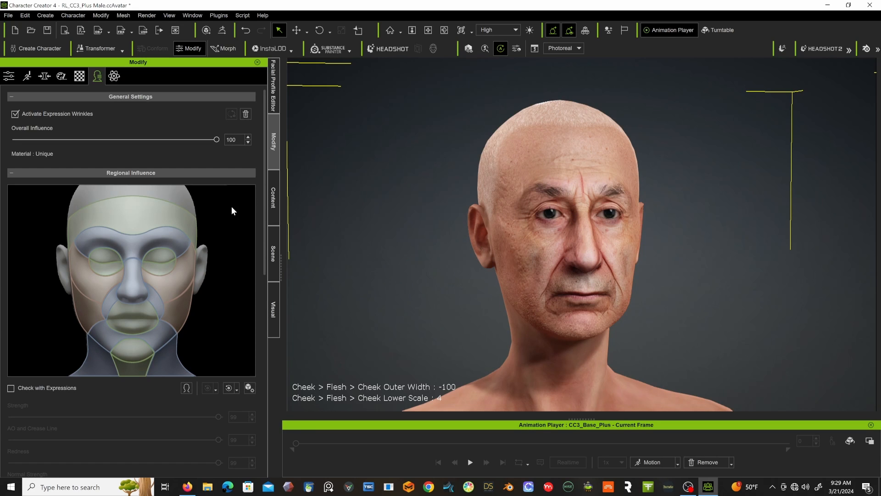
pyautogui.click(139, 211)
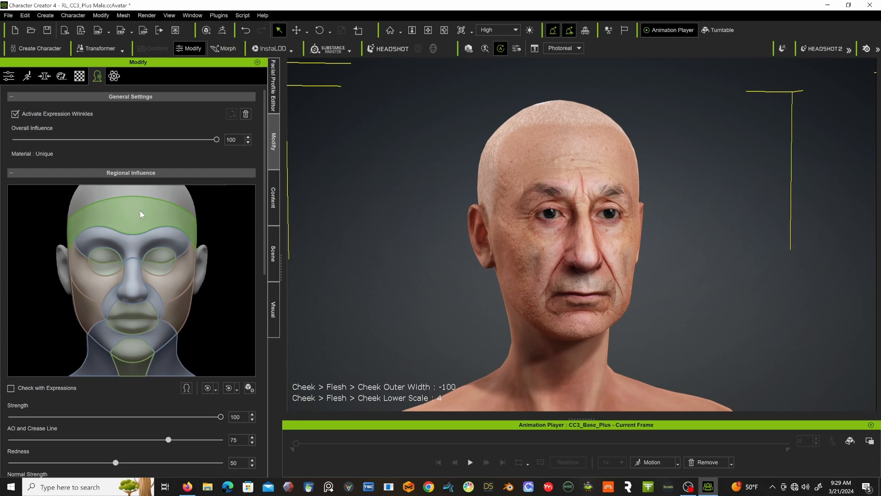
pyautogui.click(11, 388)
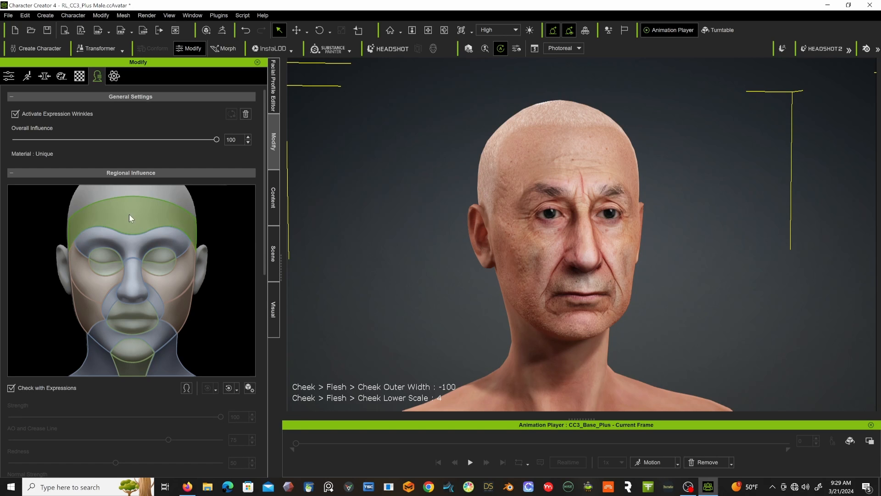
# Preview the wrinkle expressions of the forehead, cheek, brow, mouth and chin regions, and turn Check with Expressions off.
pyautogui.click(143, 222)
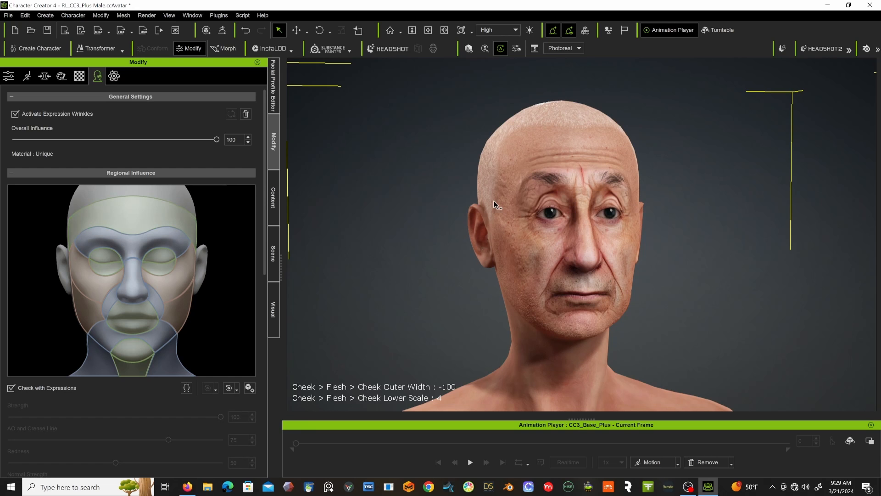
pyautogui.click(183, 276)
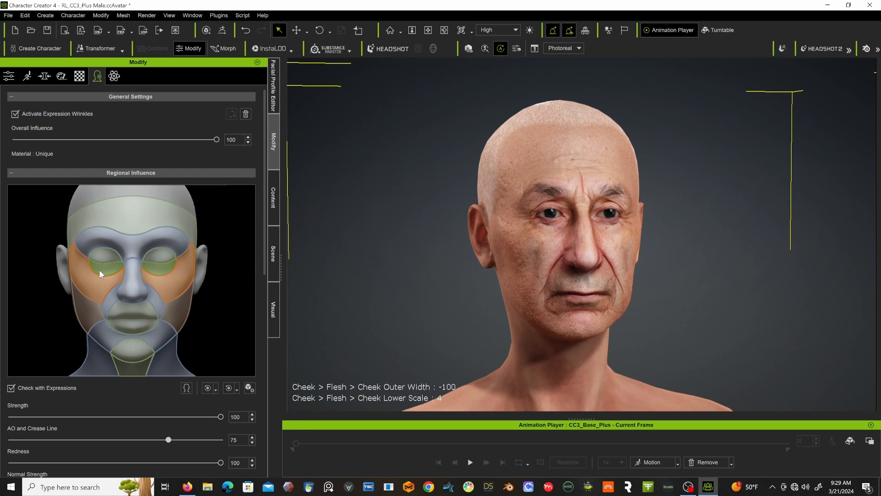
pyautogui.click(105, 291)
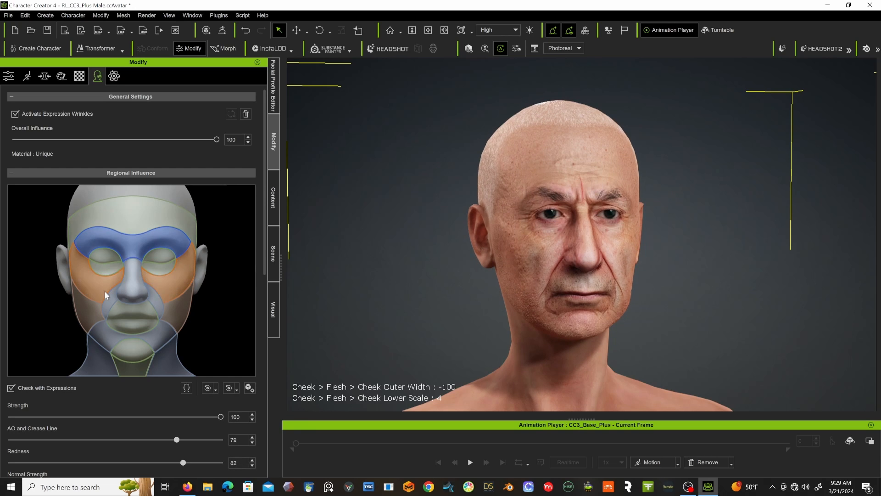
pyautogui.click(125, 311)
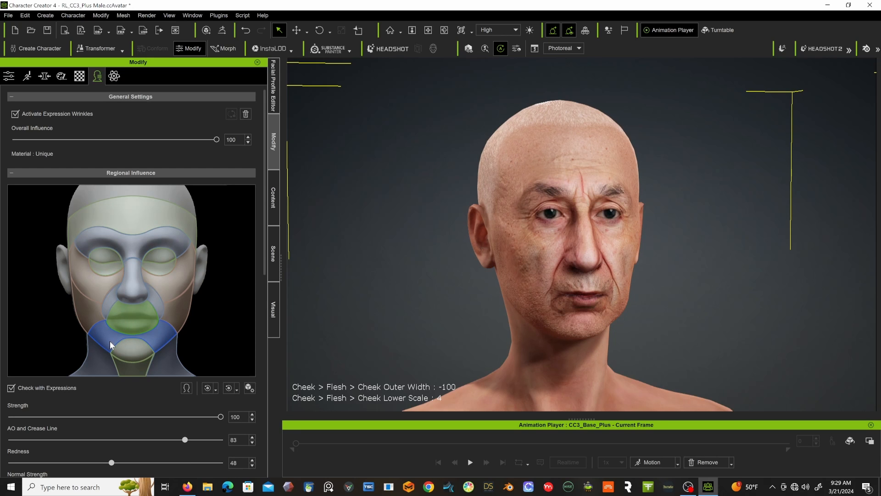
pyautogui.click(128, 349)
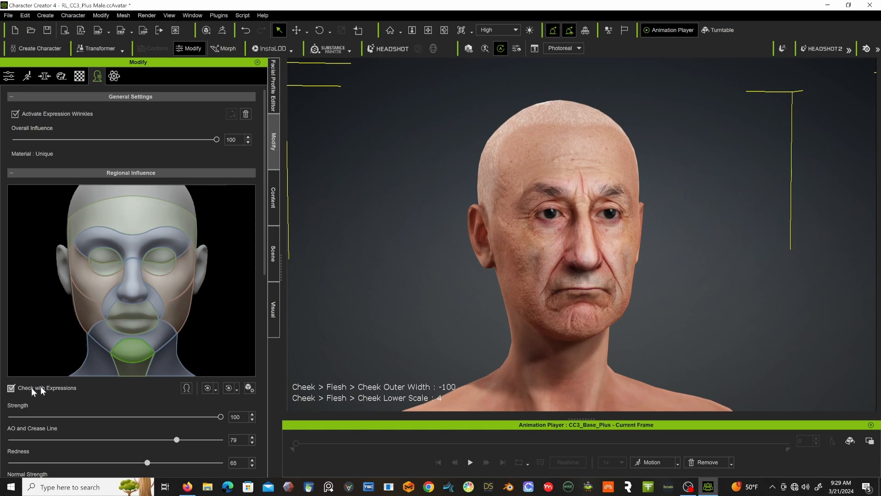
pyautogui.click(120, 351)
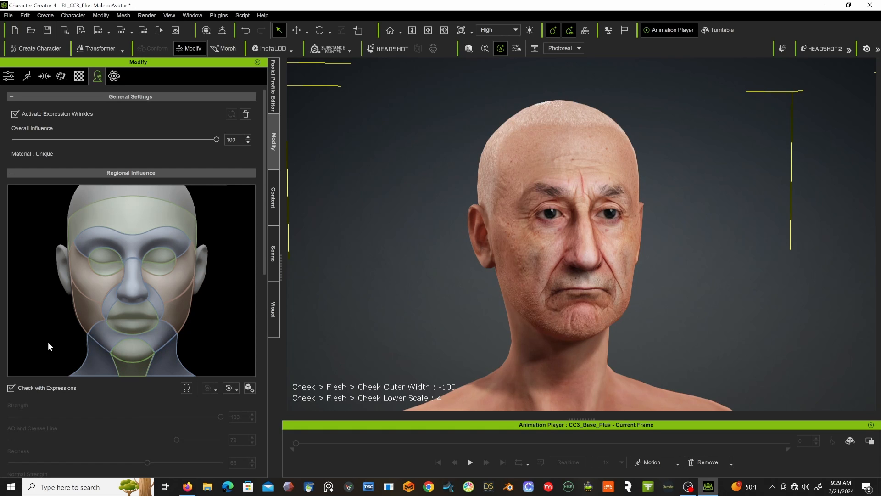
pyautogui.click(11, 388)
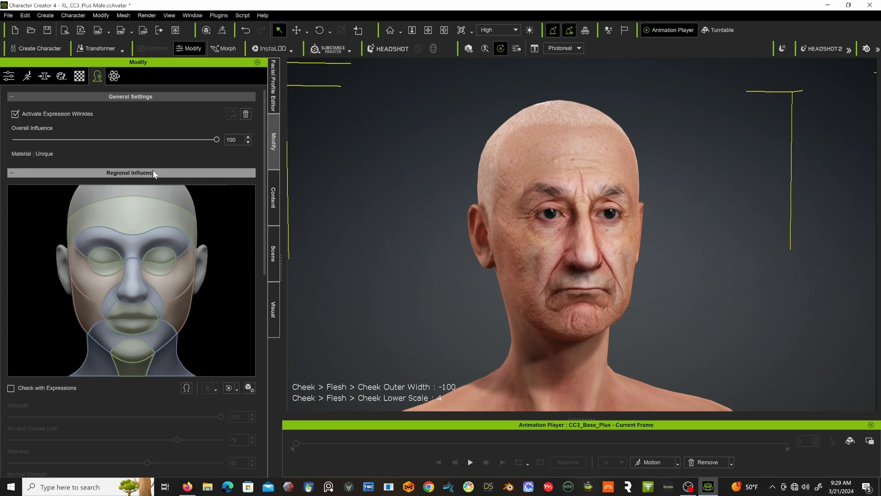
# Look through the wrinkle Texture Settings and reset the character's face to its neutral expression.
pyautogui.scroll(-5, 173, 283)
pyautogui.scroll(4, 174, 282)
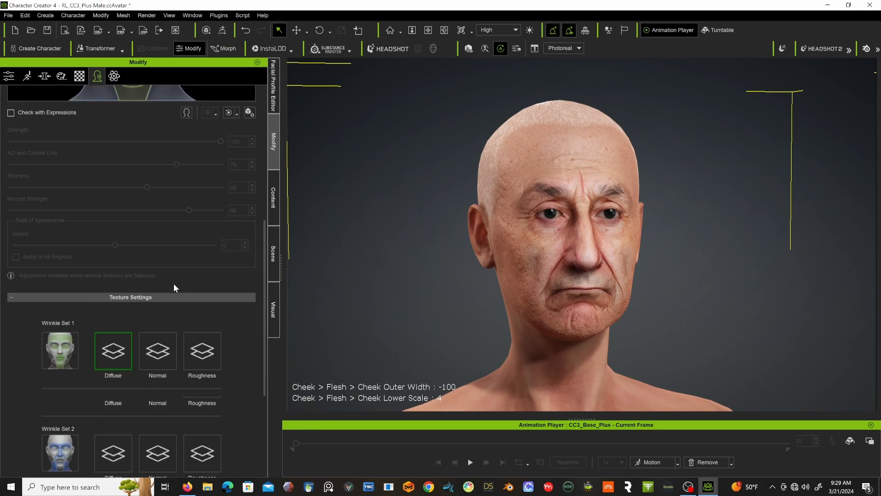
pyautogui.click(186, 345)
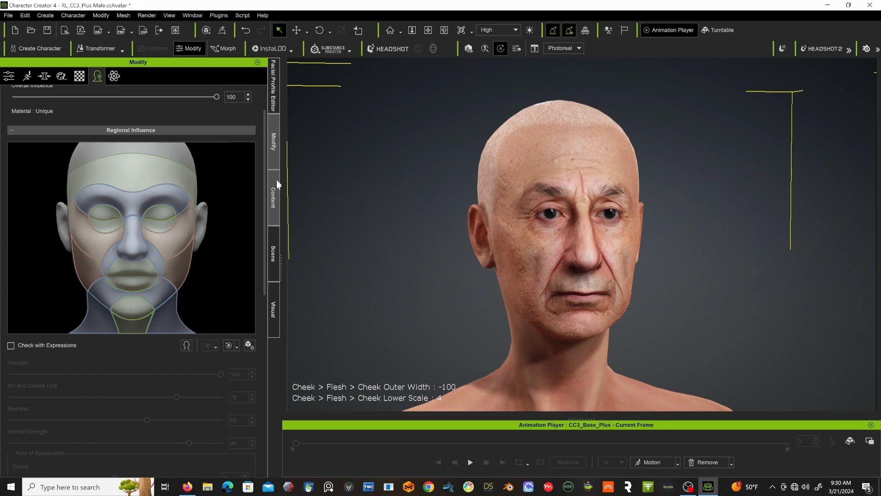
# Display the Normal Effects presets of the Skin category in the content library.
pyautogui.click(277, 191)
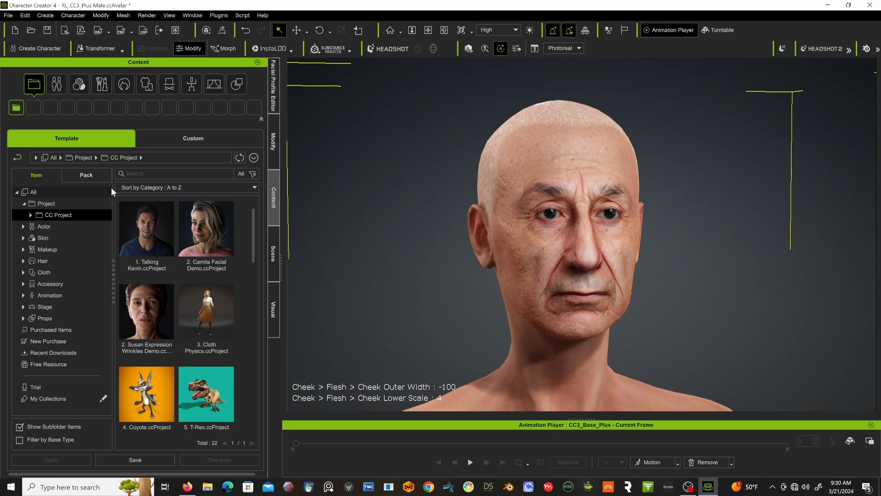
pyautogui.click(23, 237)
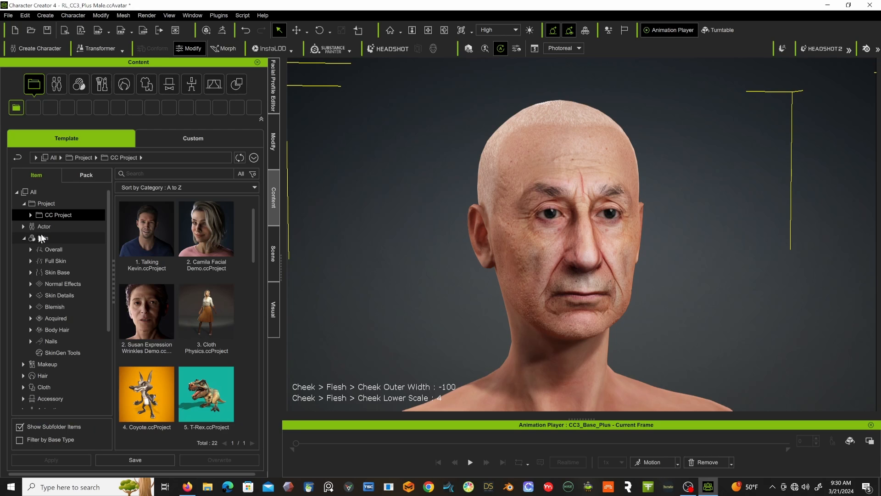
pyautogui.click(43, 237)
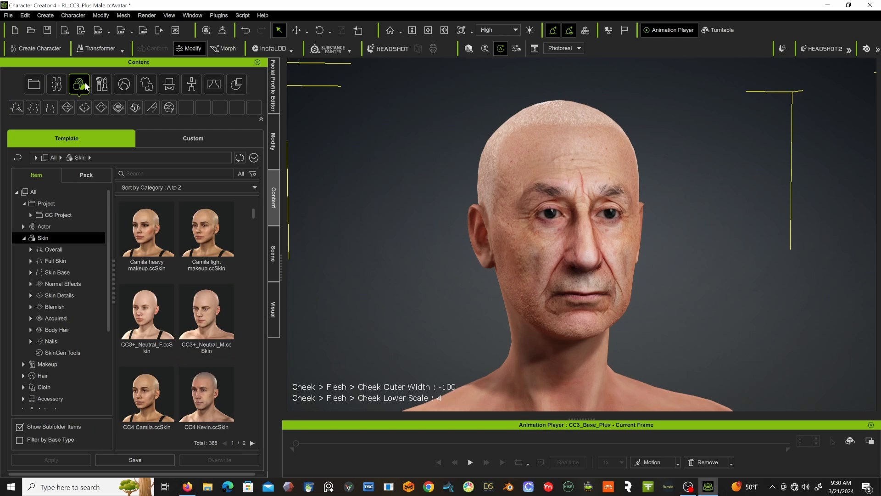
pyautogui.scroll(-1, 75, 289)
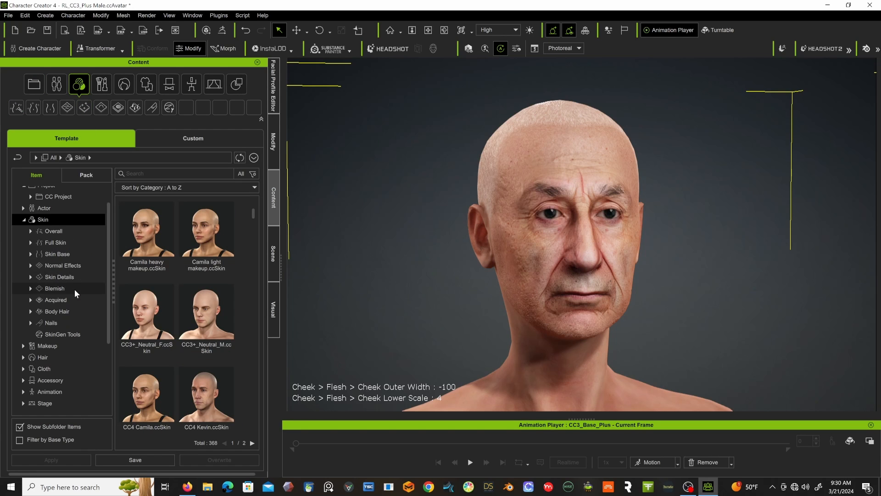
pyautogui.click(57, 265)
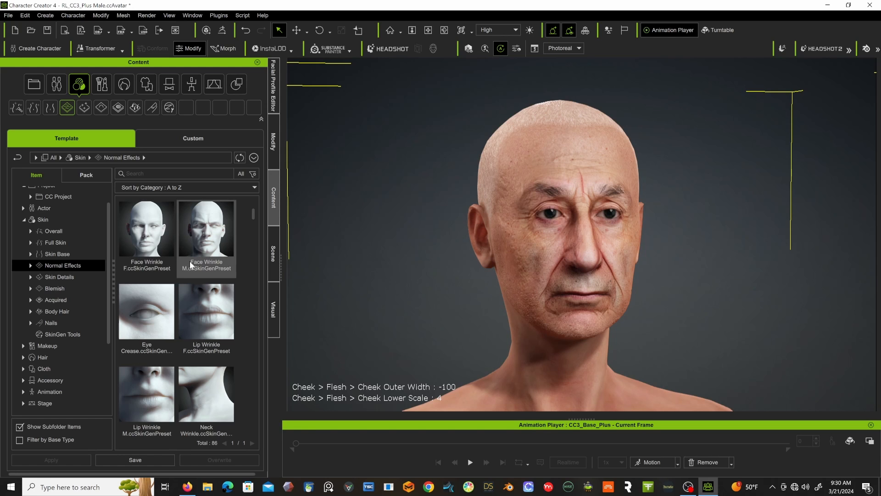
# Apply the Neck Wrinkle skin preset to the character and frame the head, neck and shoulders.
pyautogui.scroll(-1, 189, 260)
pyautogui.scroll(-1, 189, 261)
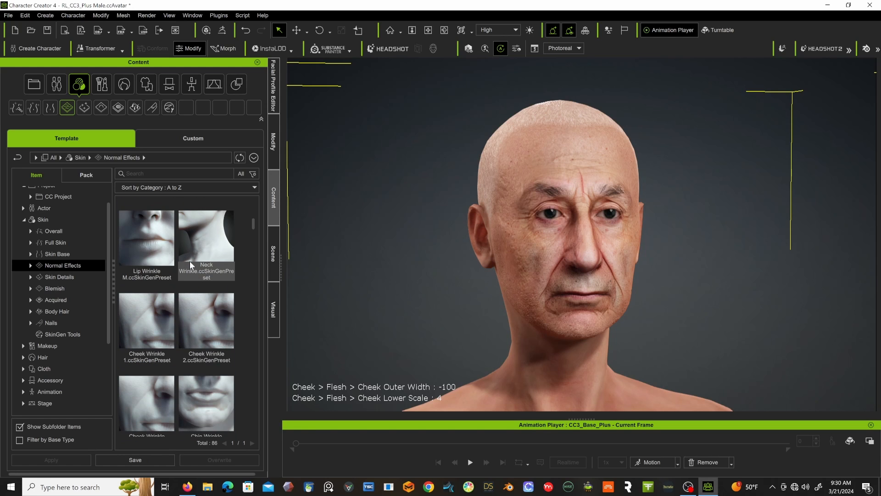
pyautogui.click(208, 244)
pyautogui.doubleClick(208, 244)
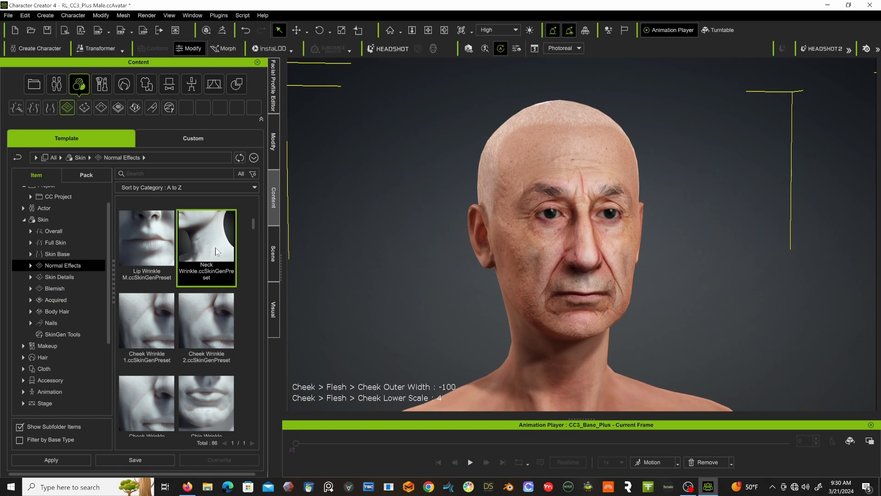
pyautogui.moveTo(216, 247); pyautogui.dragTo(451, 344)
pyautogui.scroll(-5, 463, 336)
pyautogui.scroll(3, 463, 337)
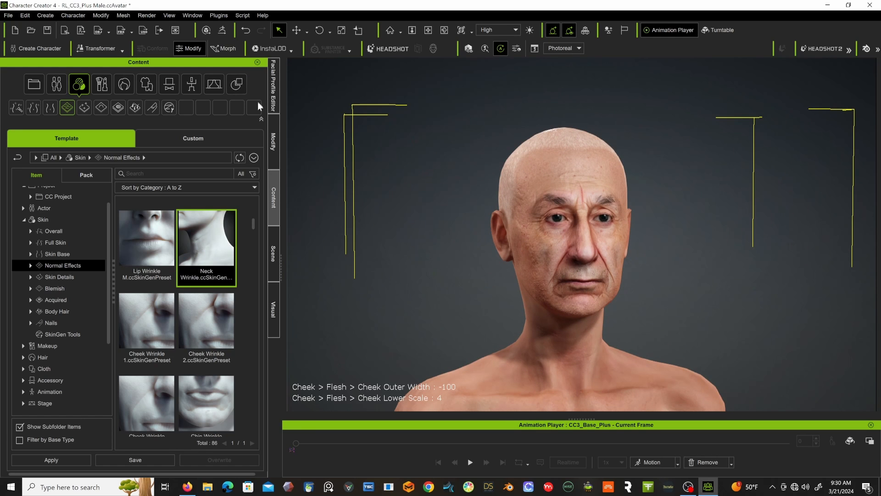
# Select the Neck Wrinkle layer in the skin editor for the Head material and set its layer opacity to 100.
pyautogui.click(273, 141)
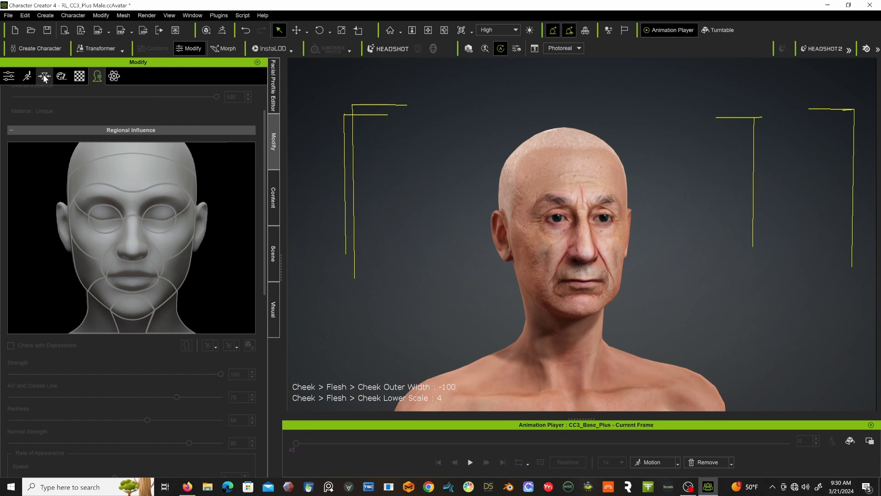
pyautogui.click(61, 76)
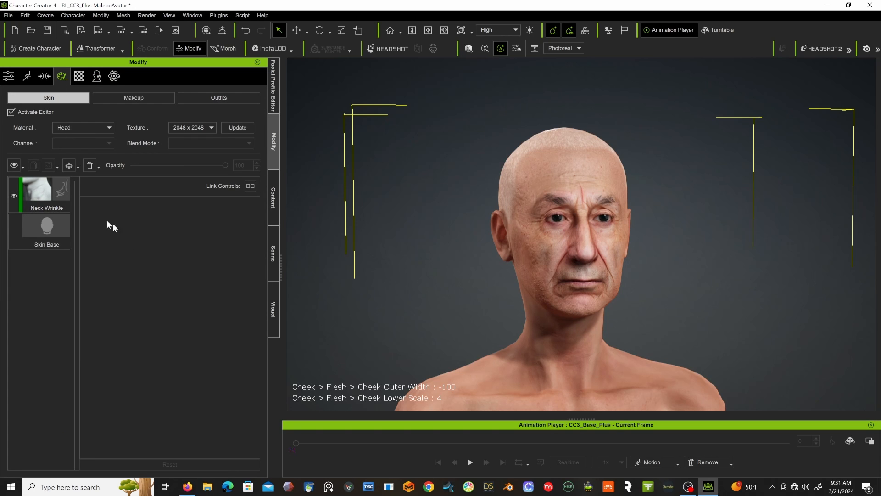
pyautogui.click(42, 183)
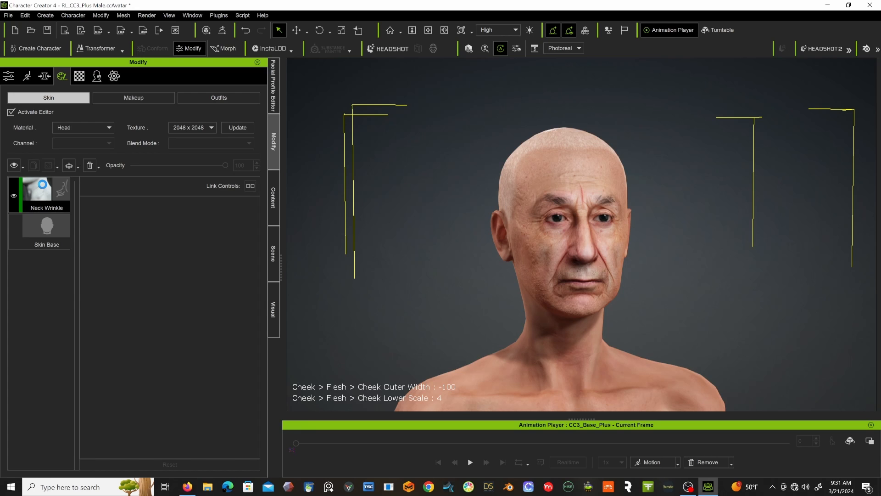
pyautogui.scroll(-5, 131, 270)
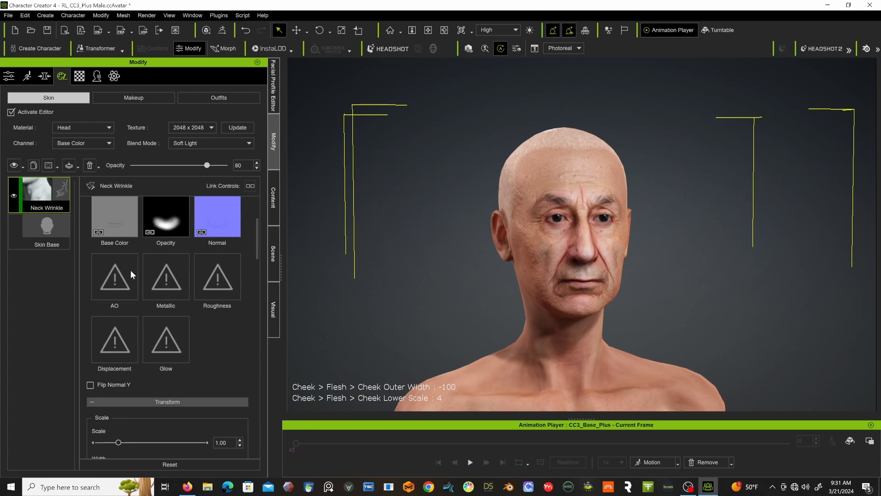
pyautogui.scroll(1, 130, 270)
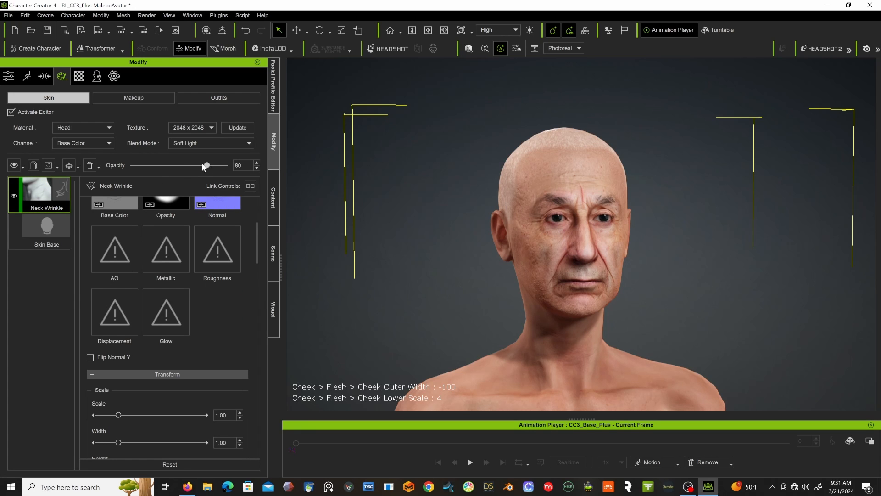
pyautogui.moveTo(236, 165); pyautogui.dragTo(164, 165)
# Raise the Neck Wrinkle layer's Base Color opacity and set its Normal strength to 0.83.
pyautogui.scroll(-6, 214, 255)
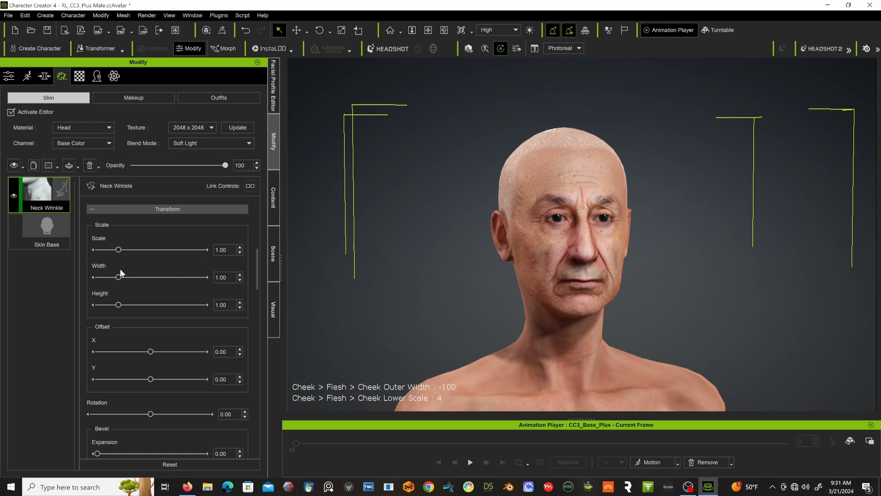
pyautogui.scroll(-8, 120, 270)
pyautogui.scroll(-1, 120, 269)
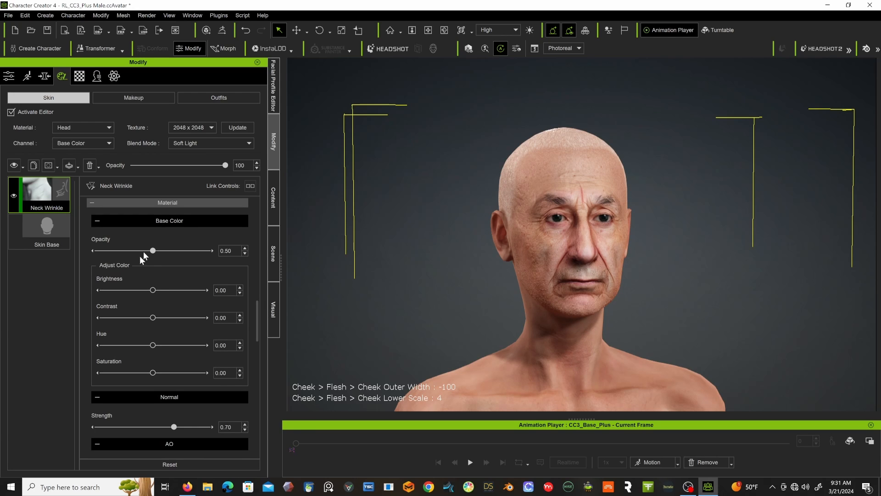
pyautogui.moveTo(153, 250); pyautogui.dragTo(198, 251)
pyautogui.scroll(-6, 161, 278)
pyautogui.moveTo(173, 261)
pyautogui.mouseDown()
pyautogui.moveTo(207, 262)
pyautogui.moveTo(188, 266)
pyautogui.mouseUp()
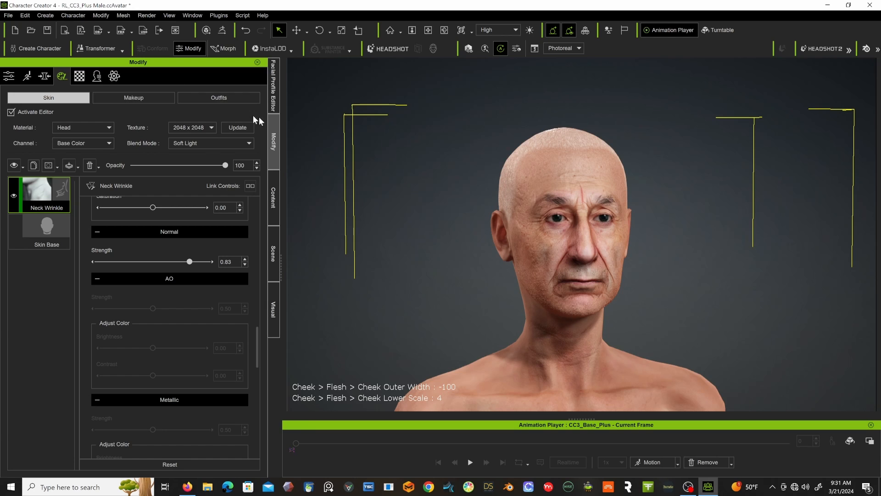
# Add the Eye Wrinkle 4 preset from the Normal Effects library as a new skin layer and inspect the face.
pyautogui.click(273, 196)
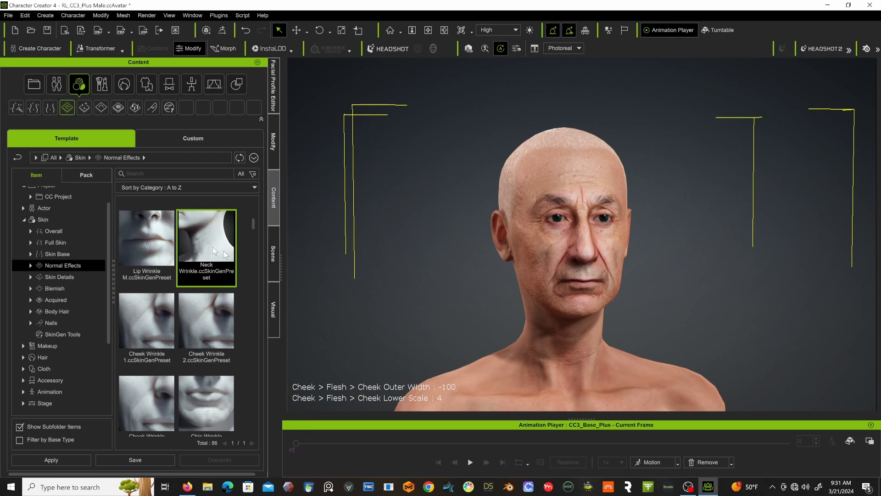
pyautogui.scroll(-3, 194, 261)
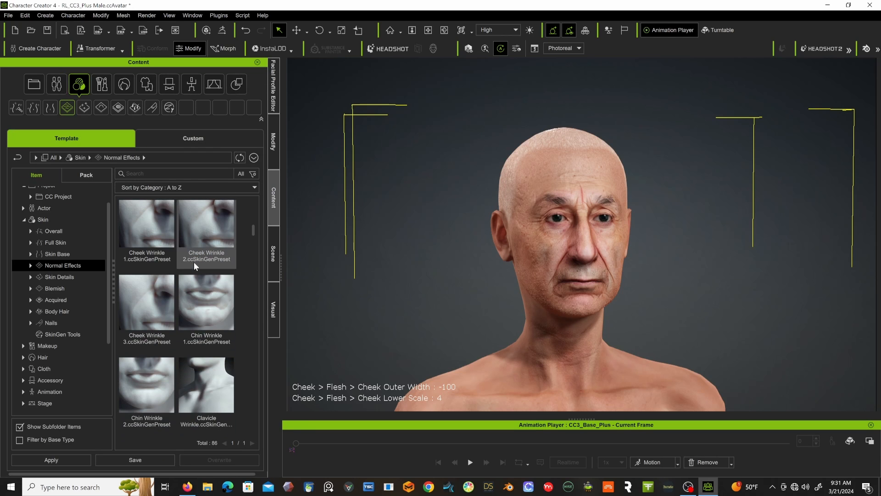
pyautogui.scroll(-3, 193, 263)
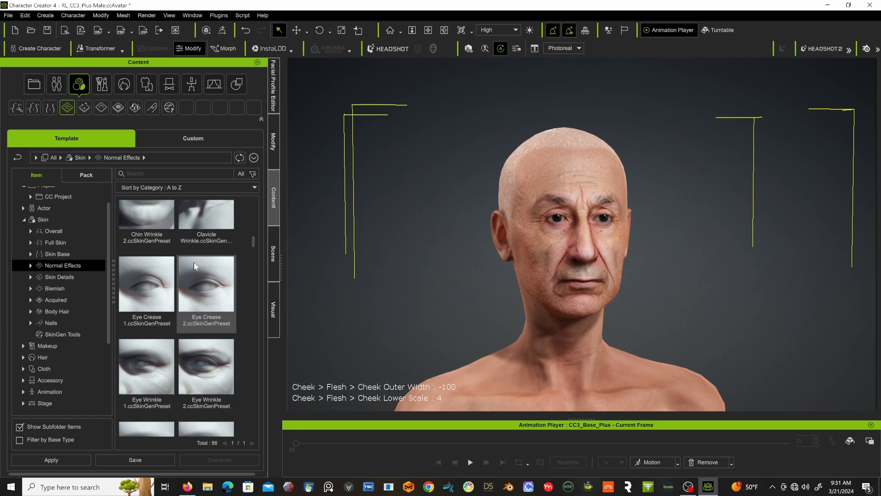
pyautogui.scroll(-1, 178, 256)
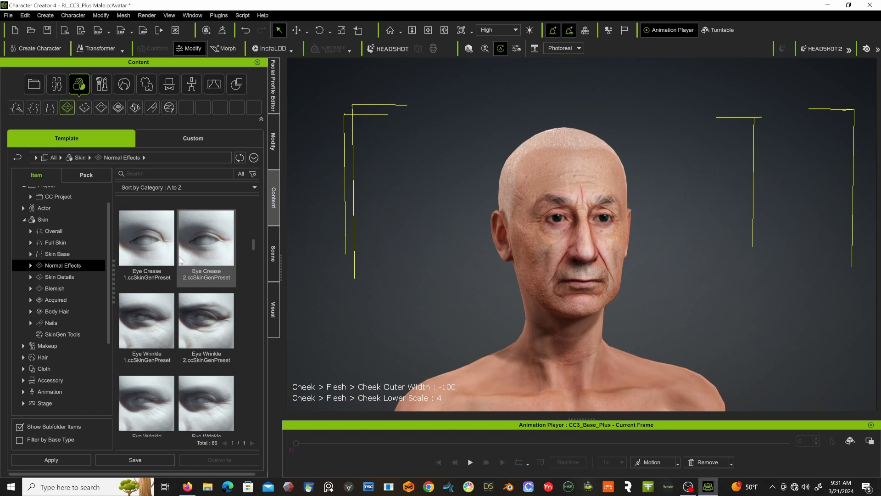
pyautogui.scroll(-1, 166, 315)
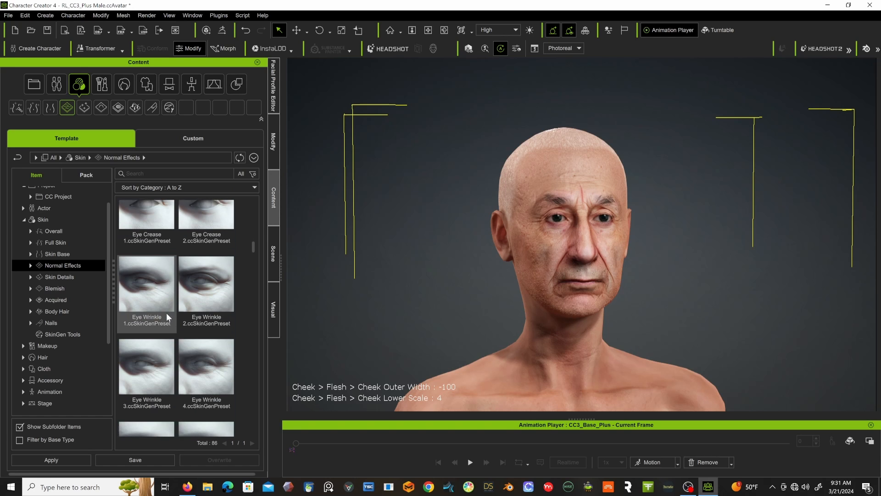
pyautogui.scroll(-1, 209, 290)
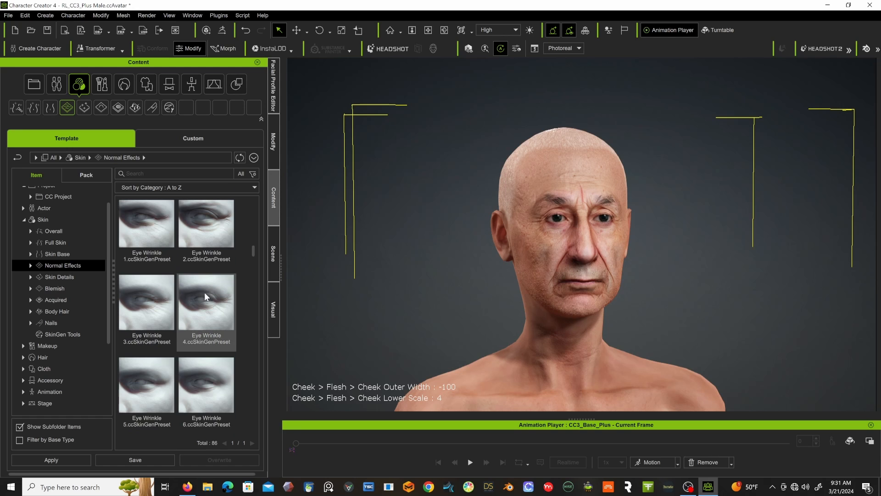
pyautogui.scroll(-1, 204, 292)
pyautogui.scroll(1, 205, 293)
pyautogui.doubleClick(216, 283)
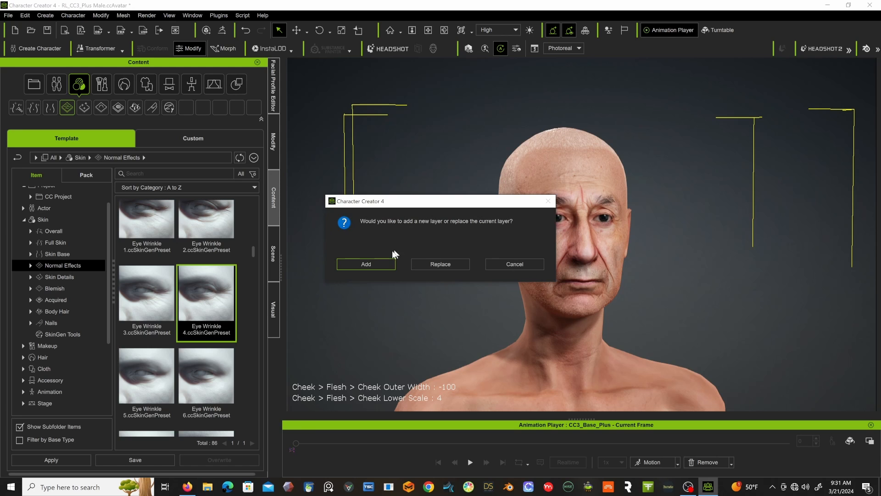
pyautogui.click(372, 260)
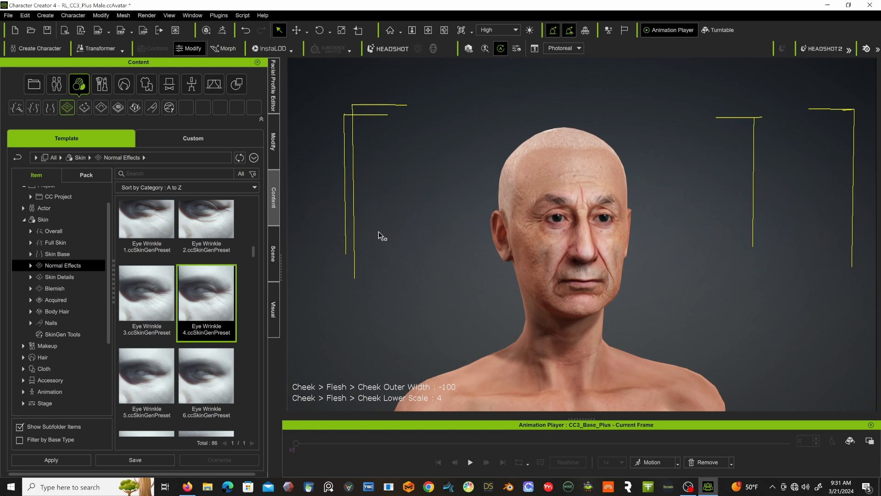
pyautogui.scroll(6, 557, 219)
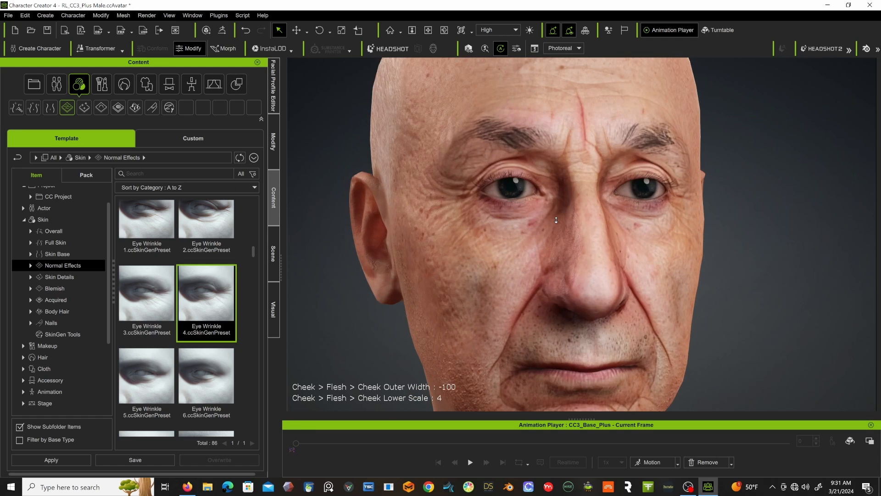
pyautogui.scroll(-6, 556, 220)
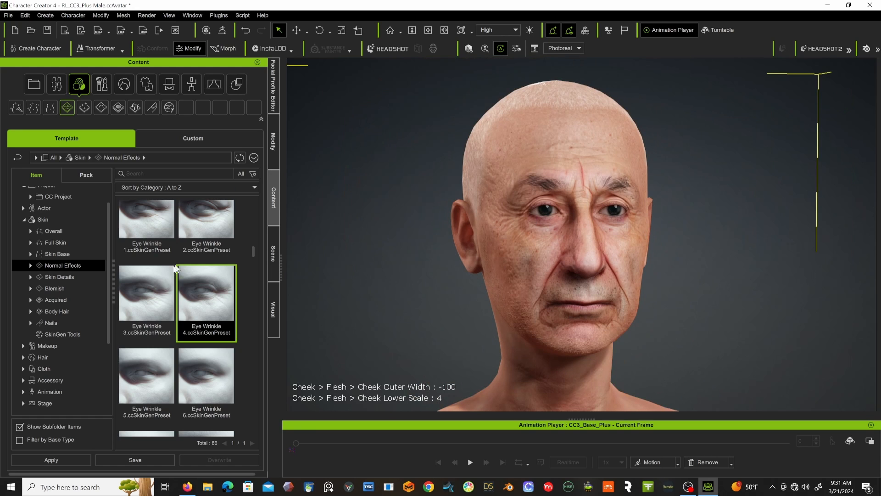
# Add the Forehead Wrinkle 1 and Forehead Wrinkle 2 presets to the head as new skin layers.
pyautogui.scroll(-3, 176, 269)
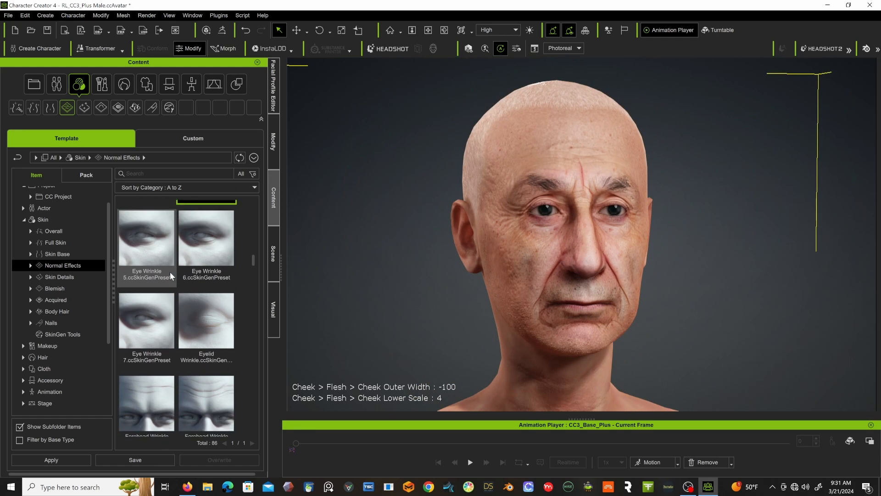
pyautogui.scroll(-2, 170, 272)
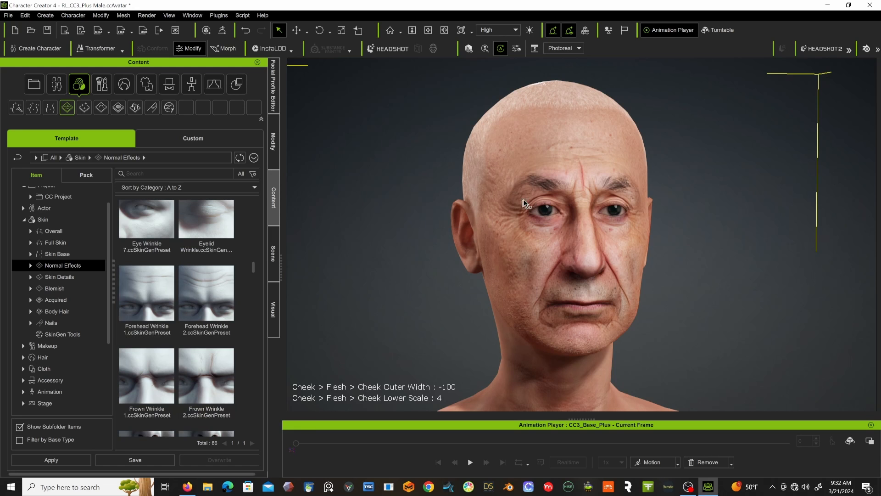
pyautogui.doubleClick(138, 283)
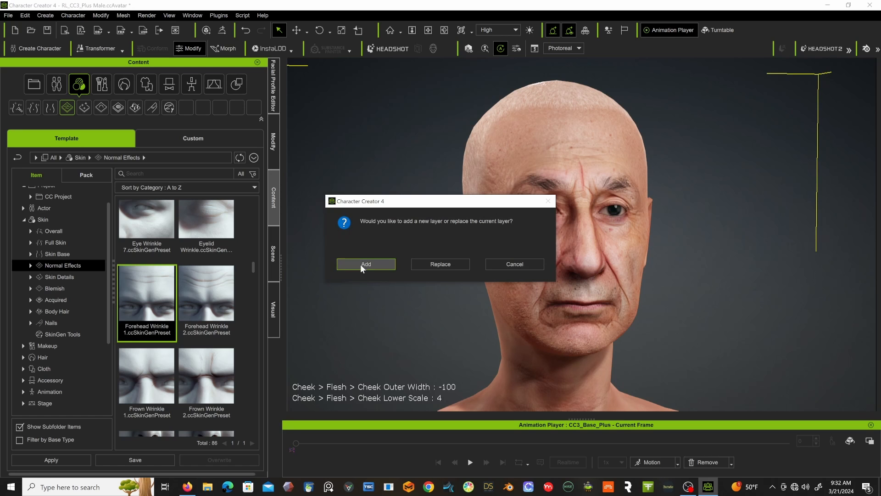
pyautogui.click(361, 264)
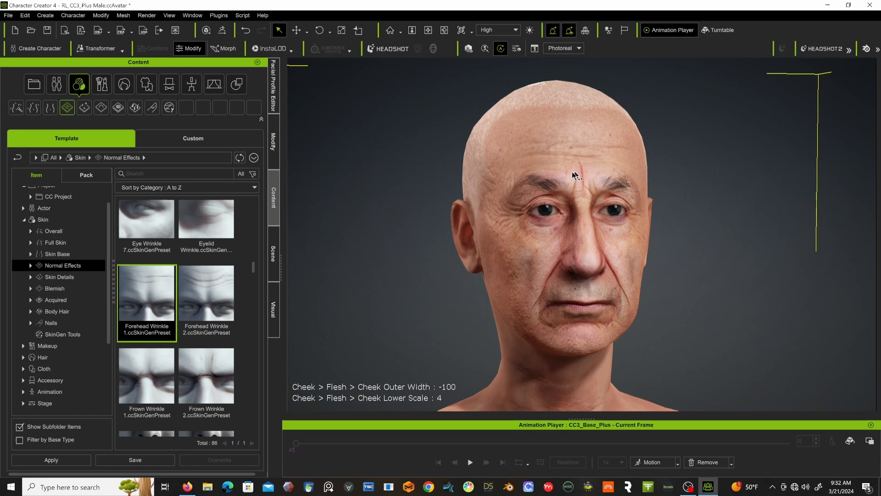
pyautogui.doubleClick(208, 296)
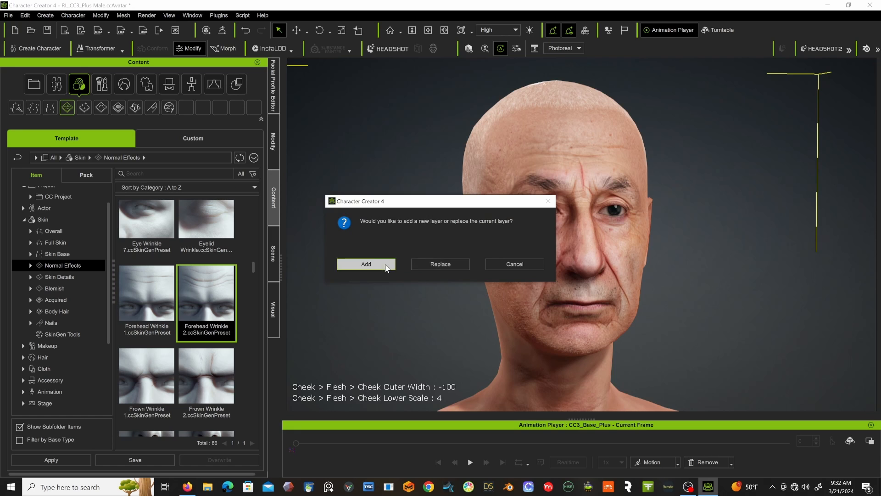
pyautogui.click(363, 264)
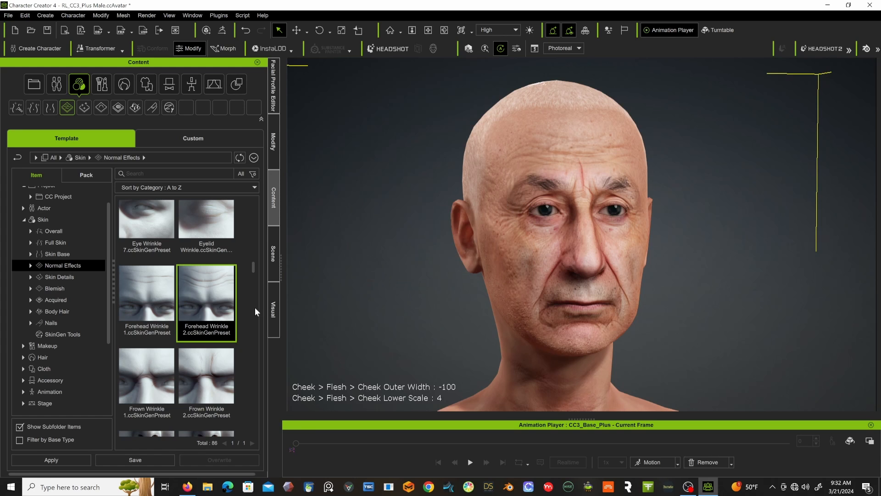
# Add the Lip Wrinkle 2 preset to the character as a new skin layer.
pyautogui.scroll(-4, 255, 308)
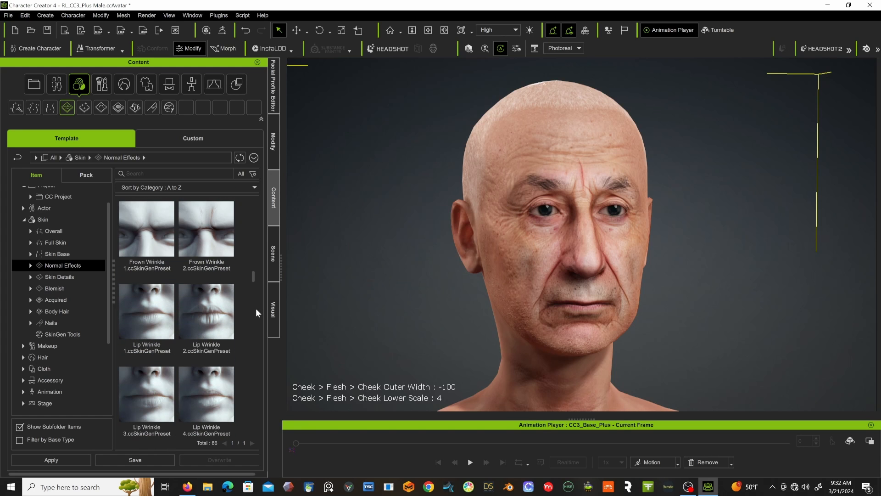
pyautogui.scroll(-3, 255, 307)
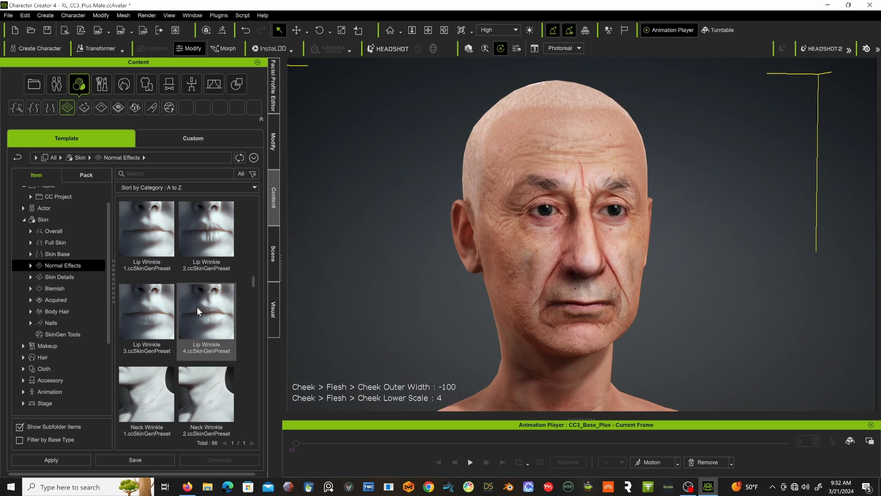
pyautogui.doubleClick(212, 259)
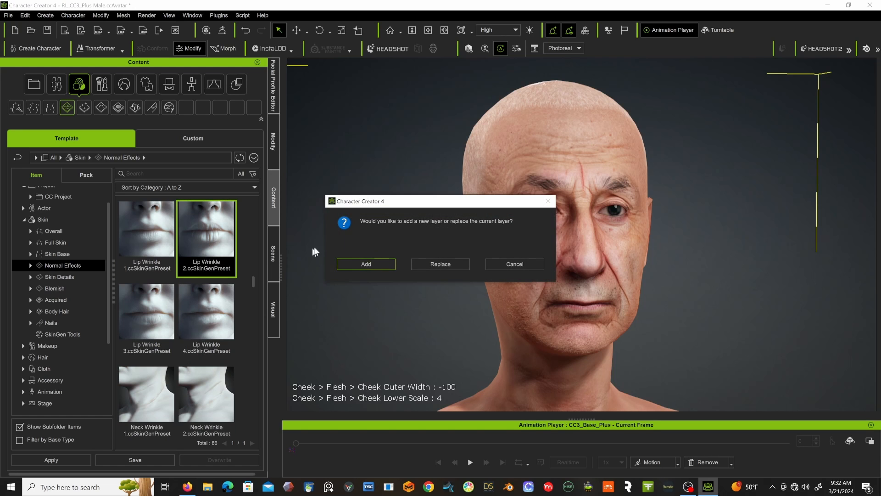
pyautogui.click(366, 265)
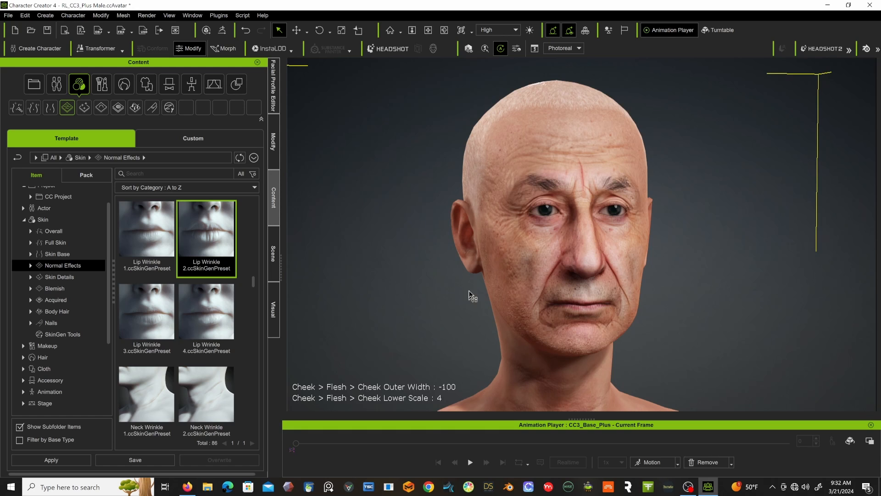
# Add the Neck Wrinkle 1 preset to the character as a new skin layer.
pyautogui.scroll(-1, 202, 288)
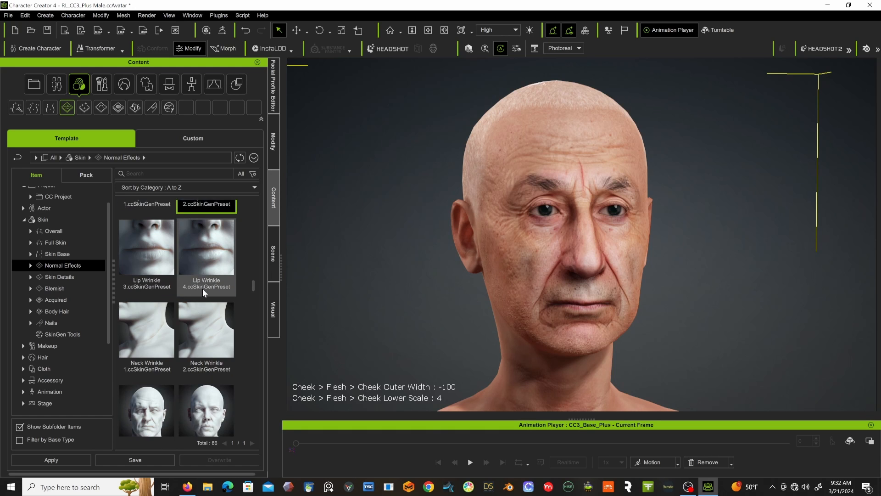
pyautogui.scroll(-1, 203, 288)
pyautogui.scroll(-1, 202, 288)
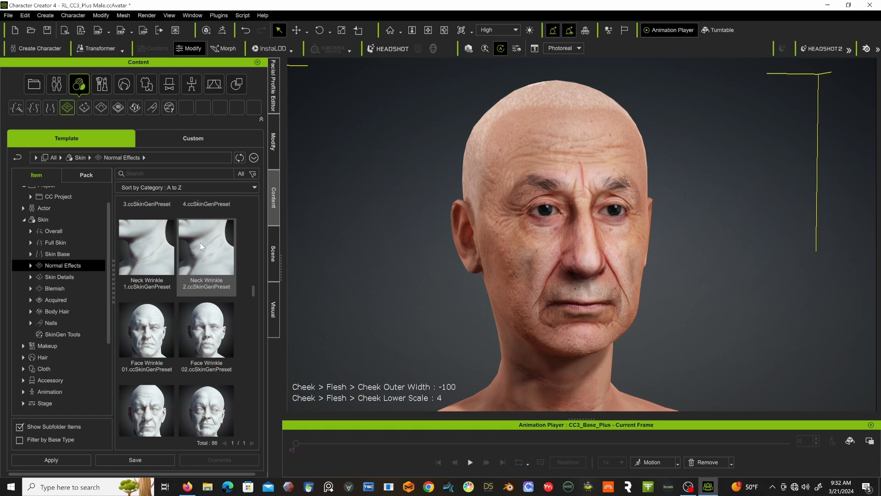
pyautogui.doubleClick(151, 254)
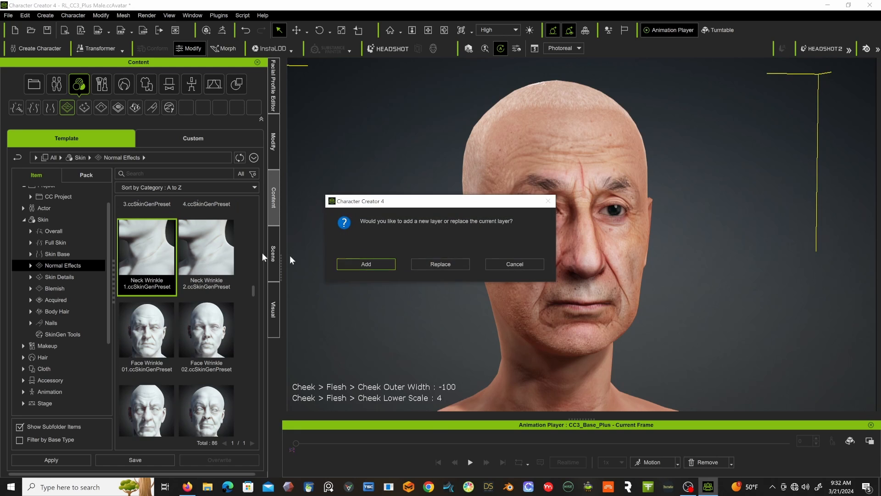
pyautogui.click(373, 260)
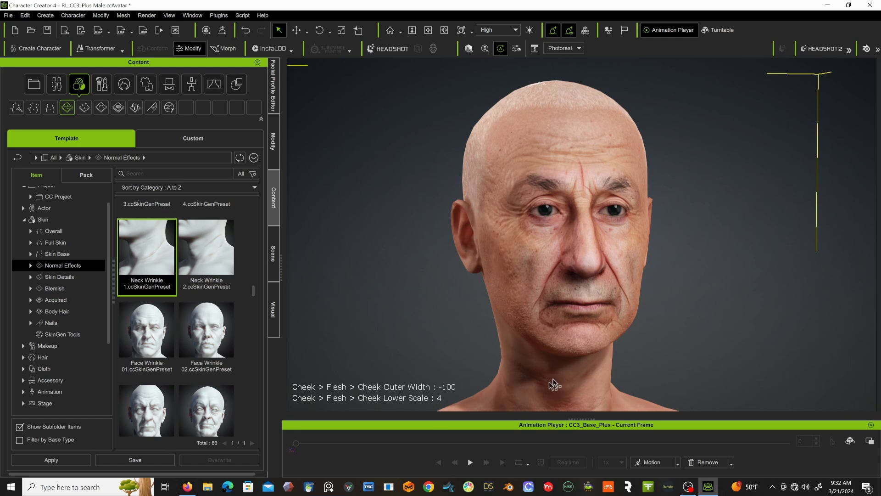
# Add the Face Wrinkle 03 preset to the character as new skin layers.
pyautogui.scroll(-1, 156, 320)
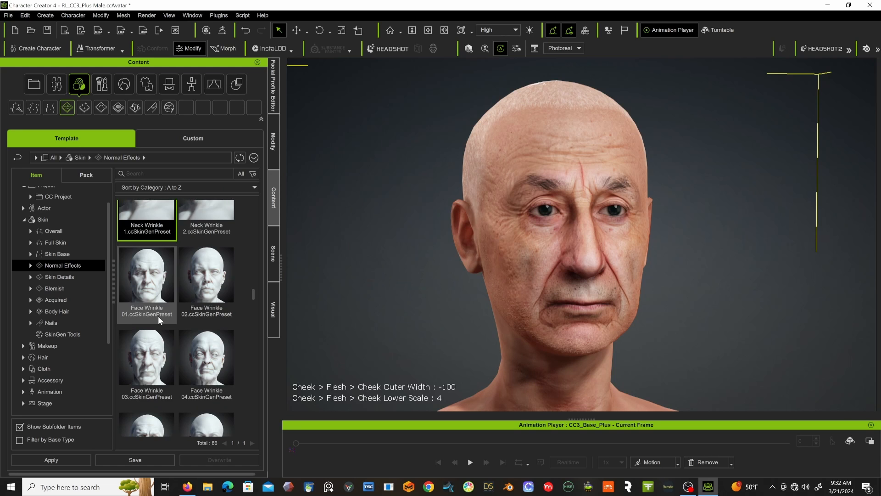
pyautogui.scroll(-1, 158, 316)
pyautogui.scroll(-1, 154, 300)
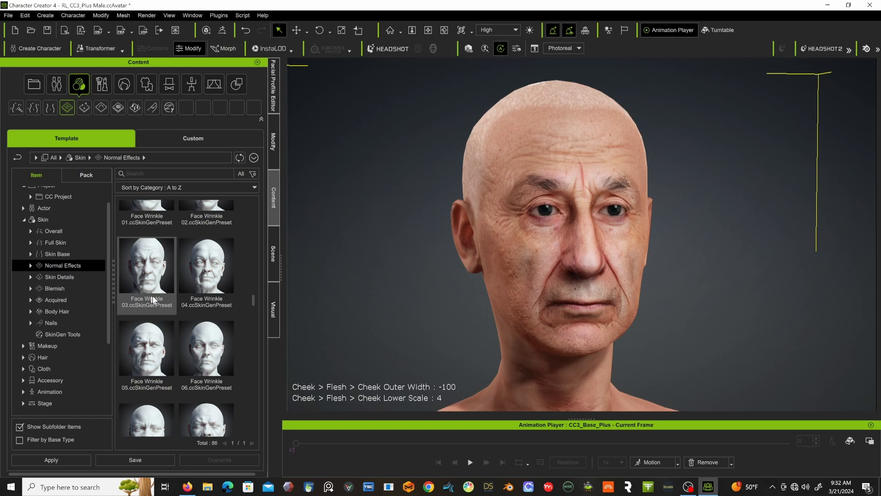
pyautogui.scroll(-1, 154, 308)
pyautogui.scroll(1, 158, 308)
pyautogui.doubleClick(148, 265)
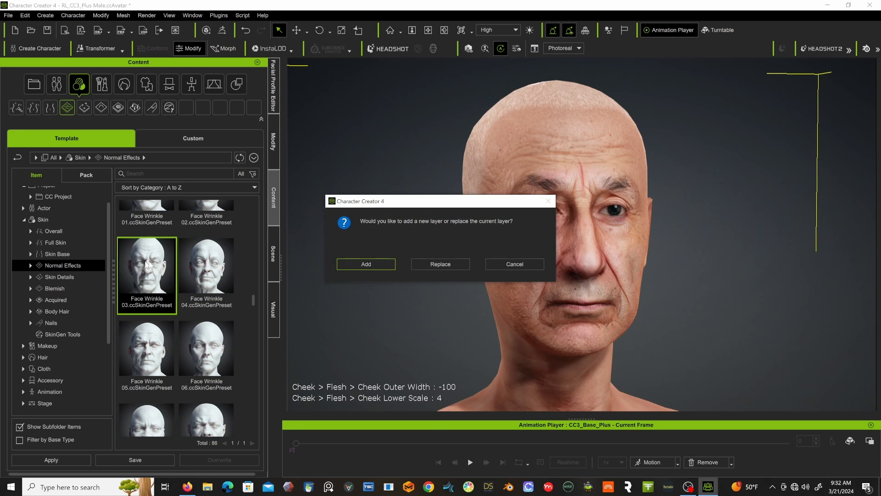
pyautogui.click(381, 265)
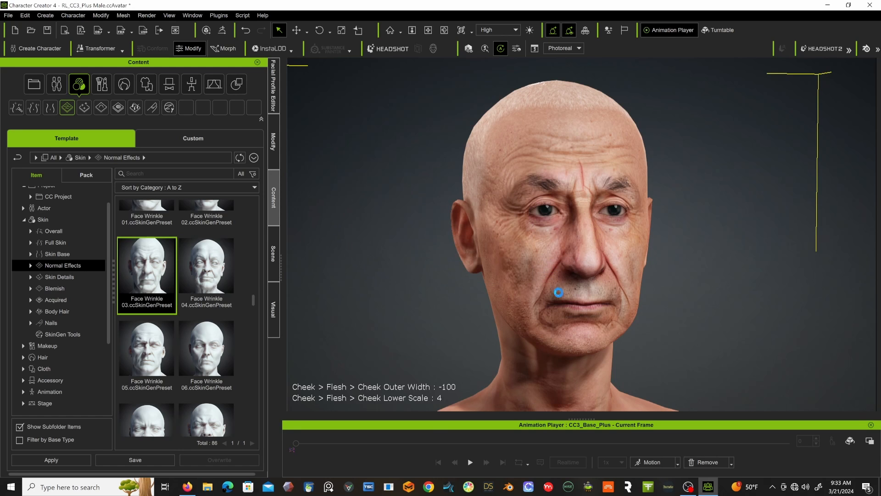
pyautogui.scroll(-5, 557, 298)
pyautogui.scroll(3, 557, 298)
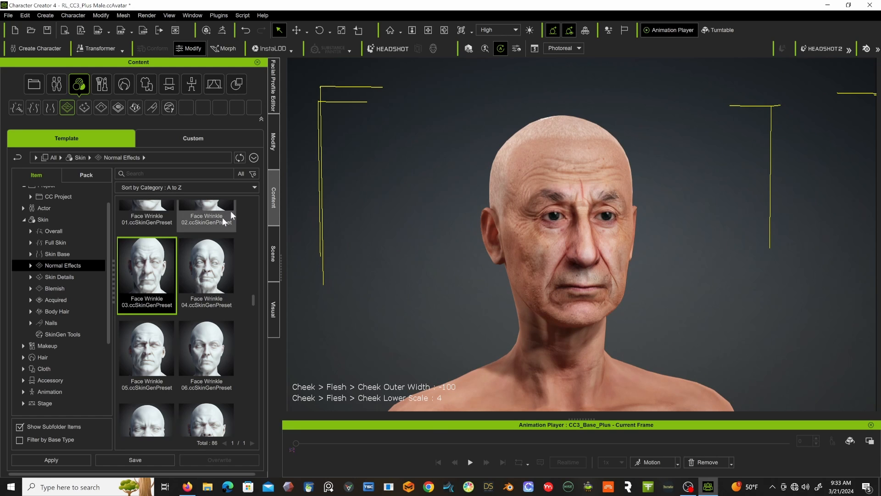
# In the skin editor, set the Wrinkle Fine layer's Normal Strength to 0.87.
pyautogui.click(273, 144)
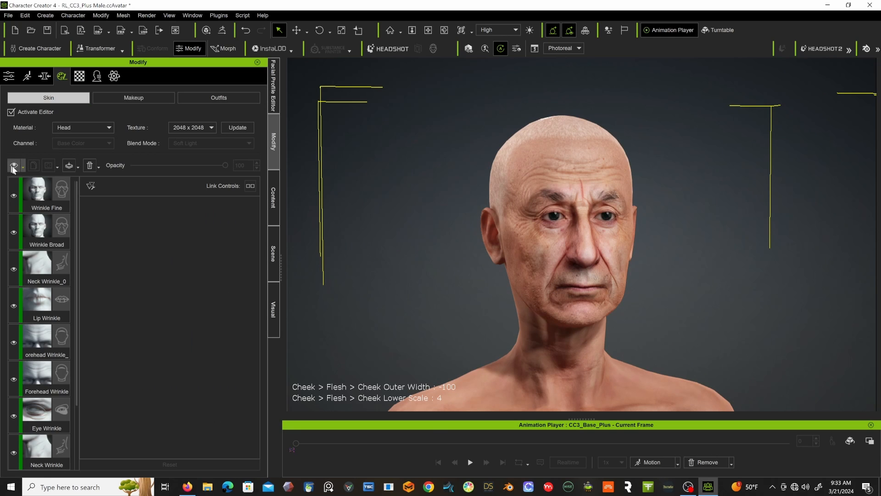
pyautogui.click(35, 188)
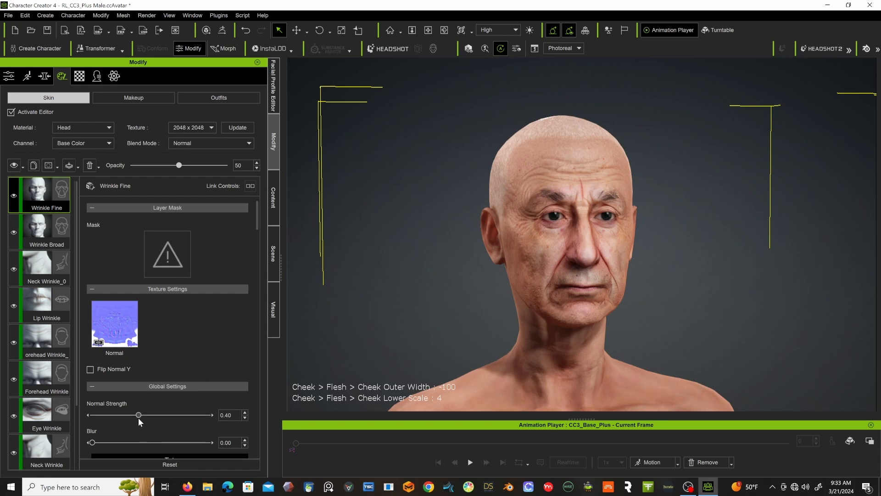
pyautogui.moveTo(141, 412); pyautogui.dragTo(193, 413)
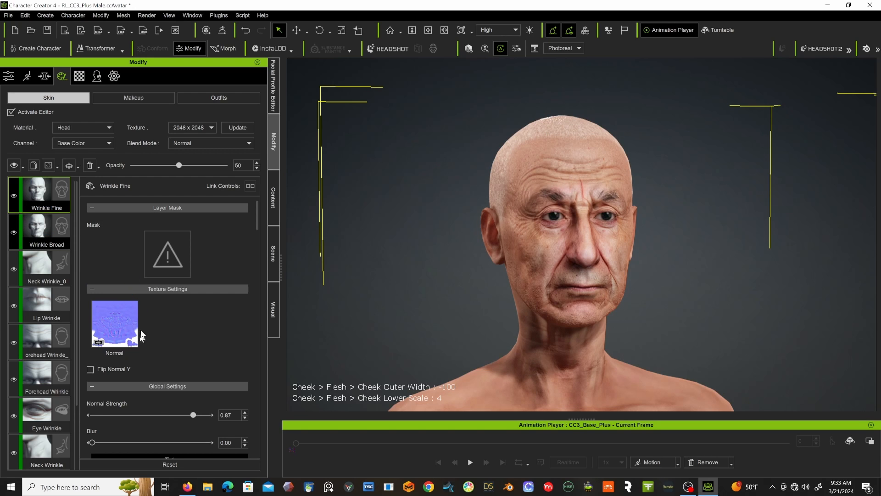
# Set the Wrinkle Broad layer's Normal Strength to 0.63, keeping the Head material selected.
pyautogui.moveTo(172, 416)
pyautogui.mouseDown()
pyautogui.moveTo(137, 414)
pyautogui.moveTo(181, 414)
pyautogui.mouseUp()
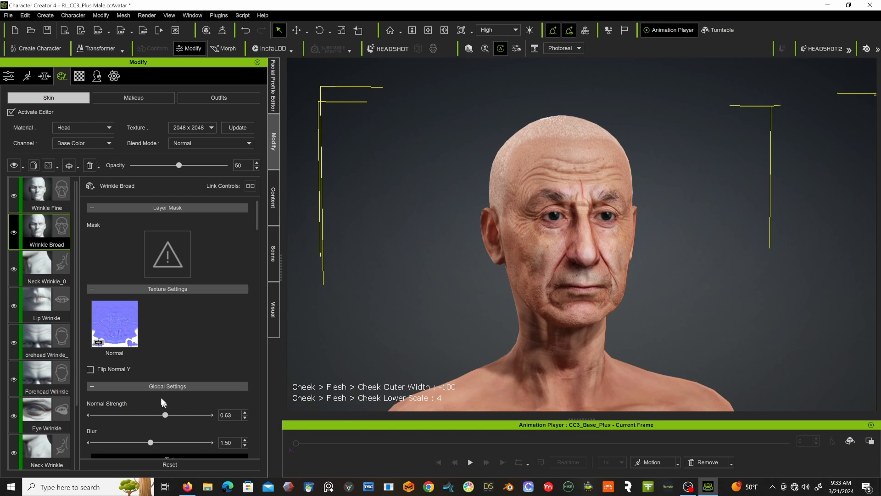
pyautogui.click(78, 124)
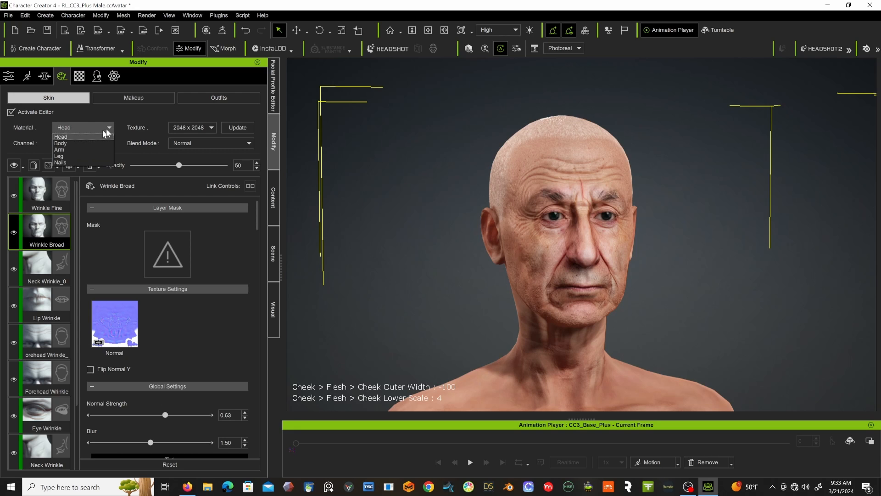
pyautogui.click(175, 123)
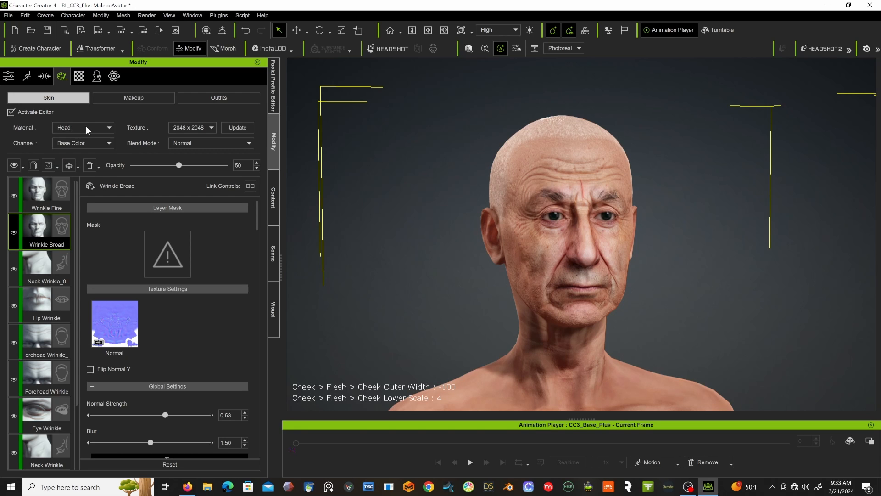
# Add the Vascular Medium normal-effect preset to the character as a new skin layer.
pyautogui.click(86, 126)
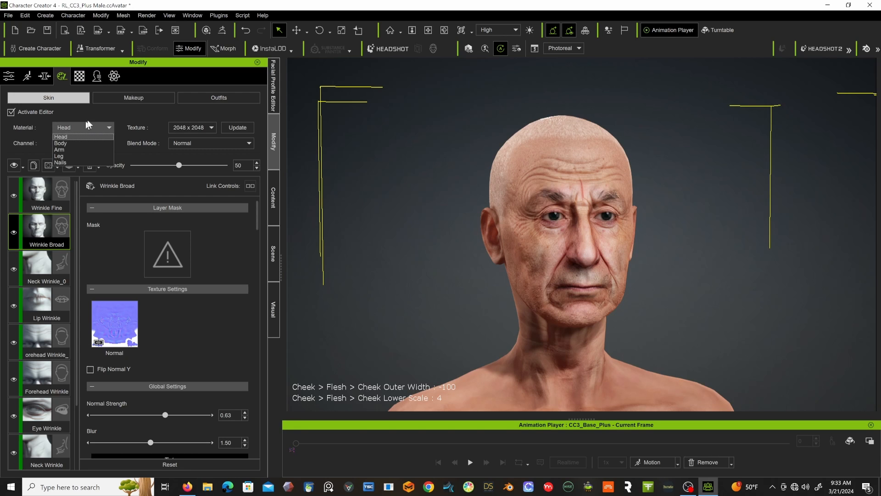
pyautogui.click(277, 192)
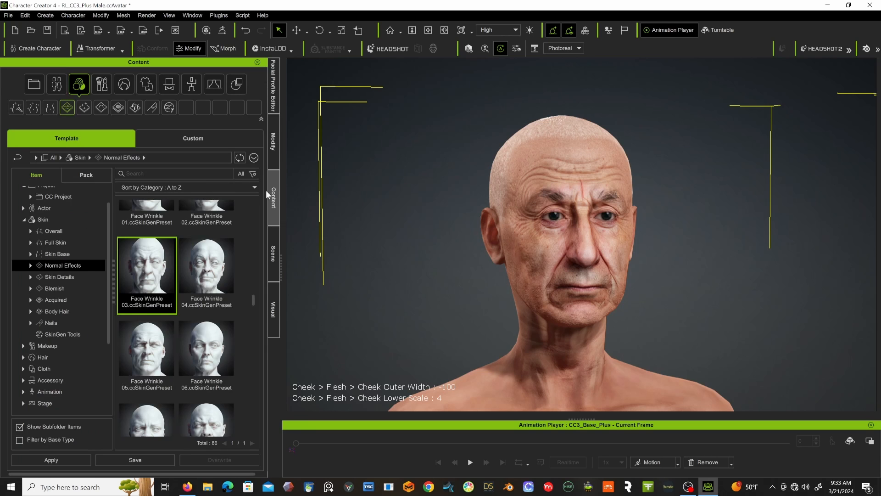
pyautogui.scroll(-2, 199, 252)
pyautogui.scroll(-3, 199, 252)
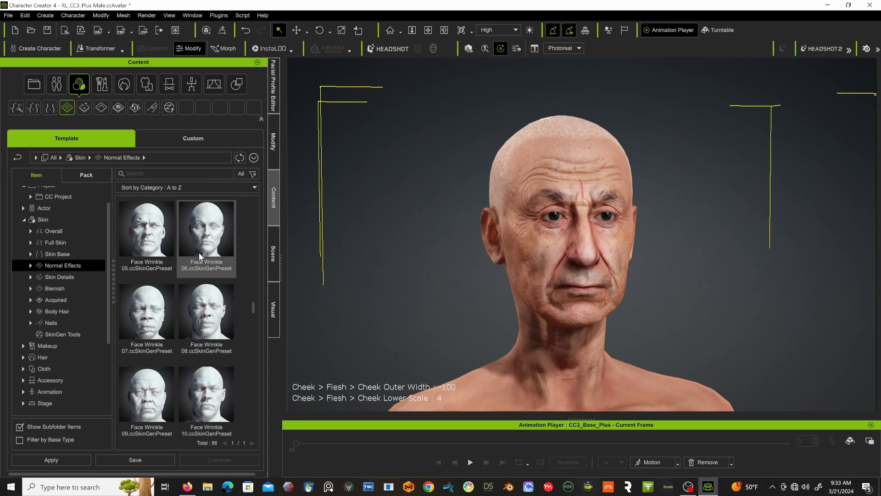
pyautogui.scroll(-2, 200, 256)
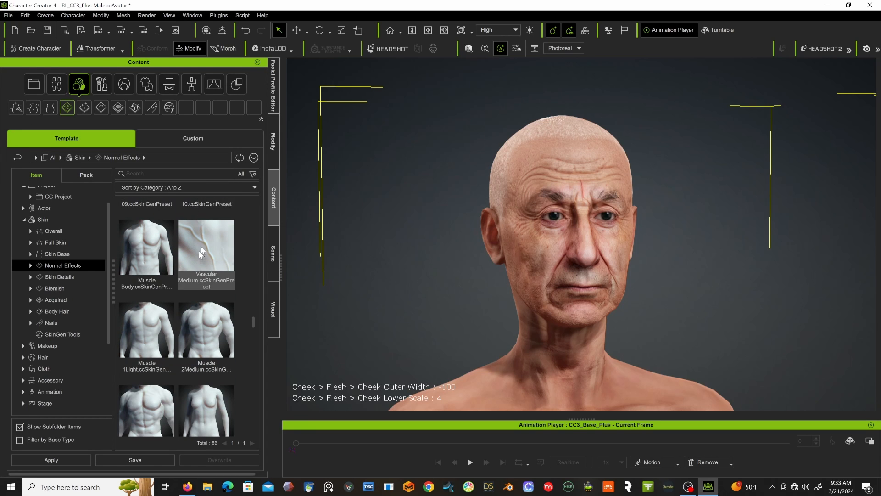
pyautogui.doubleClick(206, 258)
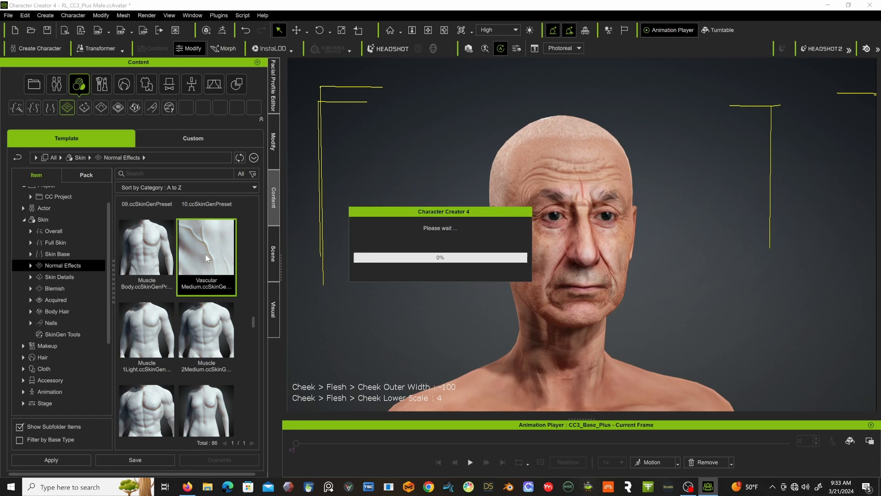
pyautogui.click(365, 263)
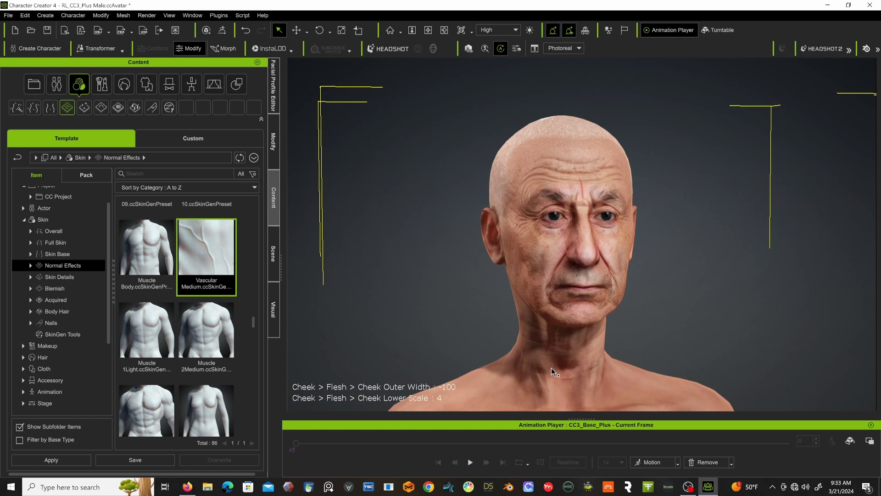
# Examine the skin of the character's neck, face and upper body from several angles and distances.
pyautogui.keyDown('alt'); pyautogui.moveTo(582, 337); pyautogui.dragTo(459, 315, button='right'); pyautogui.keyUp('alt')
pyautogui.keyDown('alt'); pyautogui.moveTo(535, 349); pyautogui.dragTo(490, 299); pyautogui.keyUp('alt')
pyautogui.keyDown('alt'); pyautogui.moveTo(490, 299); pyautogui.dragTo(487, 342, button='right'); pyautogui.keyUp('alt')
pyautogui.scroll(5, 569, 347)
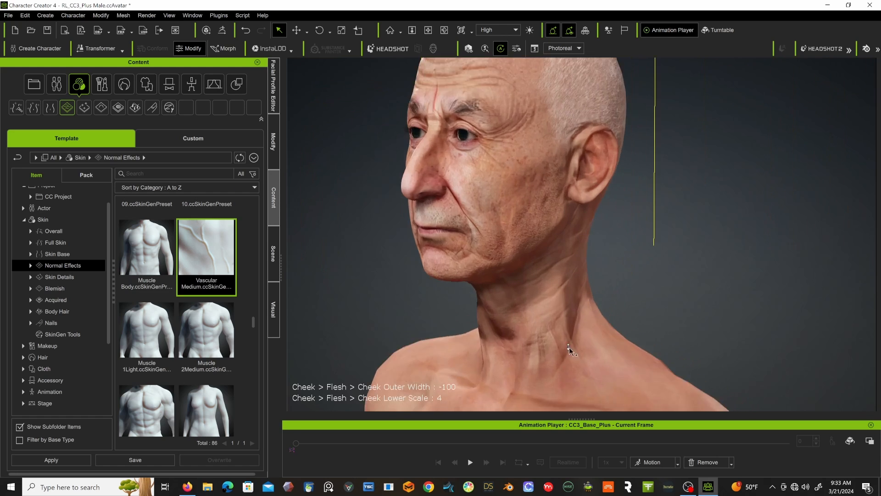
pyautogui.scroll(-3, 546, 399)
pyautogui.keyDown('alt'); pyautogui.moveTo(549, 341); pyautogui.dragTo(468, 362, button='right'); pyautogui.keyUp('alt')
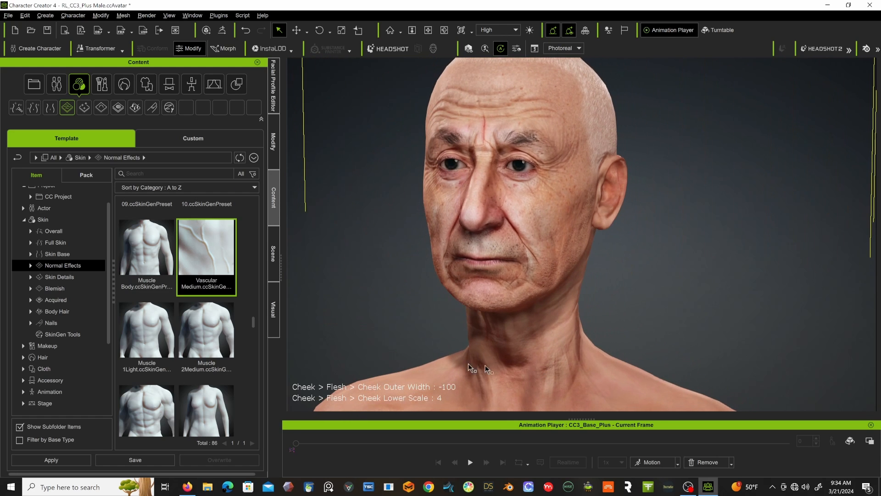
pyautogui.scroll(-1, 209, 330)
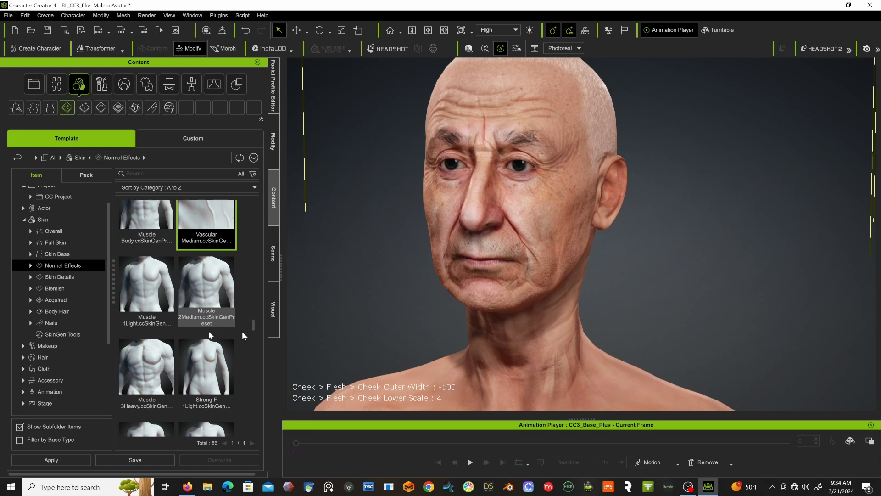
pyautogui.scroll(-8, 478, 322)
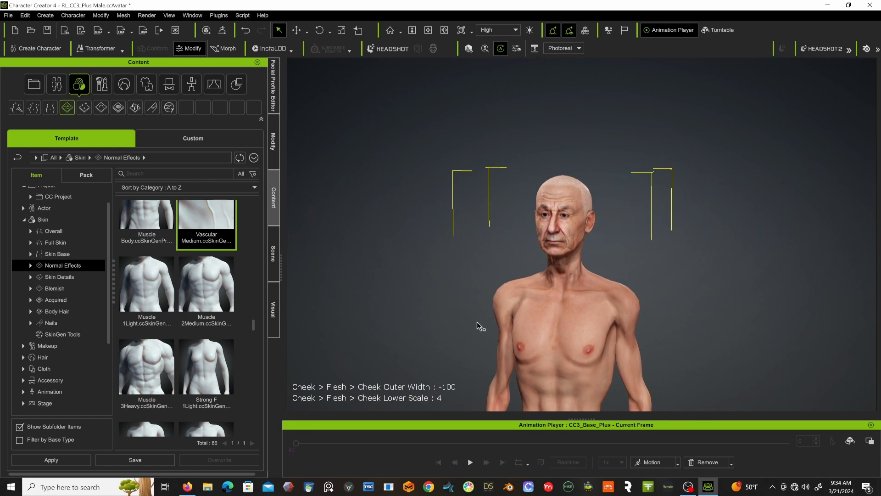
pyautogui.scroll(-5, 475, 318)
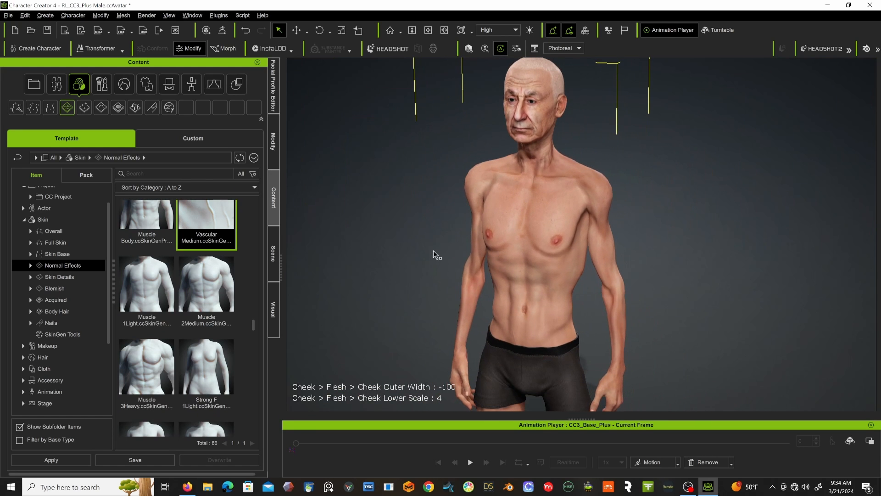
# Add the Sinew M 3Heavy preset to the character's body as a new skin layer.
pyautogui.scroll(-4, 186, 323)
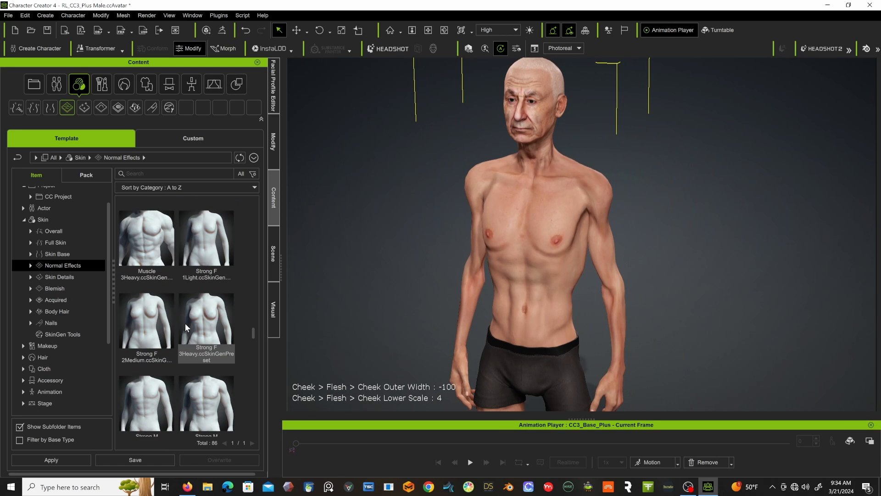
pyautogui.scroll(-5, 185, 323)
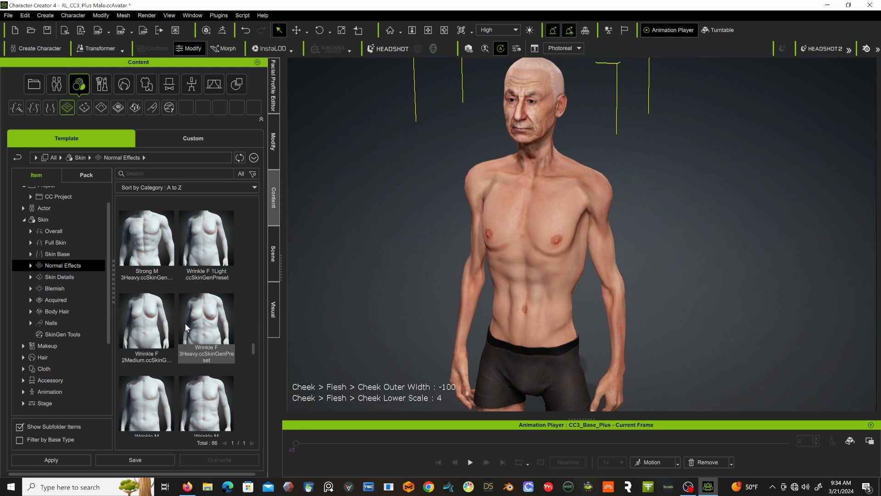
pyautogui.scroll(-4, 186, 324)
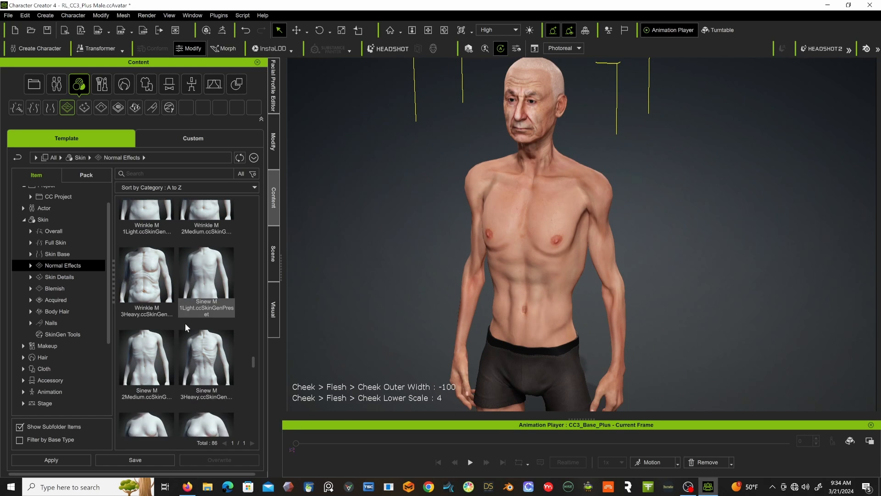
pyautogui.scroll(-1, 166, 312)
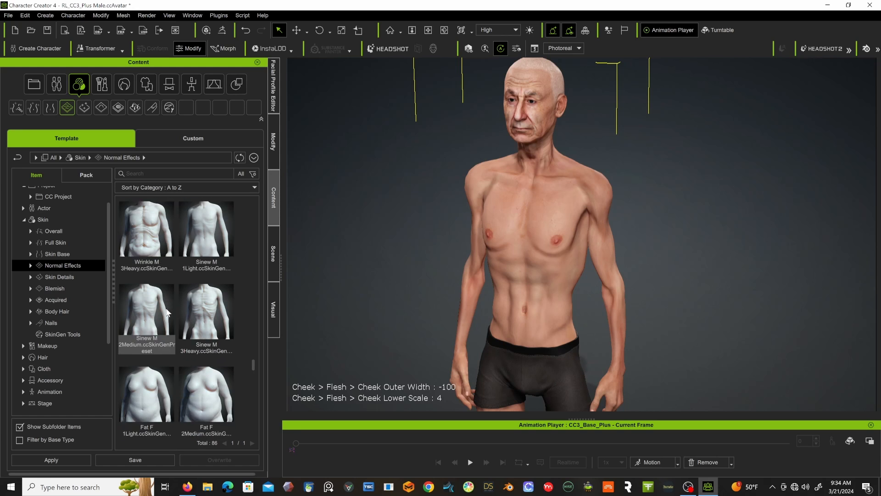
pyautogui.doubleClick(209, 353)
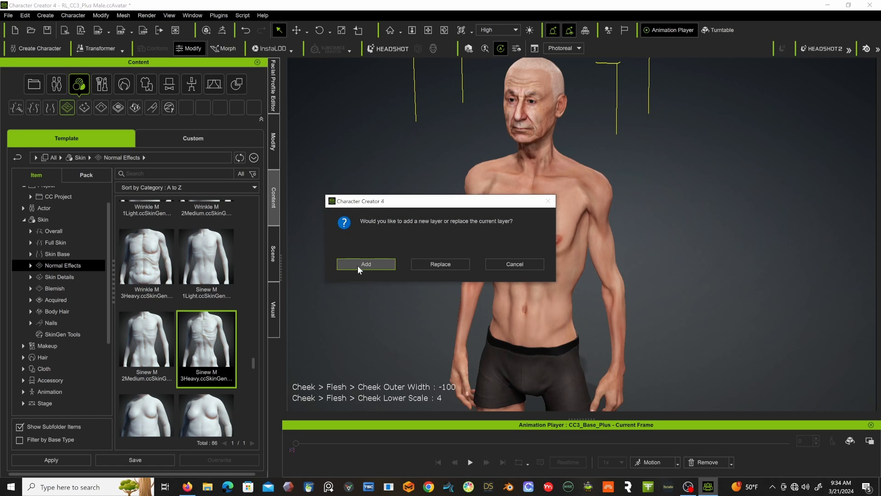
pyautogui.click(357, 265)
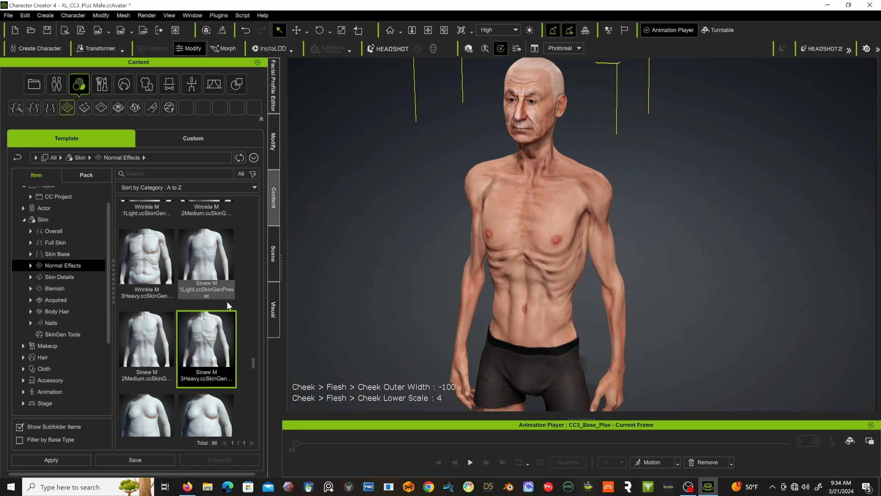
# Add the Vascular 3Heavy preset to the character as a new skin layer.
pyautogui.scroll(-1, 227, 301)
pyautogui.scroll(-2, 202, 312)
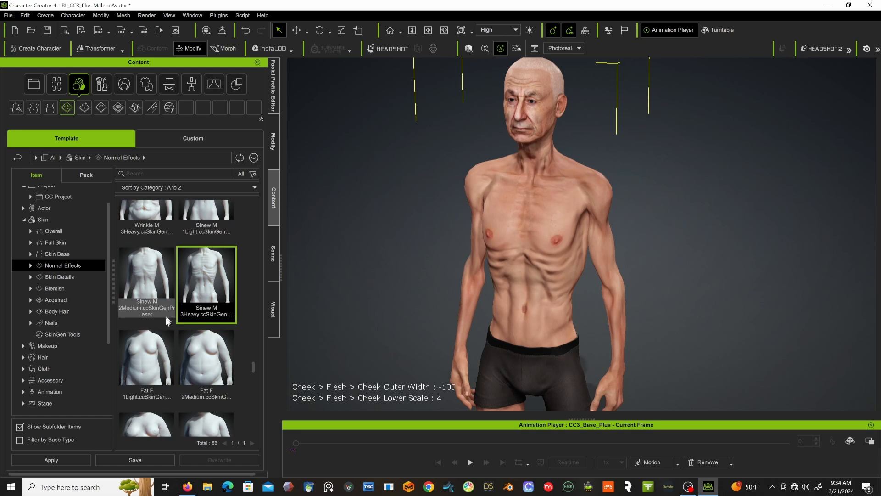
pyautogui.scroll(-3, 167, 305)
pyautogui.scroll(-3, 167, 305)
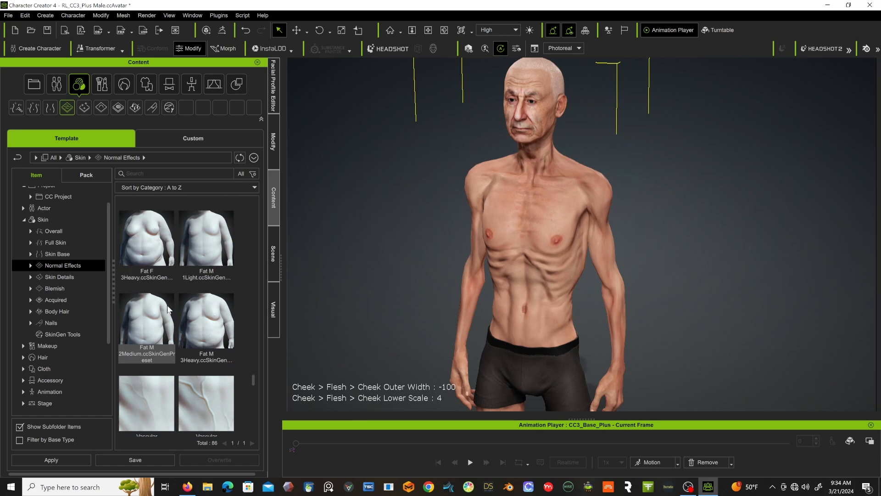
pyautogui.scroll(-1, 167, 304)
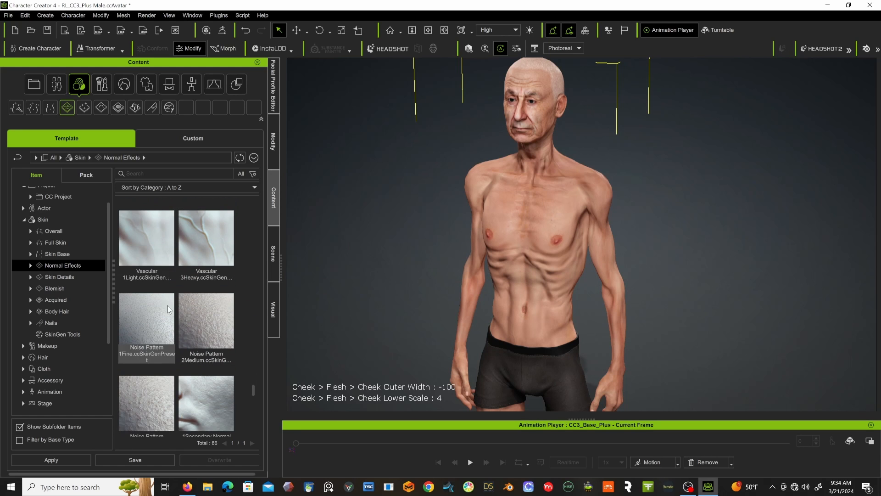
pyautogui.doubleClick(201, 231)
pyautogui.click(362, 263)
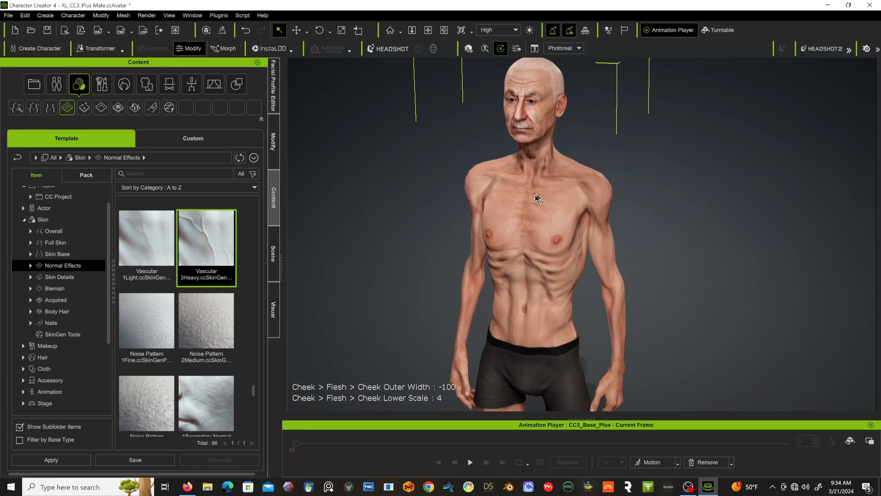
# Check the veins on the torso and add the Noise Pattern 1Fine preset as a new skin layer.
pyautogui.scroll(6, 534, 189)
pyautogui.scroll(-3, 437, 143)
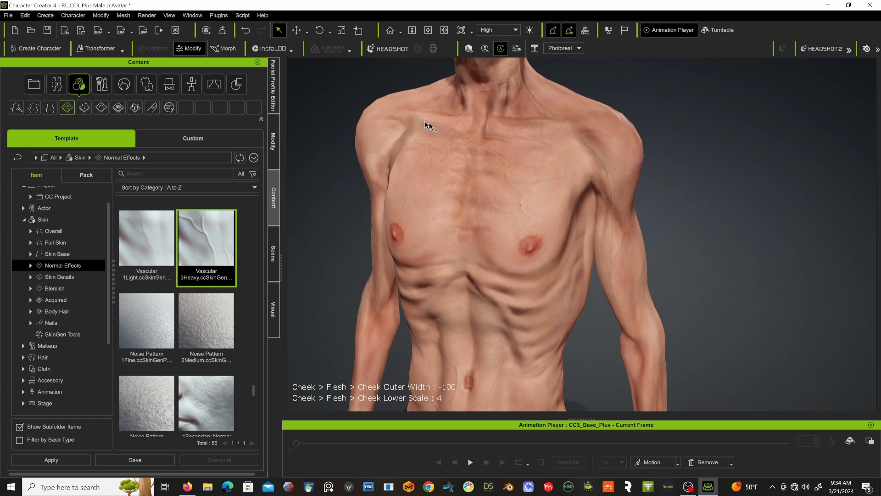
pyautogui.scroll(-4, 514, 209)
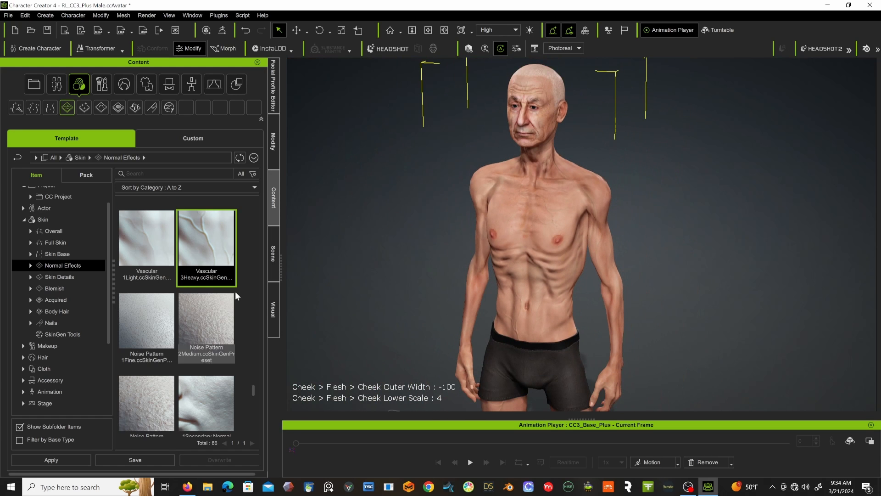
pyautogui.scroll(-1, 238, 288)
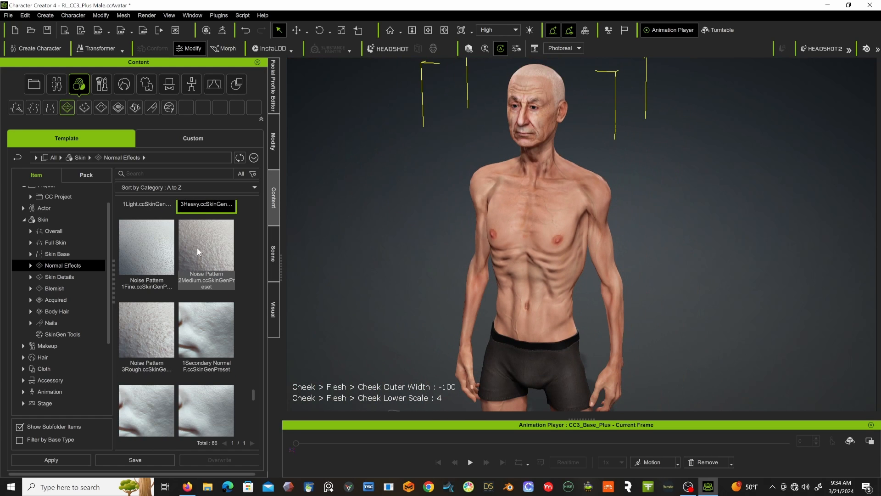
pyautogui.doubleClick(154, 255)
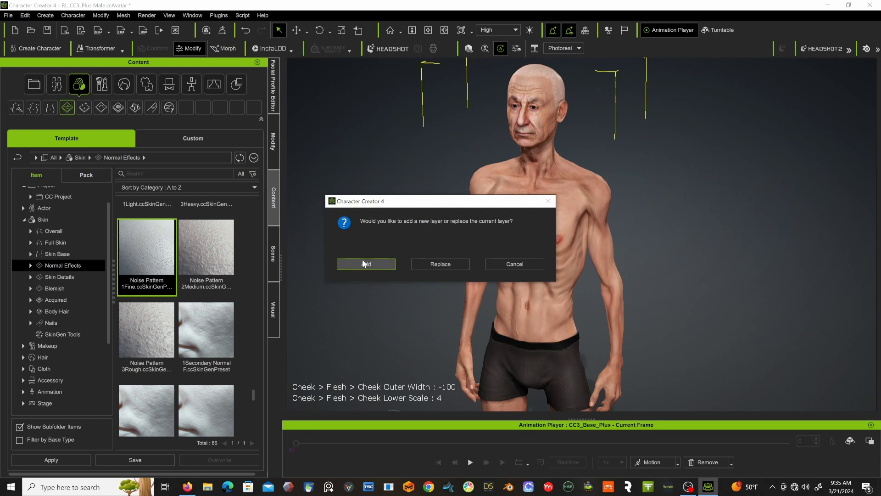
pyautogui.click(360, 263)
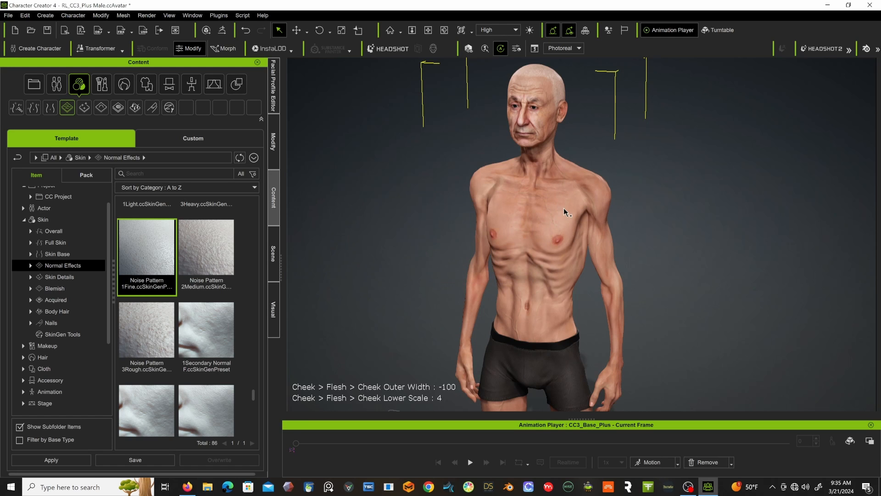
# Inspect the skin texture on the chest and shoulder up close and review the list of skin layers.
pyautogui.scroll(3, 583, 181)
pyautogui.scroll(3, 583, 182)
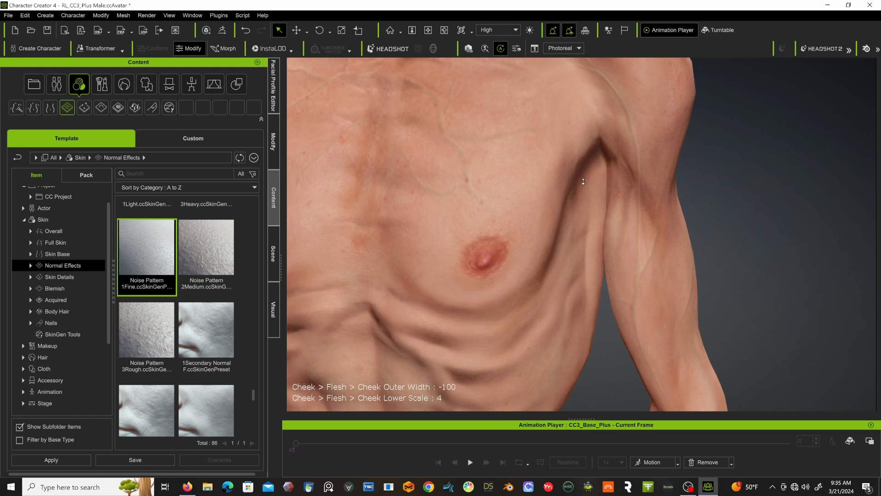
pyautogui.scroll(3, 583, 181)
pyautogui.moveTo(614, 169)
pyautogui.mouseDown(button='middle')
pyautogui.moveTo(505, 212)
pyautogui.moveTo(544, 220)
pyautogui.moveTo(553, 390)
pyautogui.mouseUp(button='middle')
pyautogui.moveTo(551, 182); pyautogui.dragTo(555, 337, button='middle')
pyautogui.moveTo(572, 185)
pyautogui.mouseDown(button='middle')
pyautogui.moveTo(594, 274)
pyautogui.moveTo(621, 122)
pyautogui.mouseUp(button='middle')
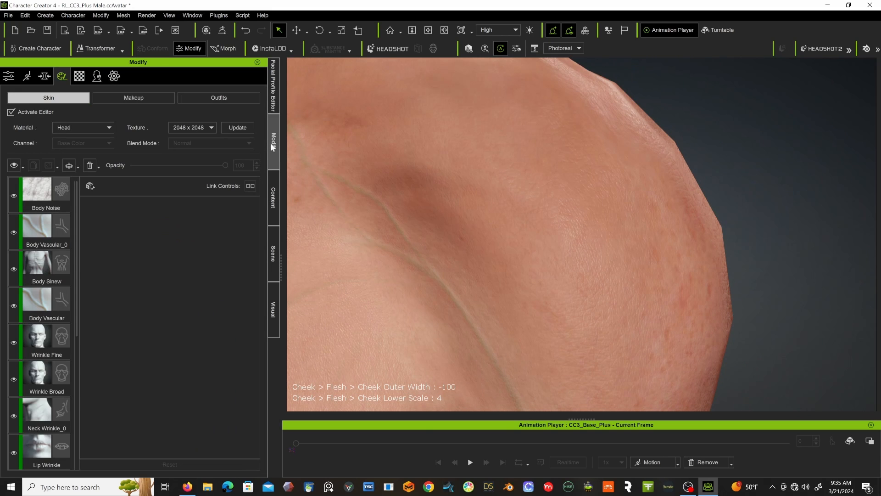
pyautogui.click(272, 142)
pyautogui.click(276, 201)
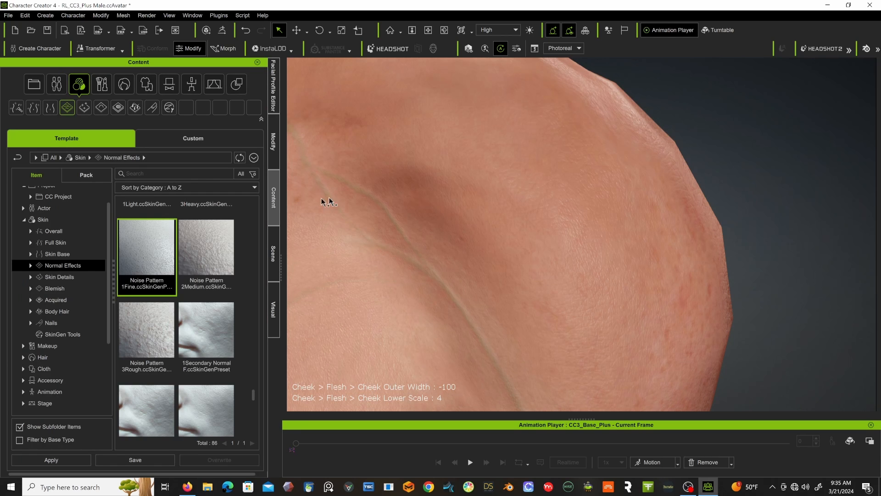
pyautogui.scroll(-5, 404, 178)
pyautogui.scroll(-3, 404, 178)
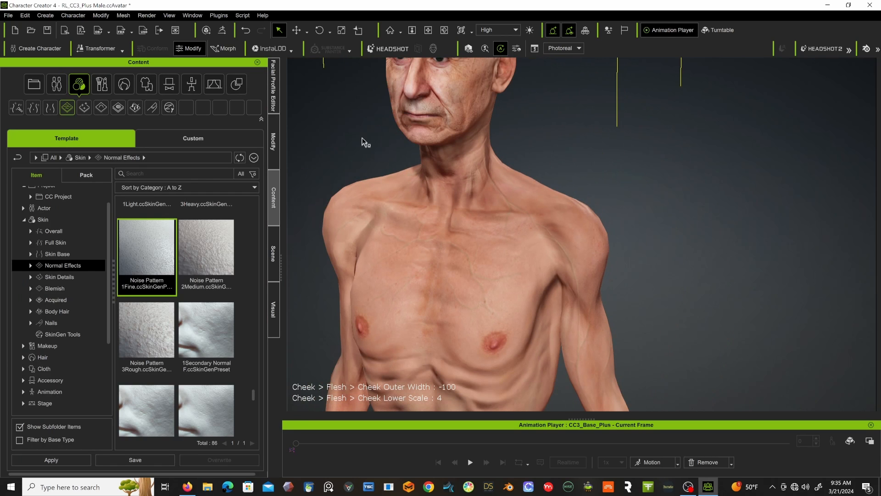
# Add the 1Secondary Normal M preset to the character as a new skin layer.
pyautogui.moveTo(362, 119); pyautogui.dragTo(428, 251, button='middle')
pyautogui.moveTo(428, 252); pyautogui.dragTo(447, 253, button='right')
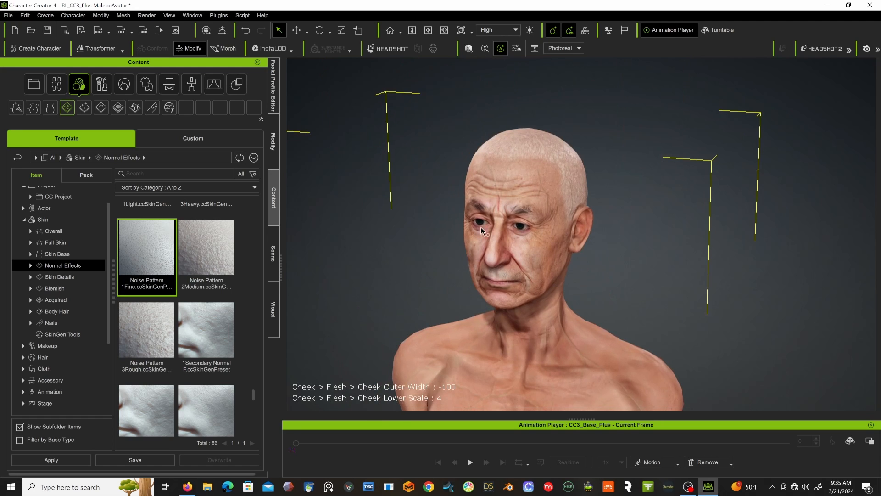
pyautogui.scroll(6, 481, 231)
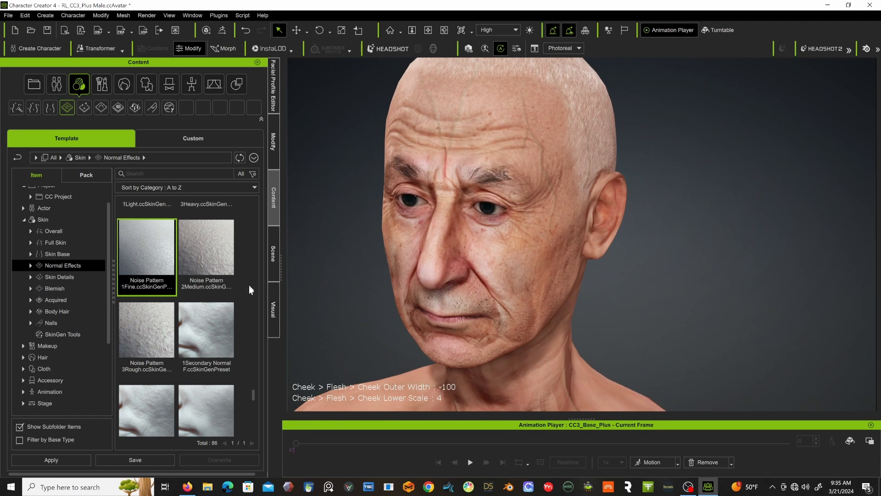
pyautogui.scroll(-1, 248, 290)
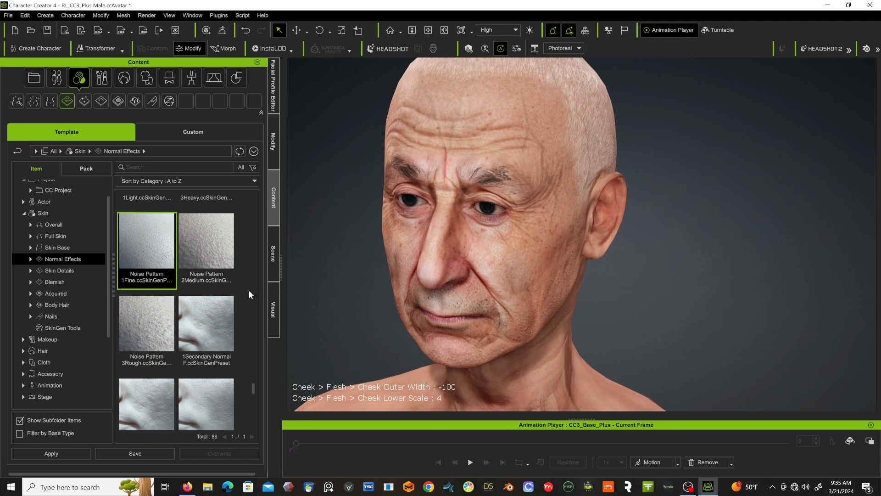
pyautogui.doubleClick(148, 394)
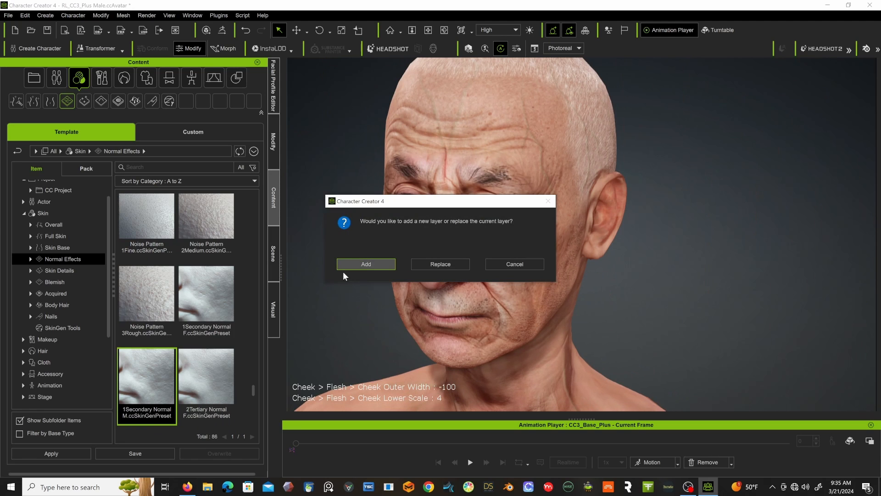
pyautogui.click(348, 265)
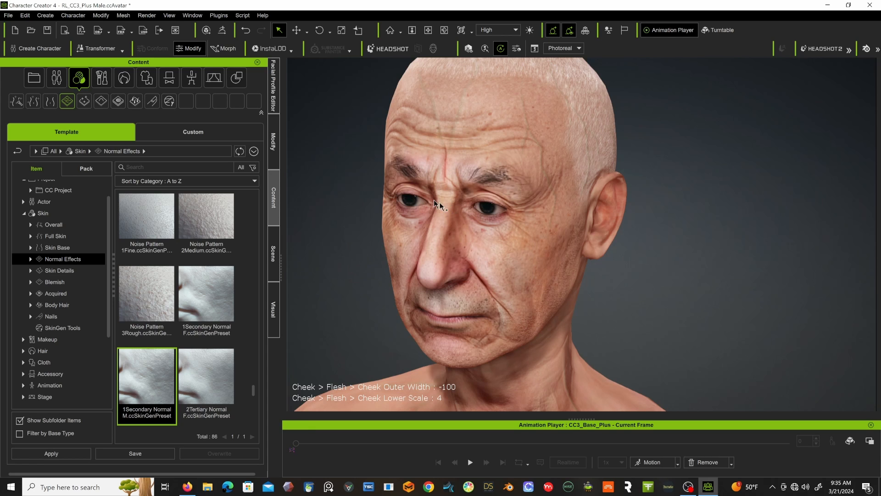
# Try the Facial Fine Wrinkle preset on the character as a new skin layer and undo it.
pyautogui.moveTo(495, 212); pyautogui.dragTo(482, 177, button='right')
pyautogui.scroll(-5, 224, 258)
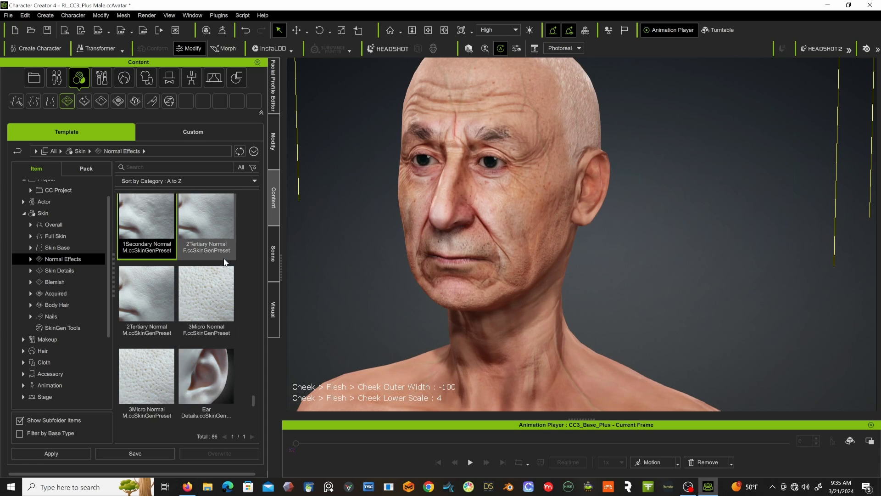
pyautogui.scroll(-4, 224, 258)
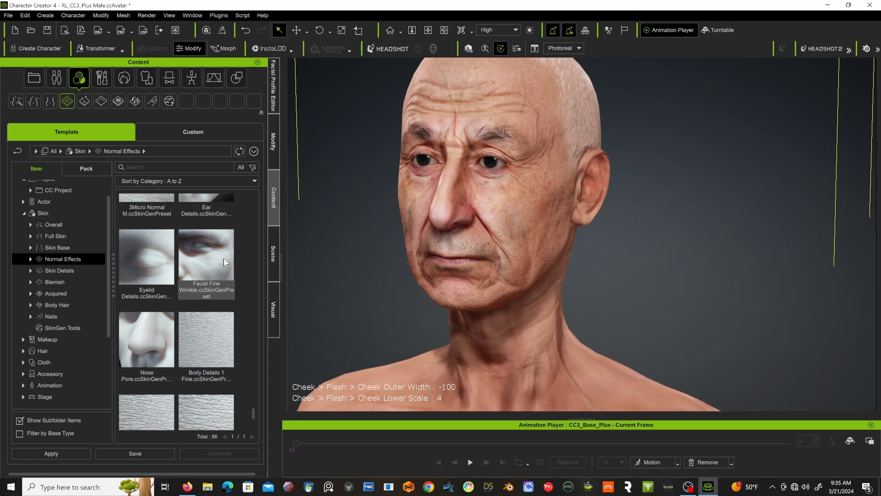
pyautogui.scroll(-1, 224, 258)
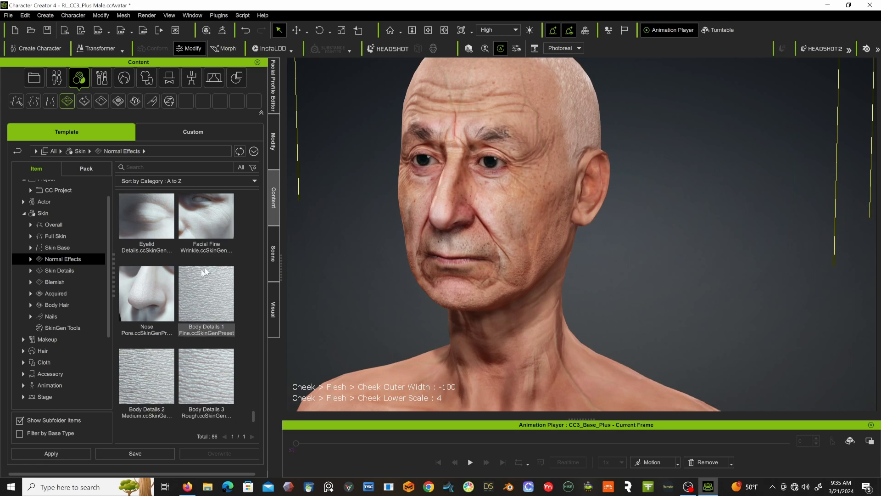
pyautogui.doubleClick(219, 216)
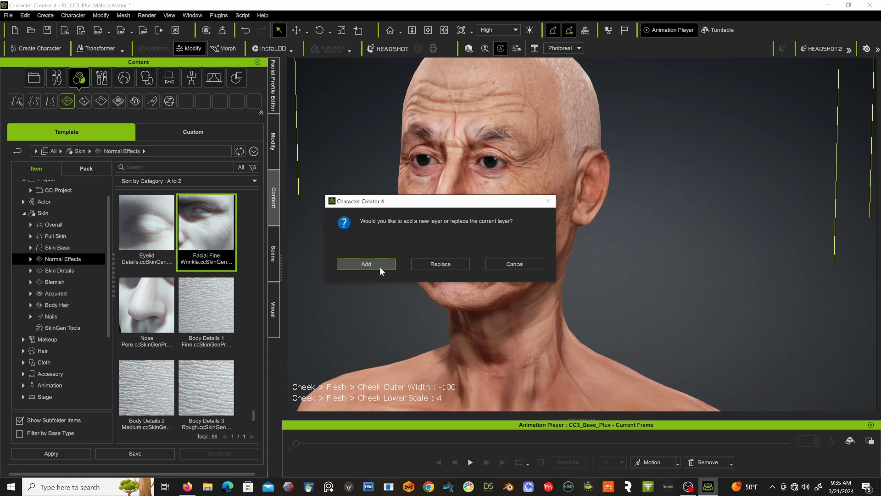
pyautogui.click(379, 265)
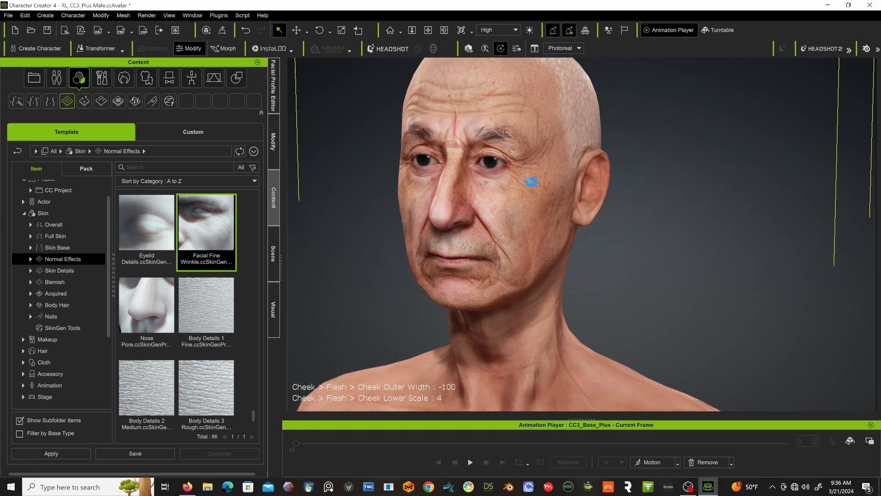
pyautogui.hotkey('ctrl', 'z')
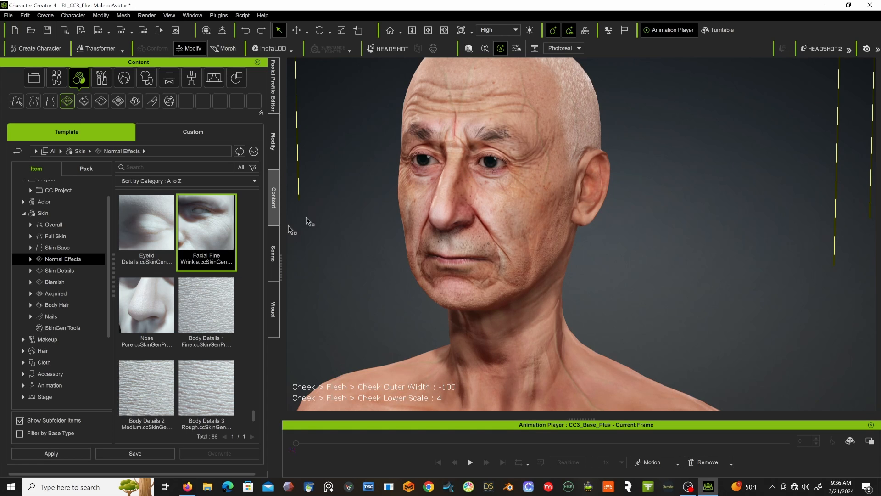
# Add the Nose Pore and Body Details 2 Medium presets to the character as new skin layers.
pyautogui.doubleClick(133, 306)
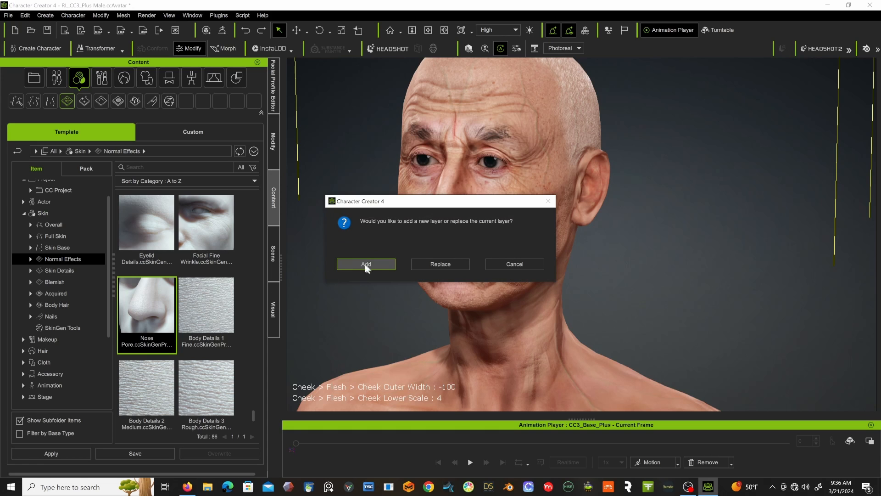
pyautogui.click(365, 264)
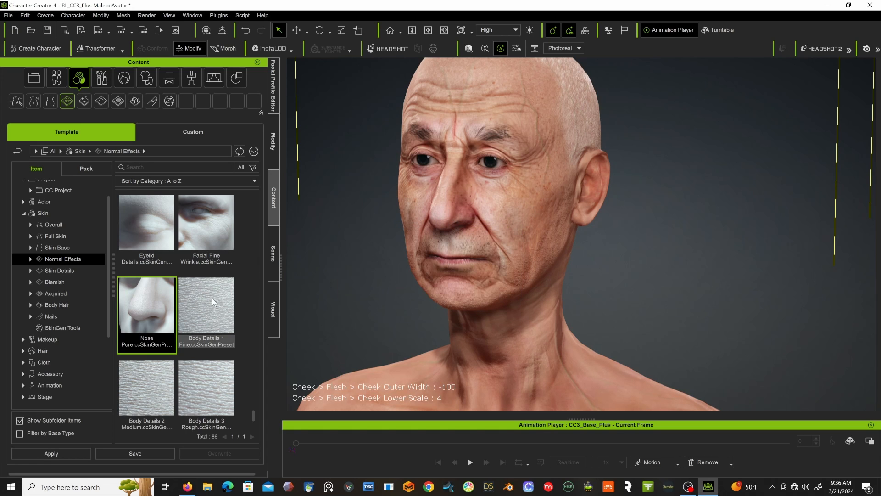
pyautogui.scroll(-1, 204, 314)
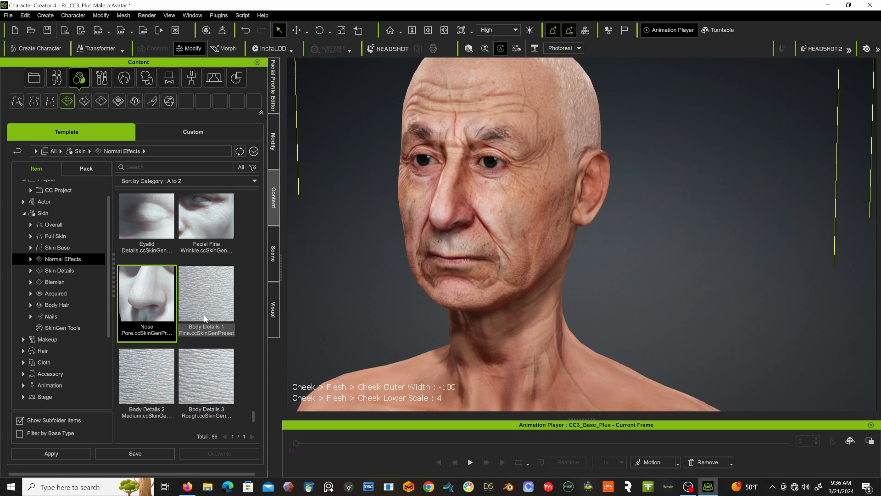
pyautogui.doubleClick(139, 378)
pyautogui.click(365, 263)
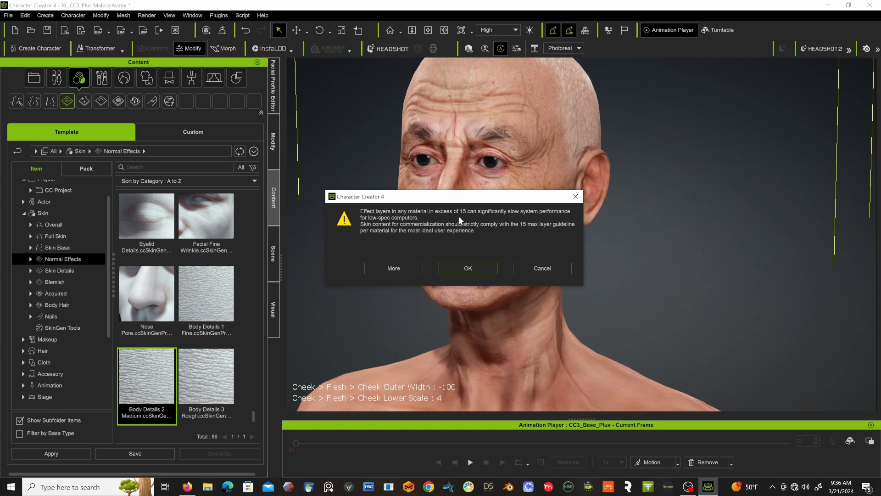
pyautogui.click(460, 265)
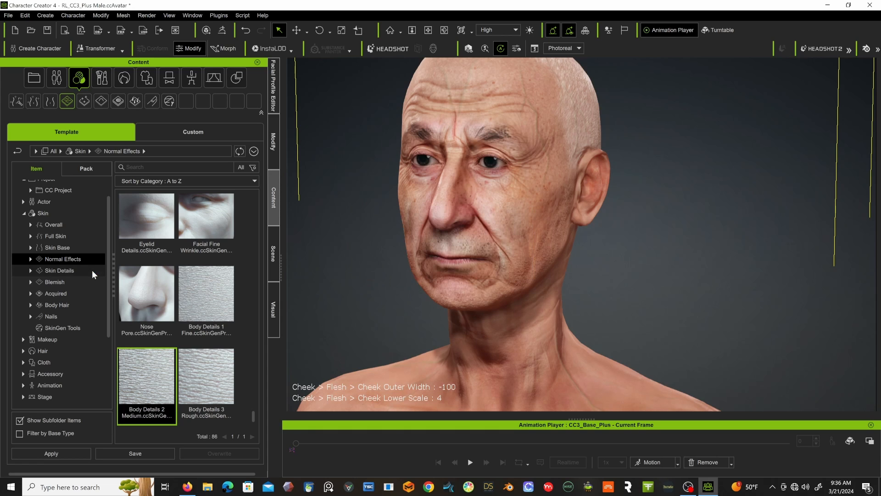
# Apply the Foot Decal 1 preset from the Skin Details category and inspect the lower legs and feet.
pyautogui.scroll(-6, 399, 248)
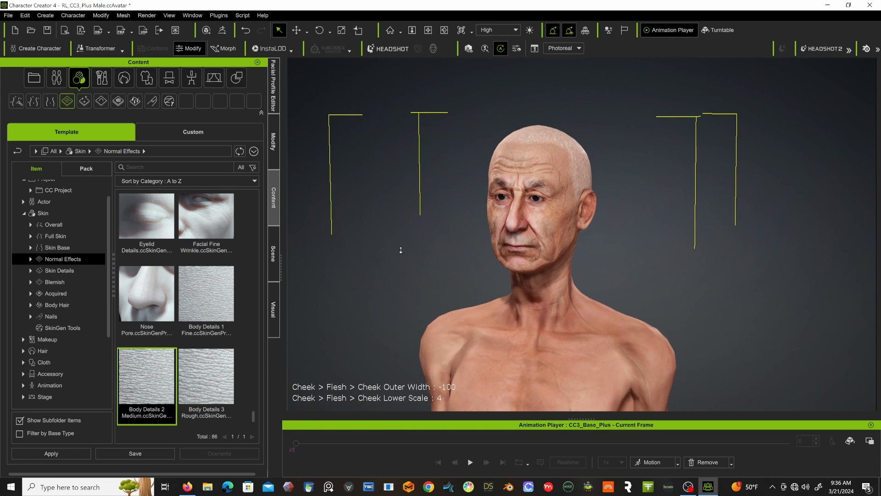
pyautogui.moveTo(401, 261); pyautogui.dragTo(367, 153, button='middle')
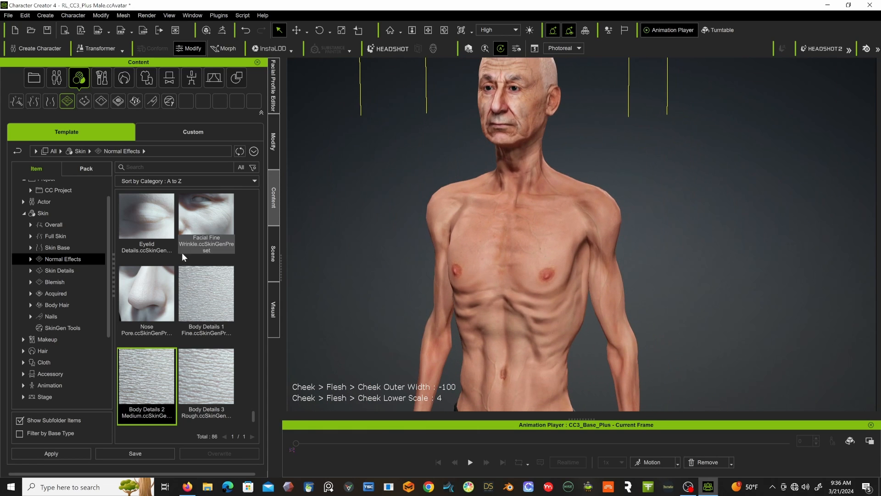
pyautogui.click(67, 270)
pyautogui.scroll(-3, 155, 277)
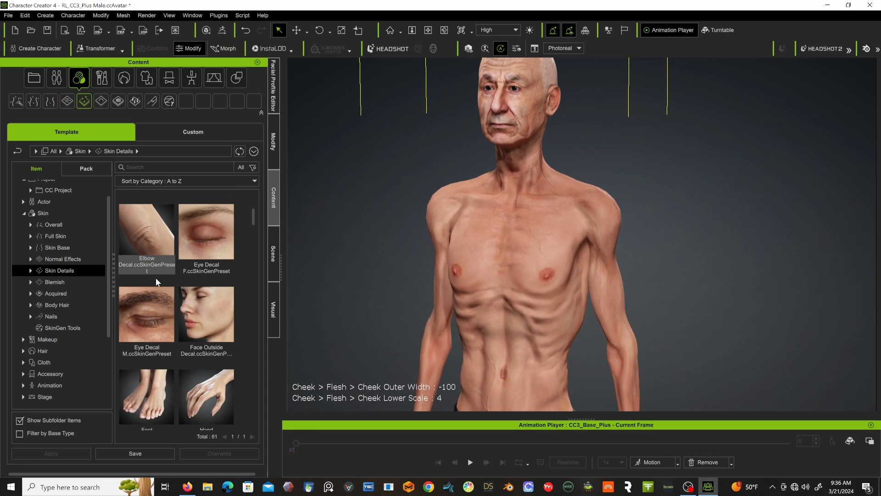
pyautogui.scroll(-6, 156, 277)
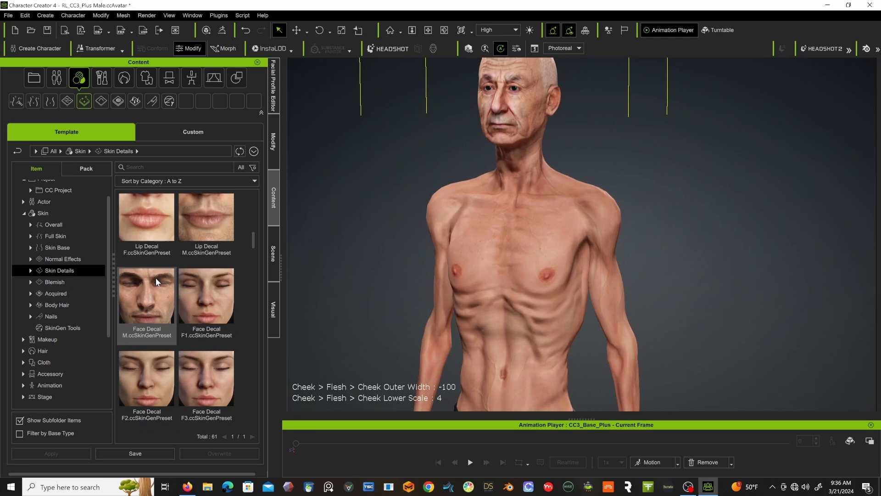
pyautogui.scroll(-6, 155, 277)
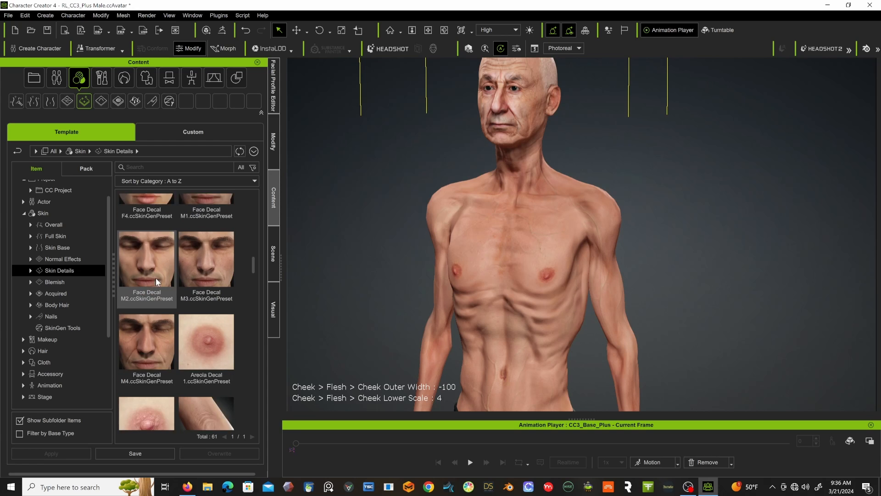
pyautogui.scroll(-6, 155, 277)
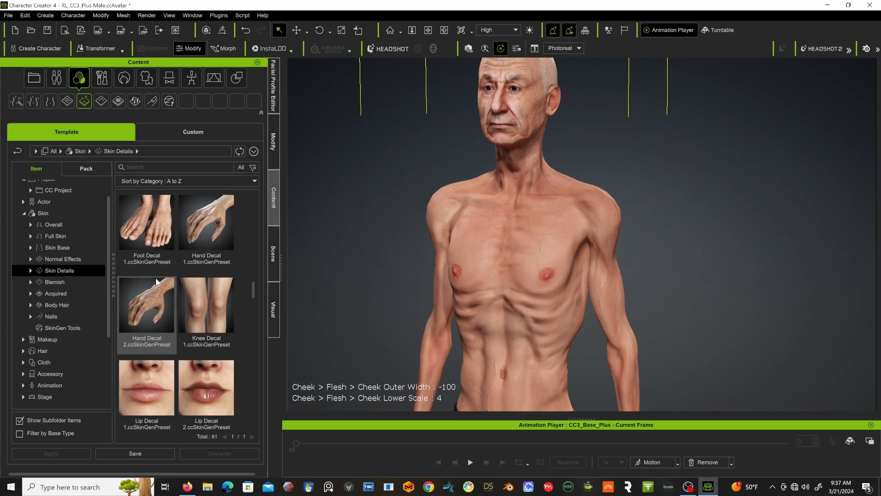
pyautogui.doubleClick(146, 224)
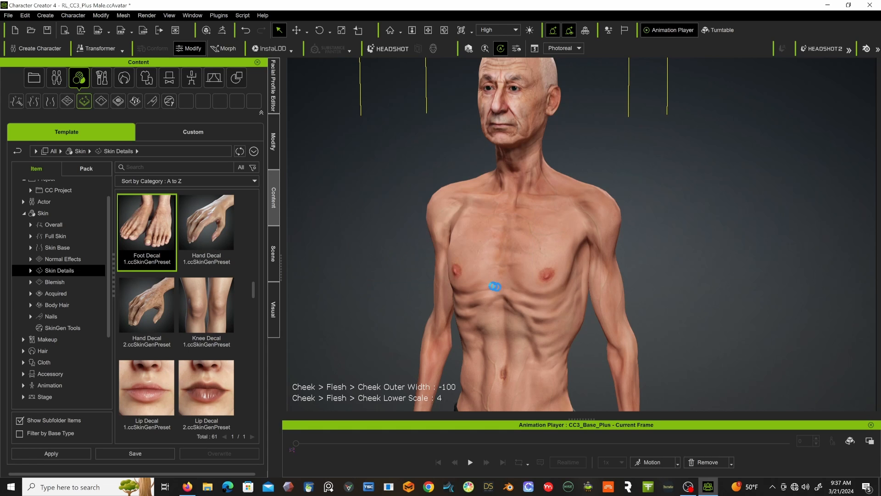
pyautogui.keyDown('alt'); pyautogui.moveTo(494, 311); pyautogui.dragTo(458, 172); pyautogui.keyUp('alt')
pyautogui.keyDown('alt'); pyautogui.moveTo(474, 298); pyautogui.dragTo(469, 143); pyautogui.keyUp('alt')
pyautogui.moveTo(474, 267)
pyautogui.keyDown('alt'); pyautogui.mouseDown()
pyautogui.moveTo(468, 236)
pyautogui.moveTo(464, 252)
pyautogui.mouseUp(); pyautogui.keyUp('alt')
pyautogui.moveTo(464, 252)
pyautogui.keyDown('alt'); pyautogui.mouseDown(button='right')
pyautogui.moveTo(472, 246)
pyautogui.moveTo(493, 313)
pyautogui.moveTo(467, 252)
pyautogui.moveTo(486, 200)
pyautogui.mouseUp(button='right'); pyautogui.keyUp('alt')
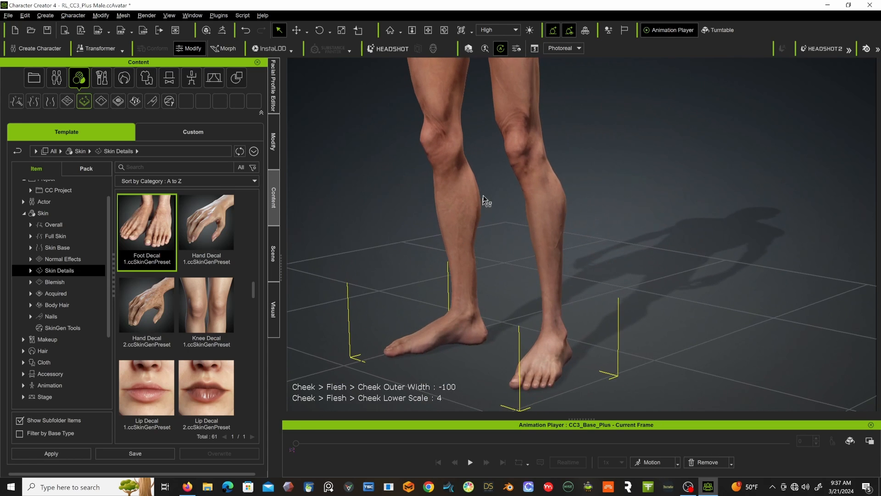
# Add the Hand Decal 2 preset as a new skin layer and check the hands and forearms from several sides.
pyautogui.moveTo(486, 202)
pyautogui.keyDown('alt'); pyautogui.mouseDown()
pyautogui.moveTo(486, 286)
pyautogui.moveTo(486, 247)
pyautogui.moveTo(481, 274)
pyautogui.moveTo(458, 251)
pyautogui.mouseUp(); pyautogui.keyUp('alt')
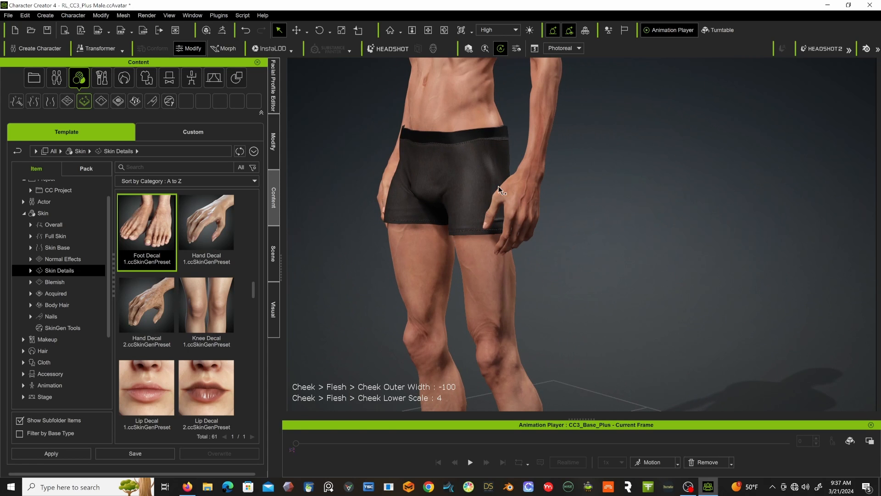
pyautogui.doubleClick(145, 310)
pyautogui.click(362, 263)
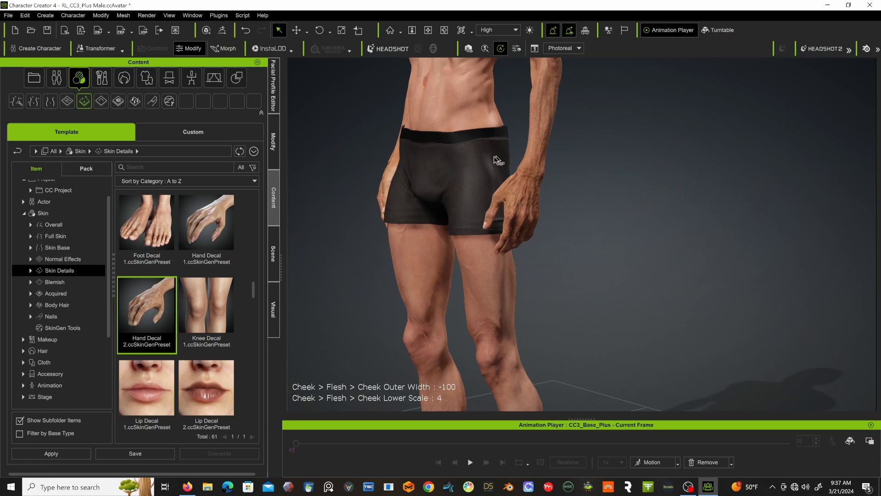
pyautogui.keyDown('alt'); pyautogui.moveTo(468, 156); pyautogui.dragTo(384, 180); pyautogui.keyUp('alt')
pyautogui.keyDown('alt'); pyautogui.moveTo(390, 164); pyautogui.dragTo(444, 185, button='middle'); pyautogui.keyUp('alt')
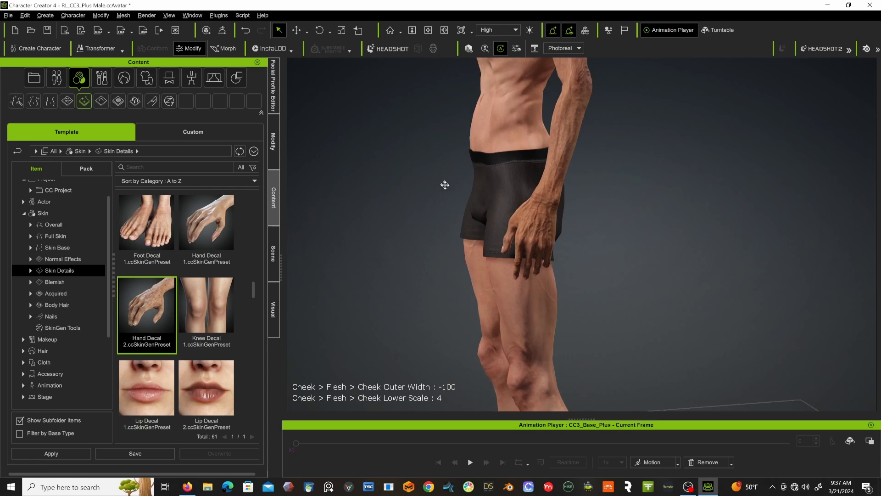
pyautogui.keyDown('alt'); pyautogui.moveTo(444, 185); pyautogui.dragTo(674, 183); pyautogui.keyUp('alt')
pyautogui.keyDown('alt'); pyautogui.moveTo(601, 192); pyautogui.dragTo(437, 207); pyautogui.keyUp('alt')
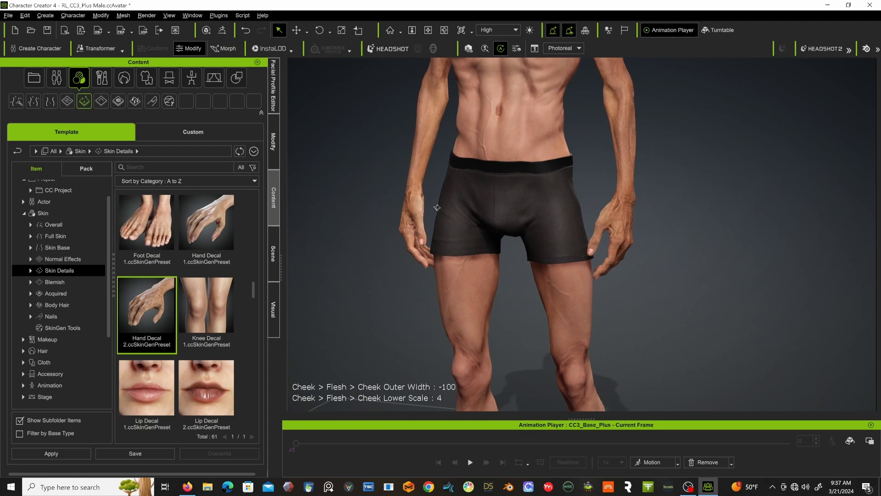
# Add the Color Noise Dark preset from the Skin Details category as a new skin layer.
pyautogui.scroll(-3, 197, 318)
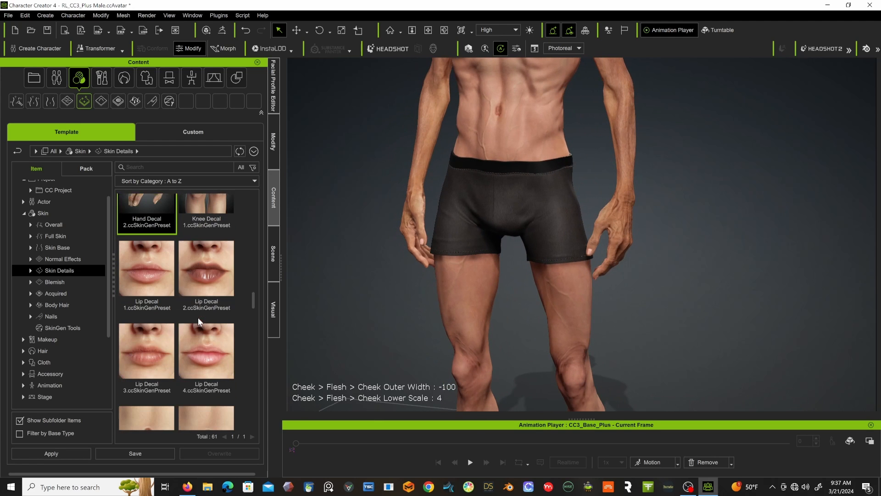
pyautogui.scroll(-5, 197, 318)
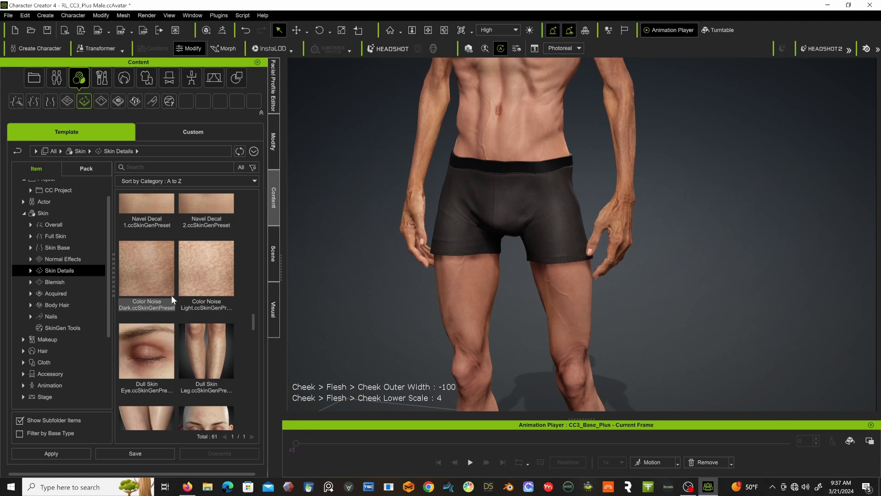
pyautogui.doubleClick(161, 273)
pyautogui.click(367, 265)
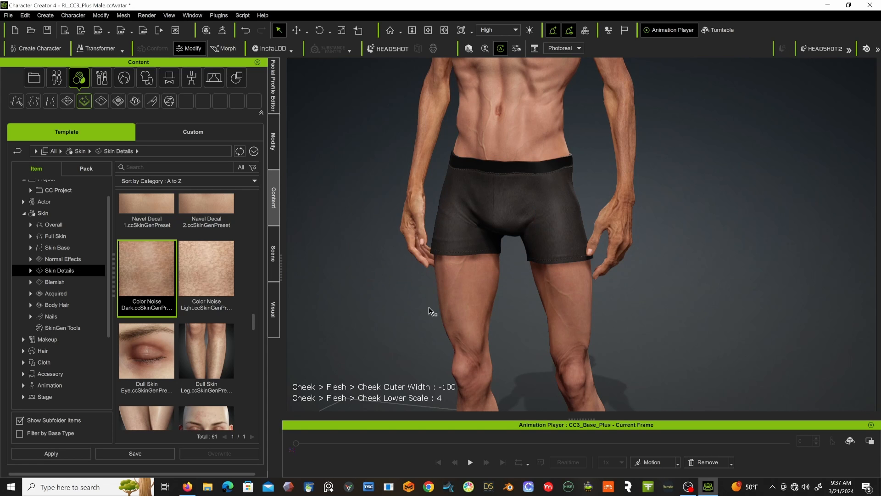
# Add the Dull Skin Eye preset to the character's face as a new skin layer.
pyautogui.scroll(-3, 220, 335)
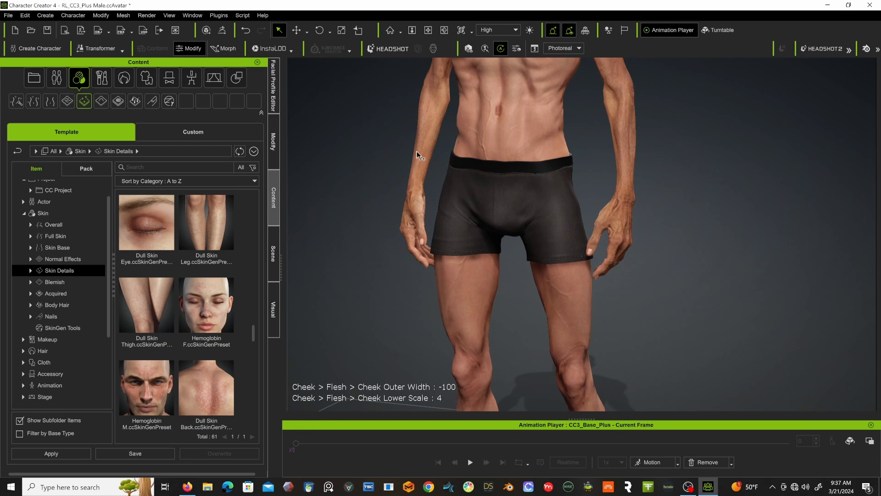
pyautogui.keyDown('alt'); pyautogui.moveTo(416, 156); pyautogui.dragTo(428, 254, button='middle'); pyautogui.keyUp('alt')
pyautogui.keyDown('alt'); pyautogui.moveTo(430, 158); pyautogui.dragTo(443, 250, button='middle'); pyautogui.keyUp('alt')
pyautogui.keyDown('alt'); pyautogui.moveTo(450, 182); pyautogui.dragTo(457, 252, button='middle'); pyautogui.keyUp('alt')
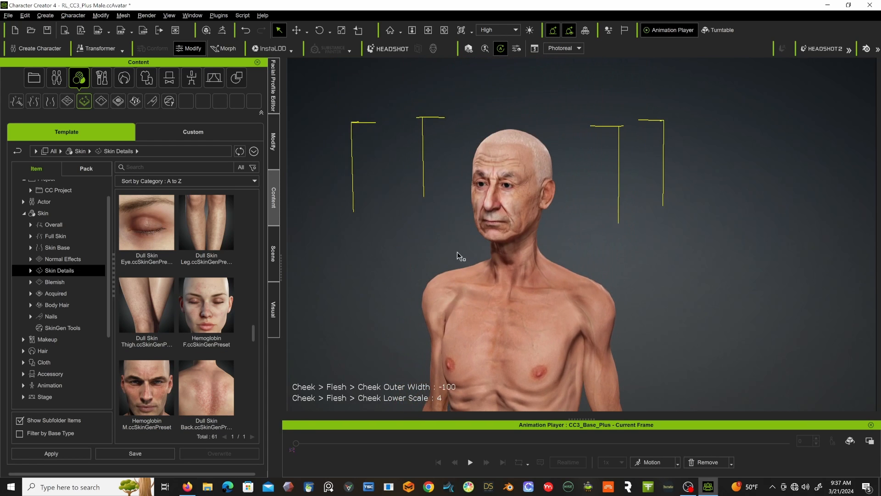
pyautogui.scroll(5, 482, 195)
pyautogui.keyDown('alt'); pyautogui.moveTo(482, 195); pyautogui.dragTo(620, 273, button='middle'); pyautogui.keyUp('alt')
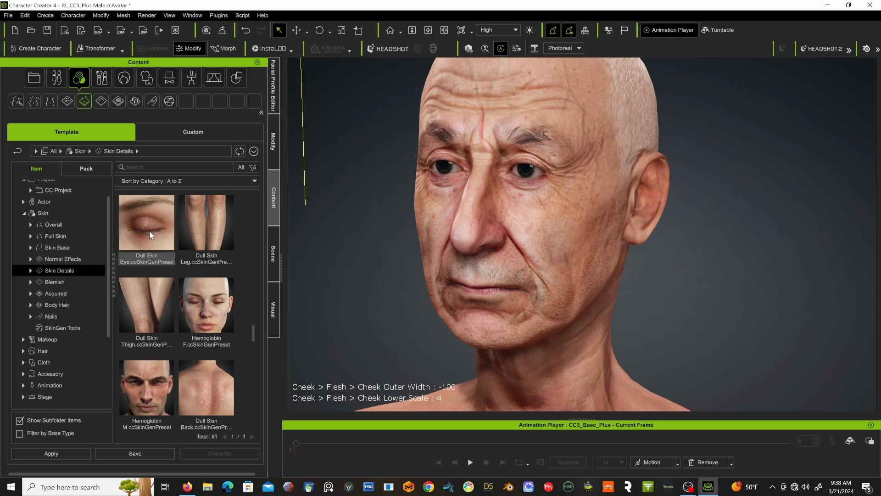
pyautogui.moveTo(149, 230); pyautogui.dragTo(479, 167)
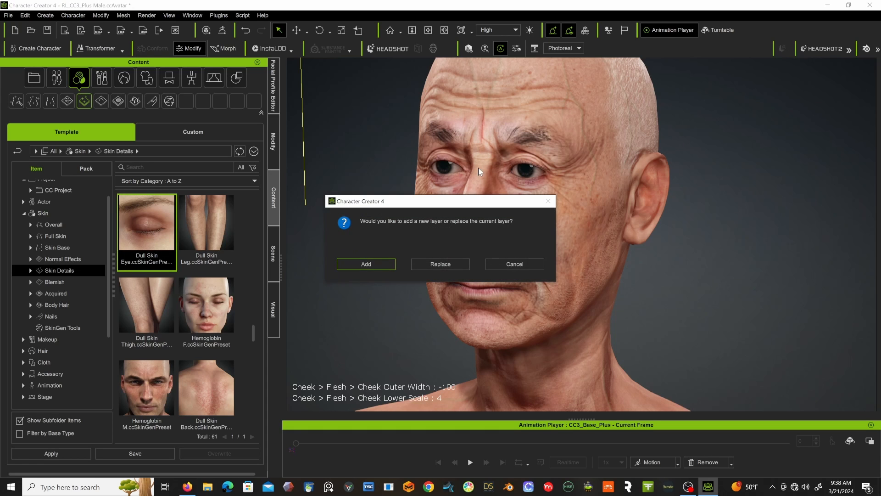
pyautogui.click(365, 271)
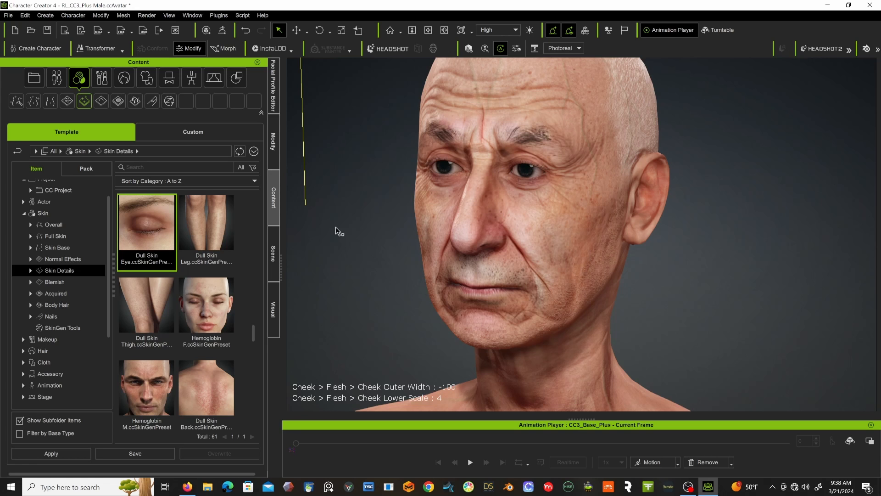
# Add the Dull Skin Leg preset from the Skin Details category as a new skin layer.
pyautogui.scroll(-5, 429, 268)
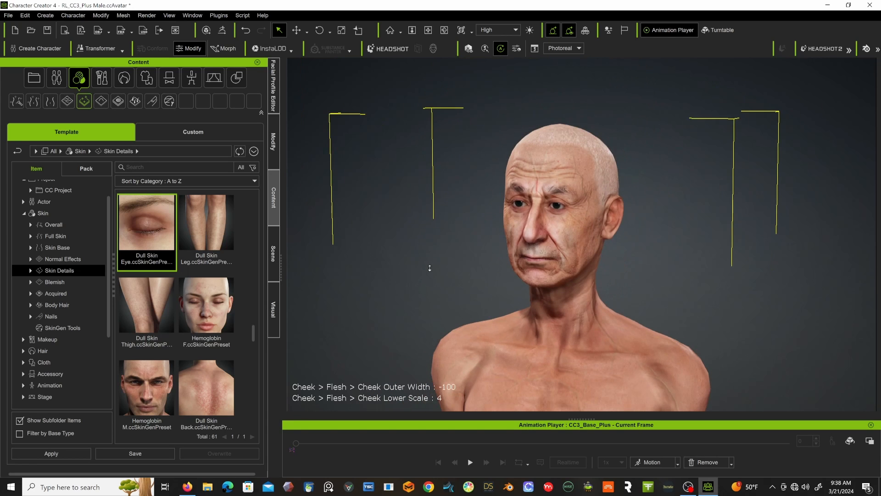
pyautogui.doubleClick(195, 229)
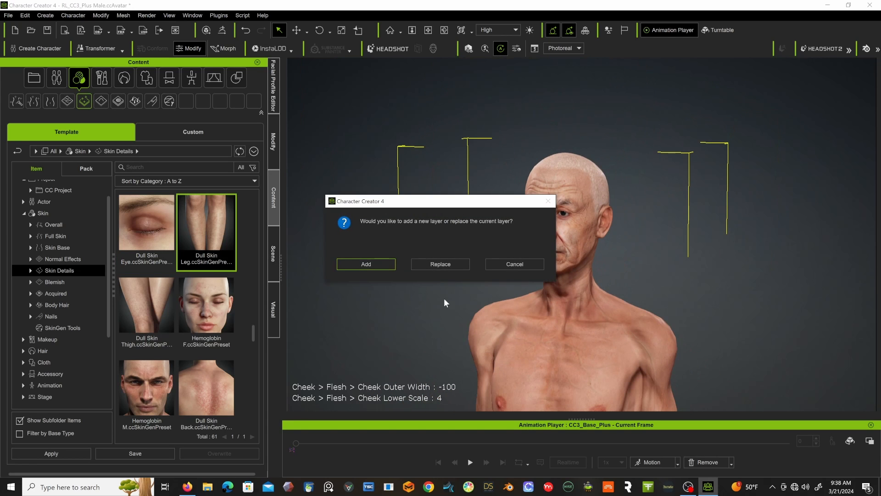
pyautogui.click(373, 260)
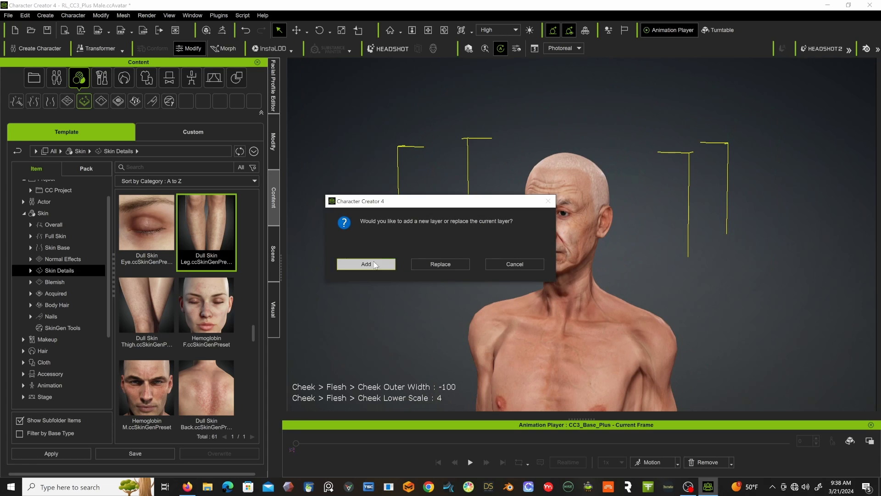
# Add the Dull Skin Thigh preset as a new skin layer and inspect the character's torso and face.
pyautogui.click(150, 314)
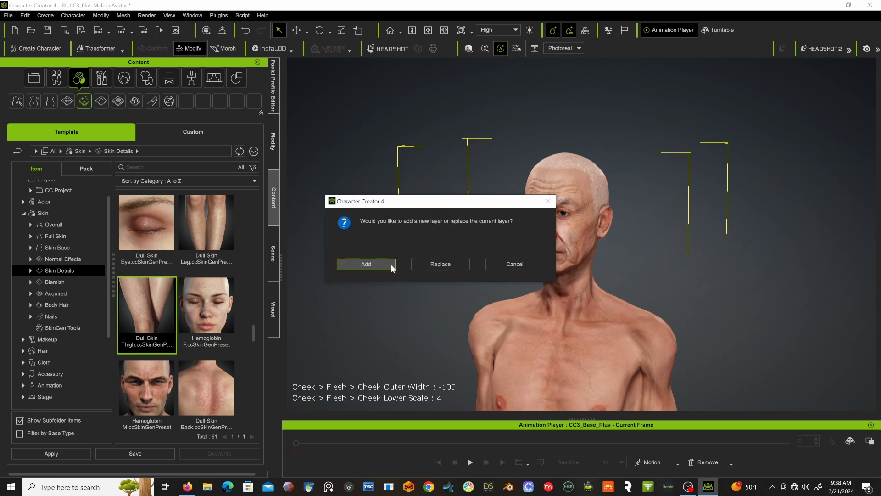
pyautogui.click(368, 262)
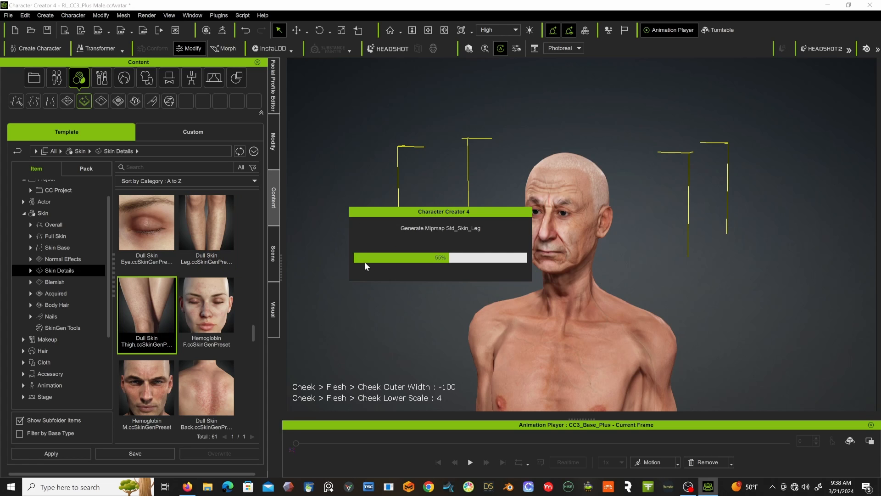
pyautogui.moveTo(396, 309); pyautogui.dragTo(448, 154, button='middle')
pyautogui.keyDown('alt'); pyautogui.moveTo(449, 154); pyautogui.dragTo(431, 146, button='right'); pyautogui.keyUp('alt')
pyautogui.keyDown('alt'); pyautogui.moveTo(432, 147); pyautogui.dragTo(405, 206, button='middle'); pyautogui.keyUp('alt')
pyautogui.moveTo(443, 101); pyautogui.dragTo(453, 199, button='middle')
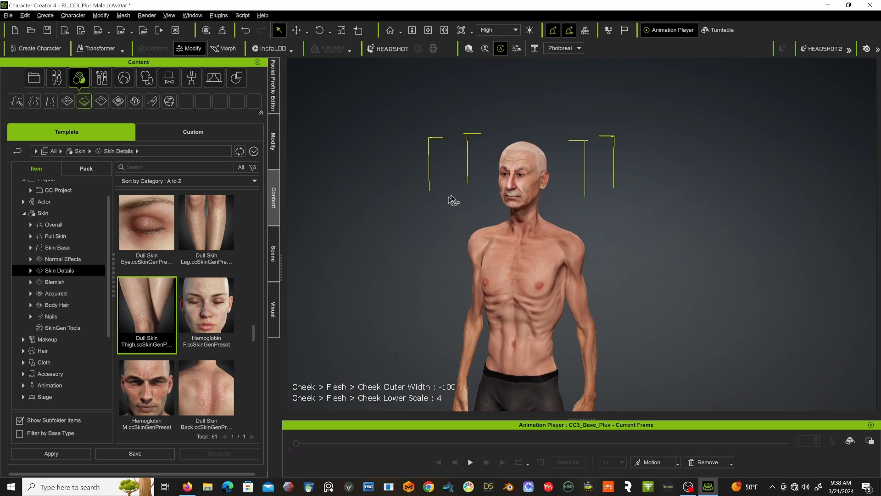
pyautogui.scroll(5, 473, 158)
pyautogui.scroll(1, 472, 158)
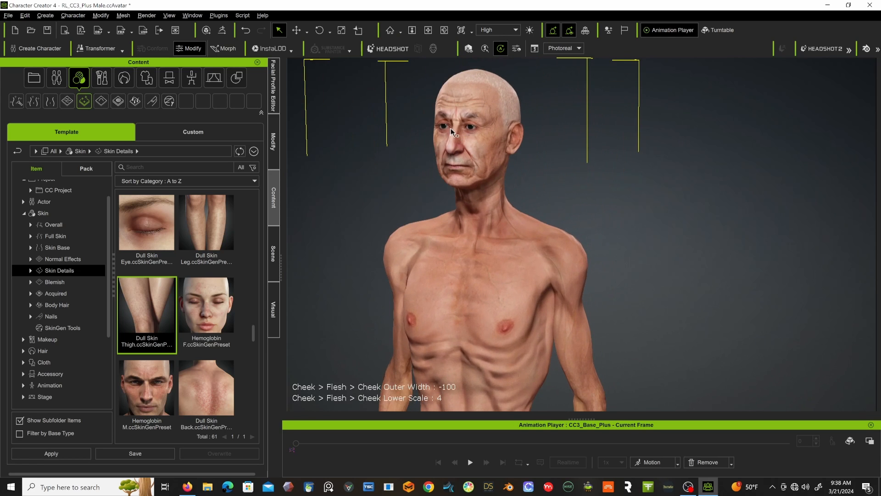
pyautogui.moveTo(451, 128); pyautogui.dragTo(514, 213, button='middle')
pyautogui.scroll(6, 487, 211)
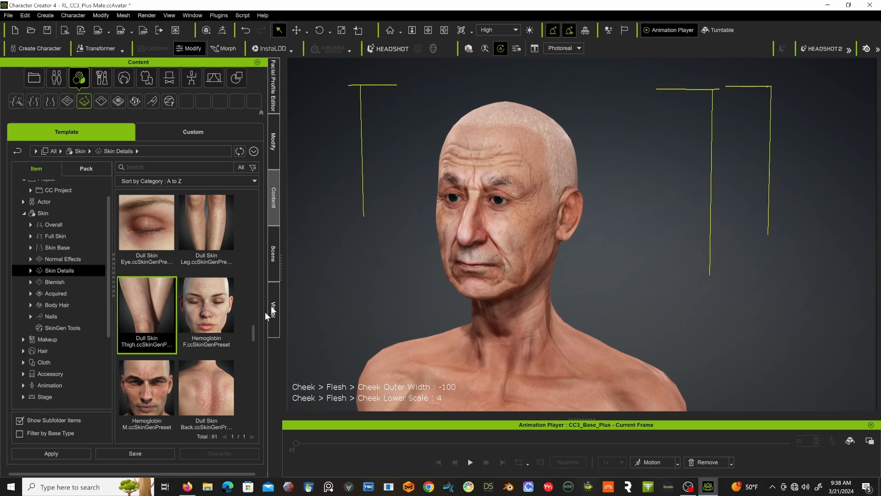
# Add the Hemoglobin M preset as a new skin layer and check the face from the front.
pyautogui.doubleClick(157, 381)
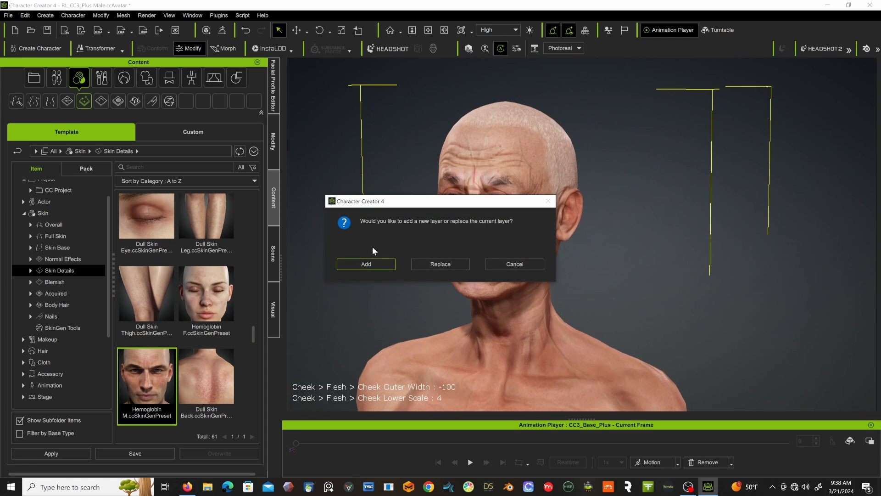
pyautogui.click(368, 264)
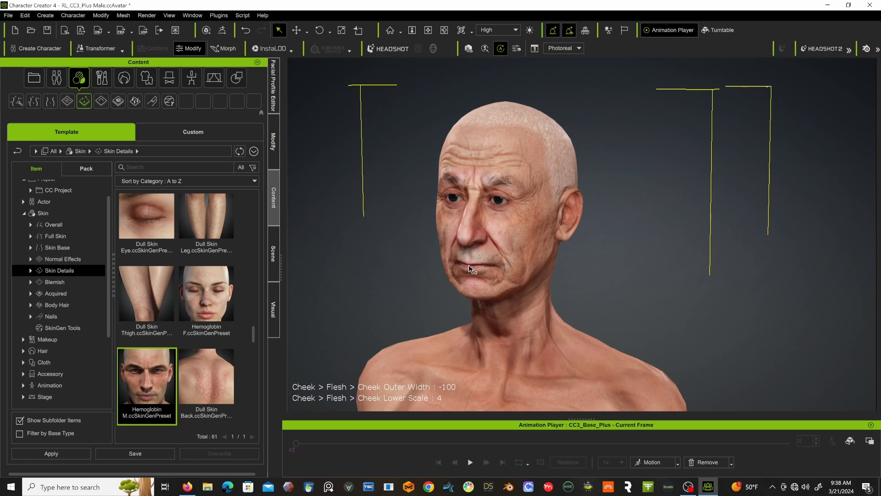
pyautogui.moveTo(469, 266); pyautogui.dragTo(496, 256, button='right')
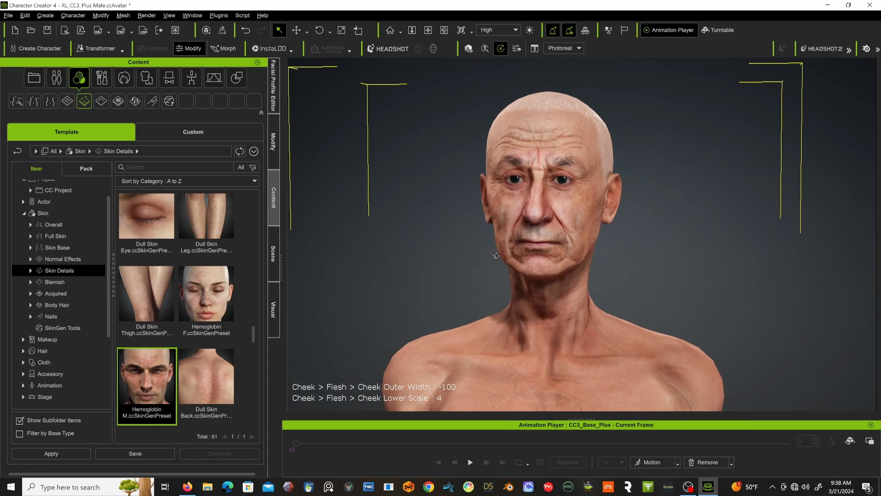
# Add the Dull Skin Back preset as a new skin layer and inspect the character's back and chest.
pyautogui.scroll(-2, 227, 386)
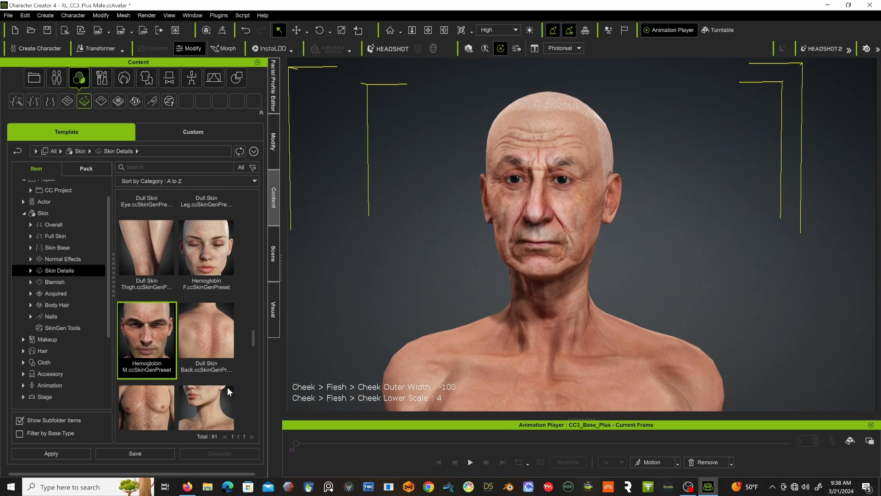
pyautogui.doubleClick(186, 313)
pyautogui.click(370, 265)
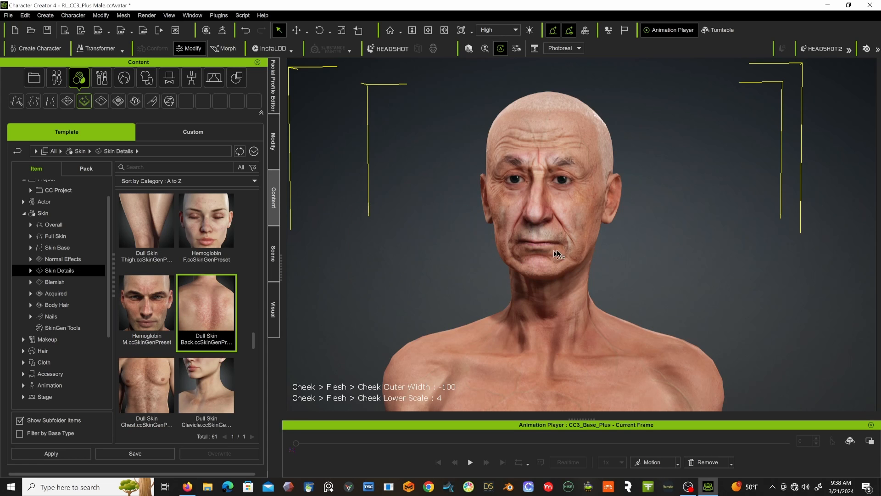
pyautogui.moveTo(558, 250); pyautogui.dragTo(321, 274, button='right')
pyautogui.moveTo(431, 313); pyautogui.dragTo(331, 92, button='middle')
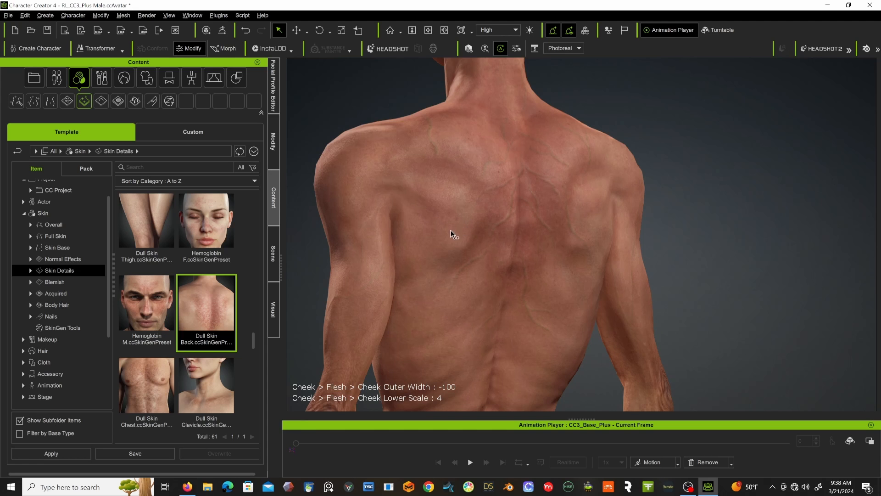
pyautogui.moveTo(341, 274); pyautogui.dragTo(649, 275, button='right')
# Add the Dull Skin Chest preset to the torso as a new skin layer.
pyautogui.scroll(-1, 161, 392)
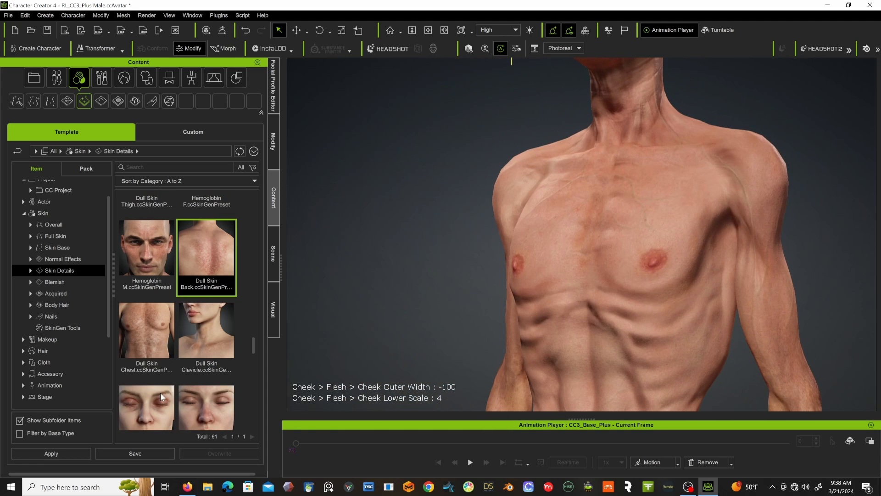
pyautogui.doubleClick(136, 345)
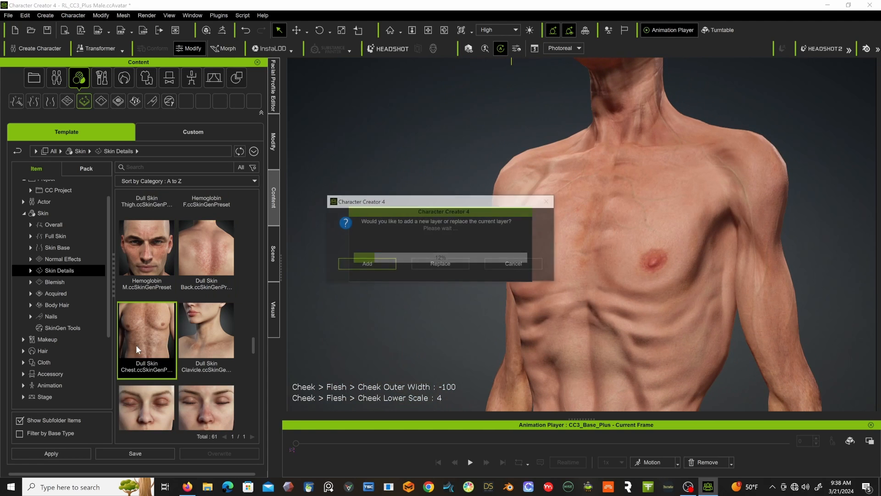
pyautogui.click(379, 263)
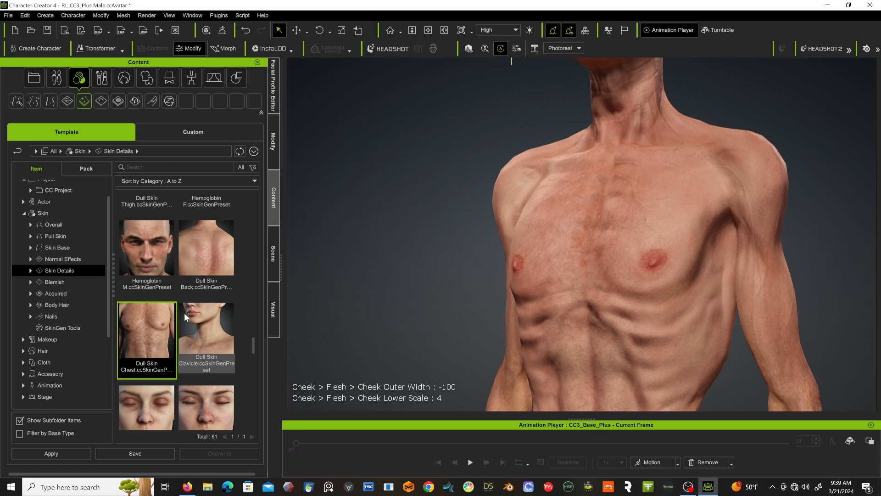
# Add the Dull Skin Clavicle preset as a new skin layer.
pyautogui.click(194, 318)
pyautogui.doubleClick(194, 318)
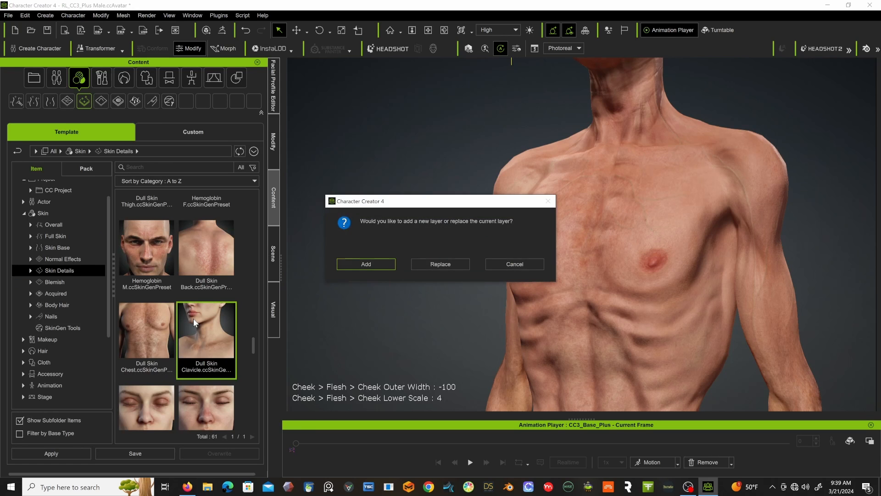
pyautogui.click(370, 260)
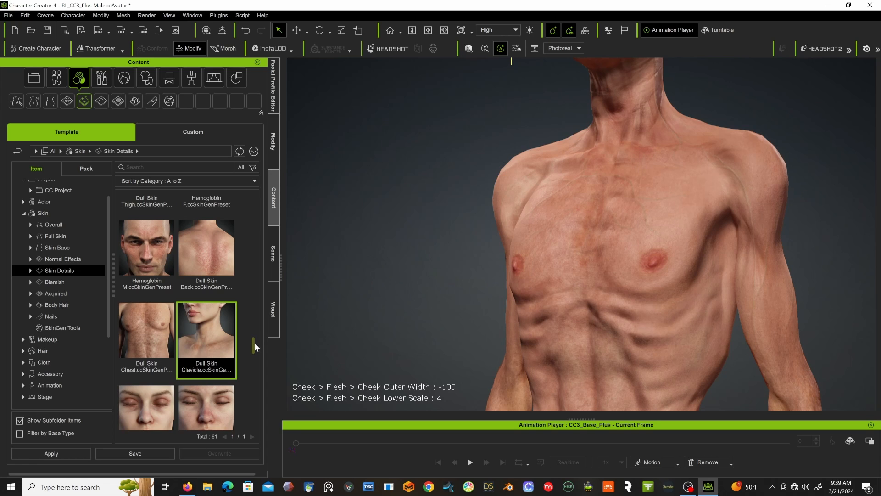
# Add the Uneven Forehead preset as a new skin layer and check the head from both sides.
pyautogui.moveTo(254, 342); pyautogui.dragTo(253, 363)
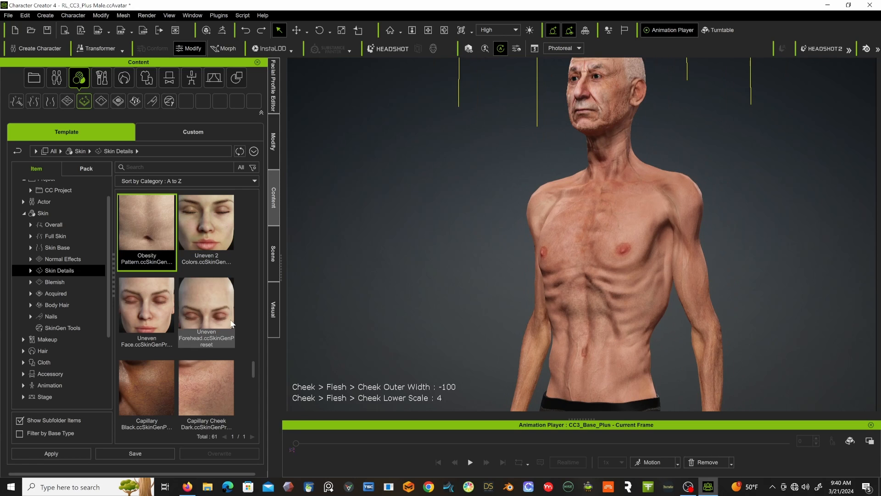
pyautogui.doubleClick(223, 299)
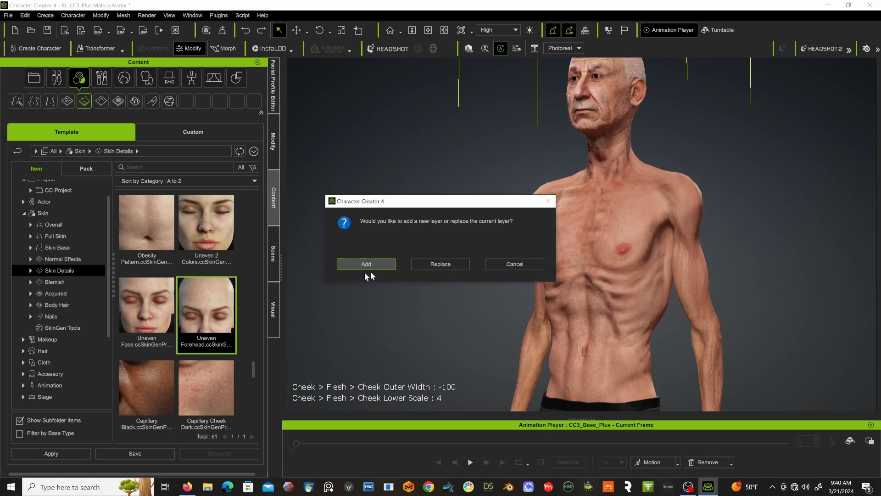
pyautogui.click(367, 265)
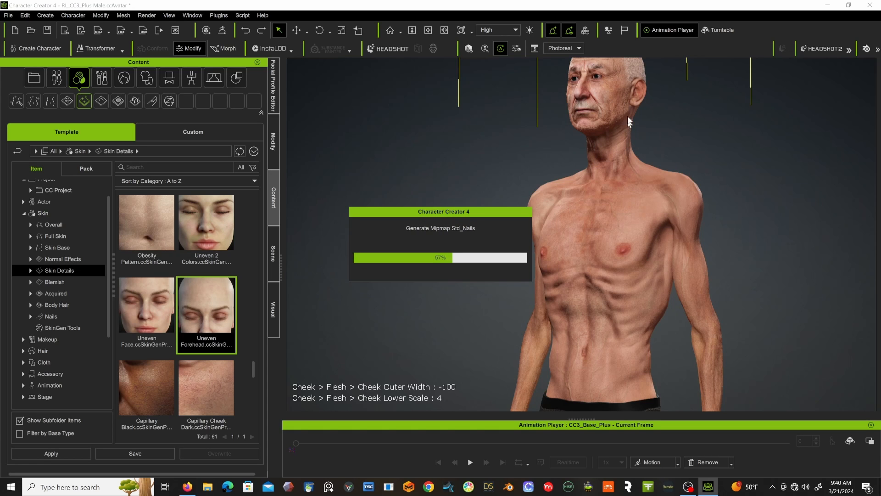
pyautogui.moveTo(574, 138); pyautogui.dragTo(556, 215, button='middle')
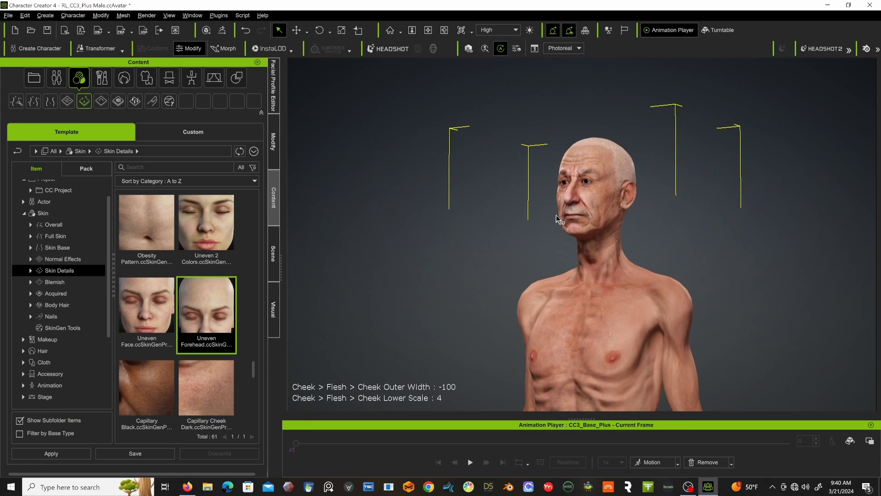
pyautogui.moveTo(556, 216); pyautogui.dragTo(773, 256, button='right')
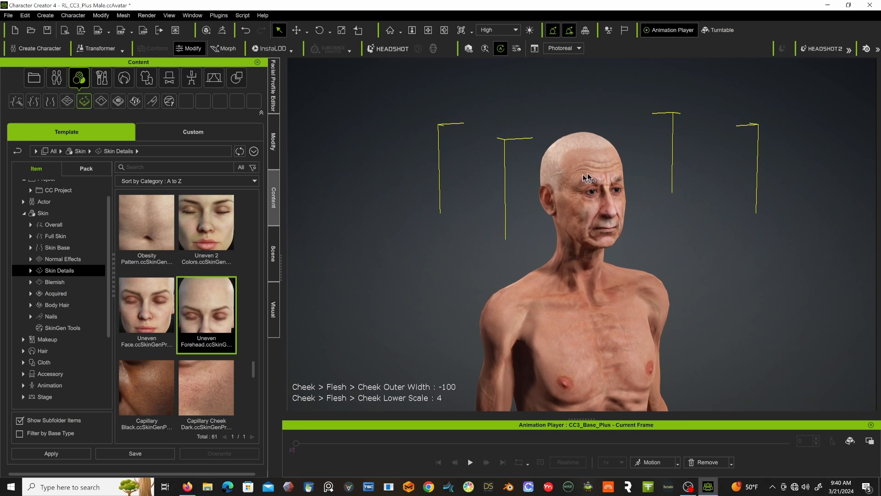
# Add the Capillary Cheek Dark preset to the character's face as a new skin layer.
pyautogui.scroll(-2, 231, 301)
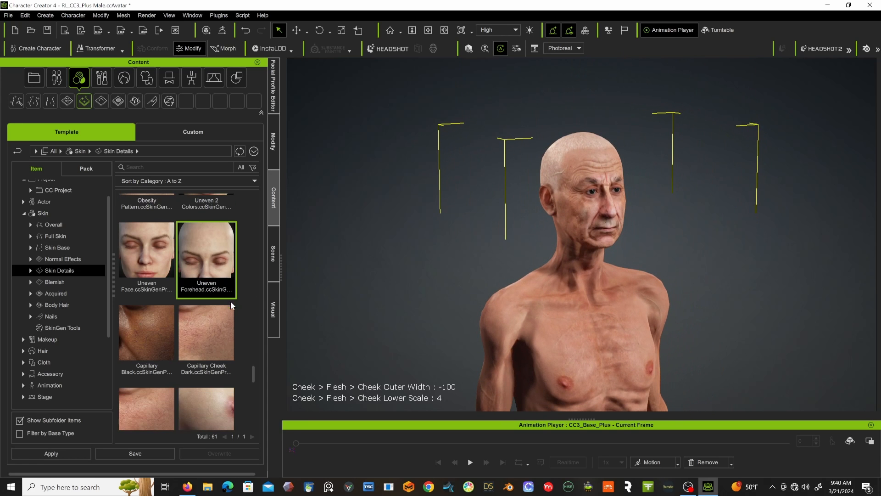
pyautogui.scroll(1, 500, 238)
pyautogui.scroll(5, 503, 235)
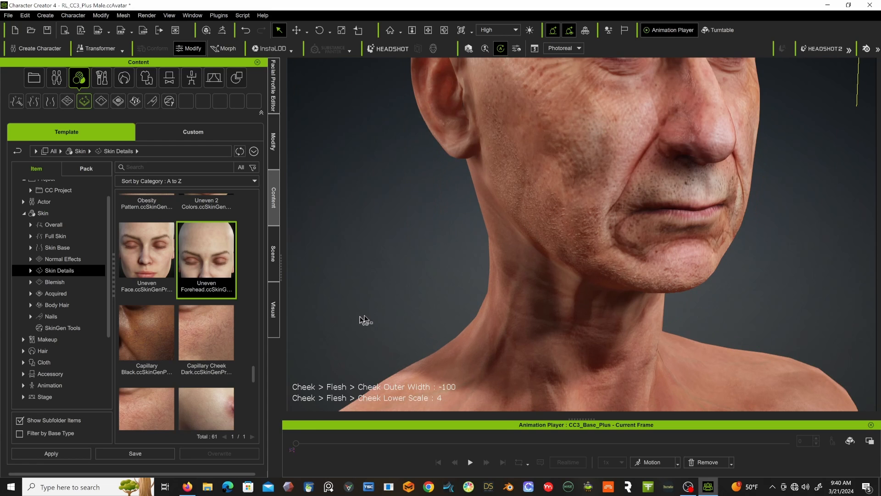
pyautogui.scroll(-1, 213, 339)
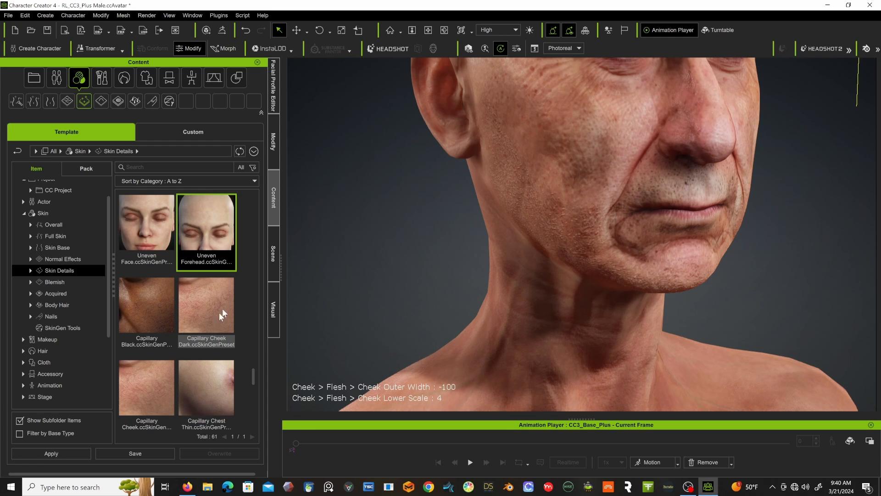
pyautogui.moveTo(213, 307); pyautogui.dragTo(535, 176)
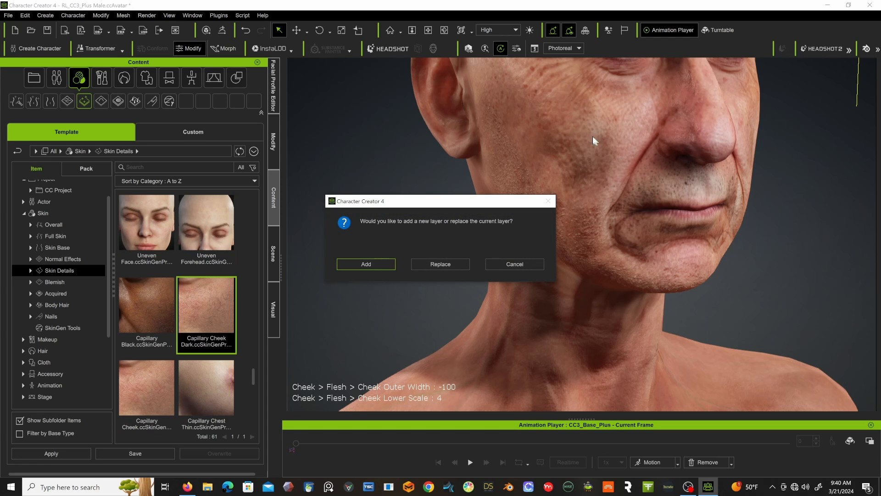
pyautogui.click(384, 264)
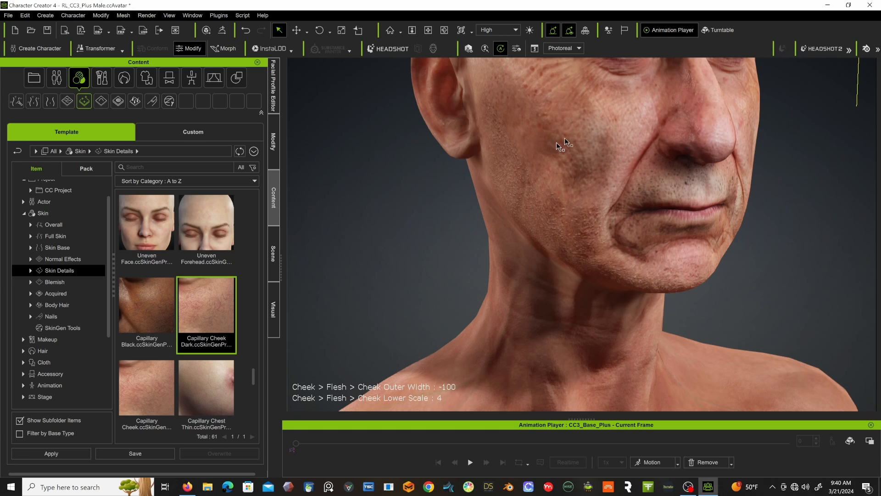
# Set the Capillary Cheek layer's opacity to 100 and review its pattern, material and mask settings.
pyautogui.click(273, 140)
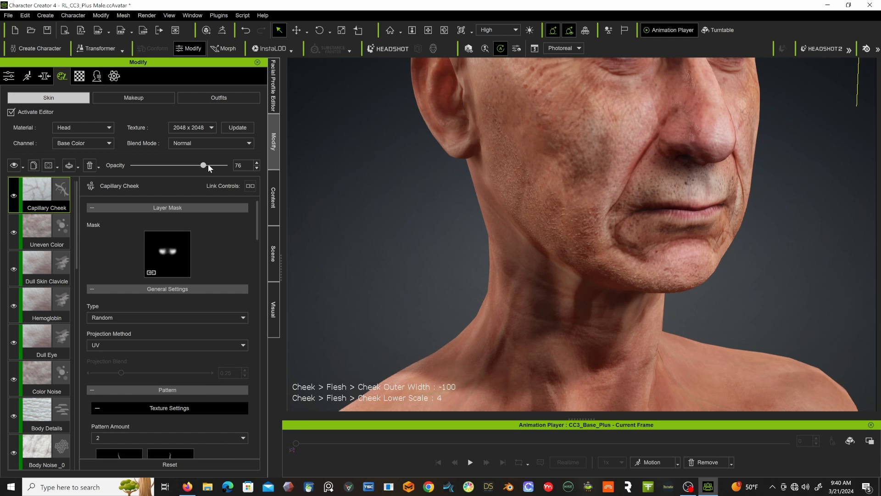
pyautogui.moveTo(481, 167); pyautogui.dragTo(350, 167, button='right')
pyautogui.scroll(-10, 169, 253)
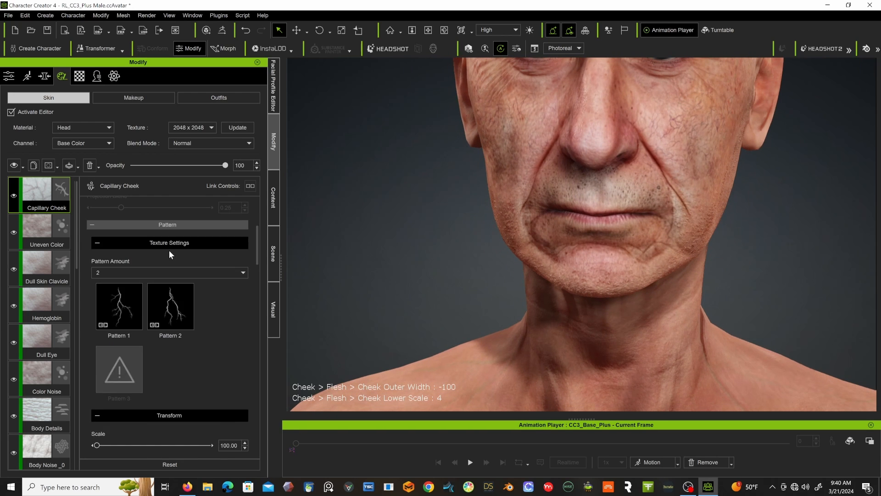
pyautogui.scroll(-10, 169, 252)
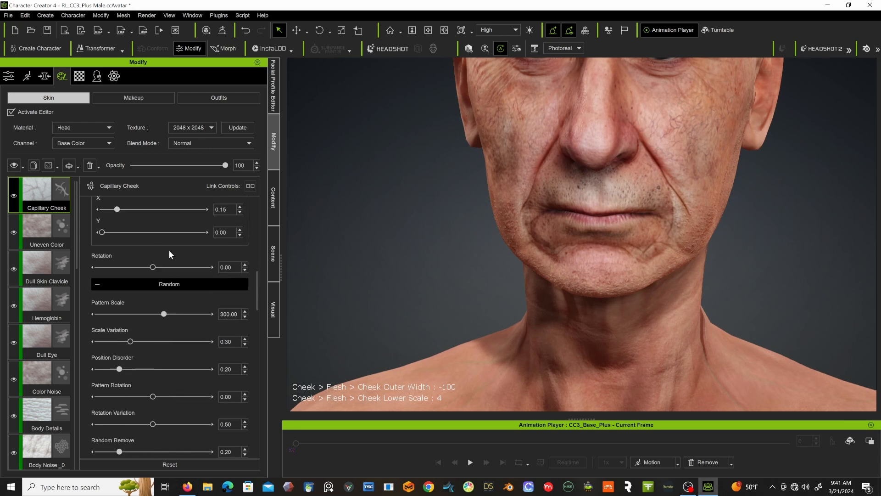
pyautogui.scroll(-10, 169, 251)
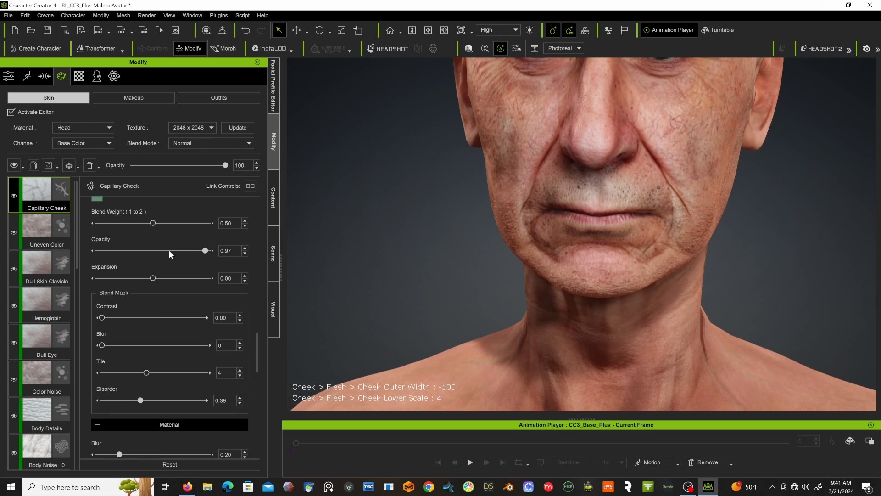
pyautogui.scroll(-5, 168, 250)
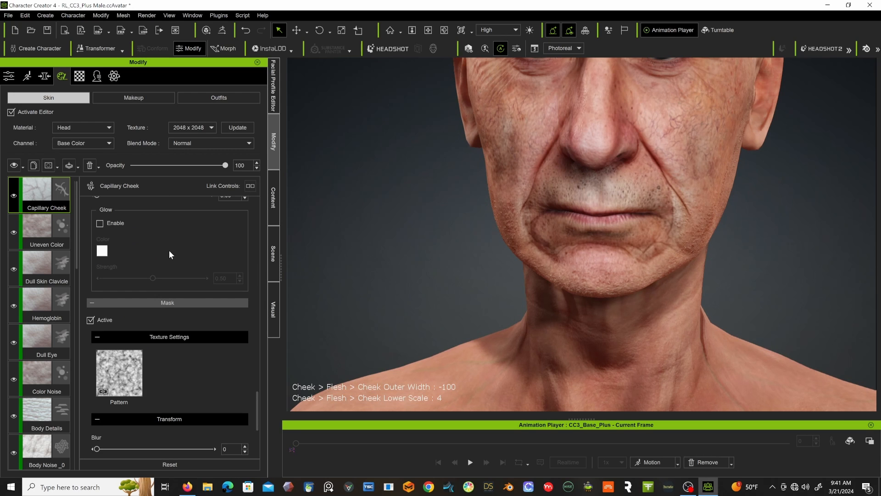
pyautogui.scroll(4, 169, 249)
pyautogui.scroll(3, 169, 250)
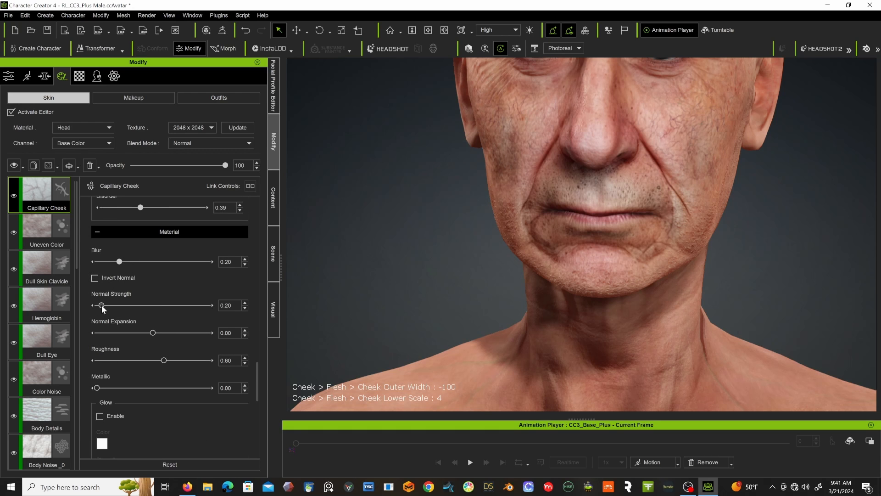
# Set the Capillary Cheek layer's normal strength to about 4.02 and check the cheek from the side.
pyautogui.moveTo(156, 305); pyautogui.dragTo(183, 305)
pyautogui.moveTo(472, 156); pyautogui.dragTo(423, 147, button='right')
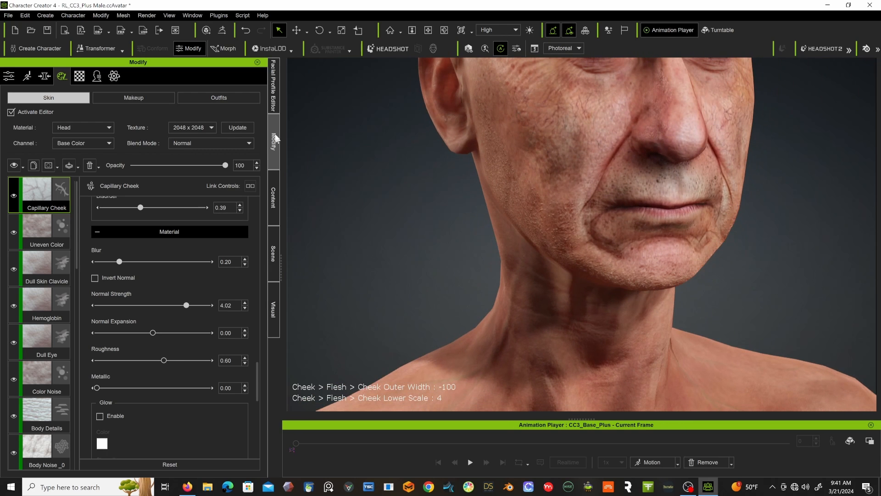
# Add the 1_Roughness M skin detail preset as a new skin layer and check the whole head.
pyautogui.click(273, 196)
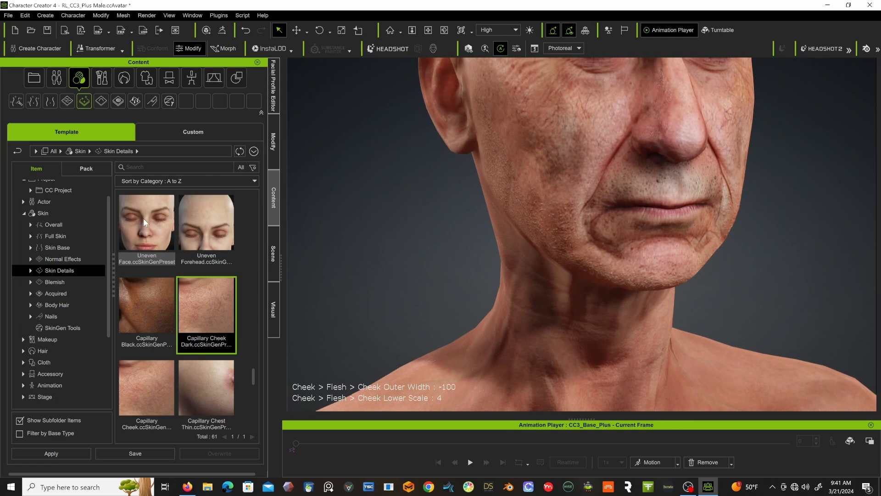
pyautogui.scroll(-5, 148, 217)
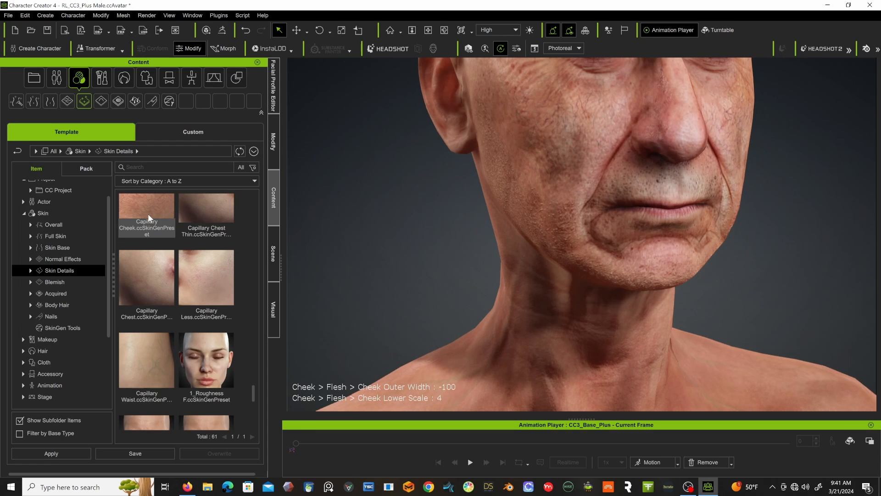
pyautogui.scroll(-2, 178, 298)
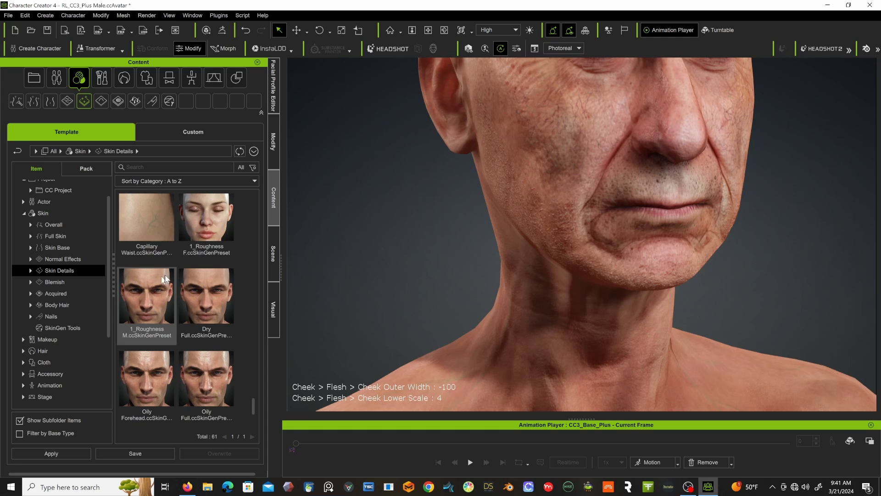
pyautogui.doubleClick(146, 276)
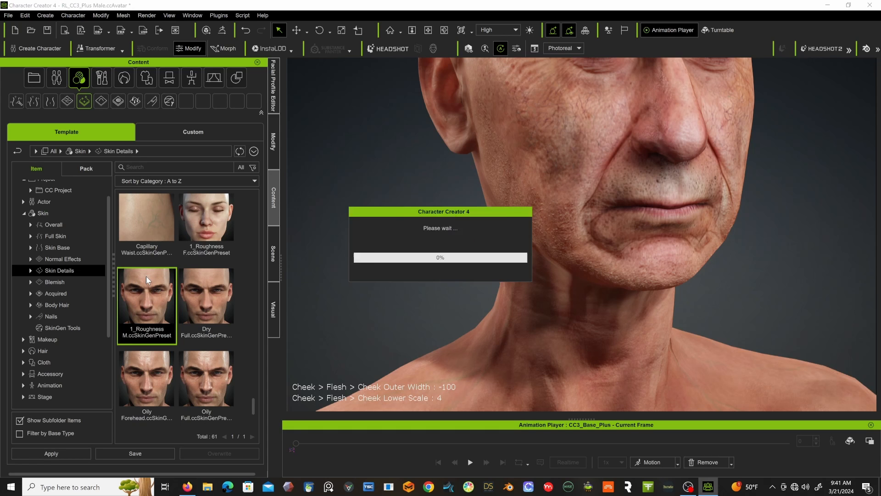
pyautogui.click(370, 261)
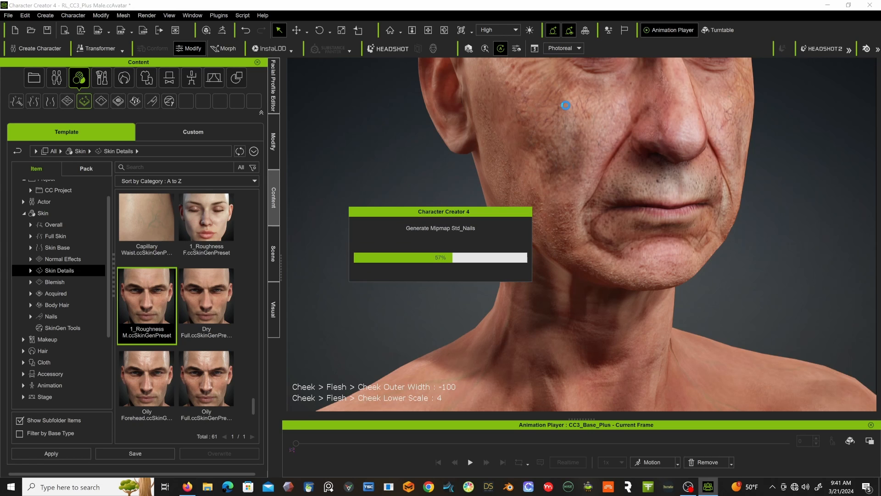
pyautogui.moveTo(566, 106)
pyautogui.mouseDown(button='right')
pyautogui.moveTo(549, 110)
pyautogui.moveTo(573, 118)
pyautogui.mouseUp(button='right')
pyautogui.scroll(-5, 572, 117)
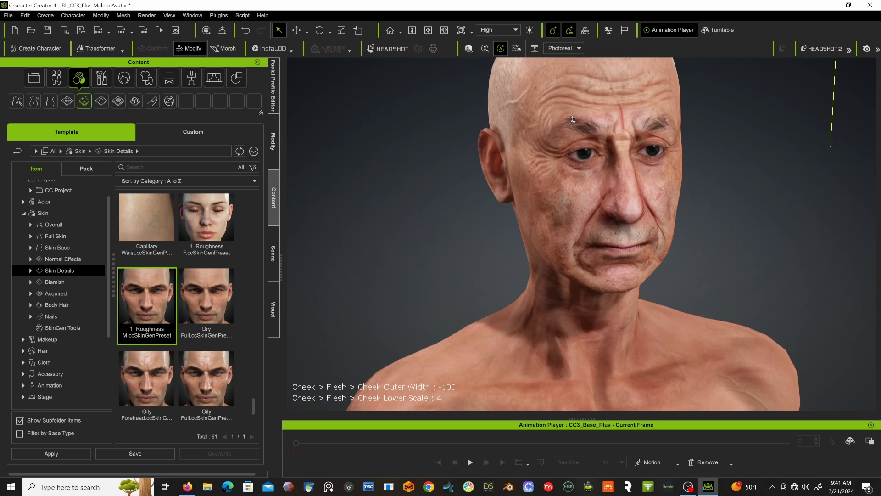
pyautogui.moveTo(592, 131); pyautogui.dragTo(611, 189, button='middle')
pyautogui.moveTo(611, 190); pyautogui.dragTo(527, 151, button='right')
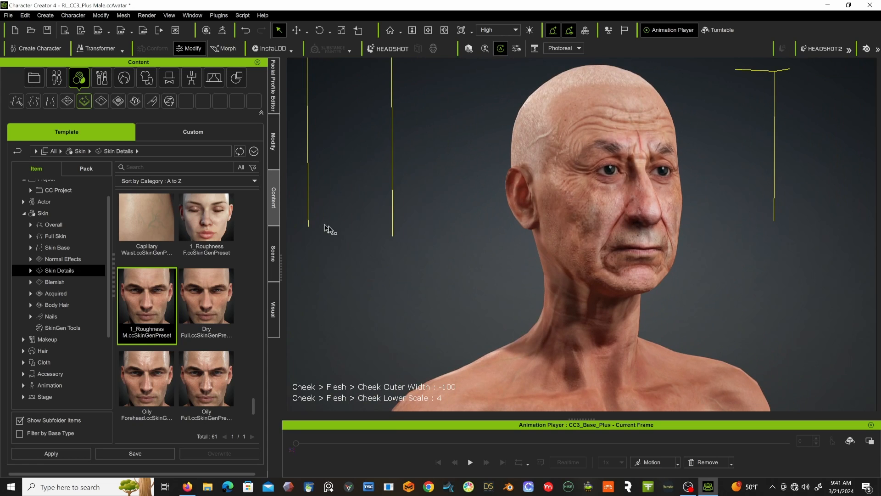
# Add the Age Spot Dark and Body Old Freckle 1 blemish presets to the character as new skin layers.
pyautogui.scroll(-2, 205, 313)
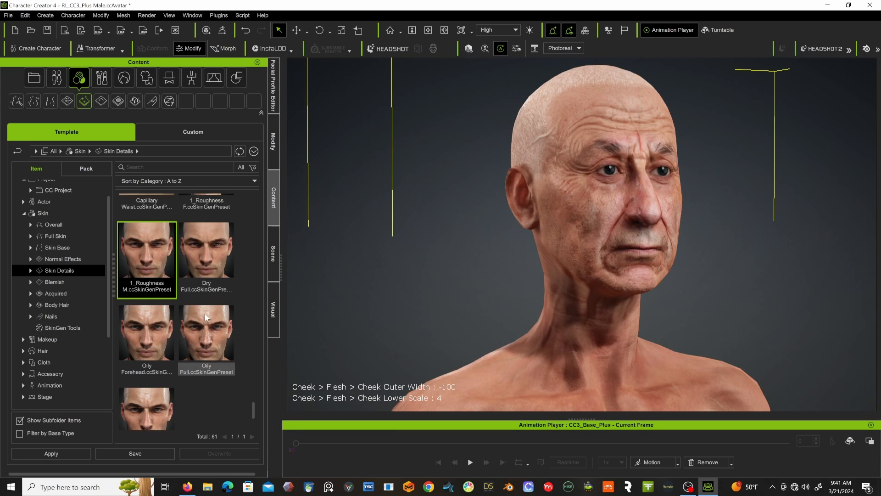
pyautogui.click(54, 281)
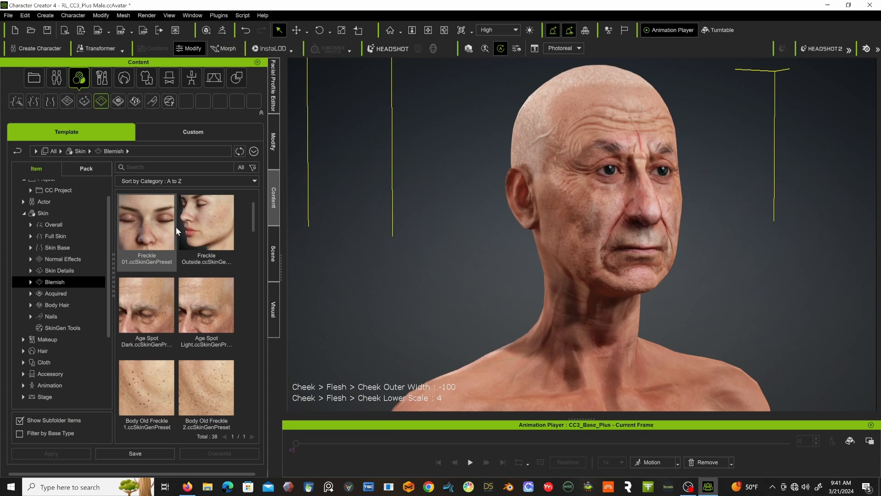
pyautogui.doubleClick(166, 299)
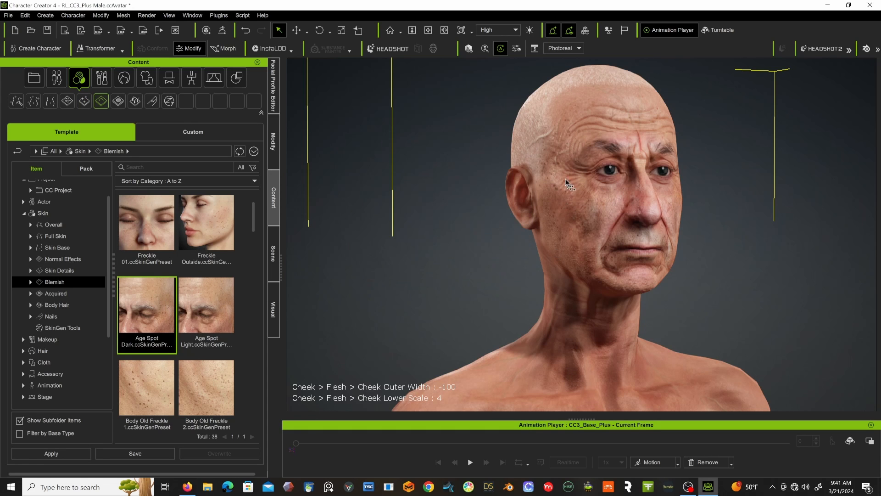
pyautogui.scroll(-1, 163, 354)
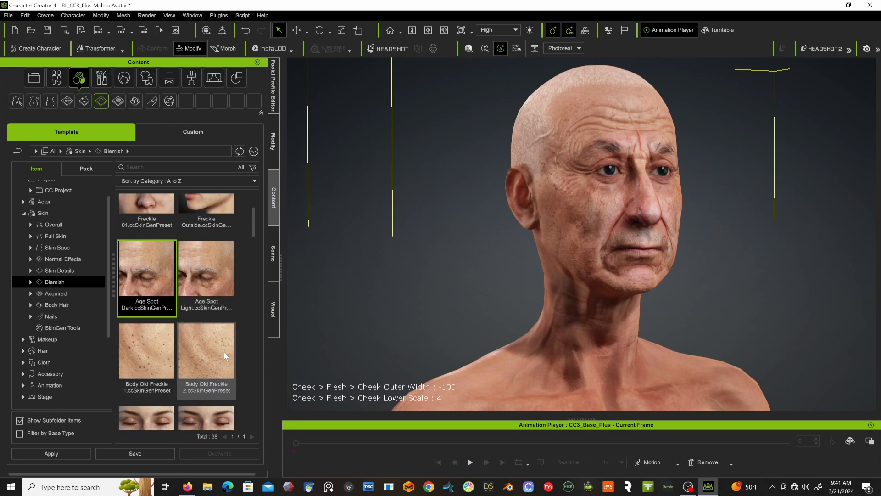
pyautogui.doubleClick(156, 348)
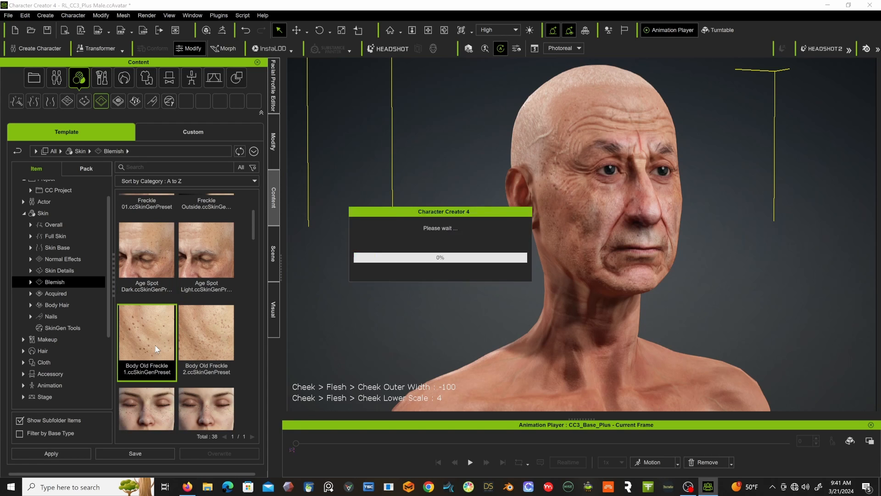
pyautogui.click(370, 268)
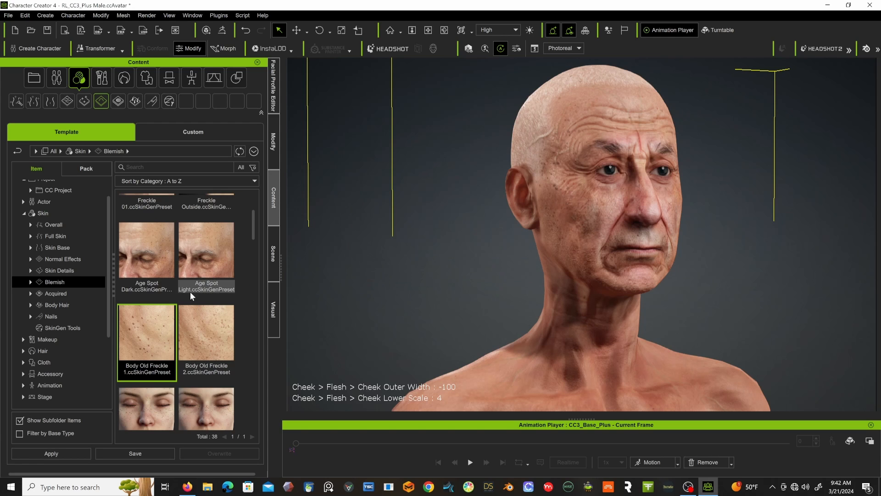
# Add the Face Old Freckle blemish preset to the character as a new skin layer.
pyautogui.scroll(-4, 189, 290)
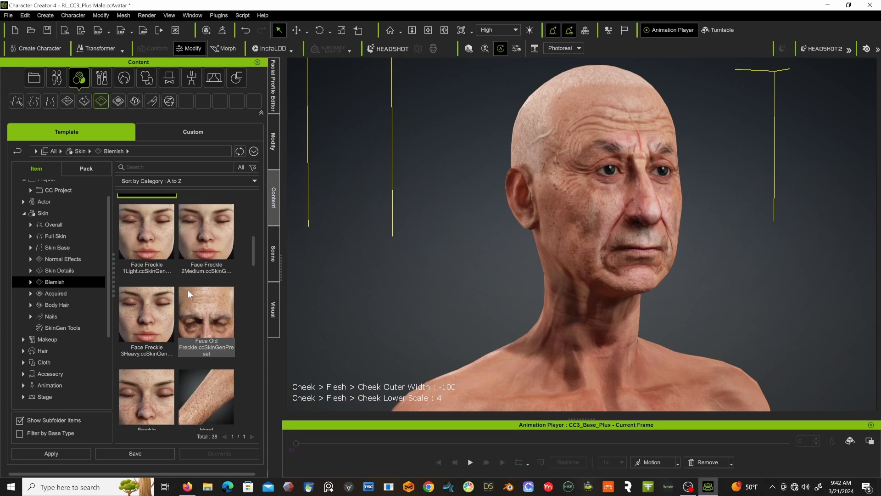
pyautogui.scroll(-2, 188, 290)
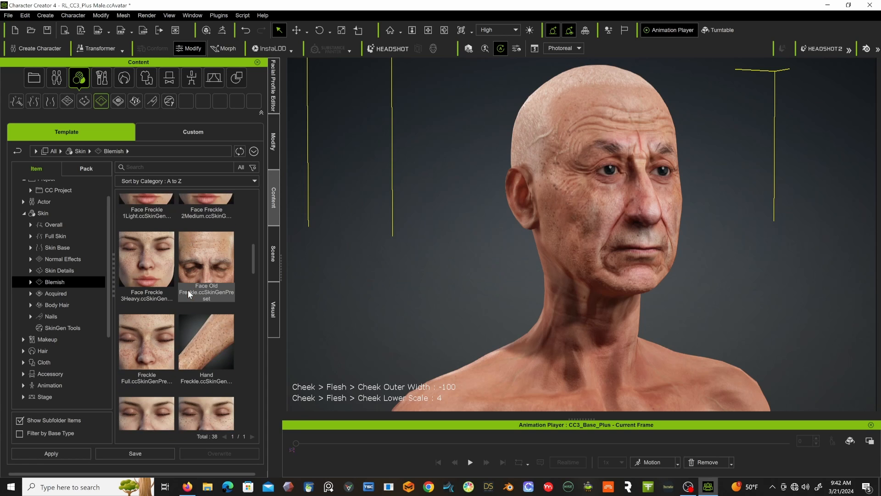
pyautogui.doubleClick(203, 238)
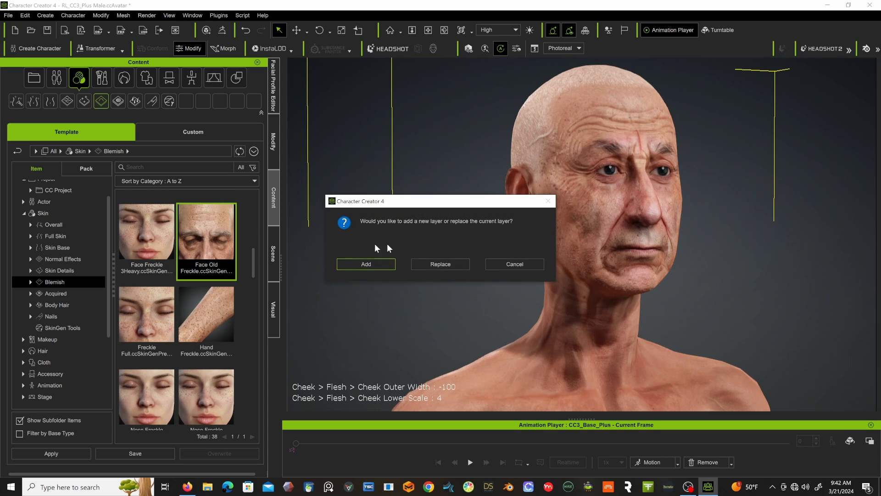
pyautogui.click(370, 264)
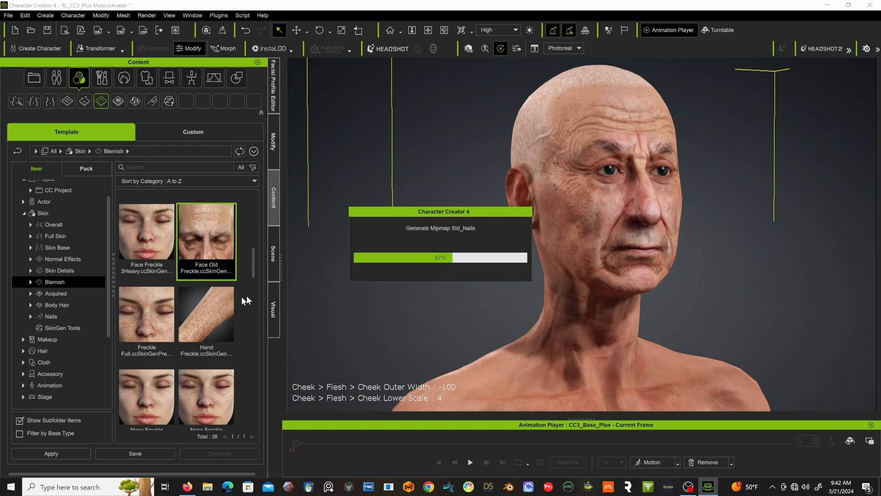
# Bring the arms and torso into view and add the Hand Freckle blemish preset as a new skin layer.
pyautogui.scroll(-3, 453, 244)
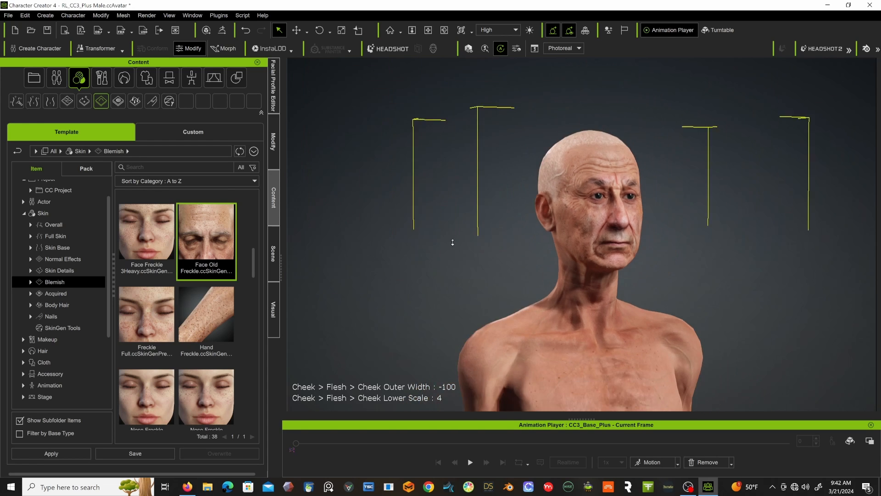
pyautogui.scroll(2, 452, 244)
pyautogui.keyDown('alt'); pyautogui.moveTo(436, 268); pyautogui.dragTo(495, 131); pyautogui.keyUp('alt')
pyautogui.keyDown('alt'); pyautogui.moveTo(353, 290); pyautogui.dragTo(382, 98); pyautogui.keyUp('alt')
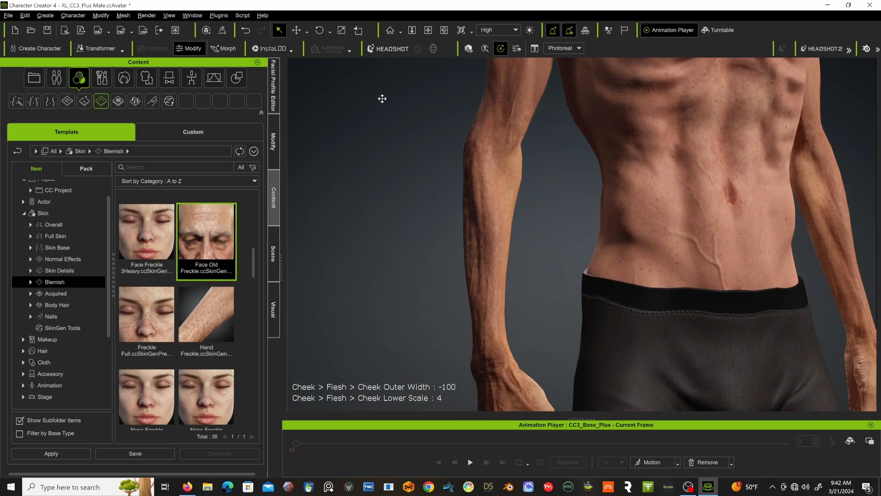
pyautogui.doubleClick(217, 307)
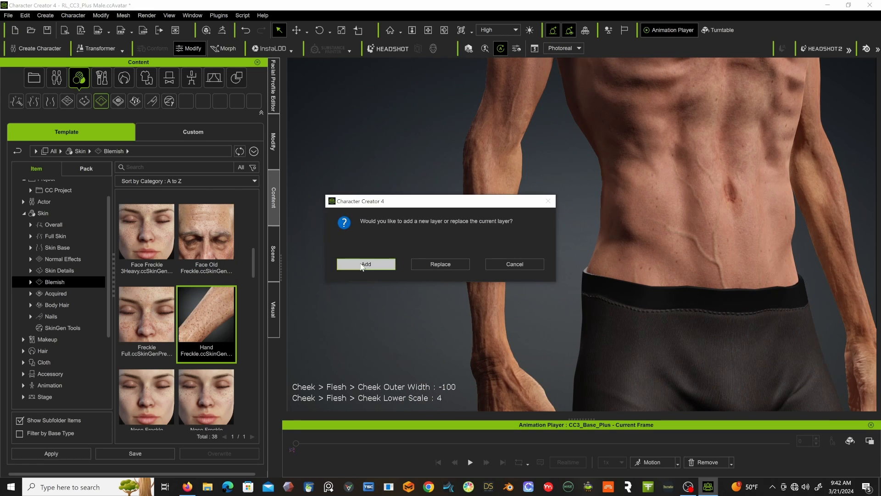
pyautogui.click(387, 263)
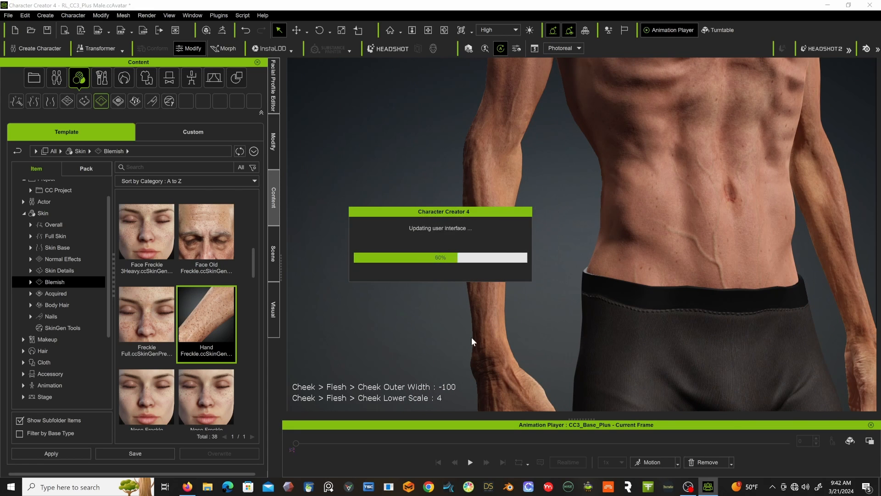
# Add the Body Mole More and Body Mole blemish presets to the character as new skin layers.
pyautogui.scroll(-3, 120, 302)
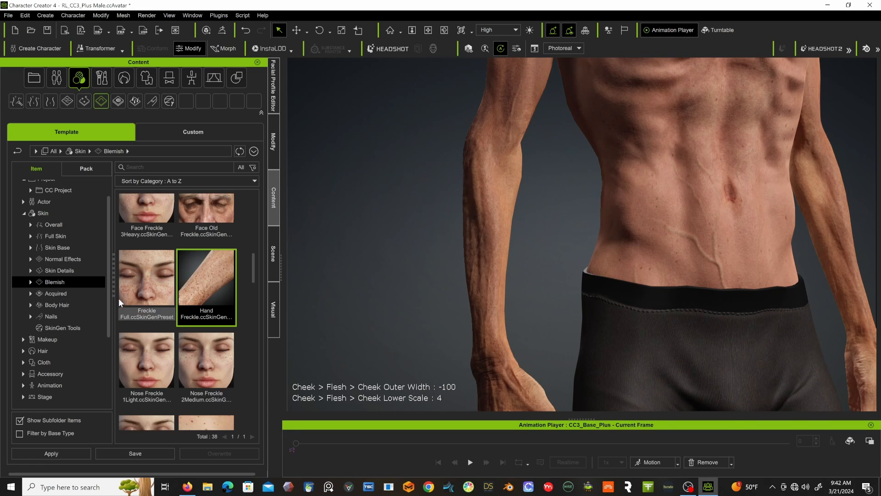
pyautogui.scroll(-2, 118, 298)
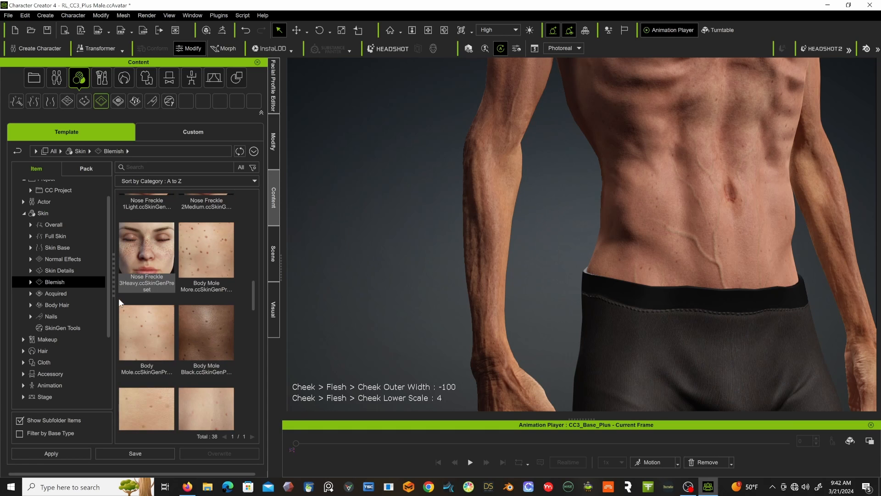
pyautogui.doubleClick(212, 259)
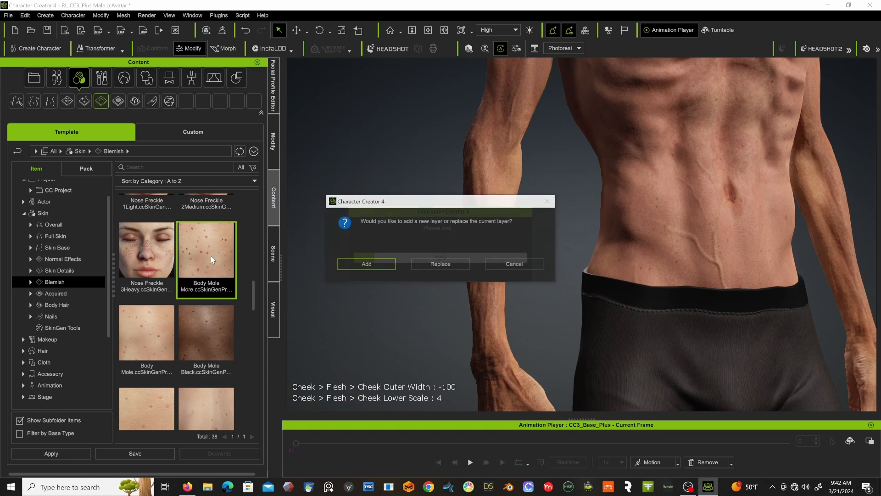
pyautogui.click(367, 265)
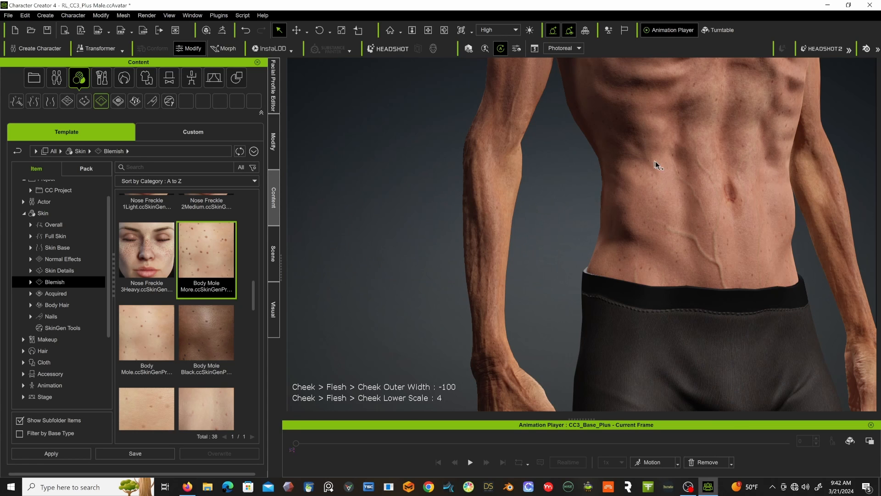
pyautogui.scroll(-2, 230, 305)
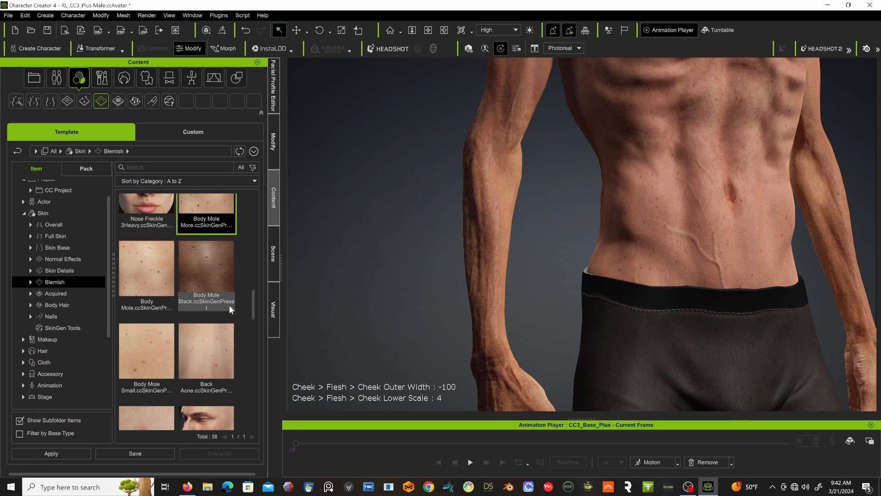
pyautogui.doubleClick(142, 266)
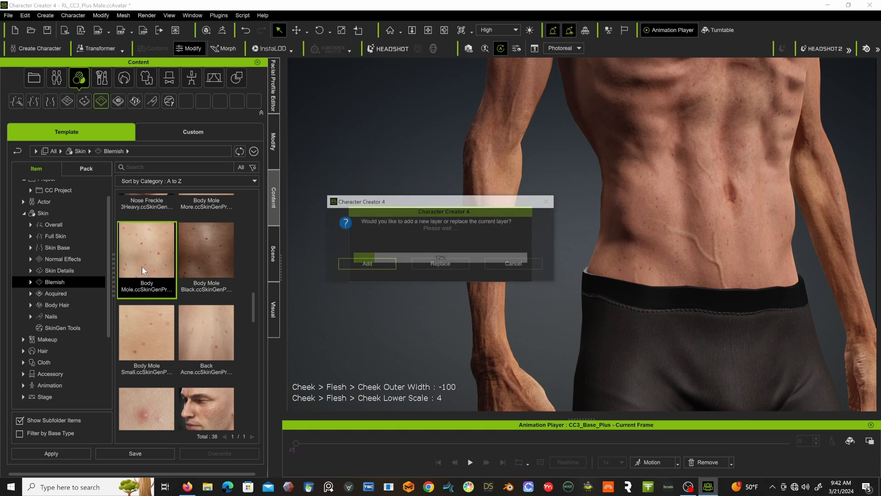
pyautogui.click(378, 264)
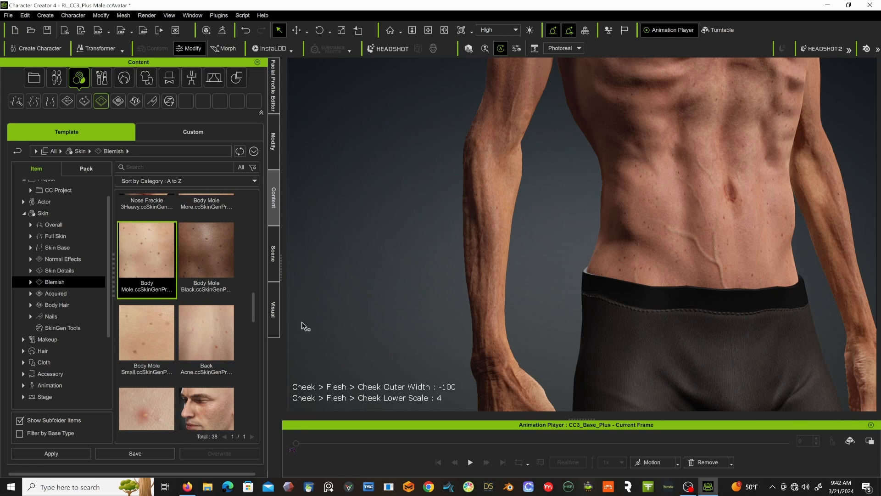
# Look through the remaining Blemish presets and the Acquired skin presets for effects suited to the elderly character.
pyautogui.scroll(-1, 169, 340)
pyautogui.scroll(-5, 169, 336)
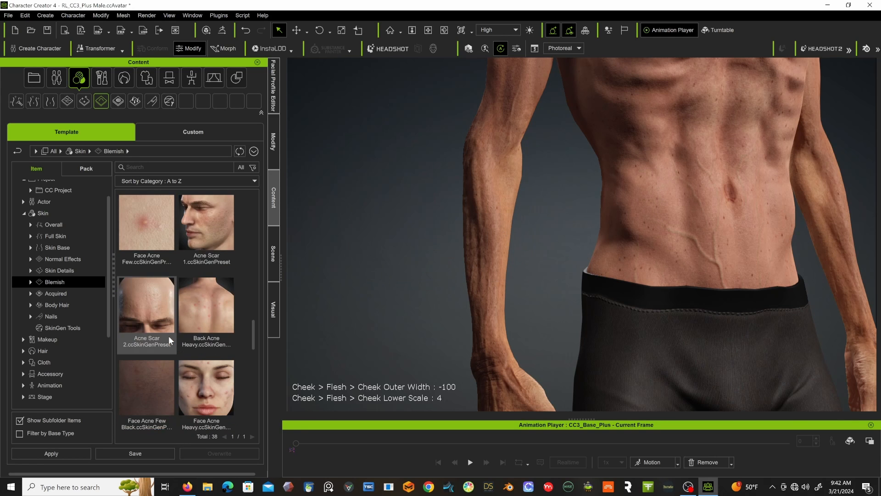
pyautogui.scroll(-5, 169, 339)
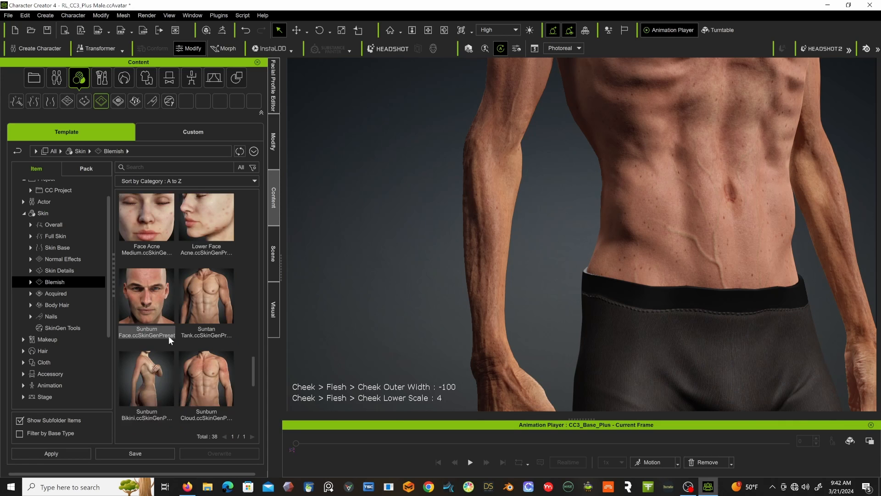
pyautogui.scroll(-5, 169, 340)
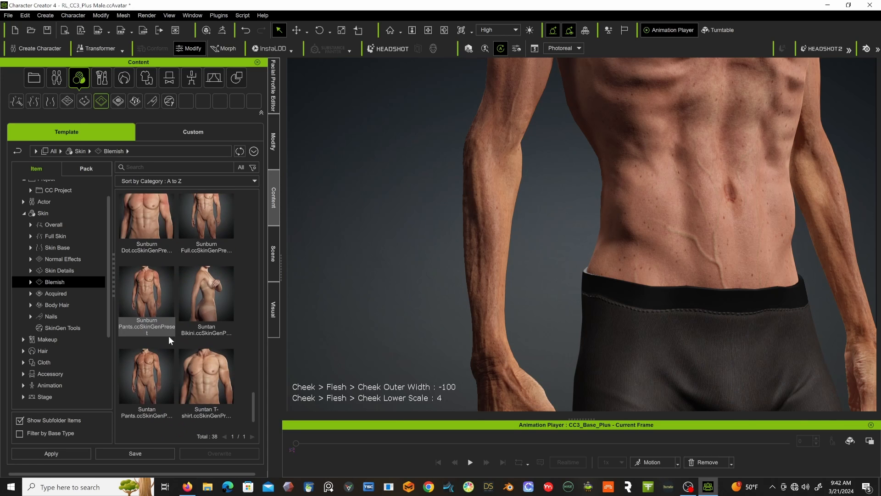
pyautogui.click(53, 292)
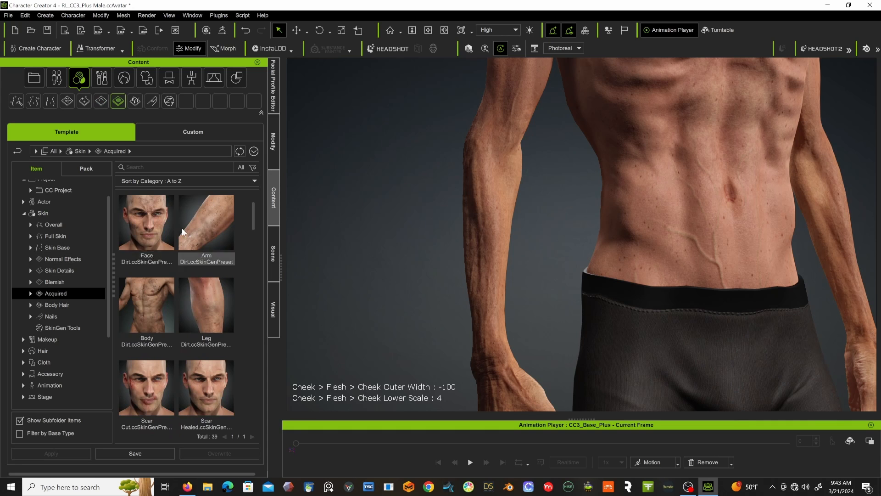
pyautogui.scroll(-5, 190, 318)
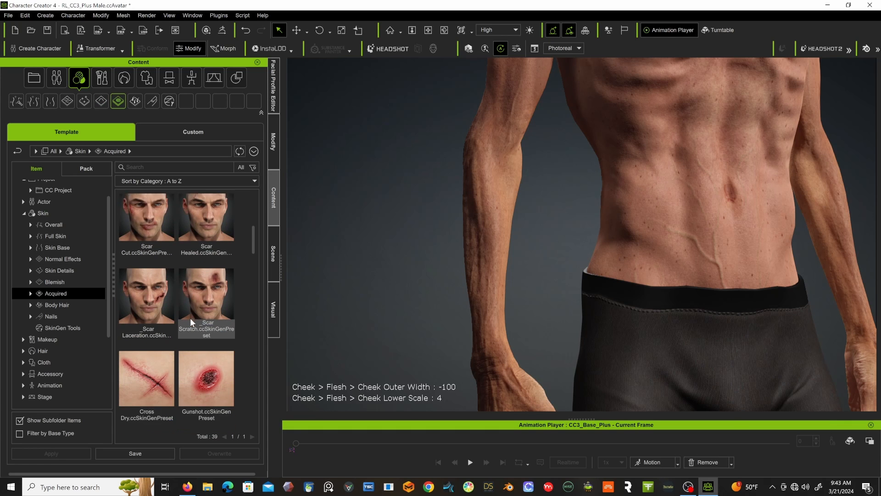
pyautogui.scroll(-3, 190, 320)
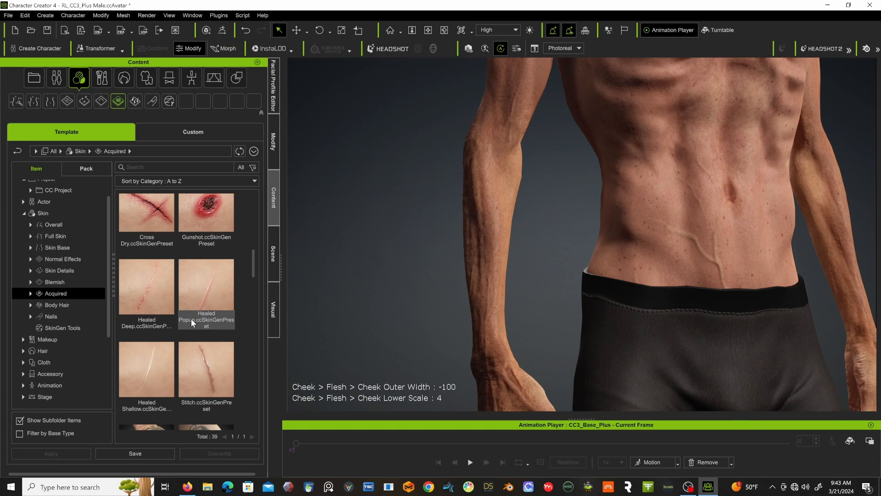
pyautogui.scroll(-3, 179, 321)
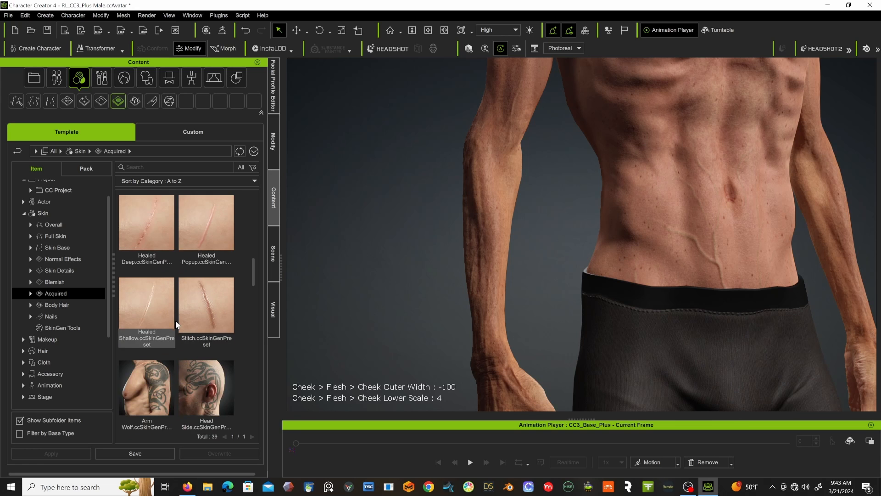
pyautogui.scroll(-3, 194, 309)
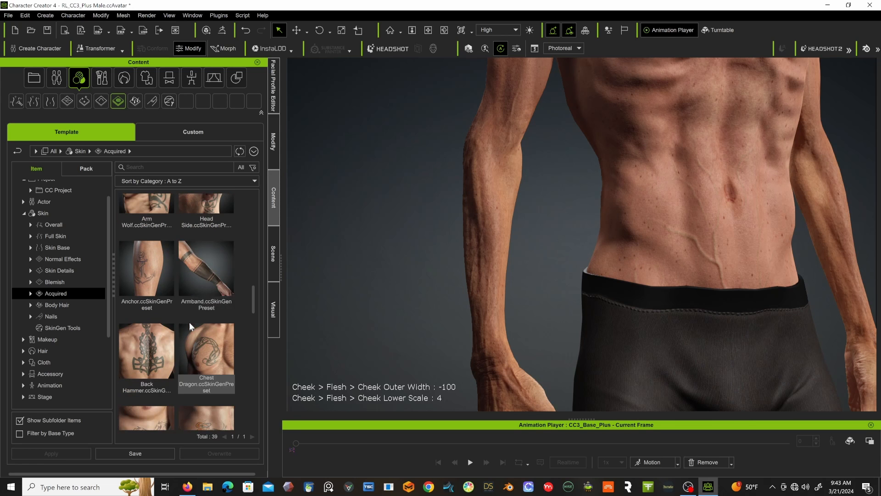
pyautogui.moveTo(253, 299); pyautogui.dragTo(250, 385)
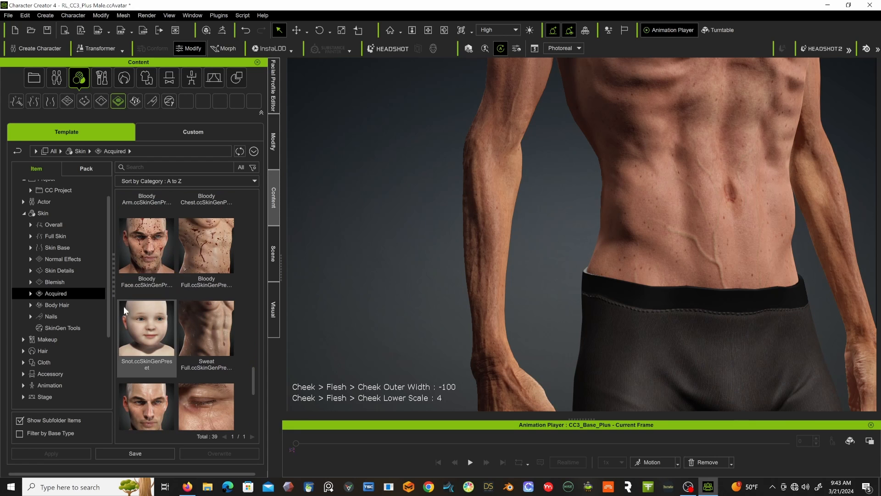
# Apply the Full Body_Heavy body hair preset to the character.
pyautogui.click(59, 306)
pyautogui.scroll(-5, 606, 156)
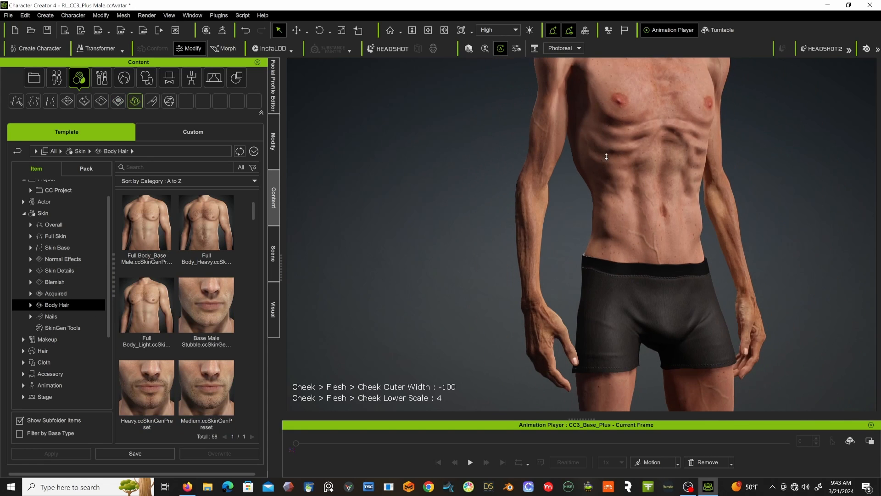
pyautogui.doubleClick(210, 223)
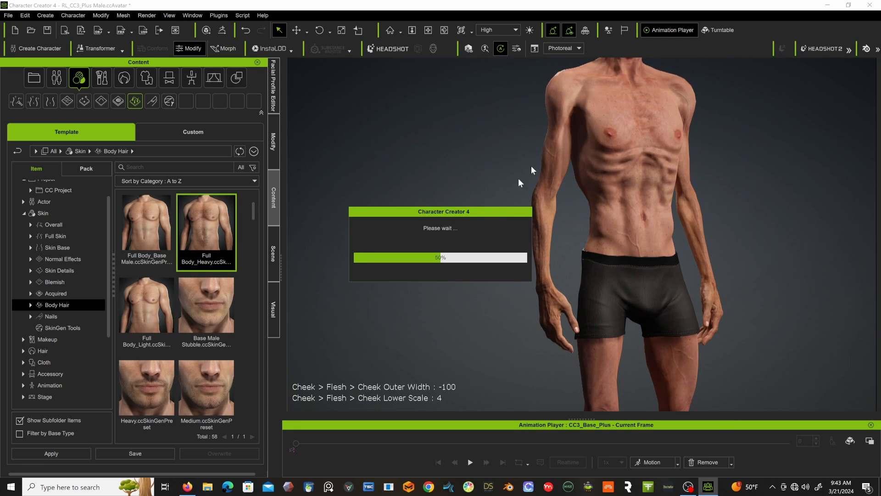
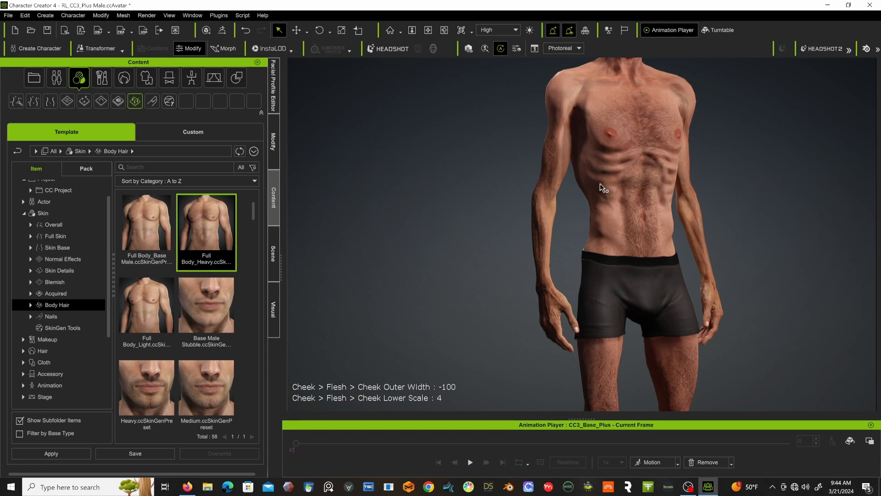
# Apply the Base Male Stubble body hair preset to the character's face.
pyautogui.moveTo(633, 185); pyautogui.dragTo(604, 165, button='right')
pyautogui.moveTo(604, 165); pyautogui.dragTo(592, 306, button='middle')
pyautogui.scroll(3, 612, 182)
pyautogui.scroll(5, 611, 183)
pyautogui.moveTo(611, 182); pyautogui.dragTo(605, 318, button='middle')
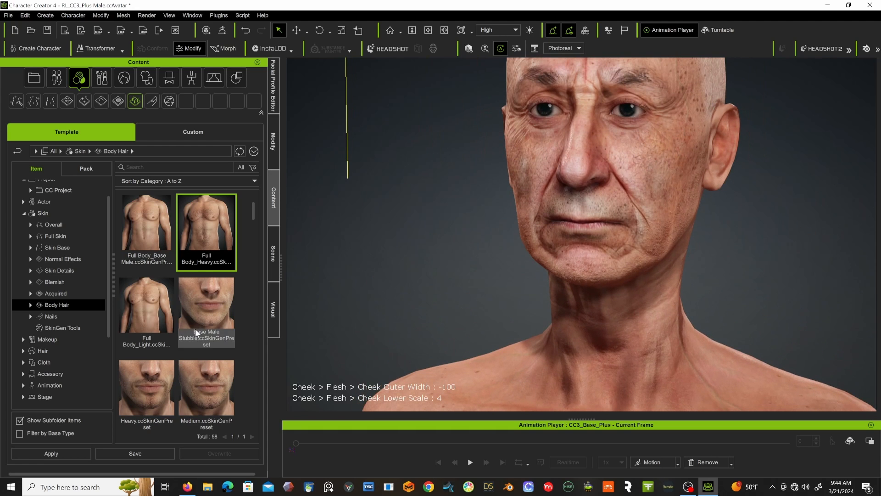
pyautogui.scroll(-3, 200, 329)
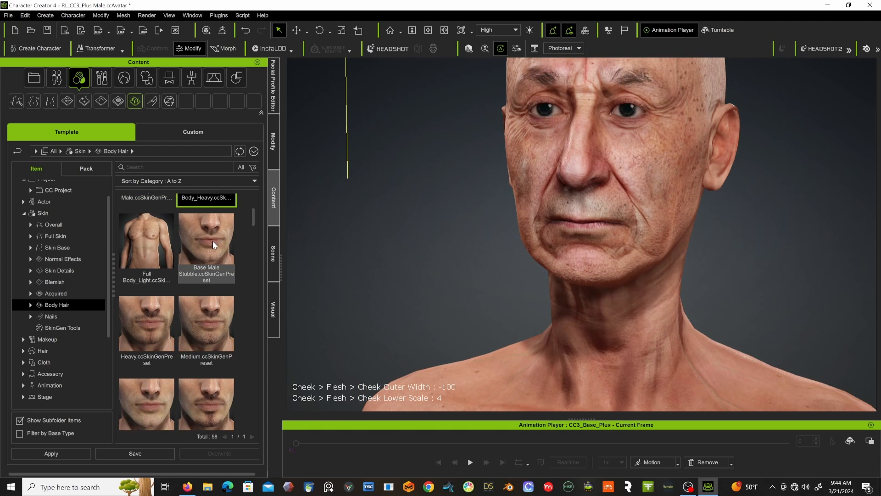
pyautogui.scroll(-2, 199, 273)
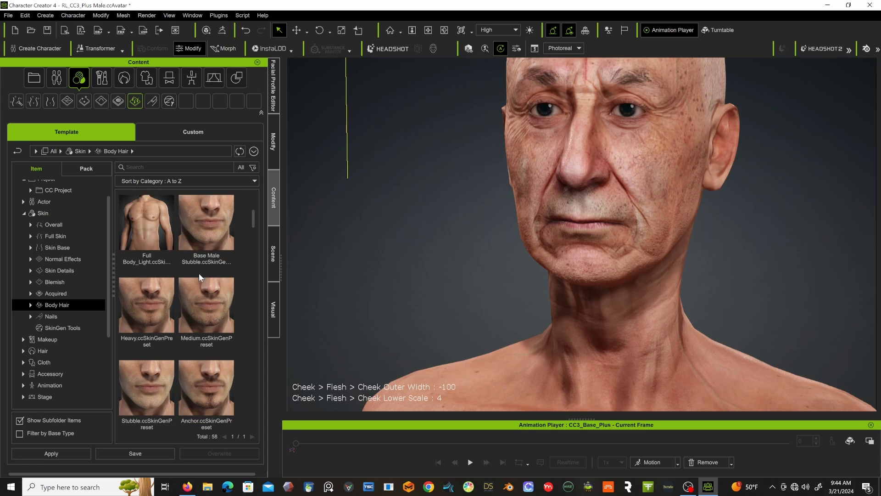
pyautogui.scroll(2, 199, 274)
pyautogui.doubleClick(216, 232)
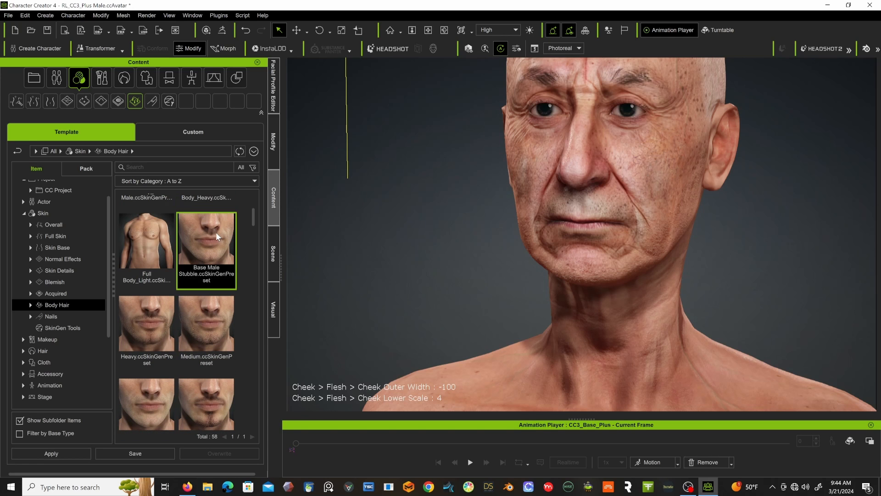
pyautogui.click(370, 261)
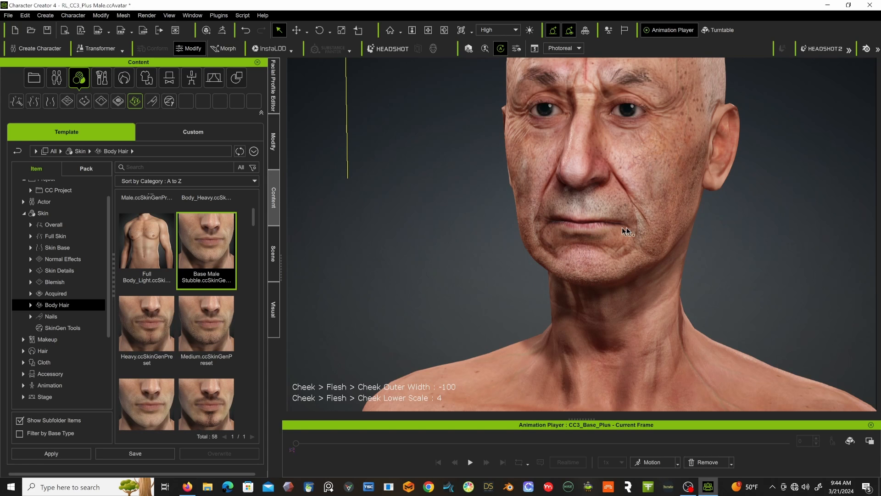
# Look through the remaining Body Hair presets for beard, limb and scalp hair suited to the elderly character.
pyautogui.scroll(-2, 186, 296)
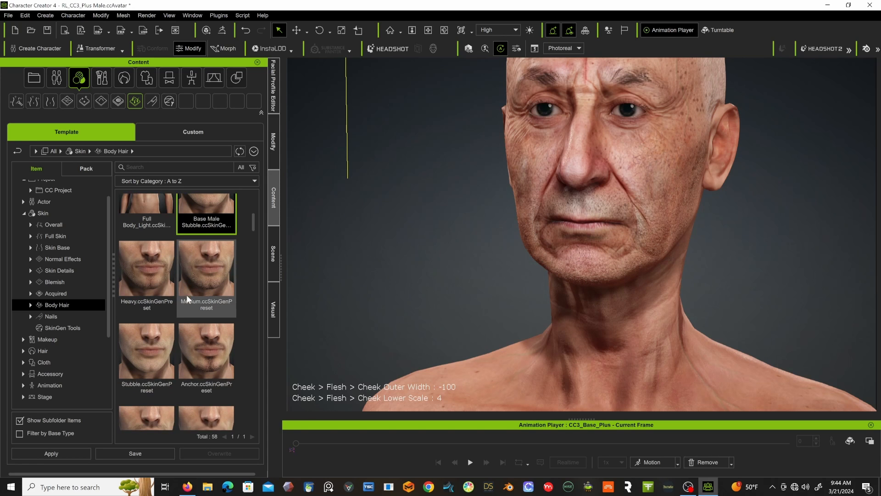
pyautogui.scroll(-5, 186, 294)
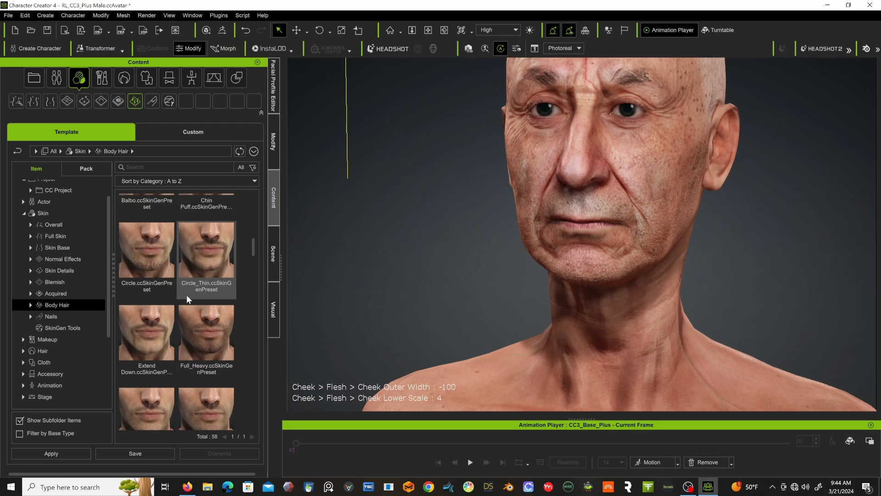
pyautogui.scroll(-6, 186, 298)
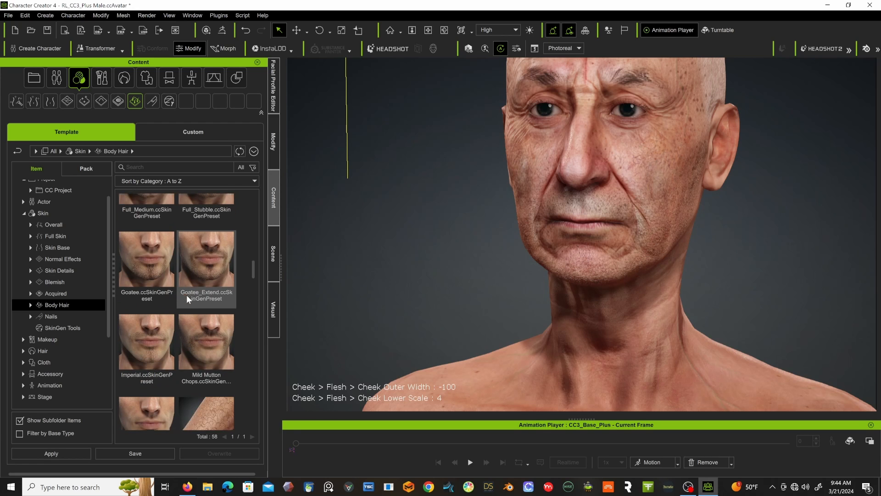
pyautogui.scroll(-6, 187, 294)
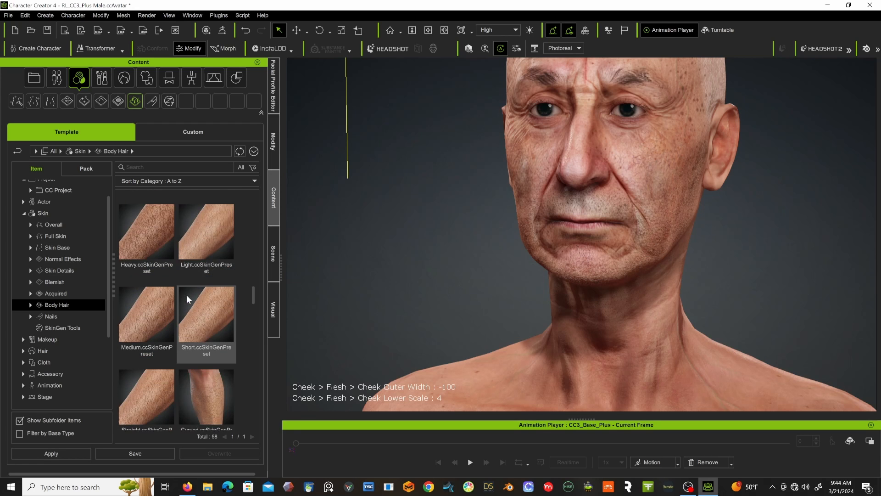
pyautogui.scroll(-8, 186, 295)
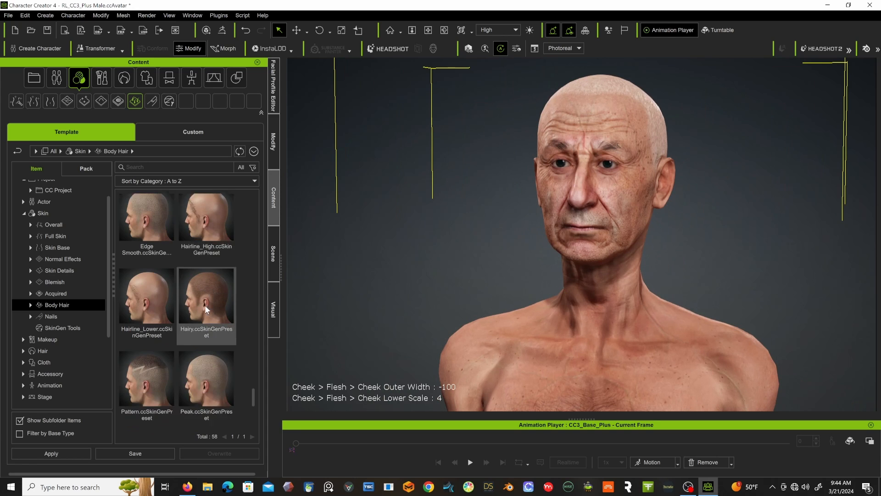
pyautogui.scroll(-4, 205, 308)
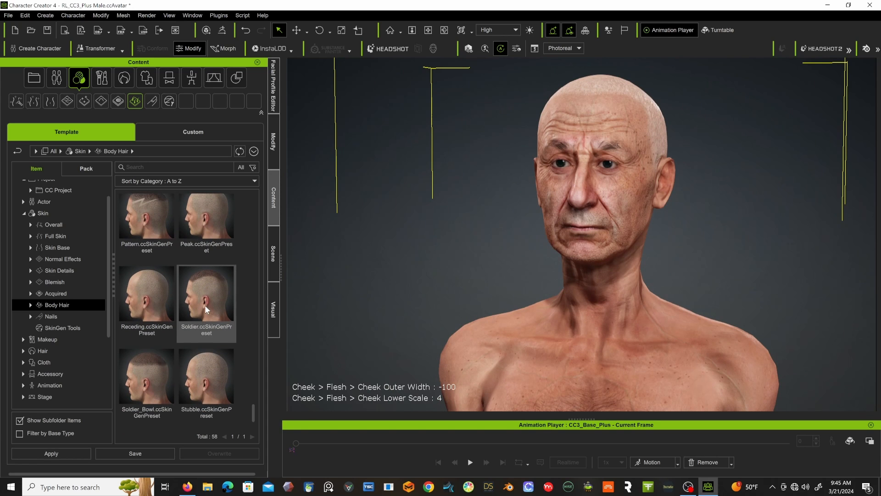
# Apply the Aged nails preset to the character and bring the full figure into view.
pyautogui.click(76, 314)
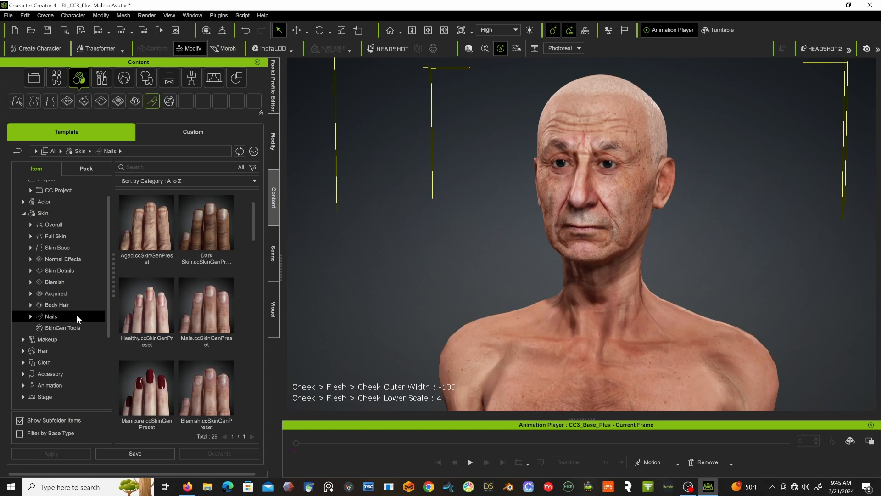
pyautogui.doubleClick(153, 231)
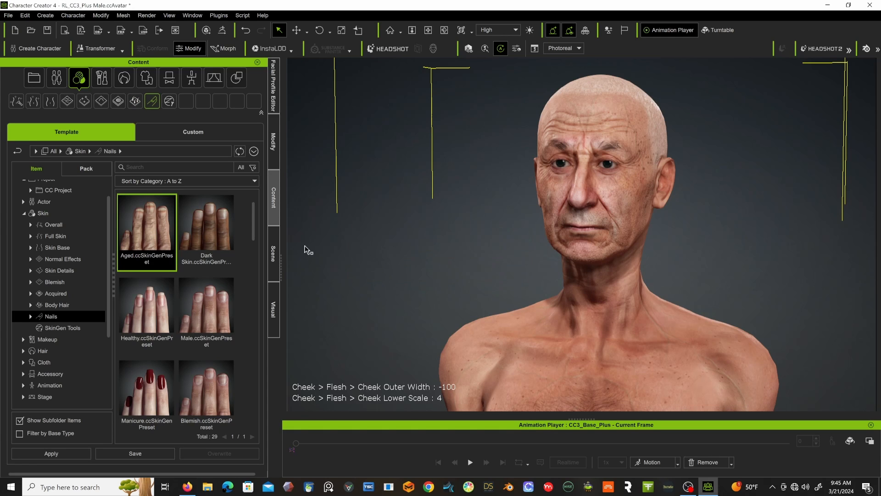
pyautogui.scroll(-3, 383, 239)
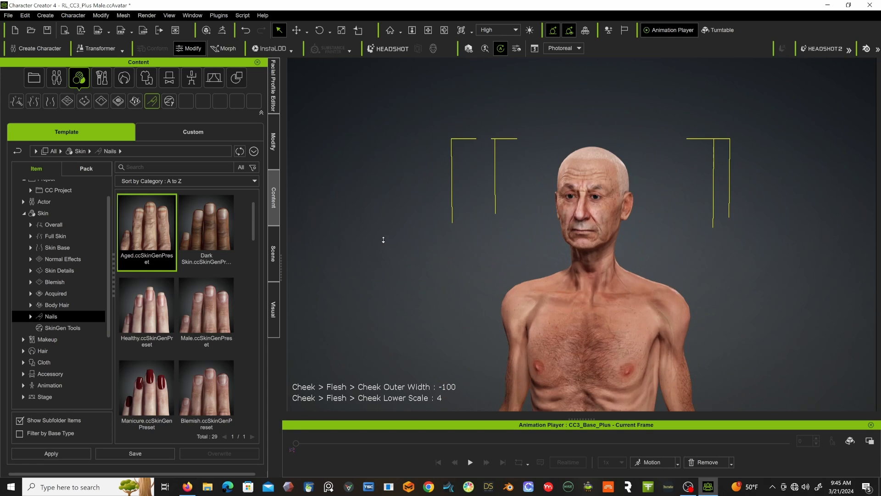
pyautogui.scroll(-5, 383, 239)
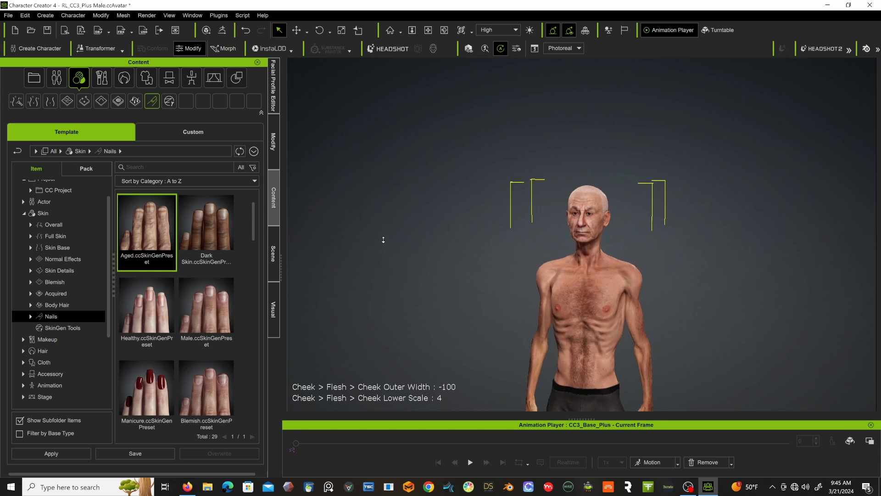
pyautogui.moveTo(404, 255); pyautogui.dragTo(421, 163, button='middle')
pyautogui.scroll(-5, 412, 202)
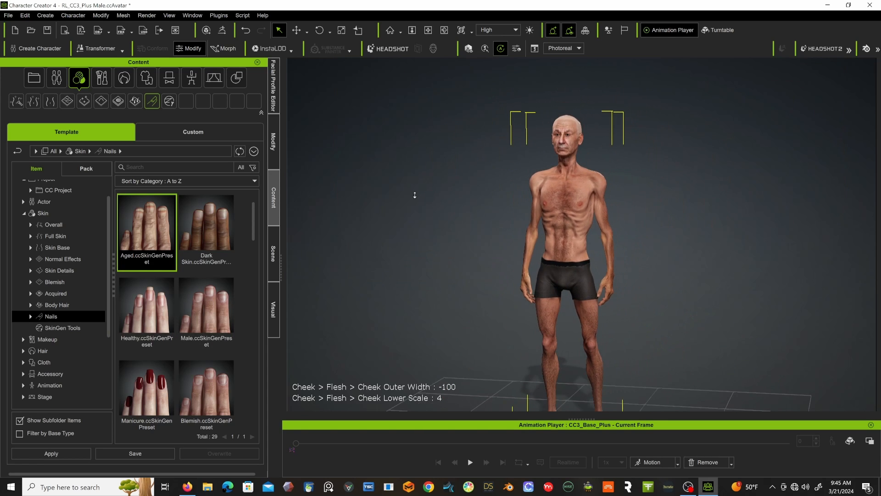
pyautogui.moveTo(412, 197); pyautogui.dragTo(406, 182, button='middle')
pyautogui.moveTo(406, 181); pyautogui.dragTo(372, 207, button='right')
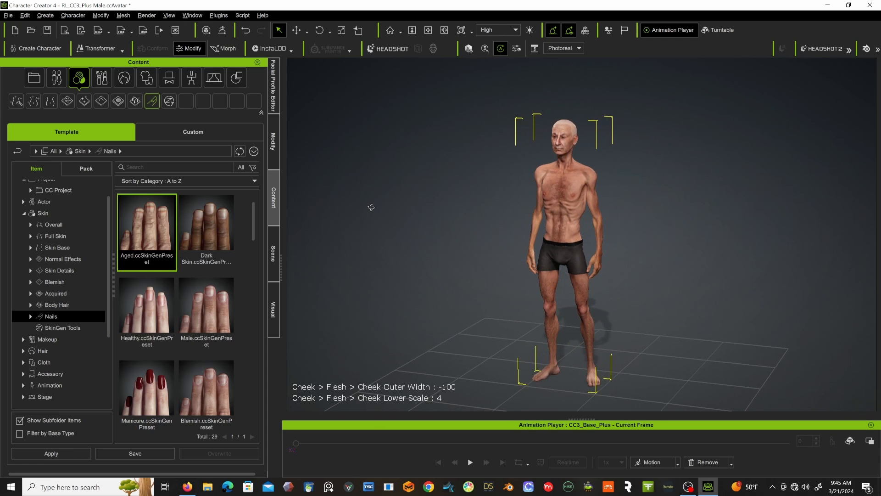
# Change the pore color of the head's Beard skin layer to light grey #b8b8b8 and check the stubble on the face.
pyautogui.click(275, 139)
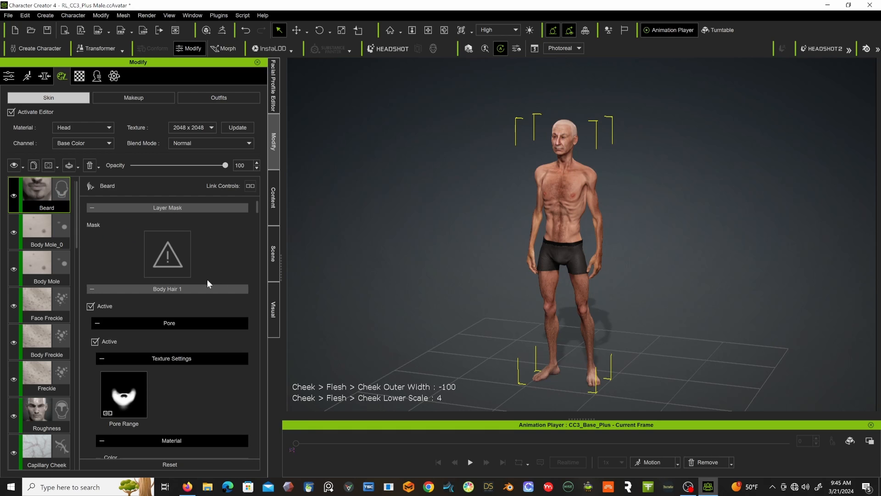
pyautogui.scroll(-10, 202, 268)
pyautogui.scroll(3, 202, 271)
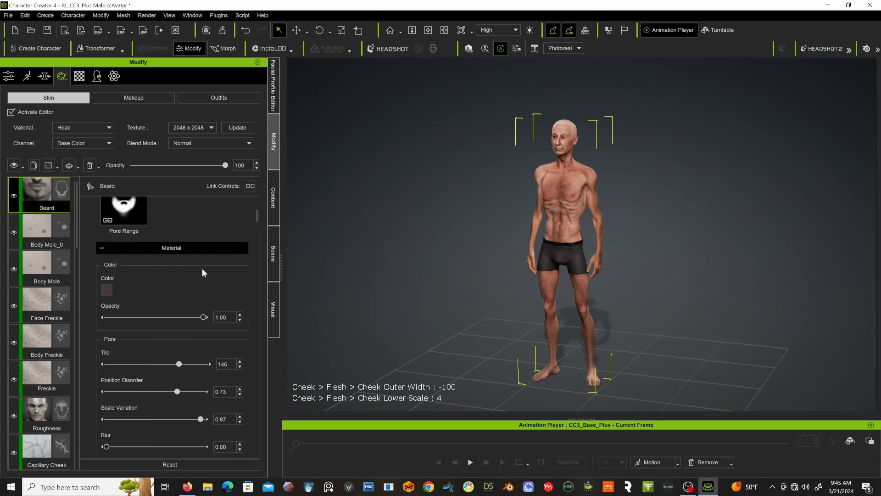
pyautogui.click(106, 289)
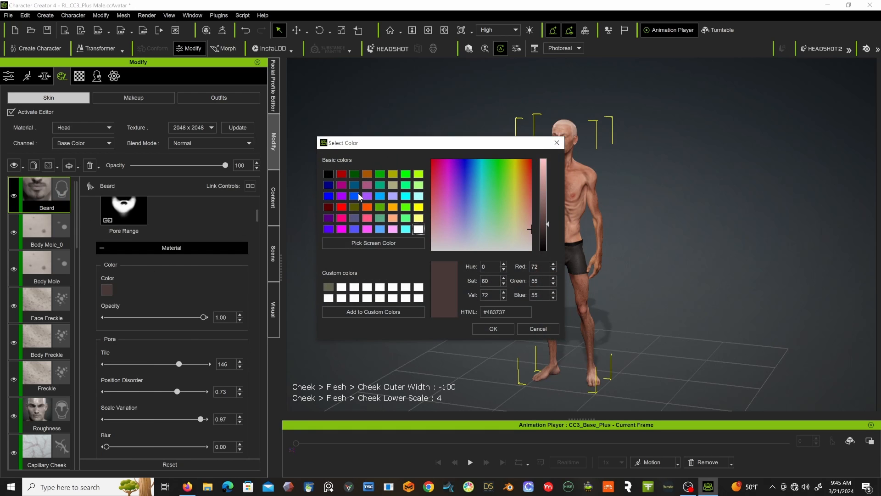
pyautogui.click(541, 165)
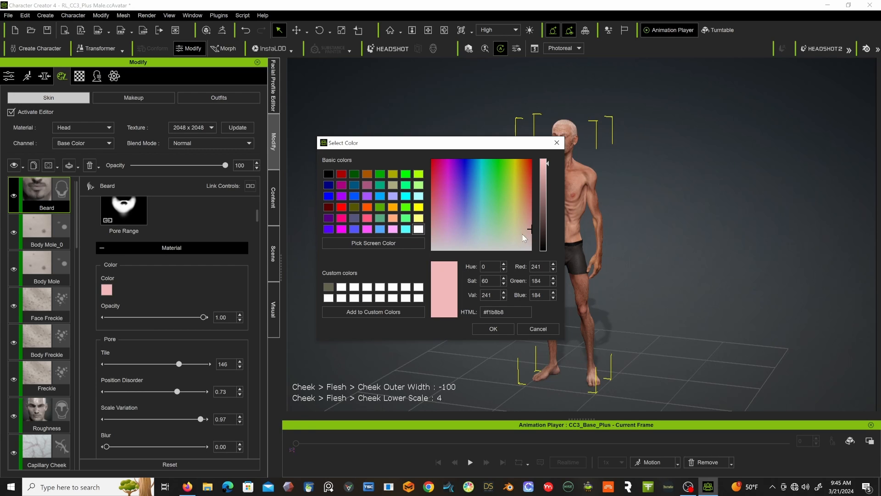
pyautogui.click(523, 248)
pyautogui.click(545, 187)
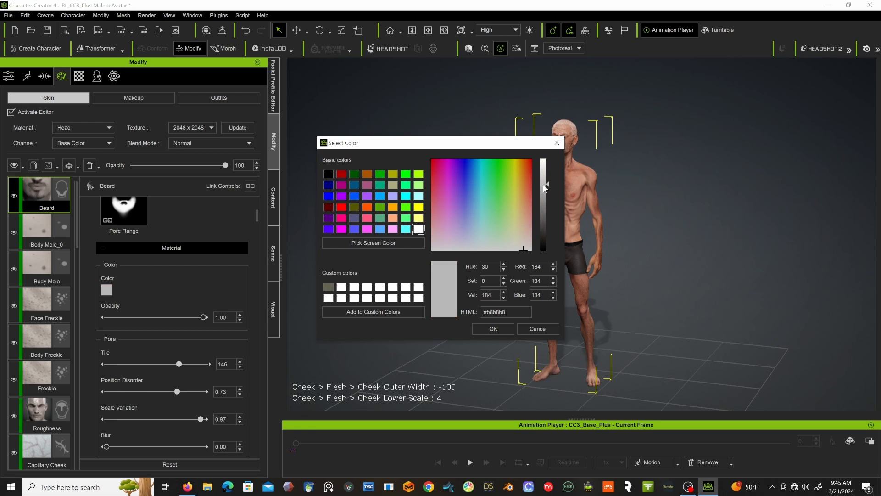
pyautogui.click(493, 328)
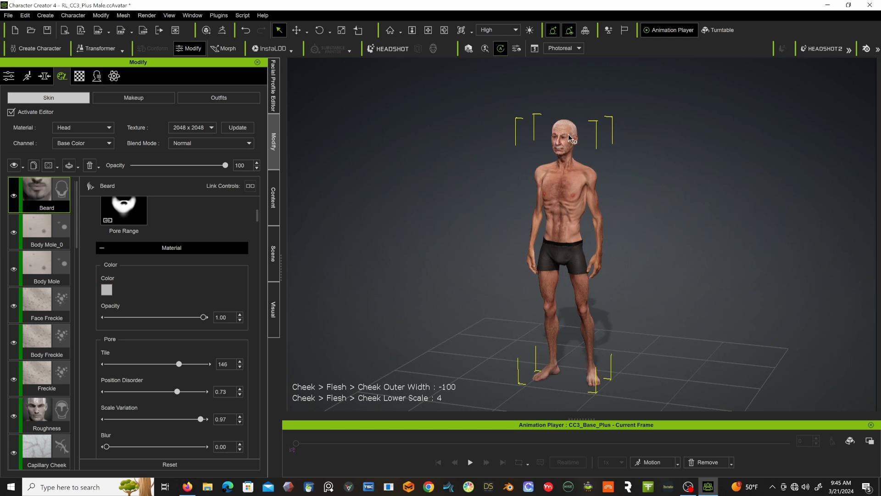
pyautogui.scroll(5, 561, 130)
pyautogui.scroll(5, 560, 130)
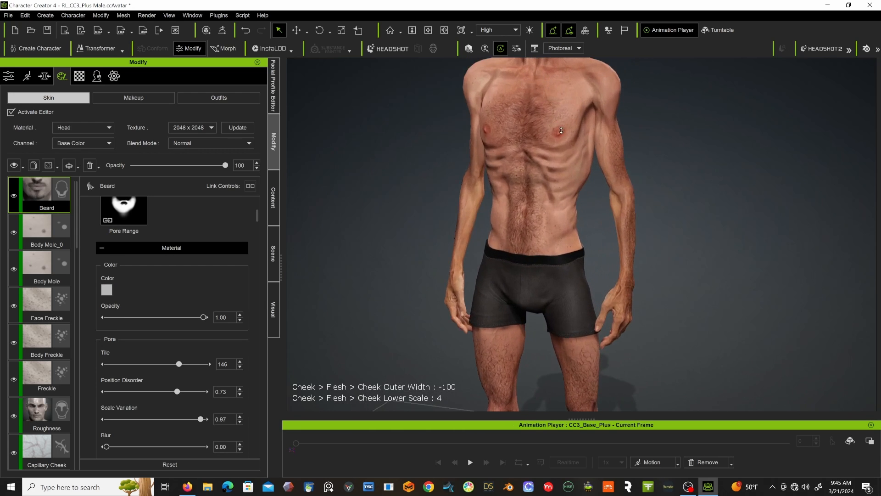
pyautogui.scroll(5, 576, 232)
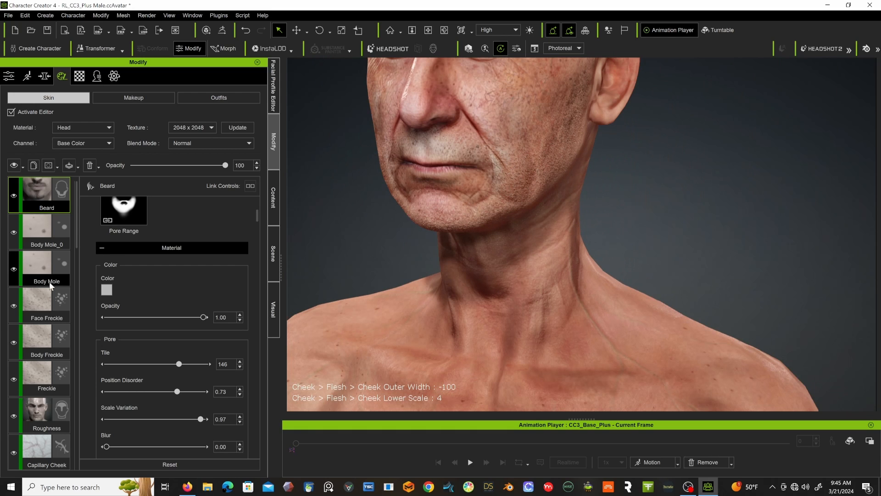
# Switch the skin editor to the Body material and set the Body Hair1 layer's pore color to dark grey #504e4b.
pyautogui.scroll(-5, 50, 312)
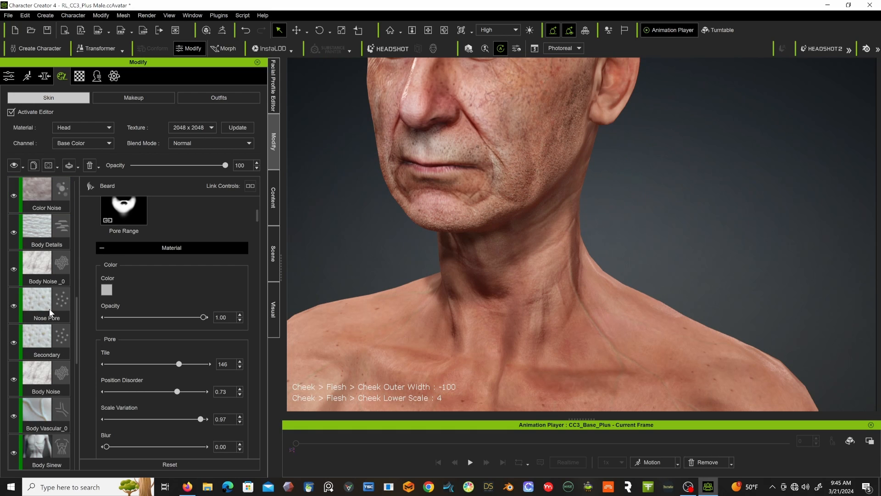
pyautogui.scroll(5, 49, 309)
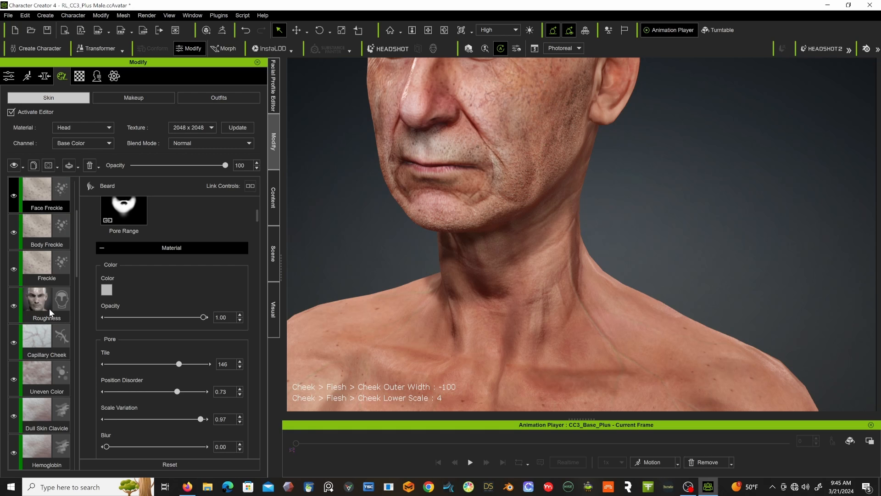
pyautogui.click(97, 129)
pyautogui.click(70, 142)
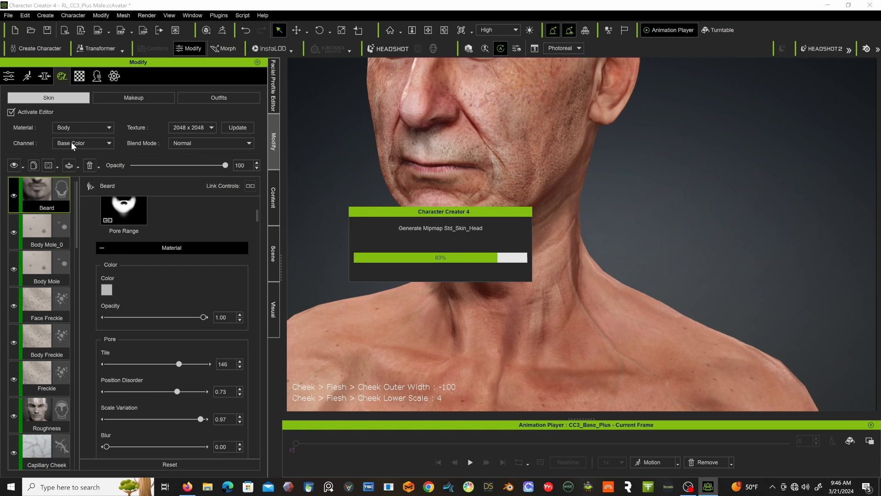
pyautogui.click(55, 225)
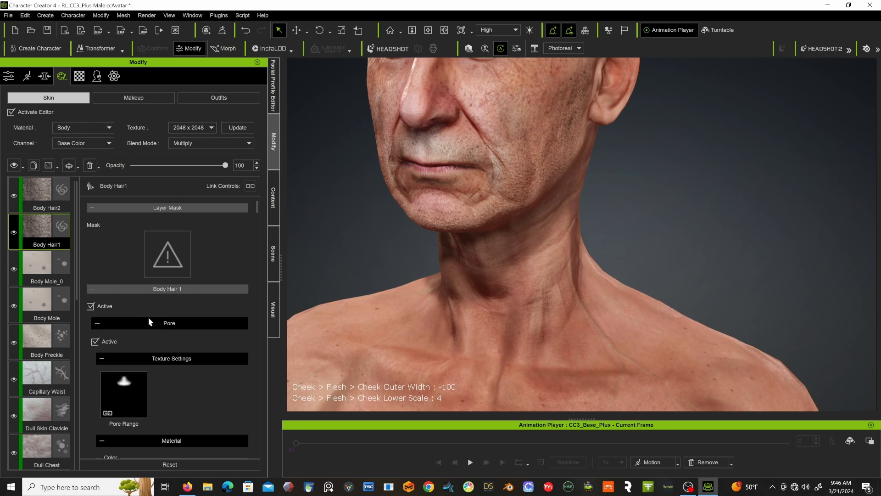
pyautogui.scroll(-4, 152, 322)
pyautogui.click(106, 290)
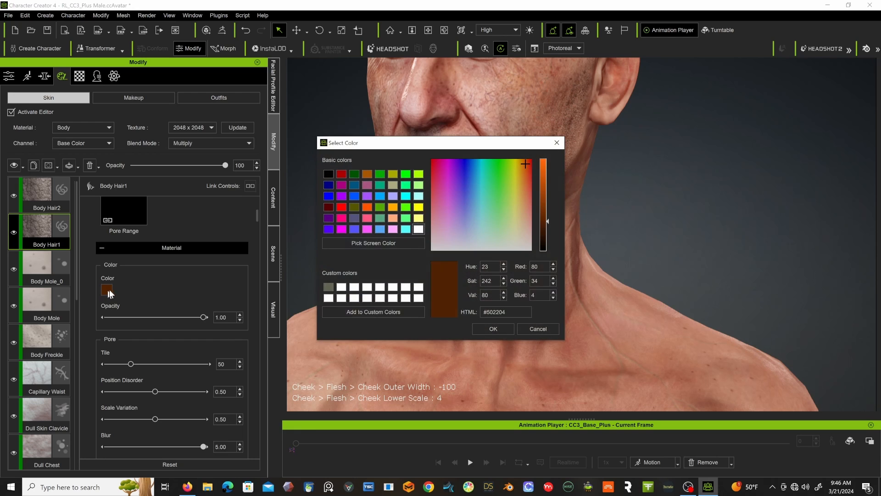
pyautogui.click(524, 244)
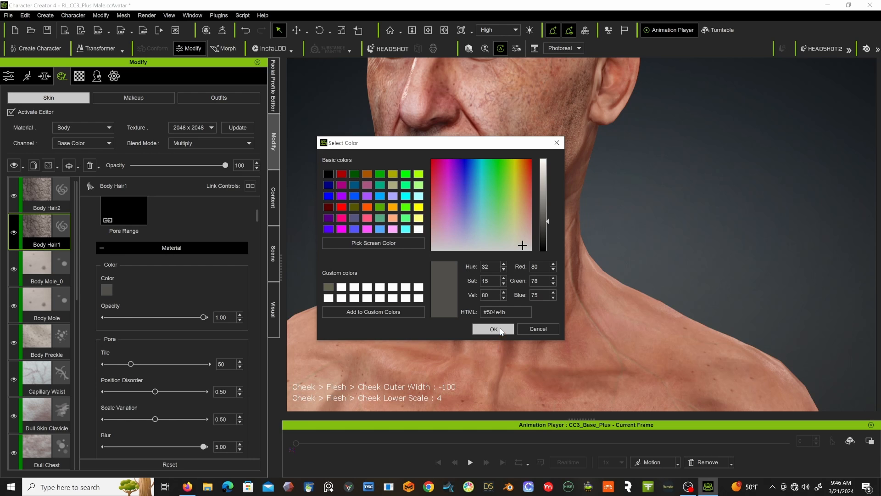
pyautogui.click(494, 329)
# Inspect the body hair on the legs, chest and arms from several angles, up to the head.
pyautogui.scroll(-5, 610, 241)
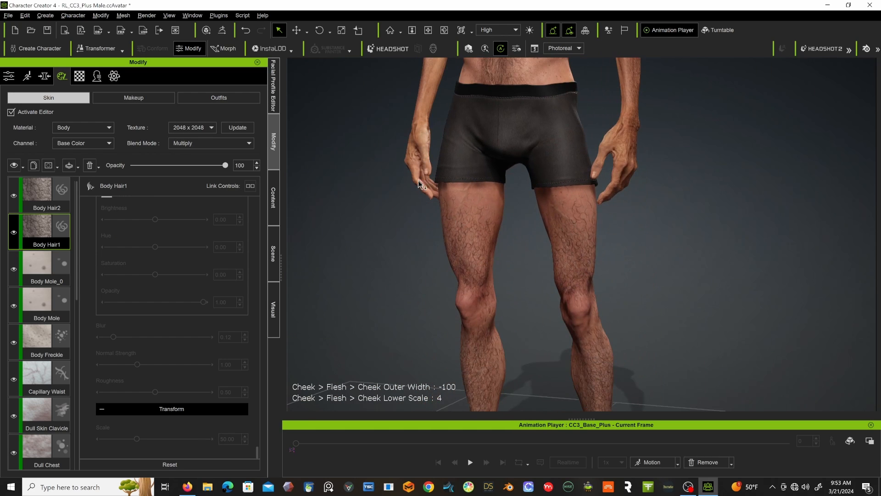
pyautogui.moveTo(418, 185); pyautogui.dragTo(544, 177, button='right')
pyautogui.moveTo(492, 179); pyautogui.dragTo(602, 176, button='right')
pyautogui.moveTo(509, 198)
pyautogui.mouseDown(button='middle')
pyautogui.moveTo(524, 116)
pyautogui.moveTo(529, 146)
pyautogui.moveTo(513, 262)
pyautogui.mouseUp(button='middle')
pyautogui.moveTo(503, 94); pyautogui.dragTo(494, 250, button='middle')
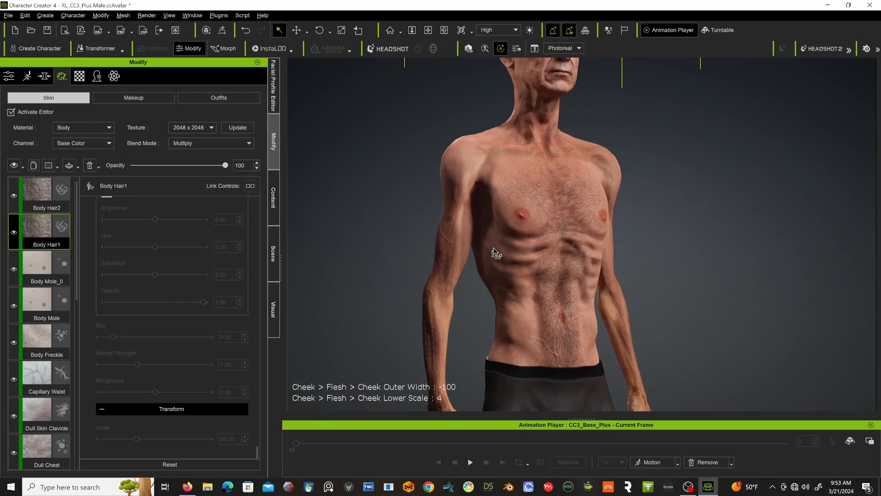
pyautogui.moveTo(468, 209); pyautogui.dragTo(380, 196, button='right')
pyautogui.moveTo(468, 181); pyautogui.dragTo(439, 188, button='right')
pyautogui.moveTo(440, 188)
pyautogui.mouseDown(button='middle')
pyautogui.moveTo(447, 254)
pyautogui.moveTo(464, 269)
pyautogui.mouseUp(button='middle')
pyautogui.moveTo(446, 258)
pyautogui.mouseDown(button='right')
pyautogui.moveTo(450, 273)
pyautogui.moveTo(490, 298)
pyautogui.mouseUp(button='right')
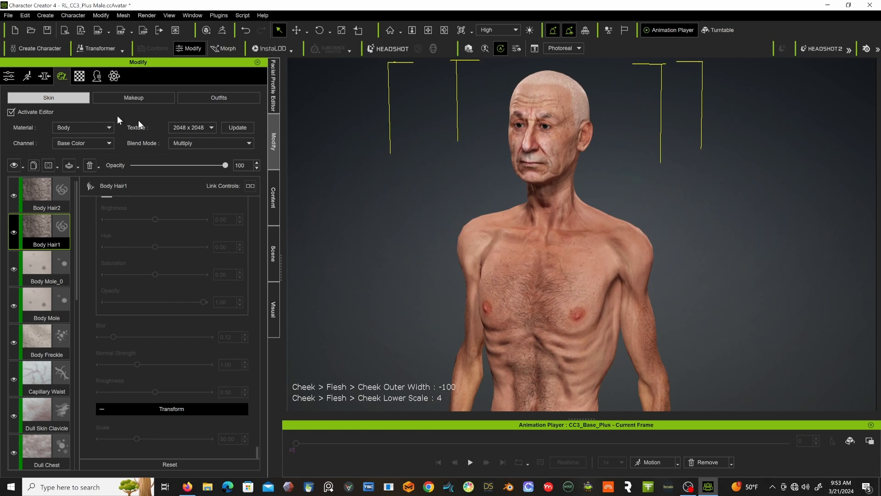
# Deactivate the skin editor so the textures bake, and expand the Hair category in the content library.
pyautogui.click(11, 113)
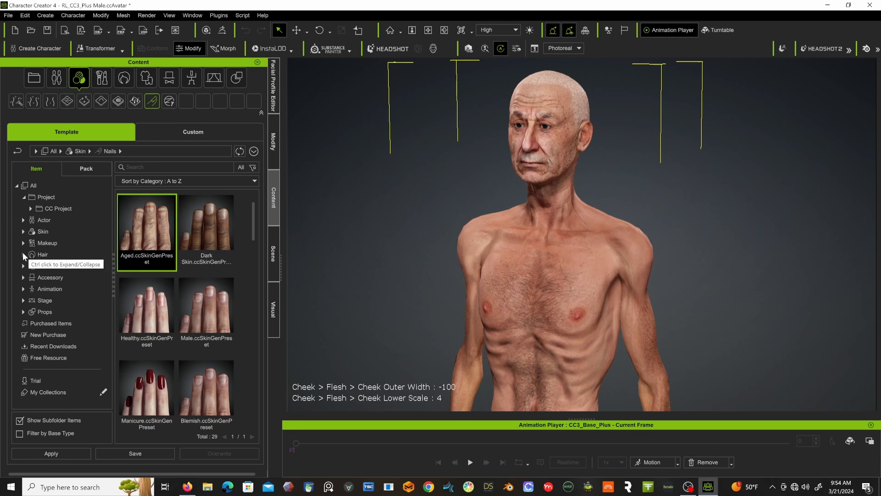
pyautogui.click(24, 254)
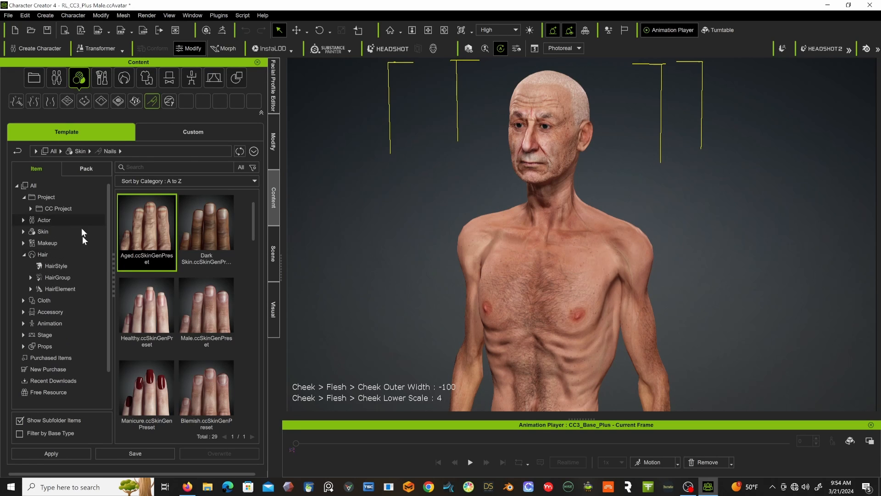
# Apply the Female_Round eyebrows from the template Hair library to the character and check them up close.
pyautogui.scroll(-2, 83, 247)
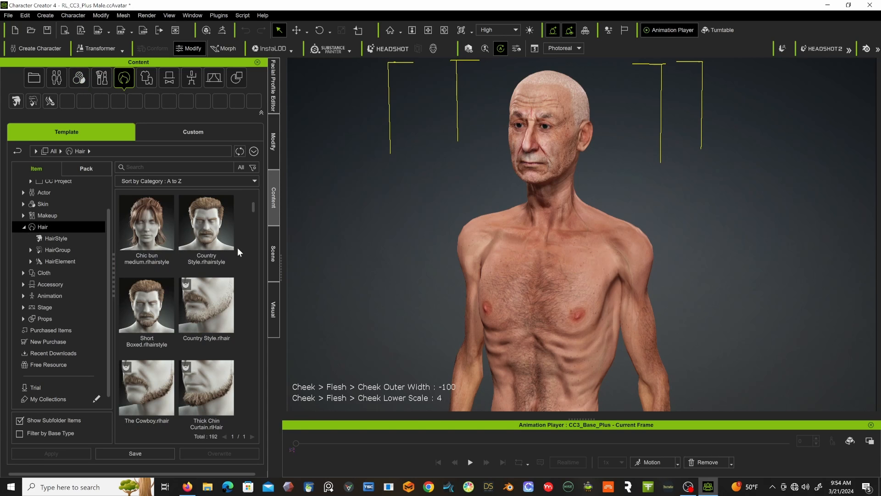
pyautogui.scroll(-1, 237, 246)
pyautogui.scroll(-5, 178, 242)
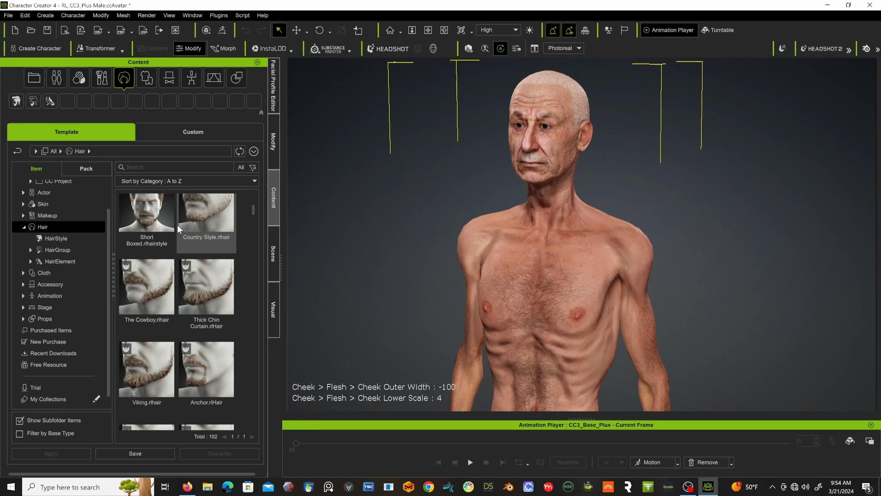
pyautogui.scroll(-3, 177, 224)
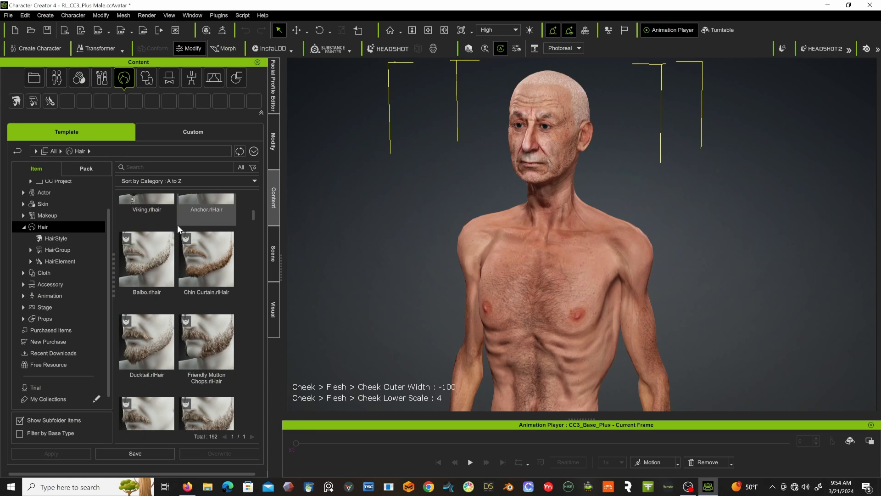
pyautogui.scroll(-2, 177, 225)
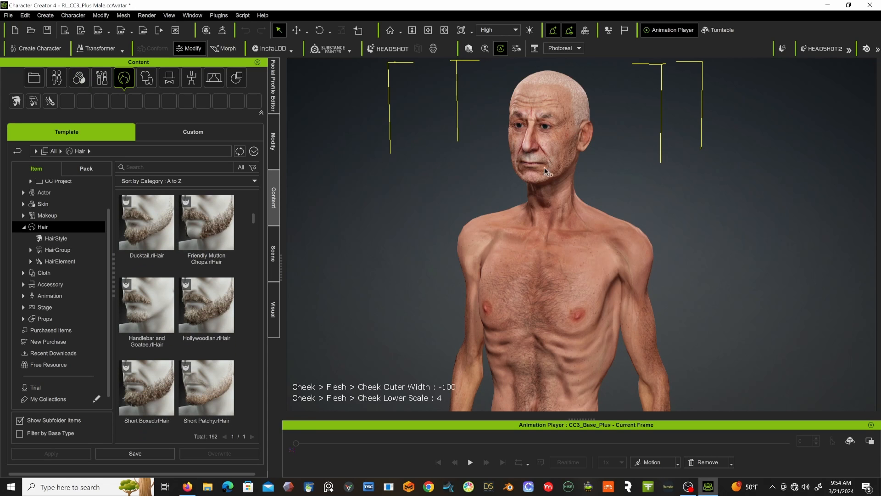
pyautogui.scroll(-6, 238, 320)
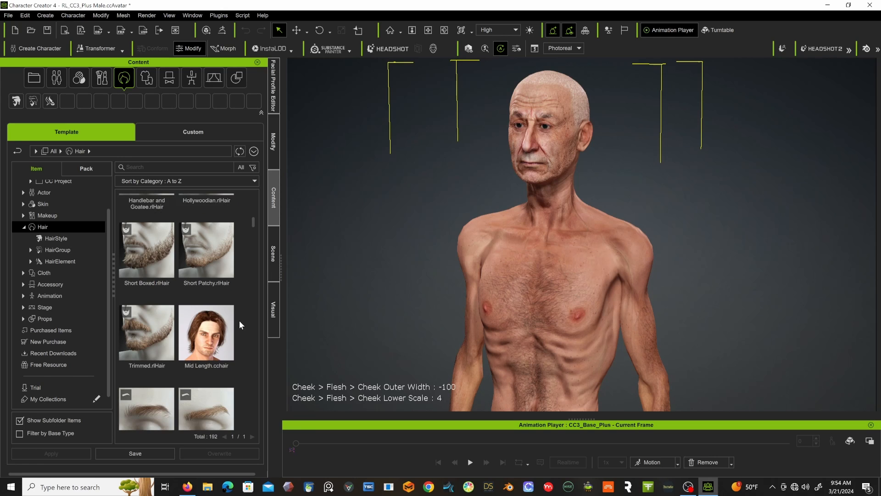
pyautogui.scroll(-1, 239, 320)
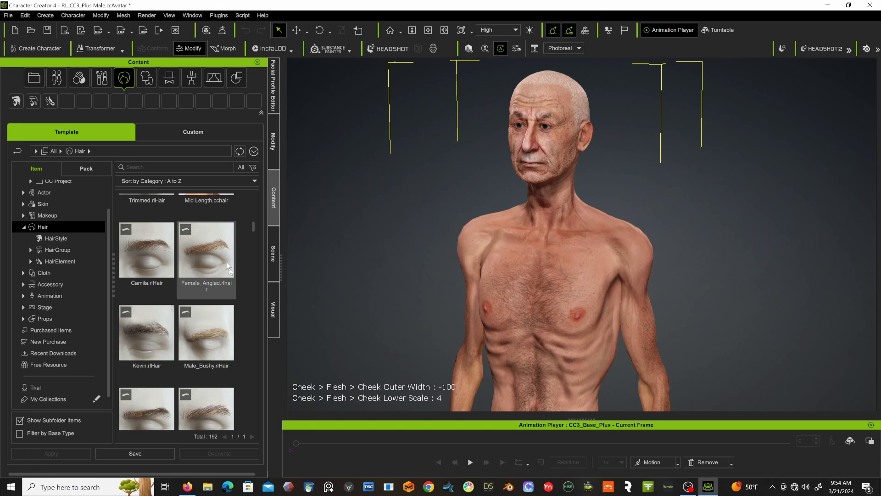
pyautogui.scroll(-1, 195, 302)
pyautogui.scroll(-3, 195, 301)
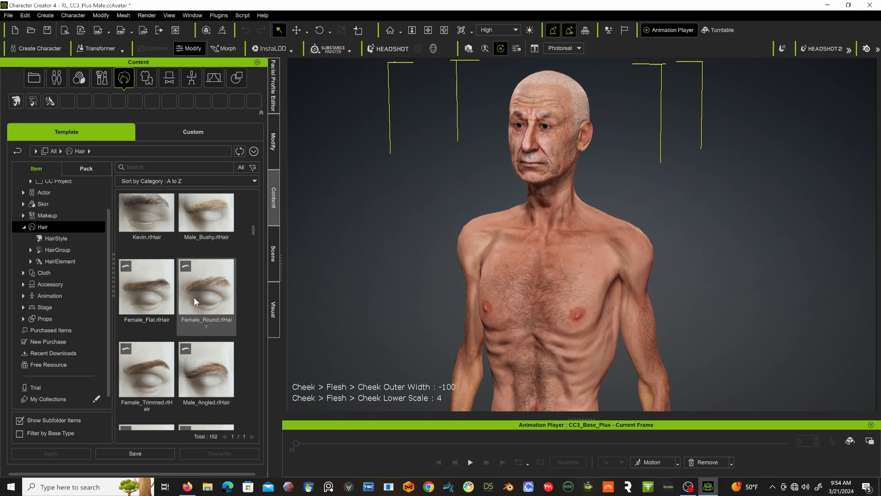
pyautogui.doubleClick(207, 271)
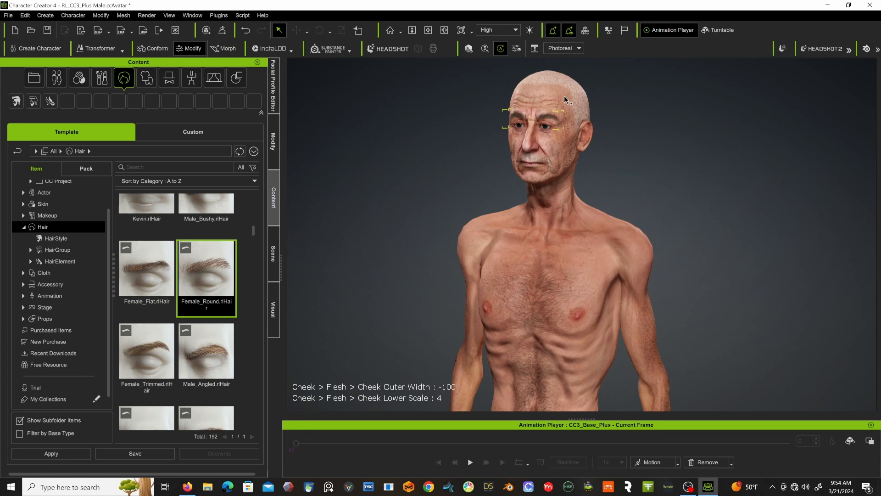
pyautogui.scroll(6, 549, 98)
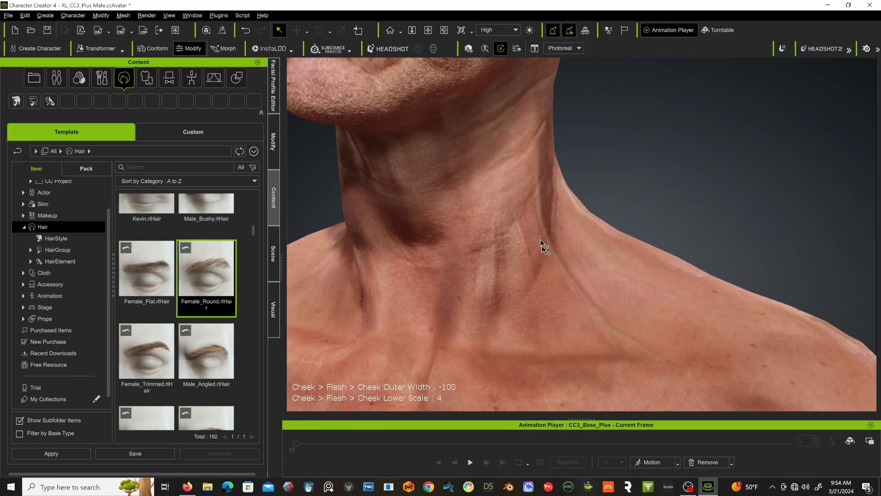
pyautogui.moveTo(541, 239); pyautogui.dragTo(620, 279, button='middle')
pyautogui.moveTo(617, 233); pyautogui.dragTo(642, 367, button='middle')
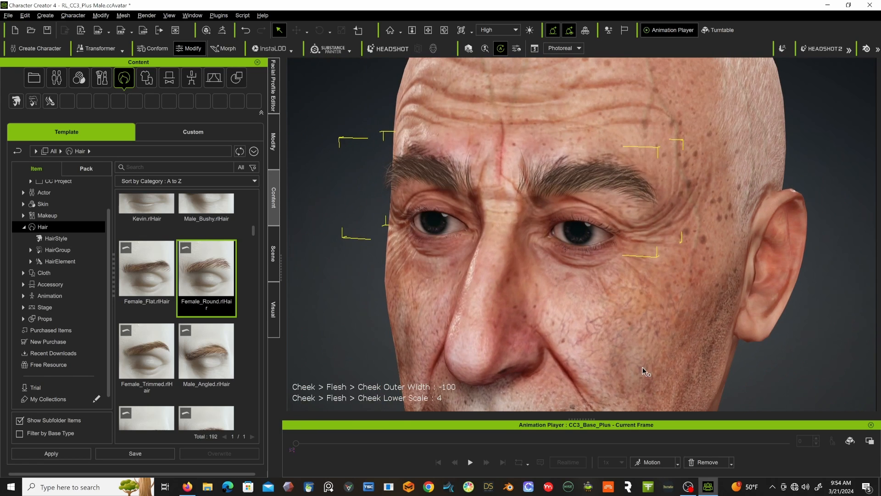
pyautogui.scroll(-5, 645, 369)
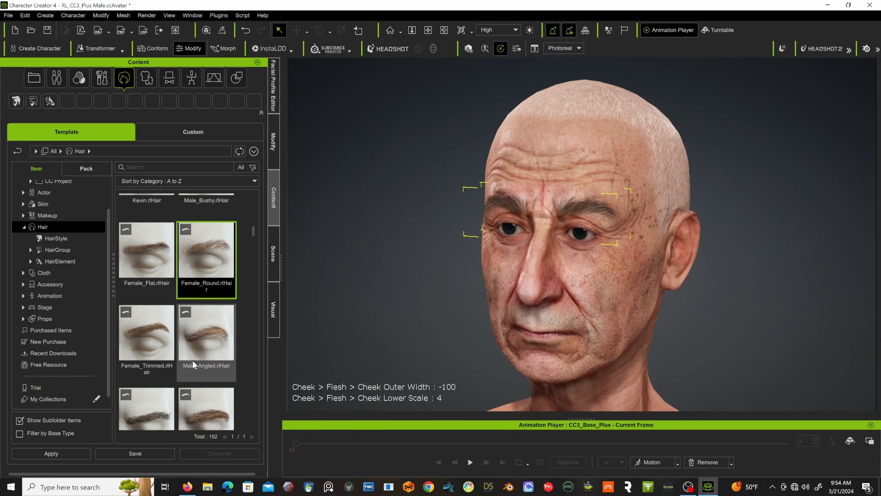
# Apply the Old_Sparse eyebrows from the template Hair library to the character.
pyautogui.scroll(-3, 192, 361)
pyautogui.scroll(-2, 192, 359)
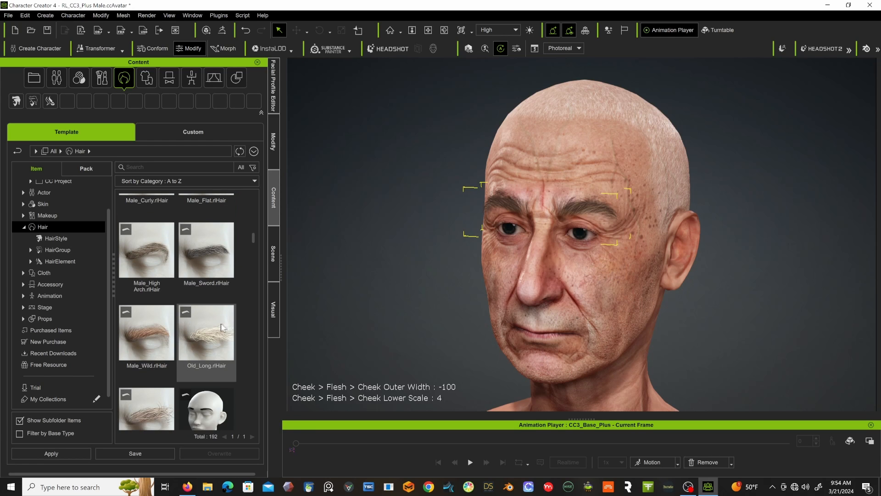
pyautogui.scroll(-2, 213, 327)
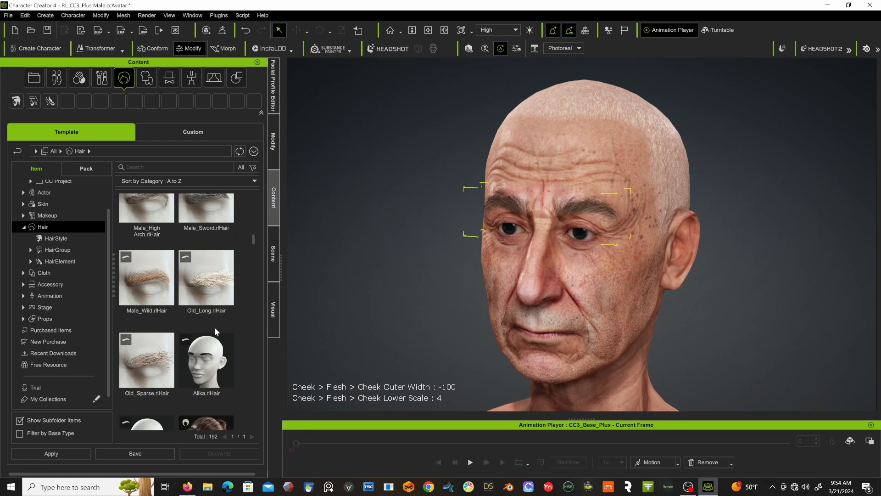
pyautogui.doubleClick(158, 360)
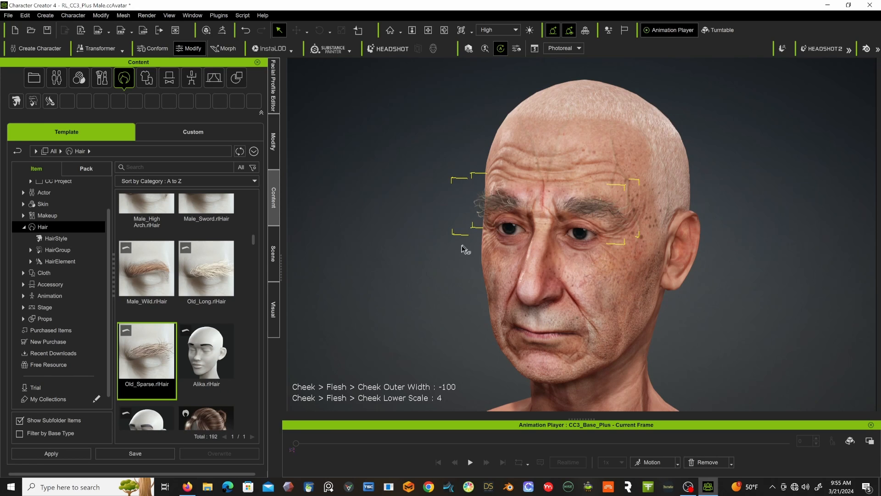
# Try the Short blowback hair on the character's head and view it from the front.
pyautogui.scroll(-4, 208, 271)
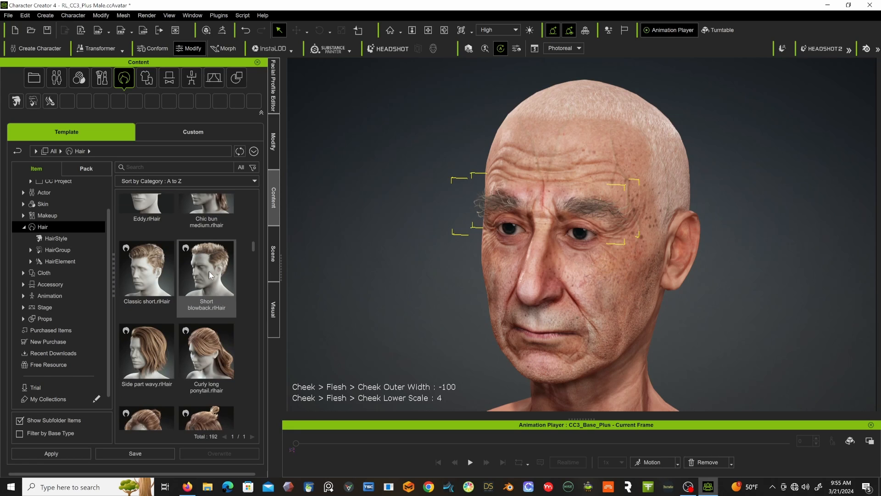
pyautogui.scroll(-2, 208, 270)
pyautogui.moveTo(216, 235); pyautogui.dragTo(546, 269)
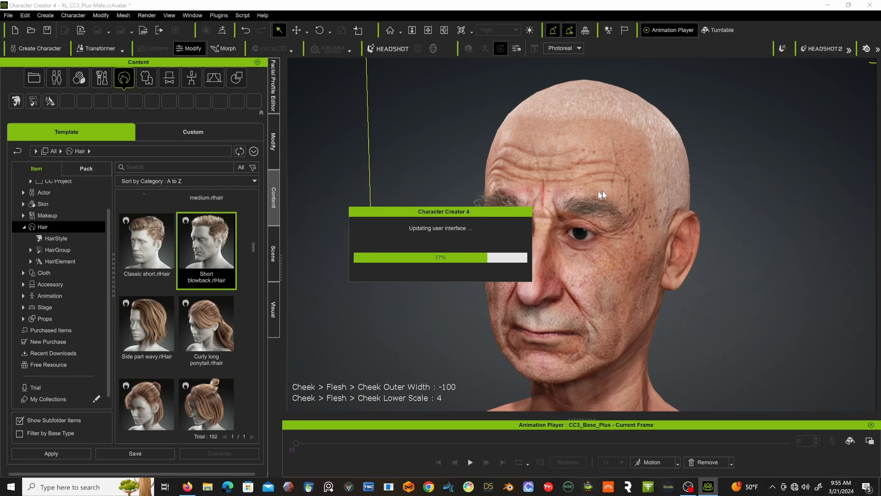
pyautogui.scroll(-5, 733, 156)
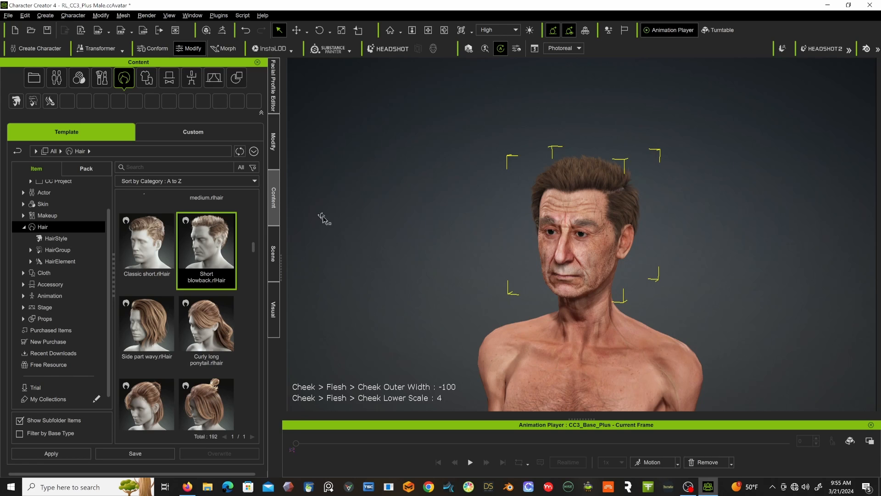
pyautogui.moveTo(323, 218); pyautogui.dragTo(413, 187, button='right')
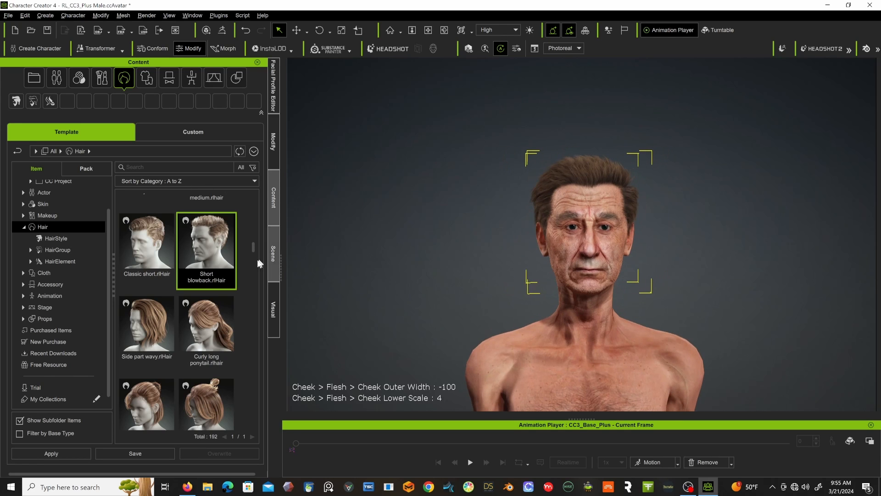
# Replace the scalp hair with 10_Male pattern bald from the custom Hair library and check it from an angle.
pyautogui.scroll(-5, 217, 276)
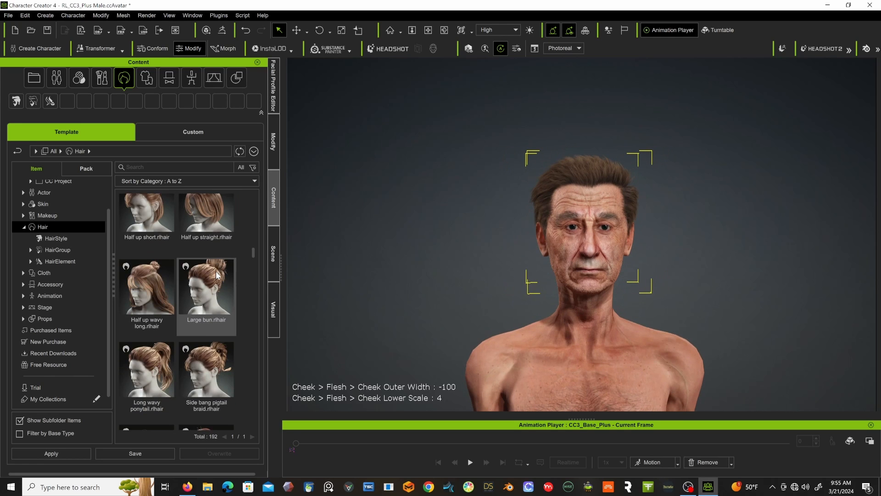
pyautogui.scroll(-3, 216, 271)
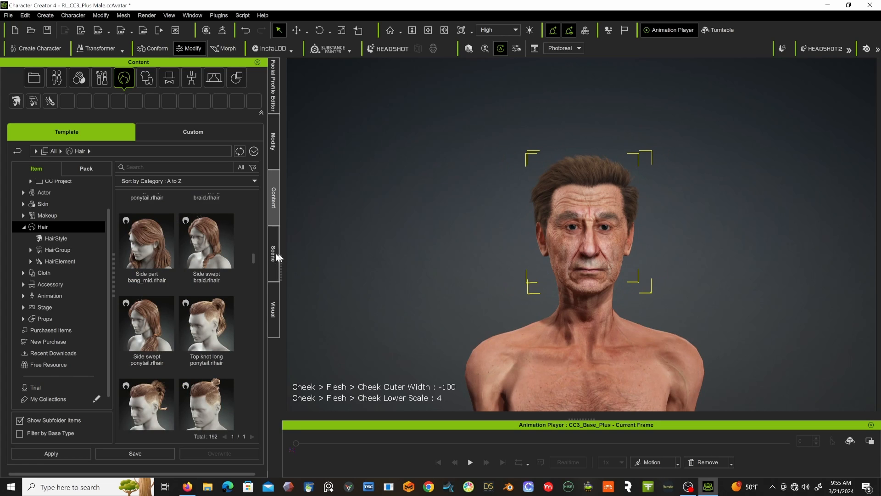
pyautogui.moveTo(253, 257); pyautogui.dragTo(245, 424)
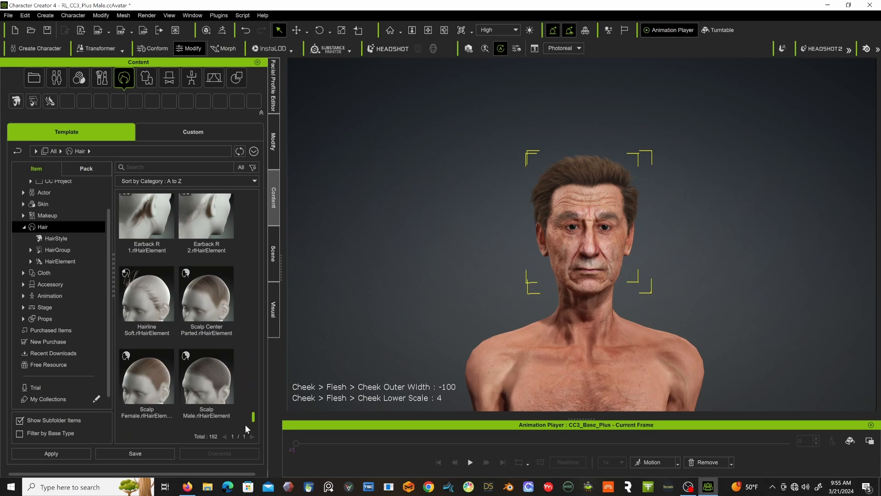
pyautogui.click(173, 130)
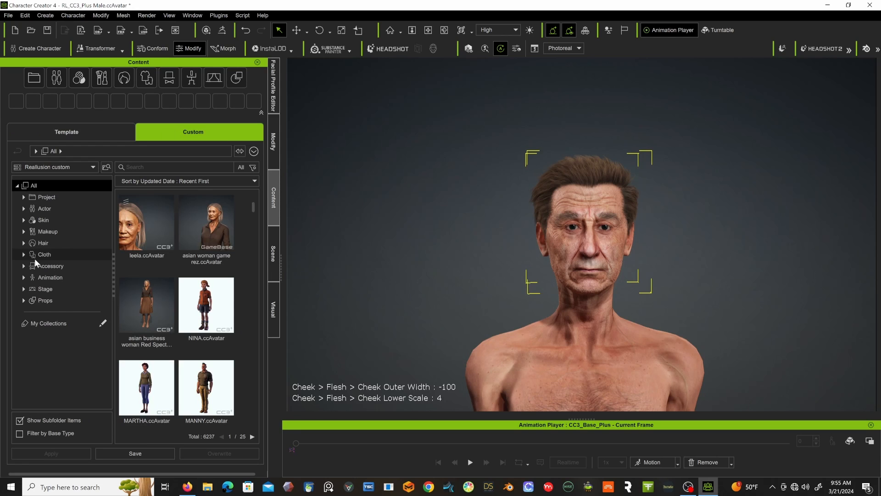
pyautogui.click(28, 243)
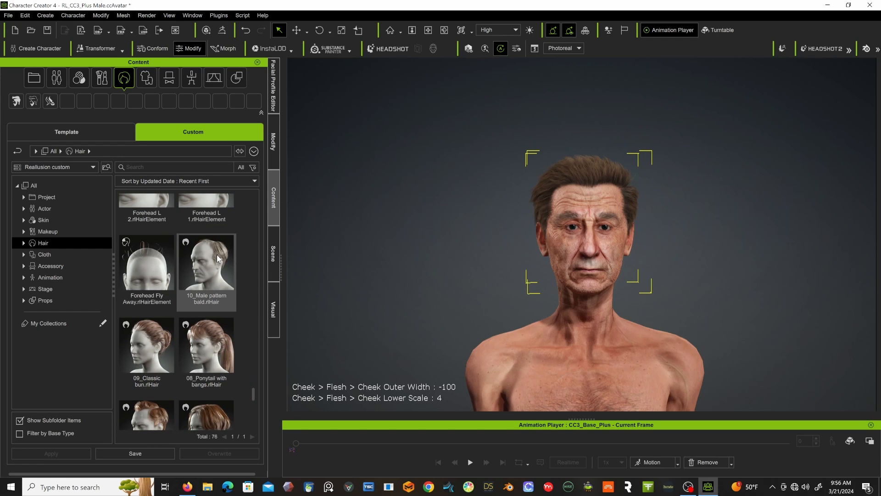
pyautogui.doubleClick(218, 258)
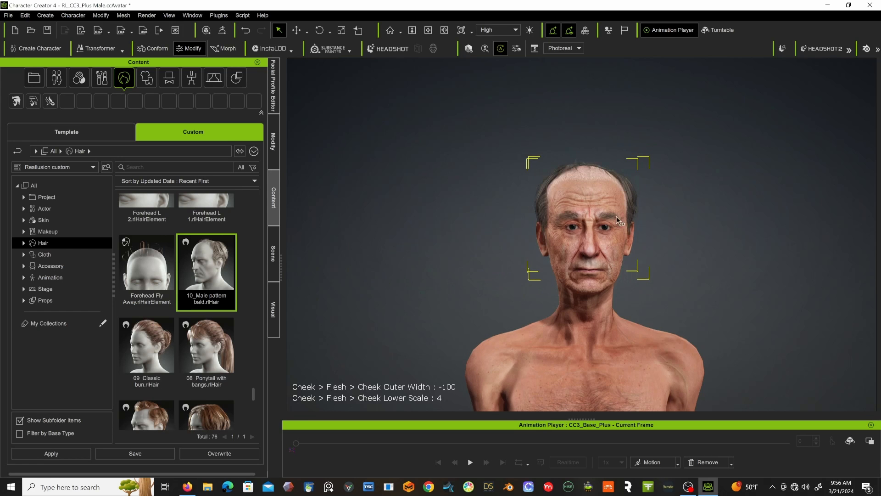
pyautogui.keyDown('alt'); pyautogui.moveTo(666, 208); pyautogui.dragTo(530, 253, button='right'); pyautogui.keyUp('alt')
pyautogui.keyDown('alt'); pyautogui.moveTo(530, 253); pyautogui.dragTo(519, 248, button='right'); pyautogui.keyUp('alt')
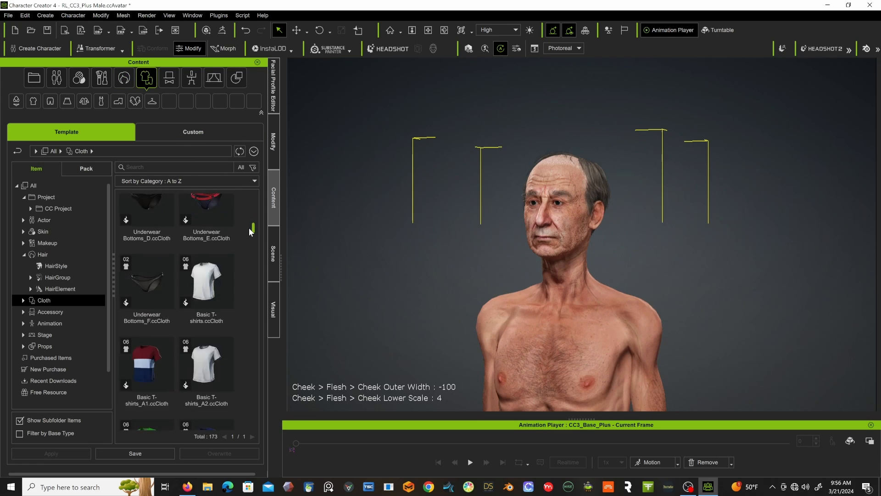
# Dress the character in Layered sweater_A1 and Rocker Jeans_A1 from the template Cloth library.
pyautogui.moveTo(249, 228); pyautogui.dragTo(243, 254)
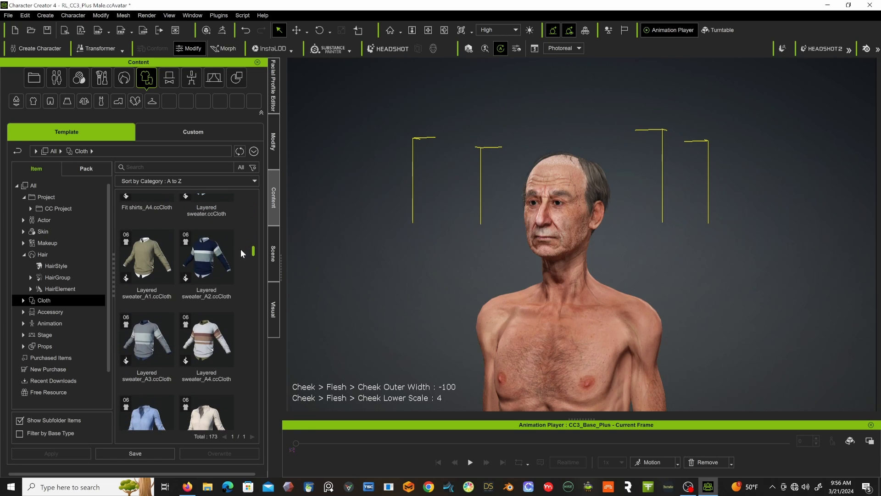
pyautogui.doubleClick(155, 244)
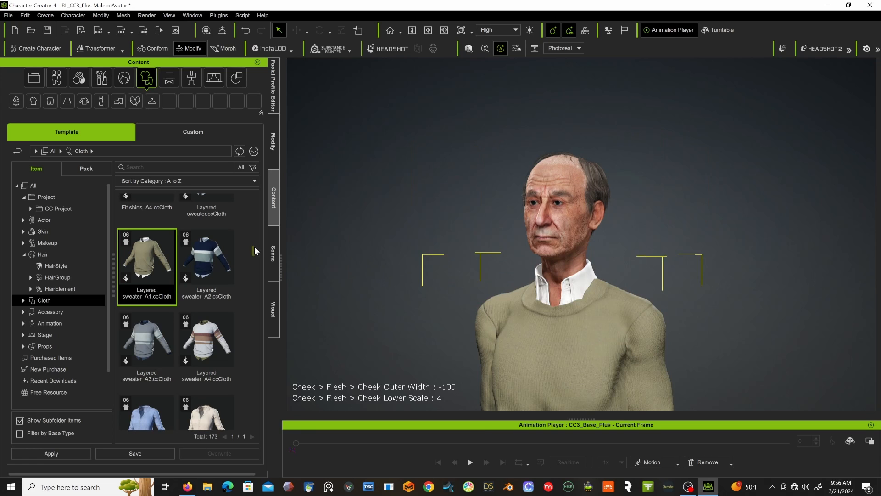
pyautogui.moveTo(255, 256); pyautogui.dragTo(235, 295)
pyautogui.doubleClick(197, 252)
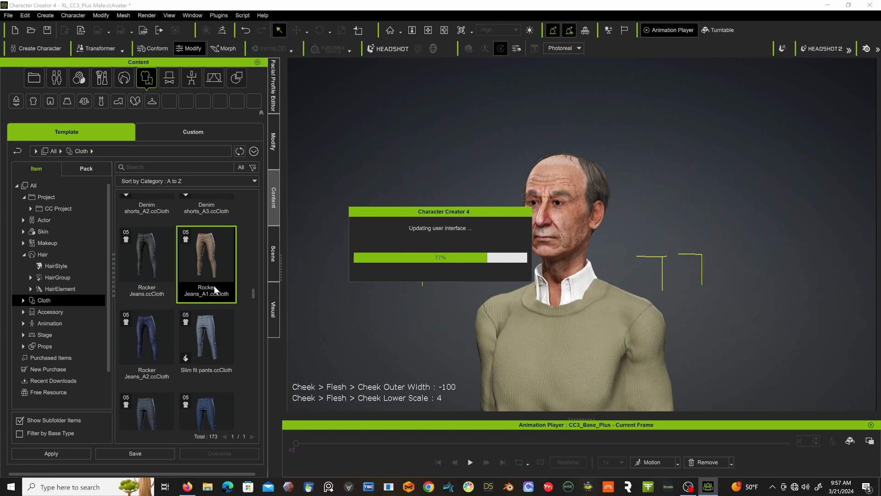
# Put the Sport sneakers_A2 shoes on the character and look over the outfit.
pyautogui.moveTo(254, 296); pyautogui.dragTo(239, 365)
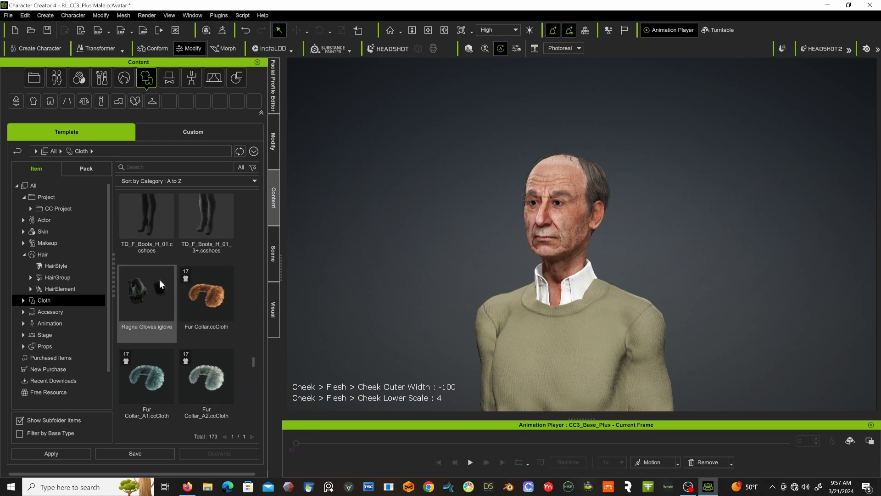
pyautogui.click(118, 102)
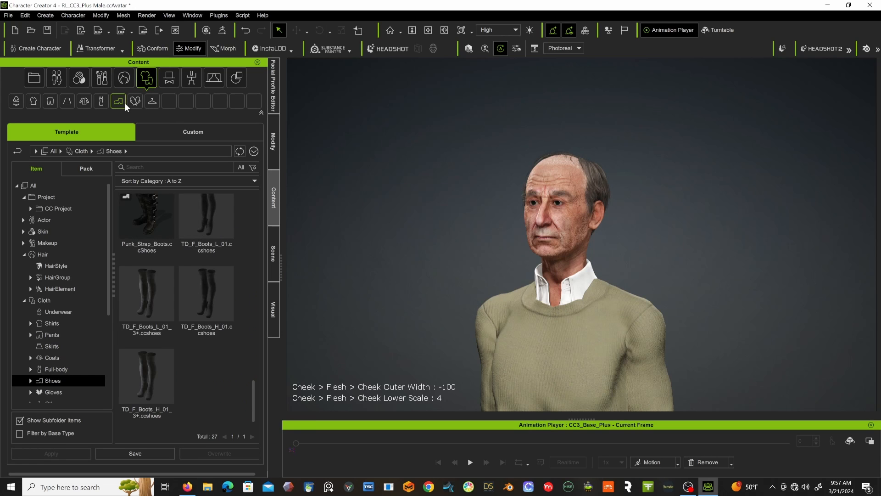
pyautogui.moveTo(252, 399); pyautogui.dragTo(233, 290)
pyautogui.scroll(5, 225, 252)
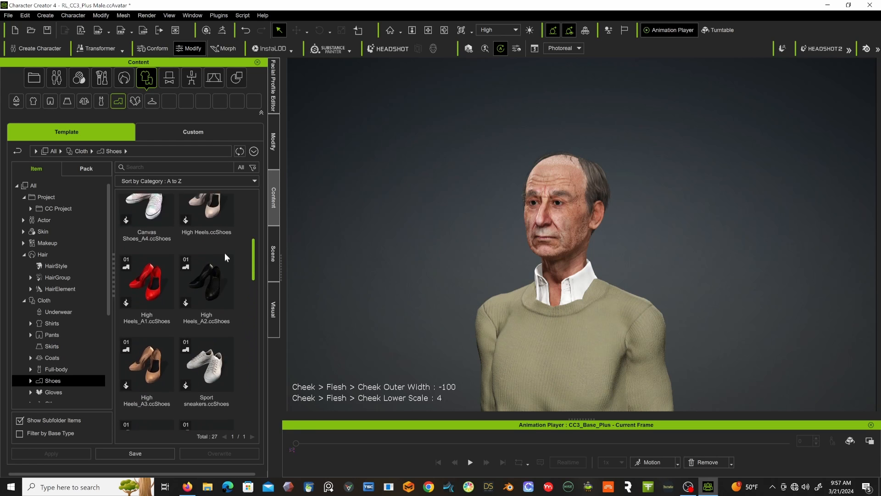
pyautogui.scroll(-5, 215, 248)
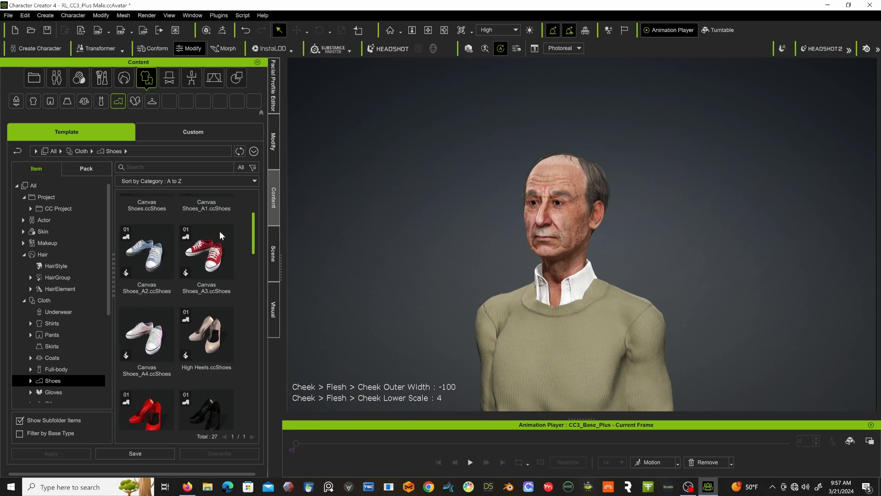
pyautogui.scroll(-3, 211, 284)
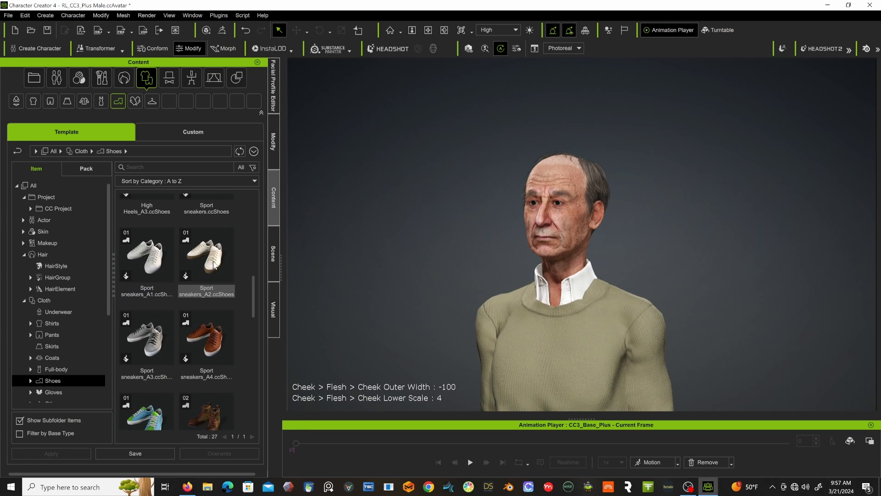
pyautogui.doubleClick(214, 265)
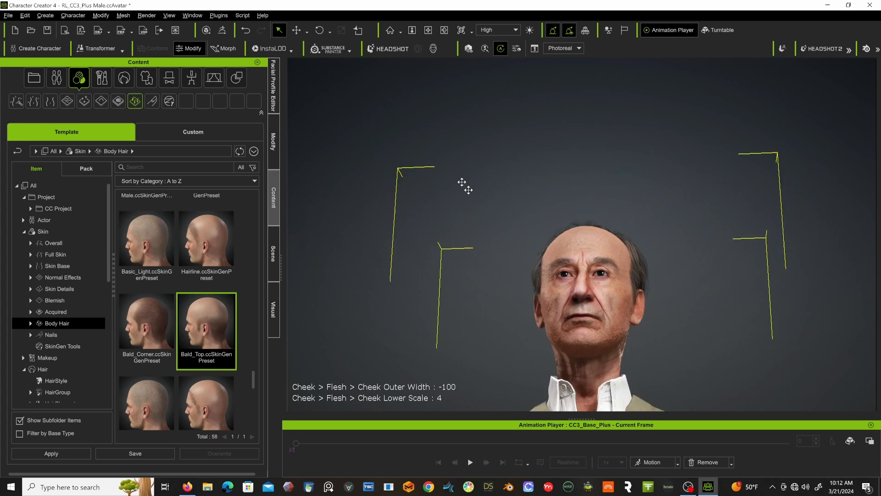
pyautogui.moveTo(462, 182); pyautogui.dragTo(431, 139, button='middle')
pyautogui.moveTo(431, 139); pyautogui.dragTo(541, 259, button='right')
pyautogui.scroll(-5, 539, 254)
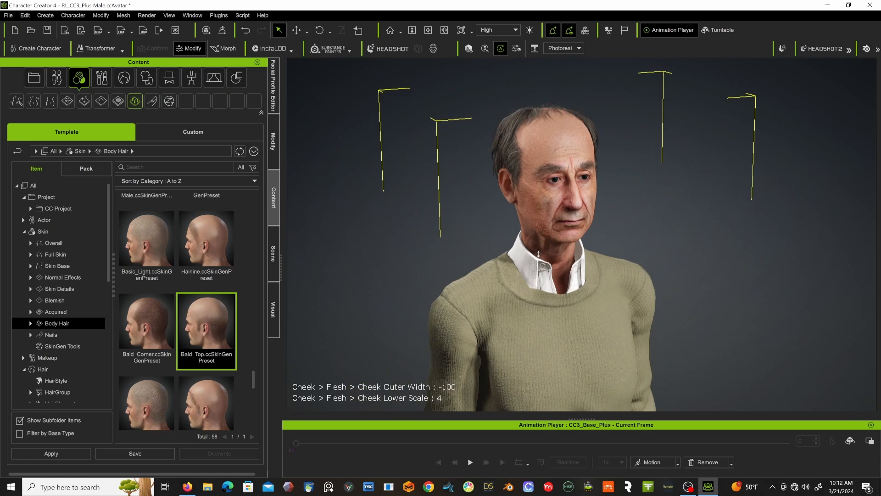
# View the dressed character full-length, from head to shoes.
pyautogui.scroll(-6, 538, 253)
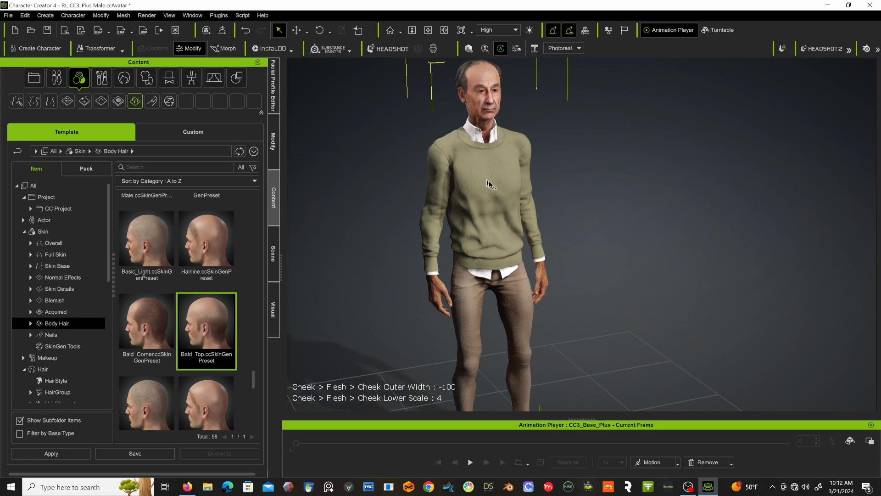
pyautogui.scroll(-1, 485, 176)
pyautogui.keyDown('alt'); pyautogui.moveTo(484, 176); pyautogui.dragTo(490, 183); pyautogui.keyUp('alt')
pyautogui.moveTo(489, 184); pyautogui.dragTo(463, 153, button='middle')
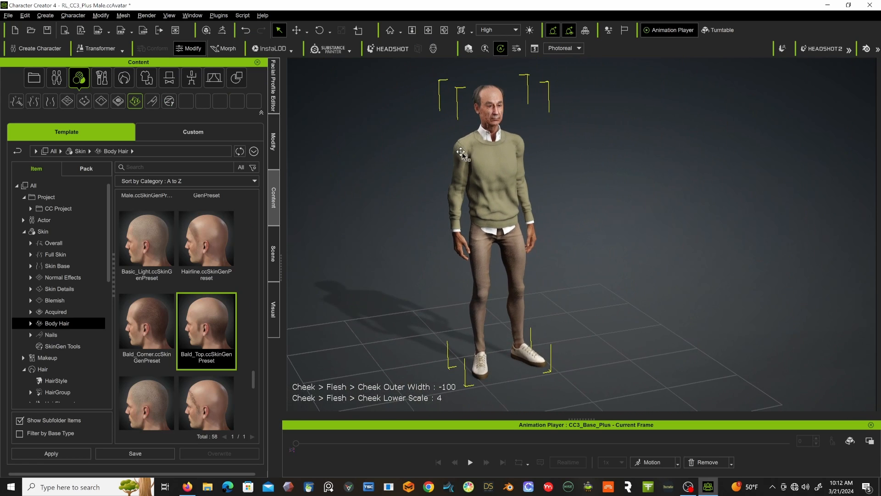
pyautogui.keyDown('alt'); pyautogui.moveTo(462, 153); pyautogui.dragTo(491, 148); pyautogui.keyUp('alt')
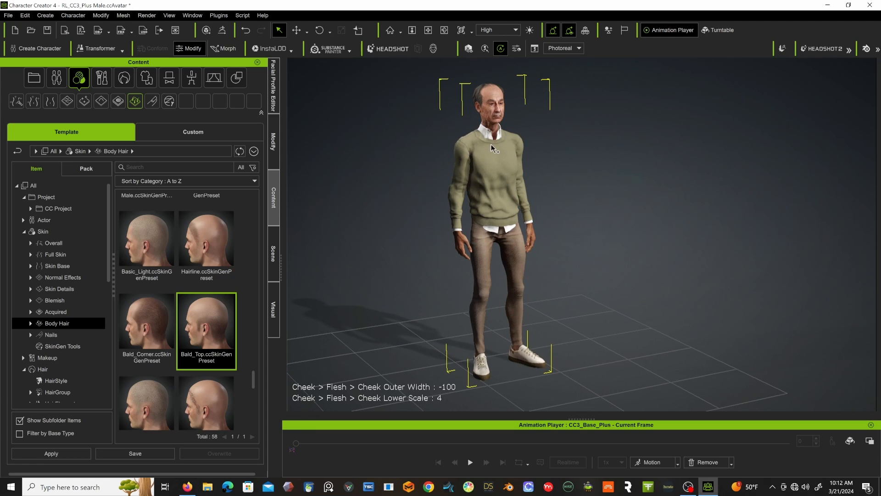
# Browse the custom Cloth library for other garments that could suit the character.
pyautogui.click(204, 131)
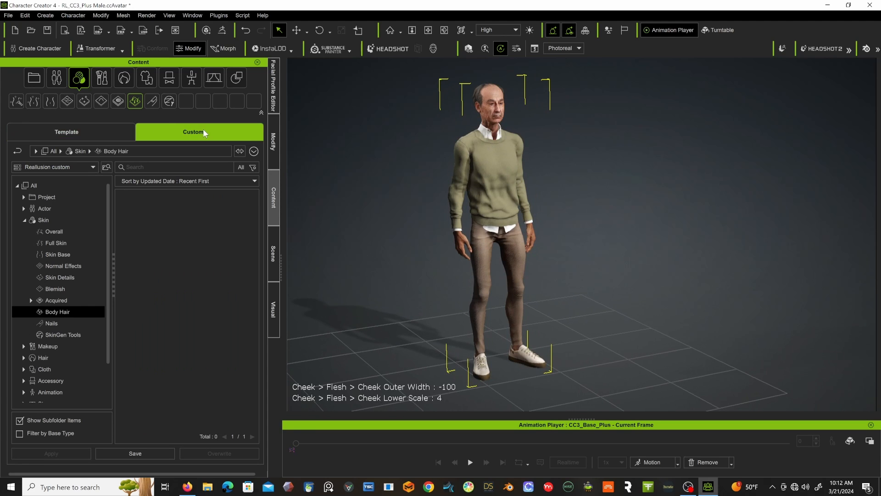
pyautogui.click(148, 81)
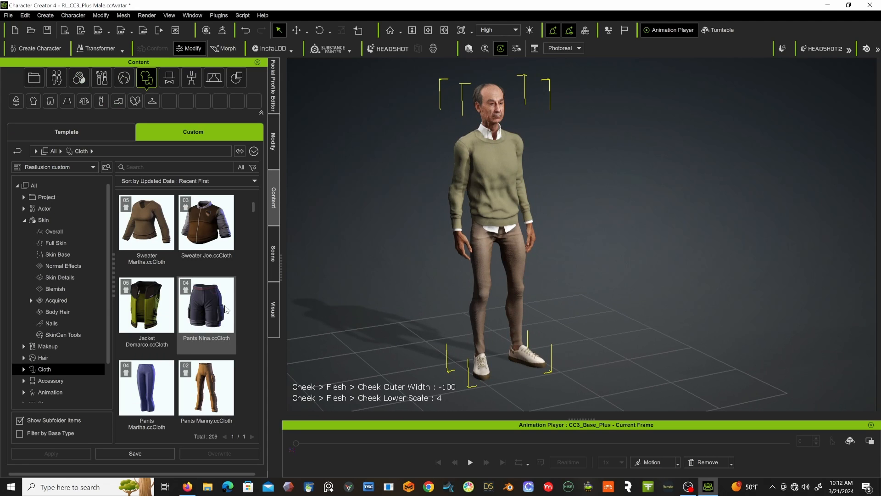
pyautogui.scroll(-3, 219, 314)
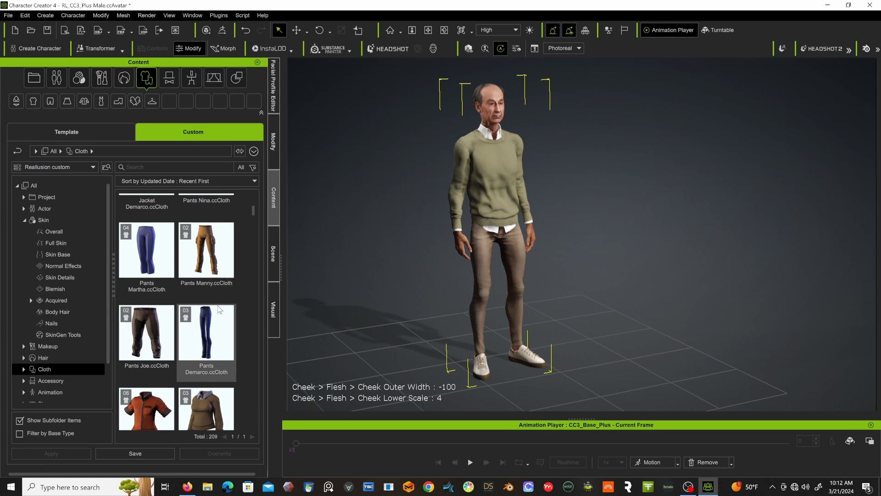
pyautogui.scroll(-5, 154, 263)
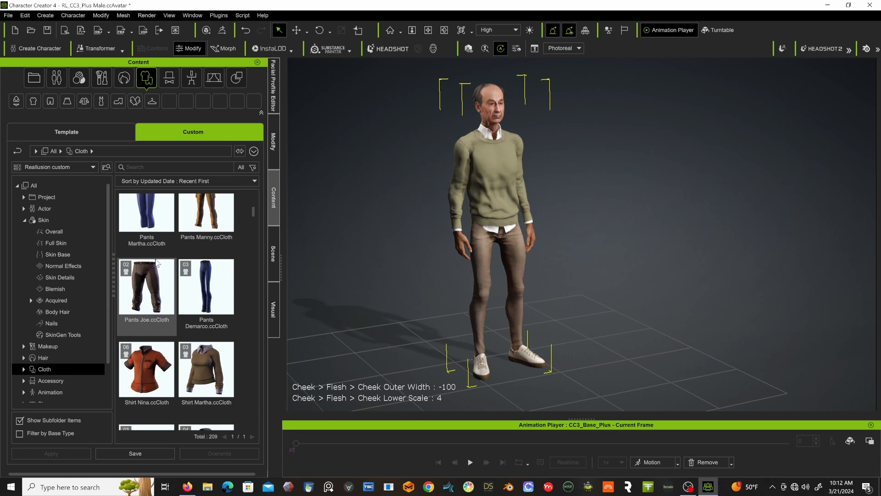
pyautogui.scroll(-3, 156, 263)
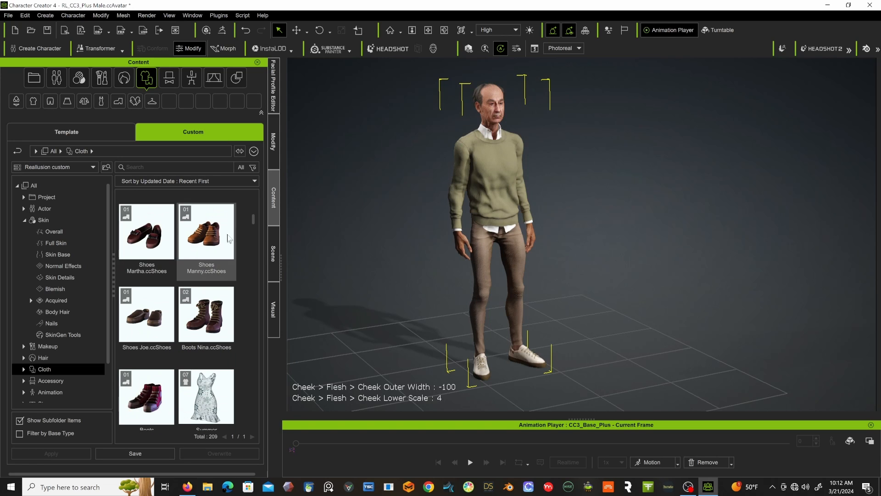
pyautogui.scroll(5, 253, 221)
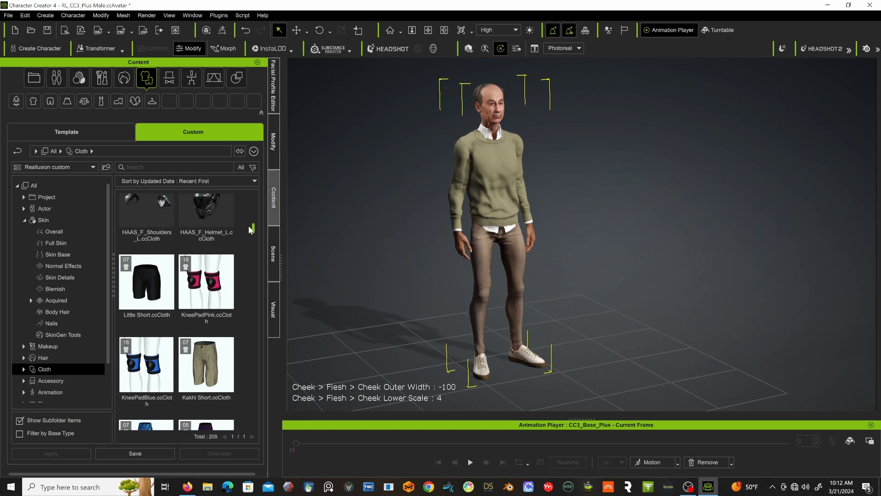
pyautogui.scroll(-2, 244, 232)
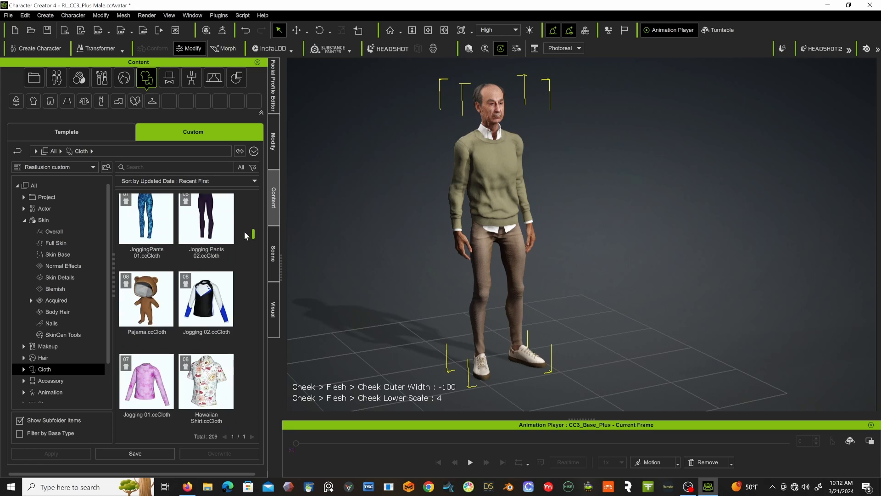
pyautogui.scroll(3, 244, 233)
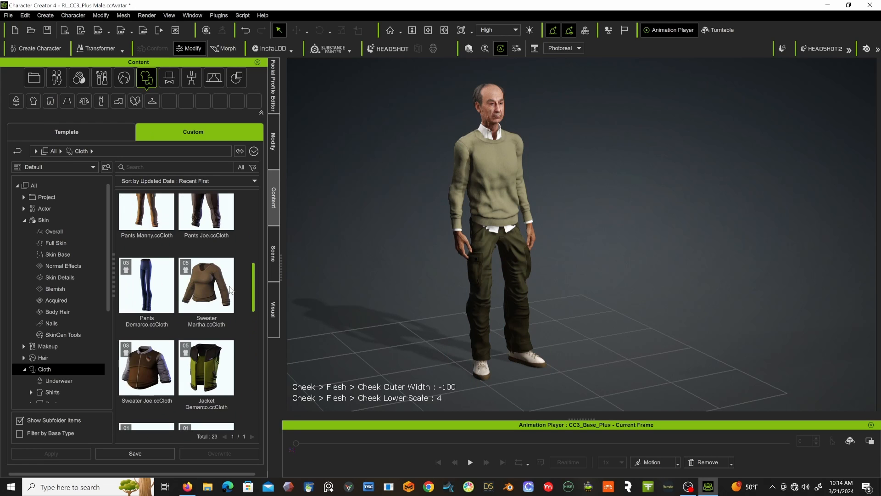
pyautogui.scroll(-3, 228, 277)
pyautogui.scroll(1, 228, 277)
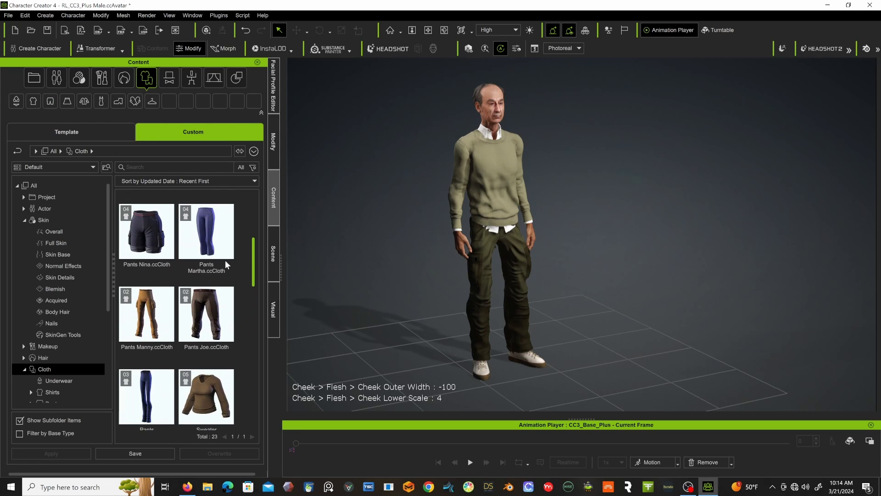
# Put Pants Joe from the custom Cloth library on the character and delete the Pants_Long garment from the scene.
pyautogui.doubleClick(199, 313)
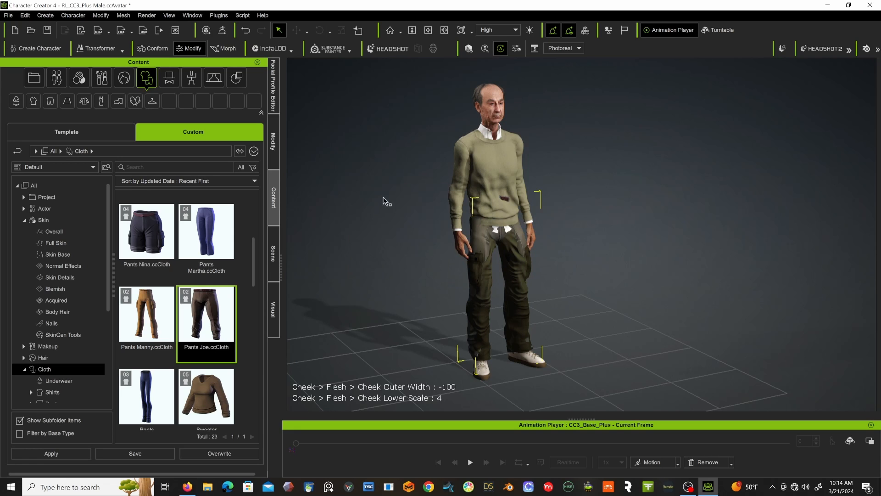
pyautogui.click(274, 238)
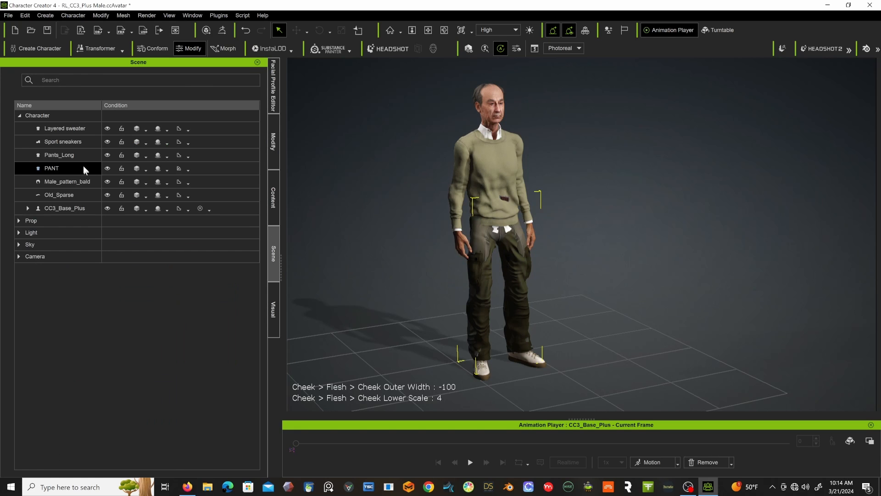
pyautogui.doubleClick(75, 156)
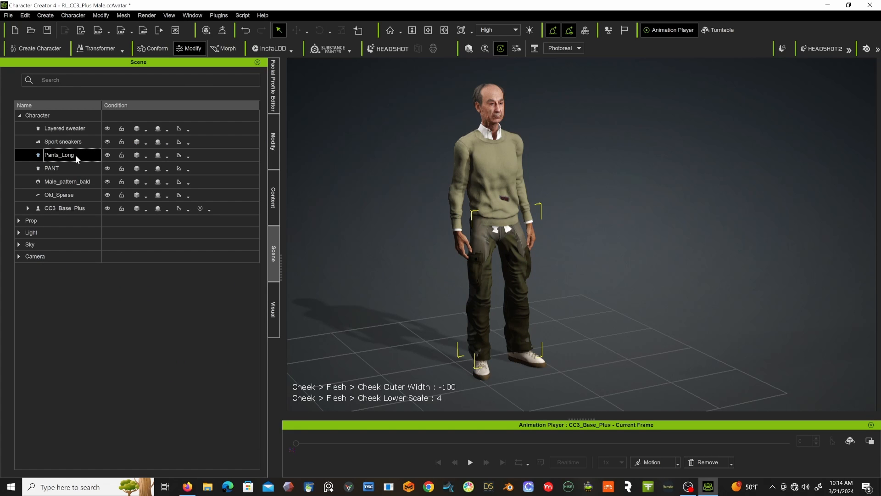
pyautogui.press('Delete')
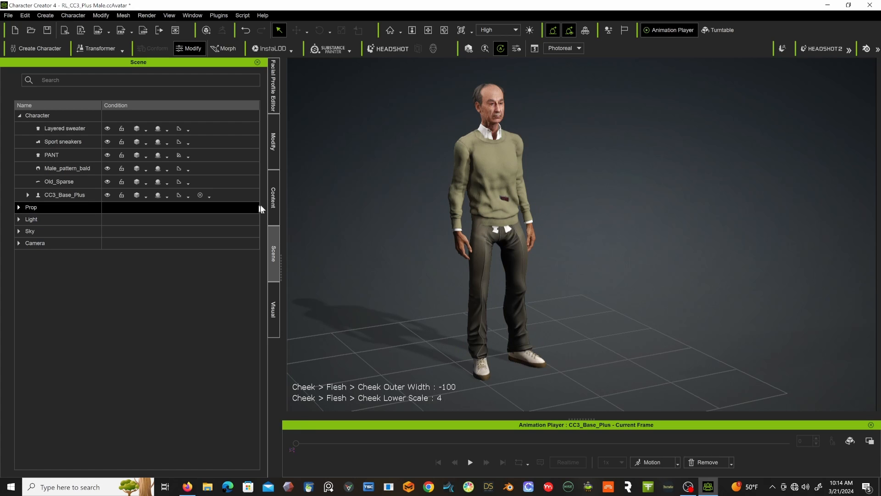
pyautogui.click(276, 145)
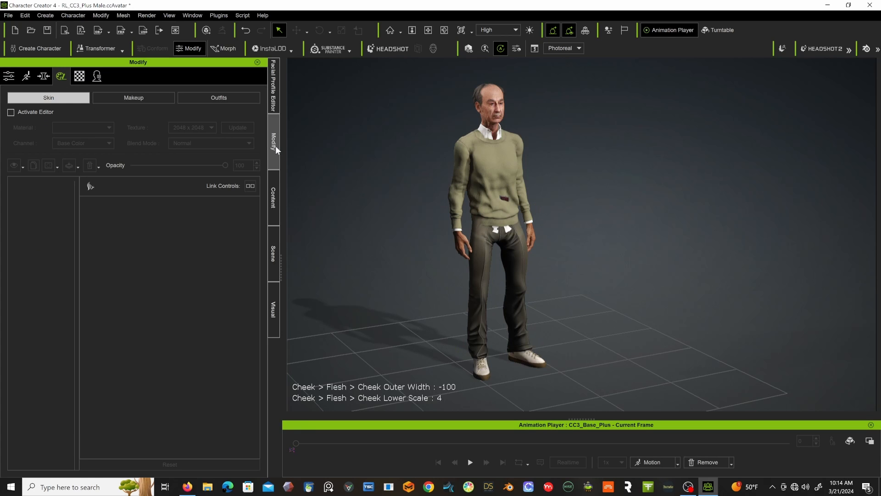
pyautogui.click(18, 78)
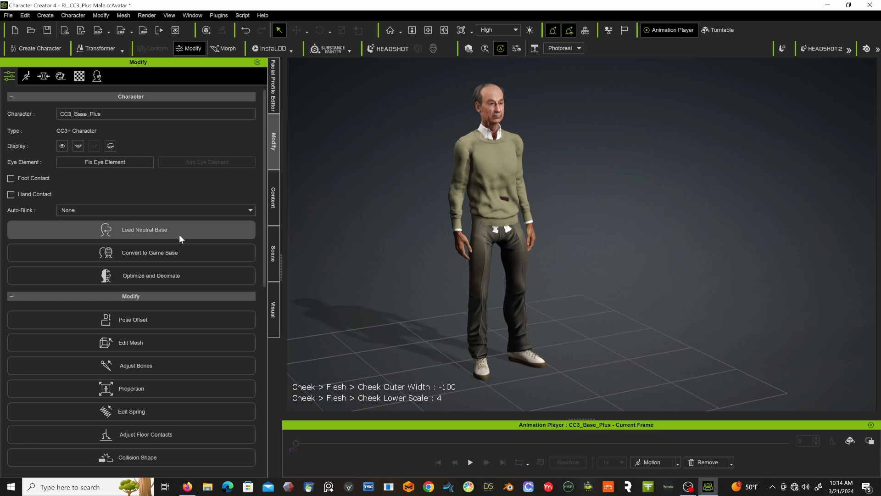
pyautogui.scroll(-2, 179, 234)
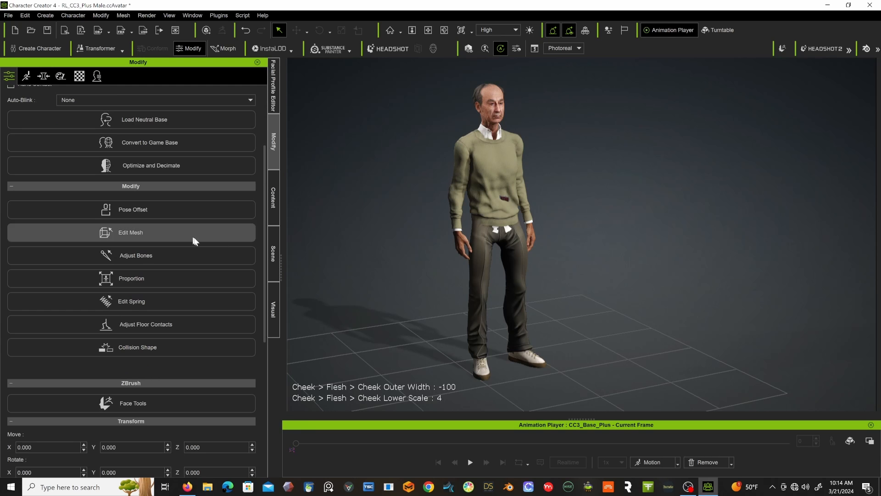
pyautogui.scroll(-2, 188, 255)
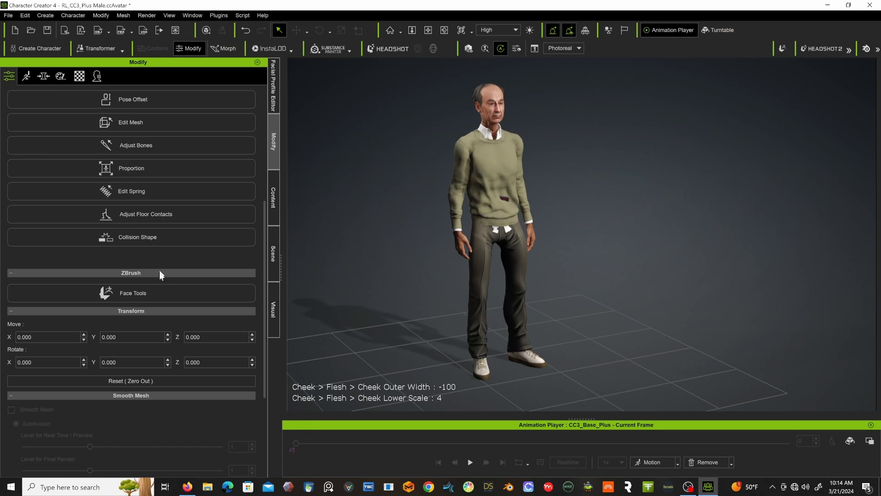
pyautogui.scroll(-3, 178, 289)
pyautogui.scroll(-1, 178, 286)
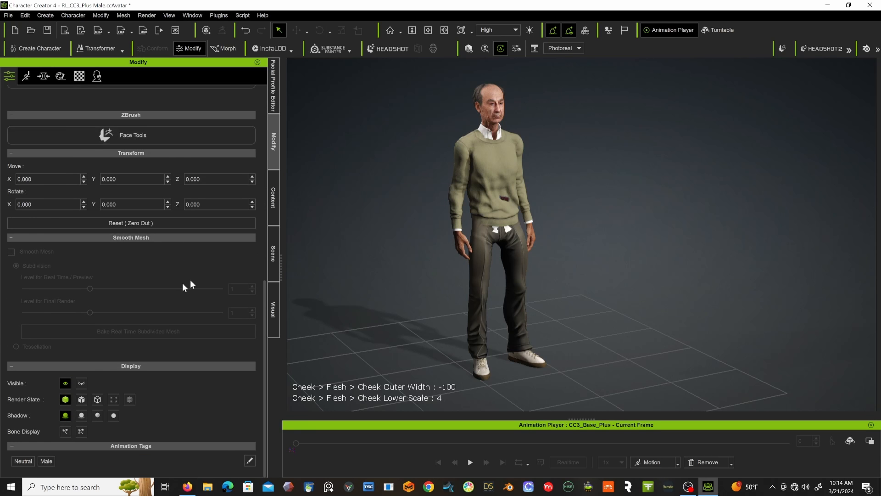
# Select the PANT garment and open Cloth Layer Settings from its Conform options.
pyautogui.click(274, 239)
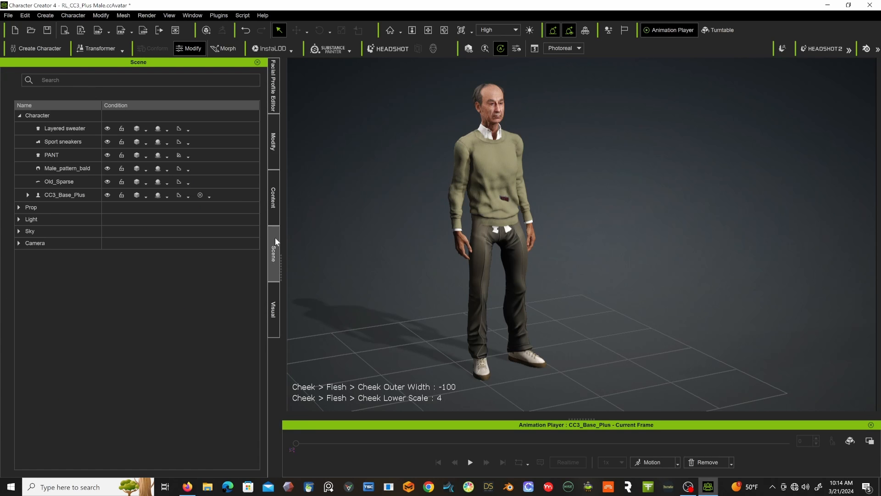
pyautogui.click(79, 155)
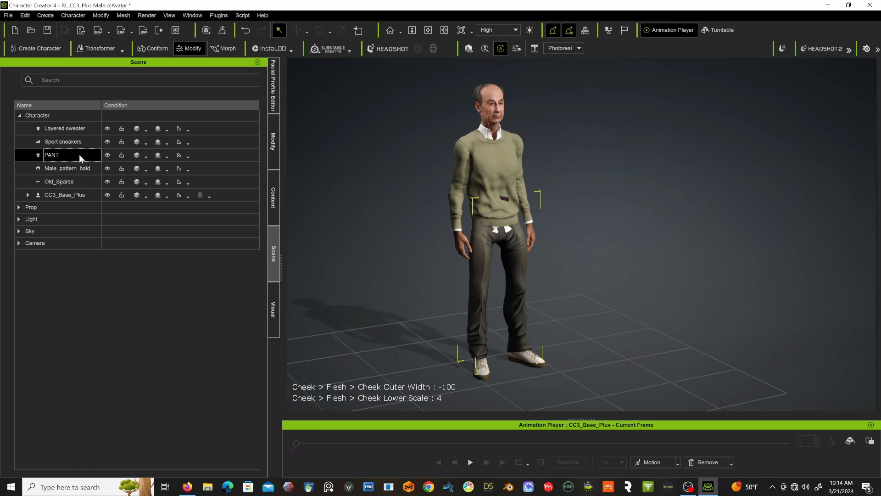
pyautogui.click(275, 155)
pyautogui.scroll(4, 181, 276)
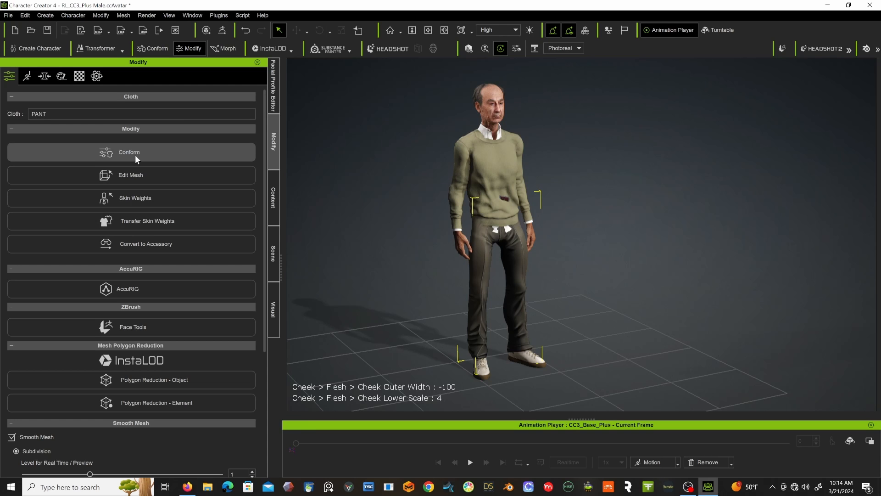
pyautogui.click(135, 155)
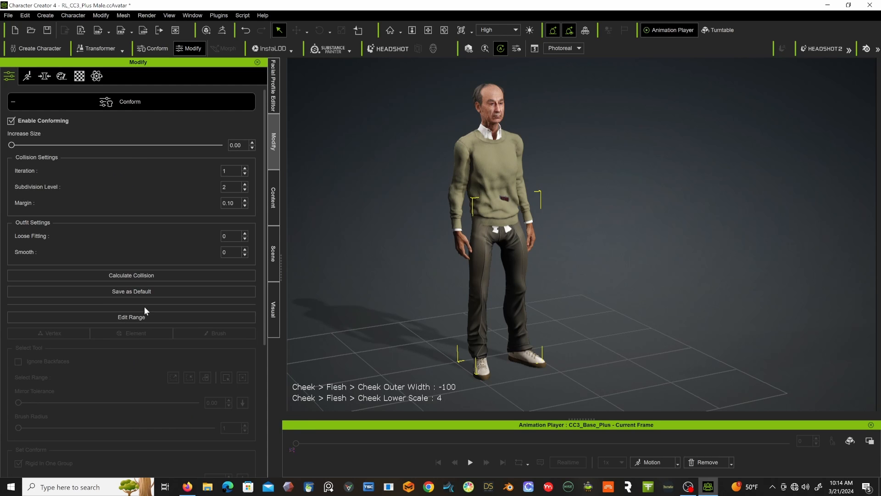
pyautogui.scroll(-2, 142, 270)
pyautogui.scroll(2, 141, 269)
pyautogui.scroll(-3, 206, 248)
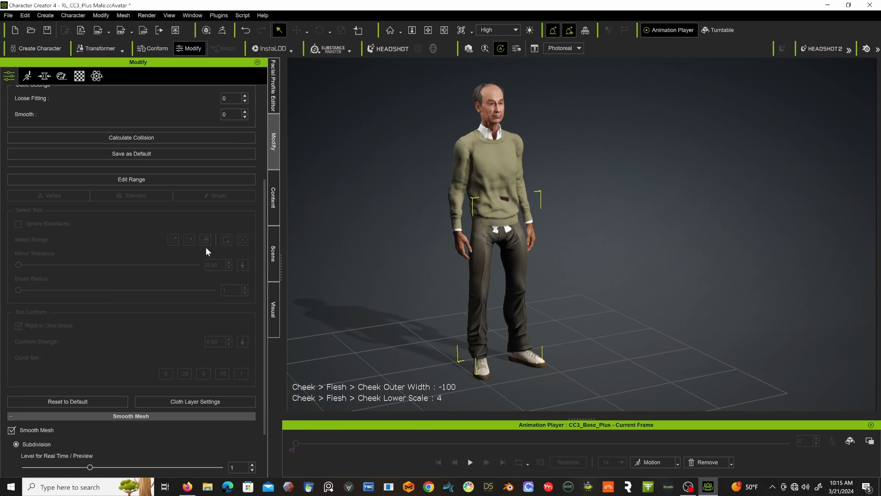
pyautogui.scroll(-2, 205, 247)
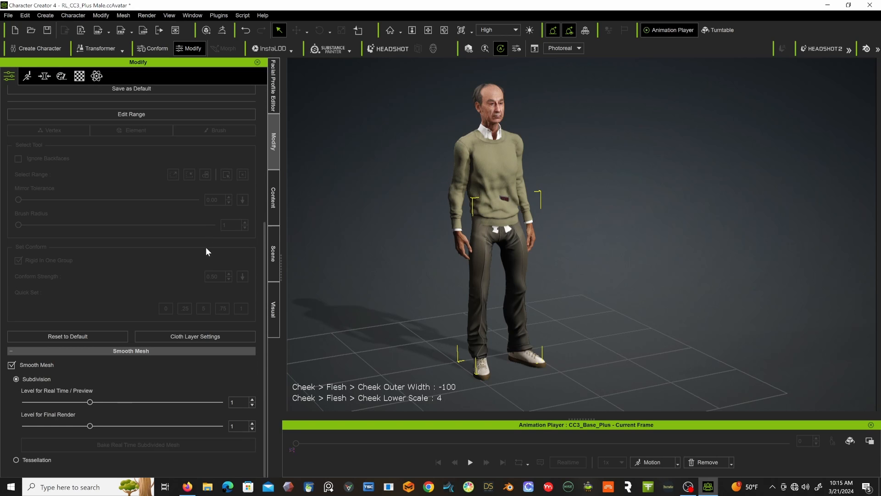
pyautogui.click(180, 338)
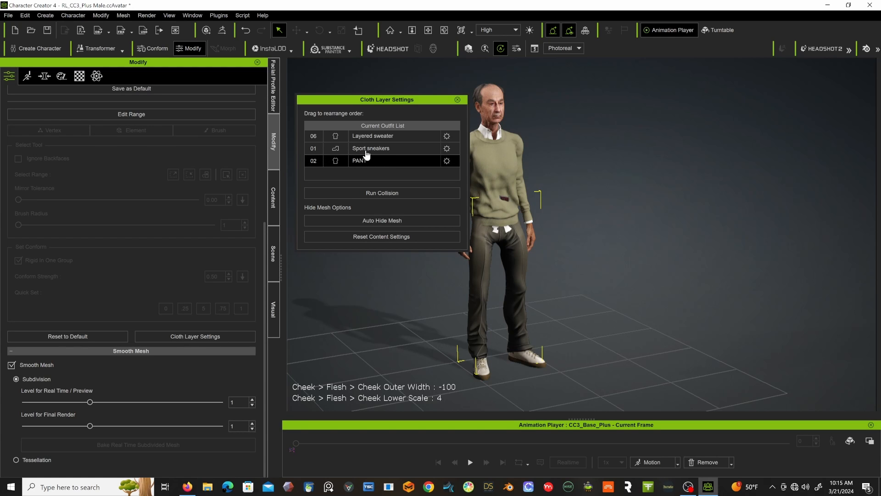
# Place Sport sneakers beneath PANT in the cloth layer order, run the collision and close the layer settings.
pyautogui.moveTo(367, 152); pyautogui.dragTo(364, 169)
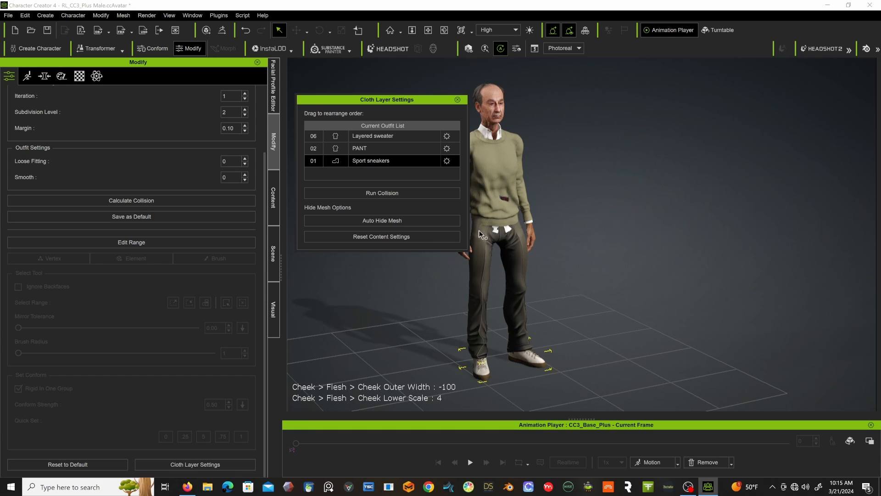
pyautogui.click(382, 193)
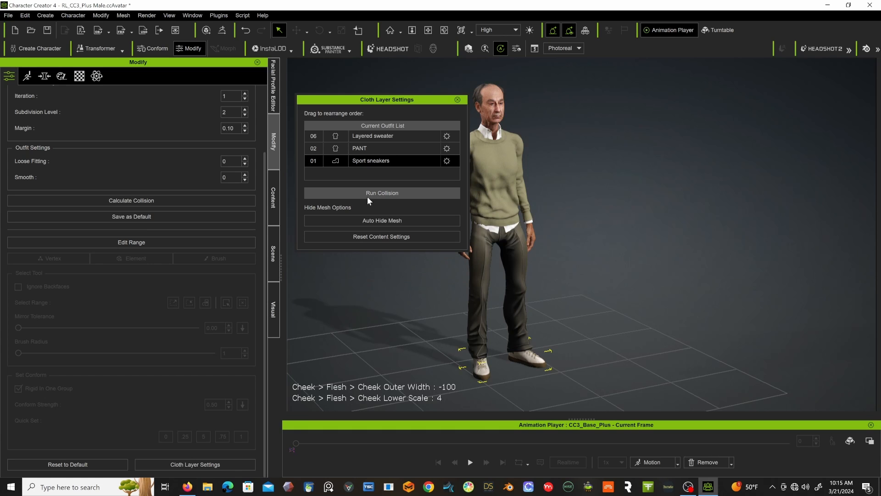
pyautogui.click(367, 197)
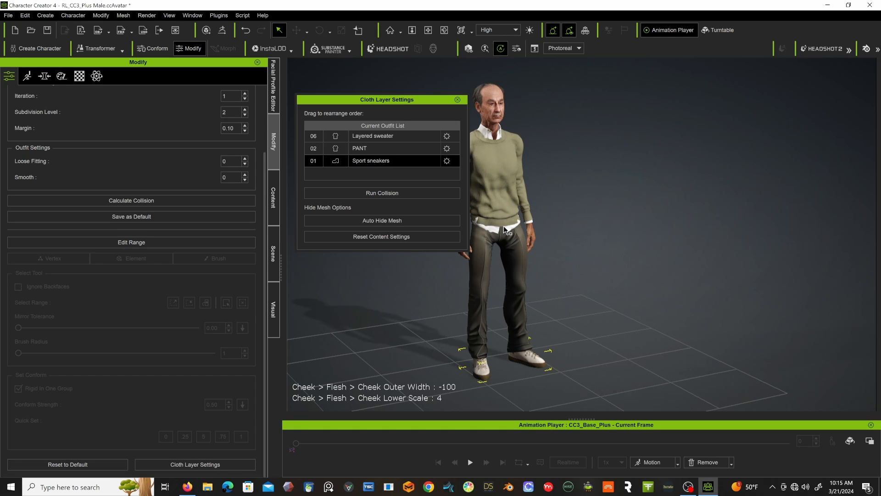
pyautogui.click(390, 193)
pyautogui.click(458, 100)
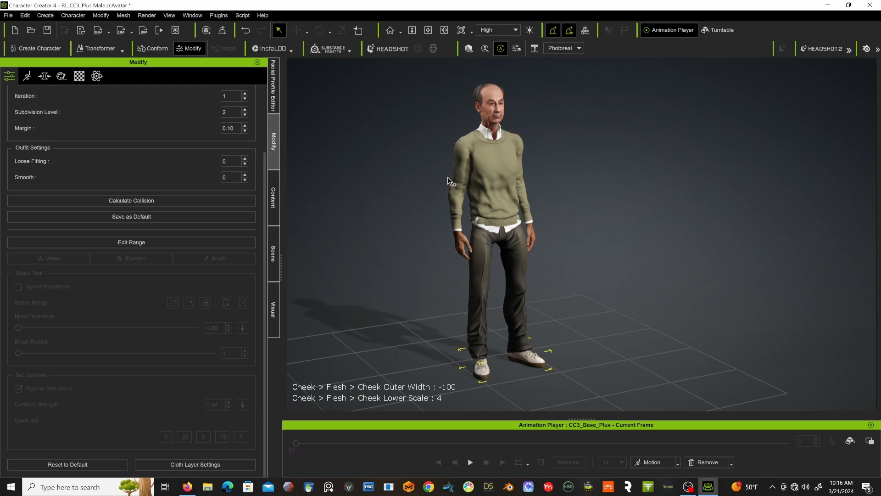
# Examine the sweater hem, shirt tail and trousers from behind the character.
pyautogui.moveTo(440, 178); pyautogui.dragTo(701, 179, button='right')
pyautogui.moveTo(559, 200)
pyautogui.mouseDown(button='right')
pyautogui.moveTo(685, 203)
pyautogui.moveTo(567, 193)
pyautogui.mouseUp(button='right')
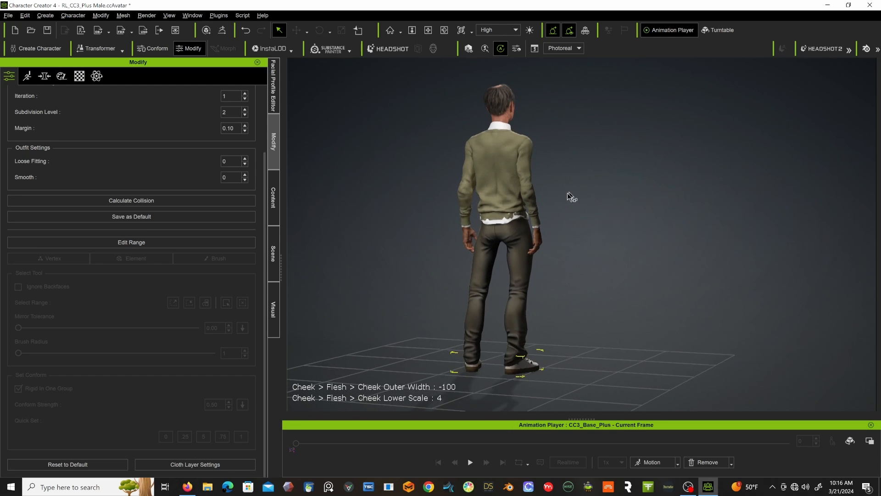
pyautogui.scroll(6, 537, 209)
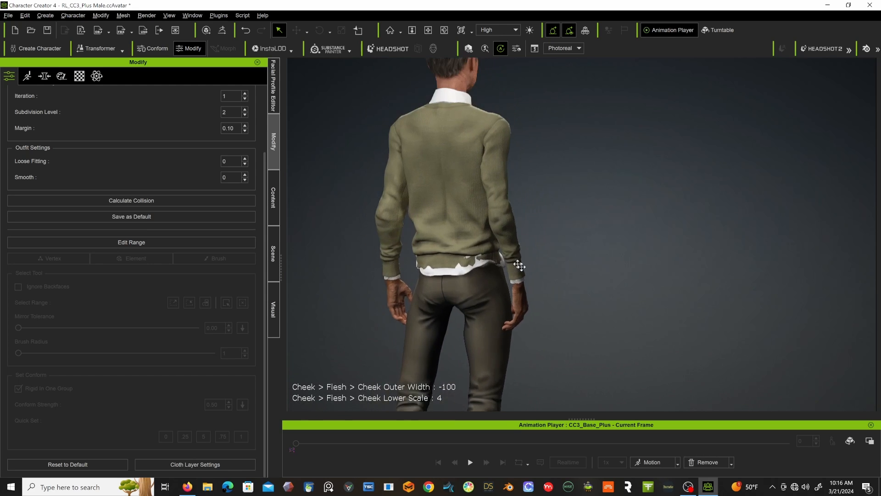
pyautogui.moveTo(519, 266); pyautogui.dragTo(565, 295, button='middle')
pyautogui.moveTo(530, 229); pyautogui.dragTo(417, 250, button='right')
pyautogui.scroll(1, 457, 207)
pyautogui.moveTo(461, 225); pyautogui.dragTo(509, 243, button='right')
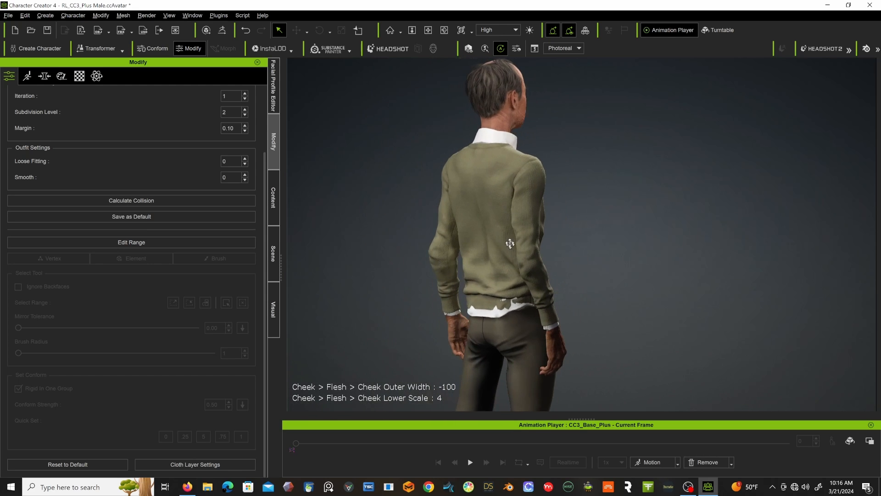
# Leave the Conform settings and open the Layered sweater for mesh editing.
pyautogui.moveTo(510, 243); pyautogui.dragTo(464, 193, button='middle')
pyautogui.scroll(3, 208, 238)
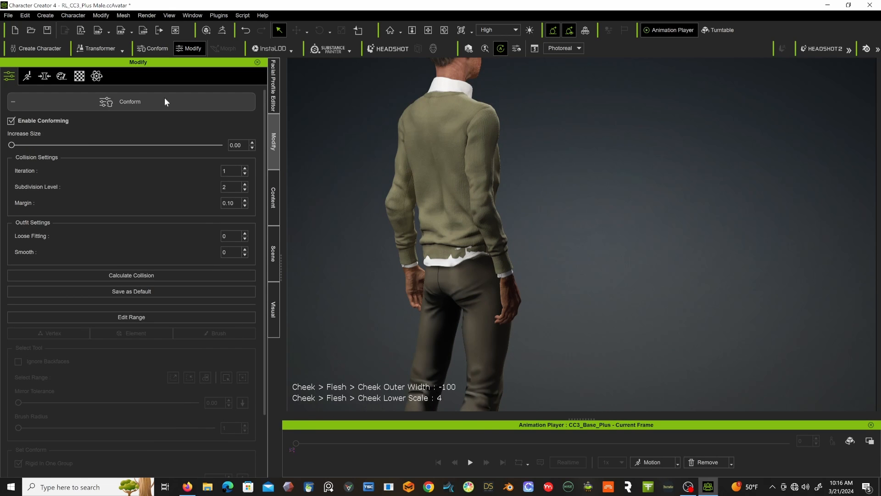
pyautogui.scroll(-10, 146, 111)
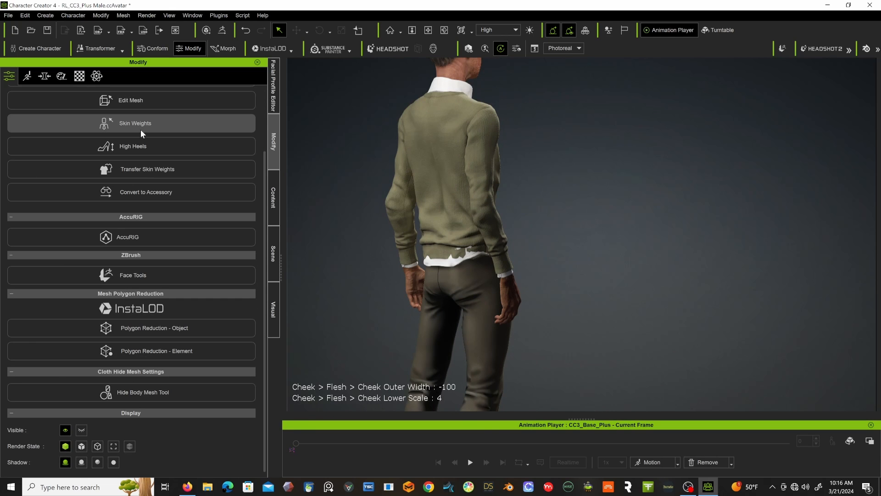
pyautogui.click(142, 105)
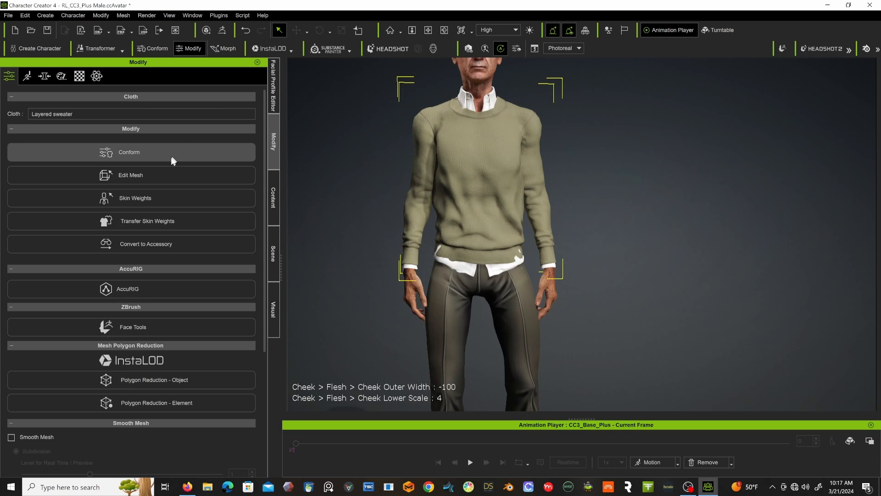
pyautogui.click(160, 175)
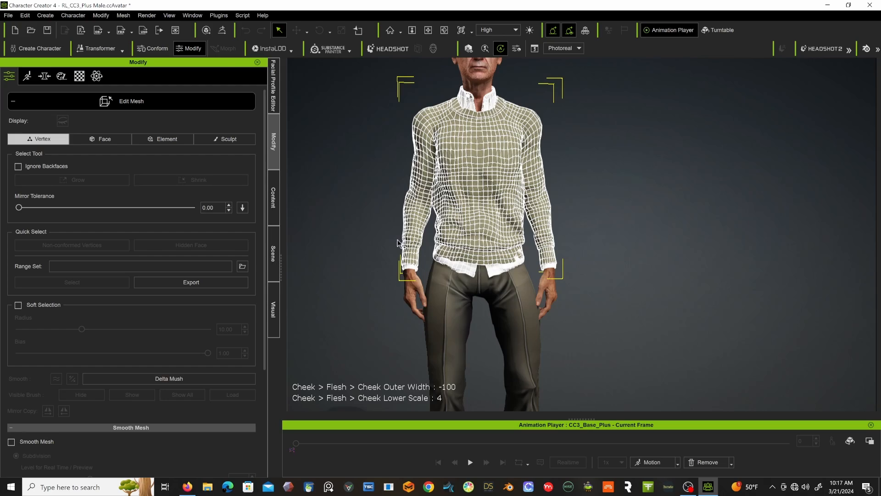
# Turn on soft selection for the sweater's vertices and reduce its radius to about 4.54.
pyautogui.scroll(10, 446, 257)
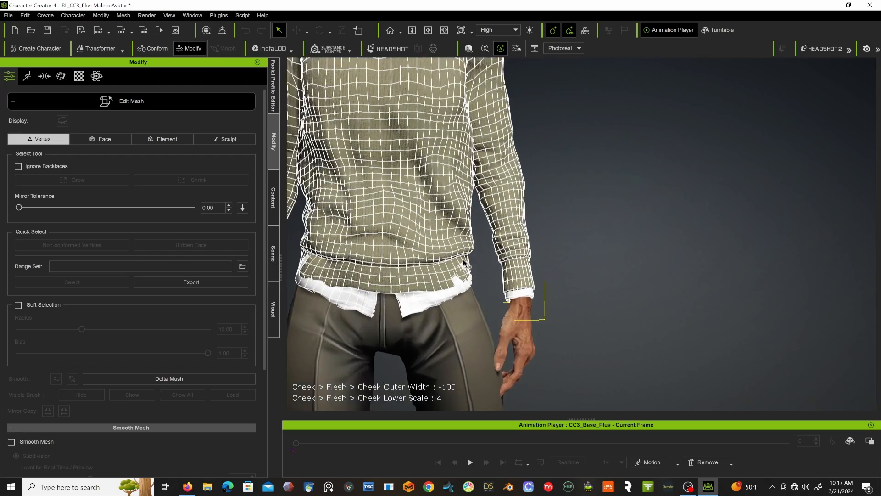
pyautogui.moveTo(449, 263); pyautogui.dragTo(546, 238, button='middle')
pyautogui.keyDown('alt'); pyautogui.moveTo(468, 254); pyautogui.dragTo(452, 246); pyautogui.keyUp('alt')
pyautogui.click(445, 243)
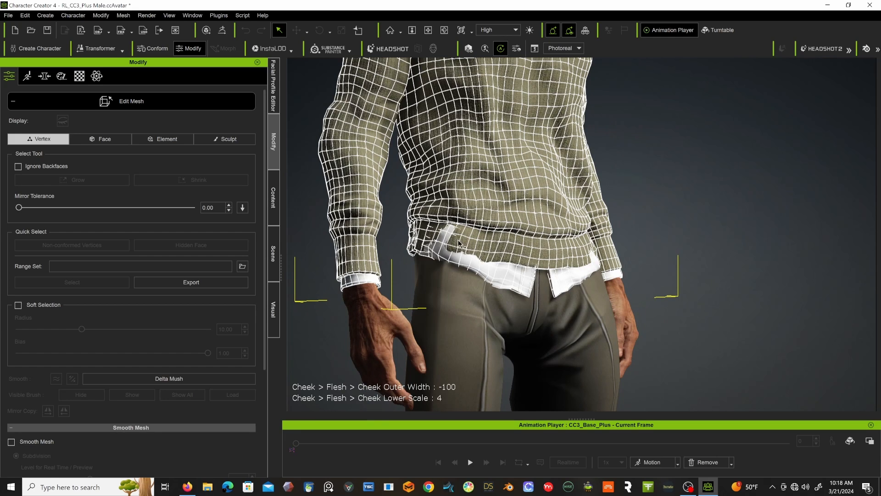
pyautogui.moveTo(494, 222); pyautogui.dragTo(347, 236, button='right')
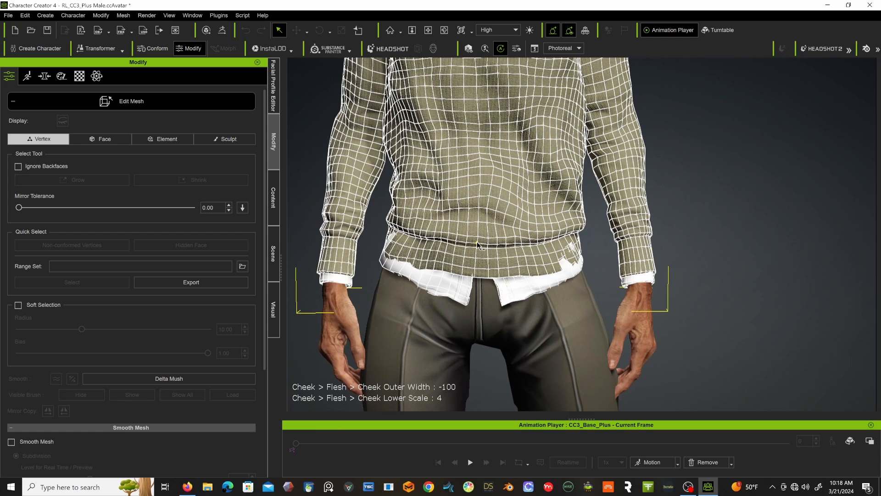
pyautogui.click(19, 305)
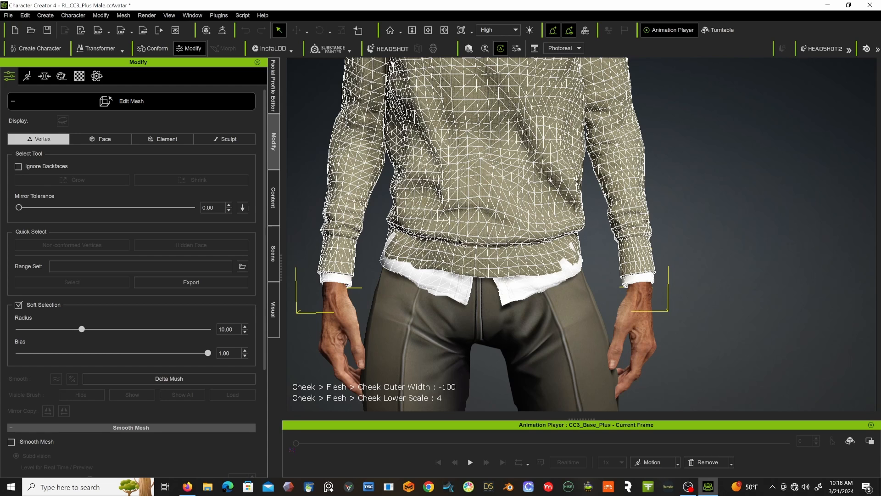
pyautogui.click(458, 222)
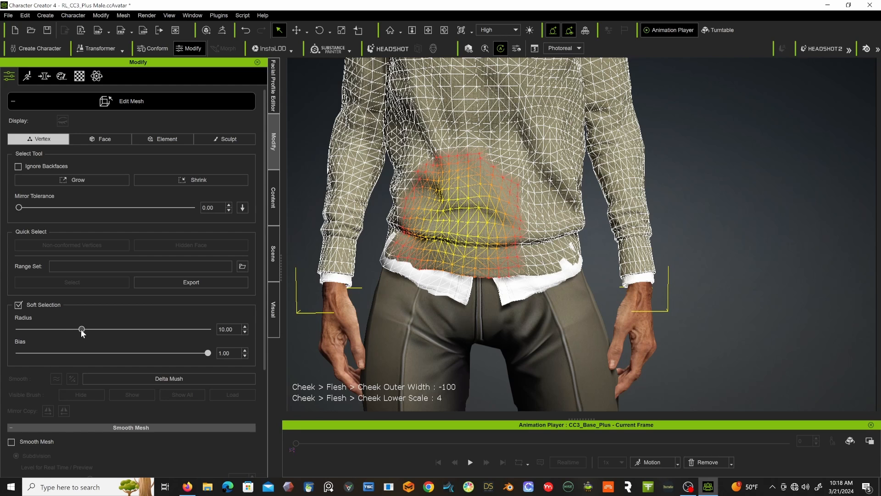
pyautogui.moveTo(81, 330); pyautogui.dragTo(48, 331)
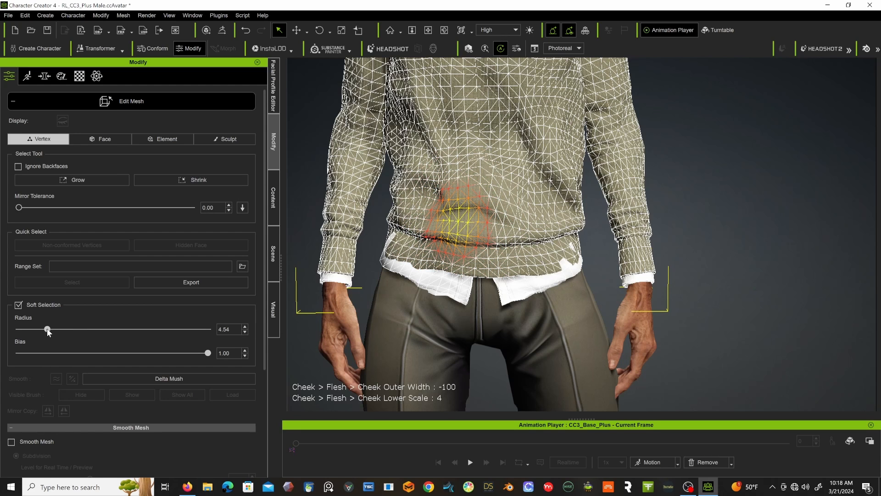
# Select a vertex where the shirt pokes through at the character's left hip and move the soft selection to cover it.
pyautogui.click(562, 269)
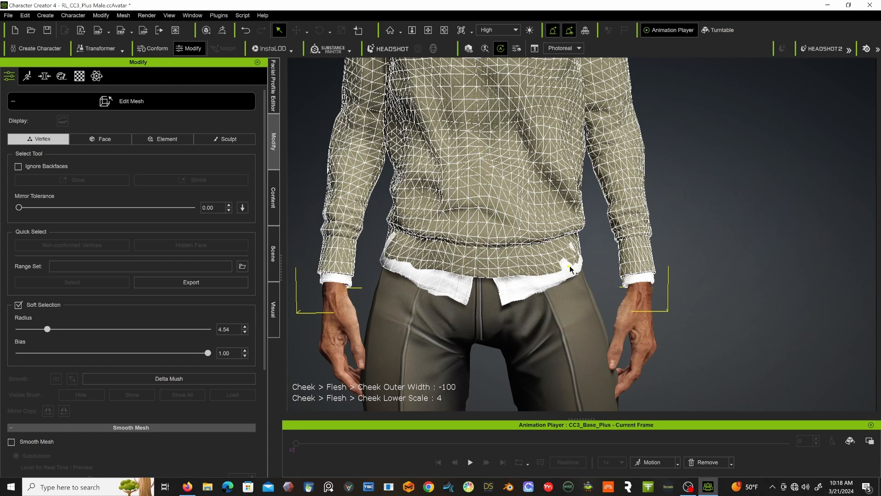
pyautogui.click(571, 268)
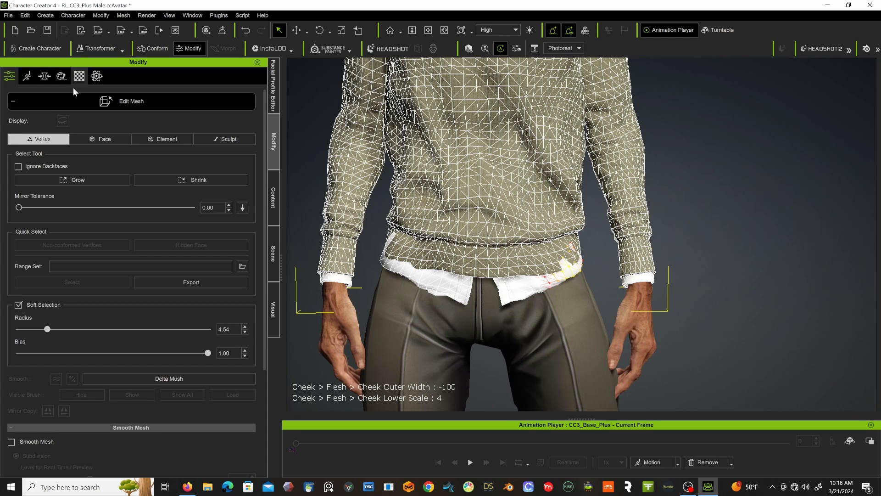
pyautogui.click(297, 31)
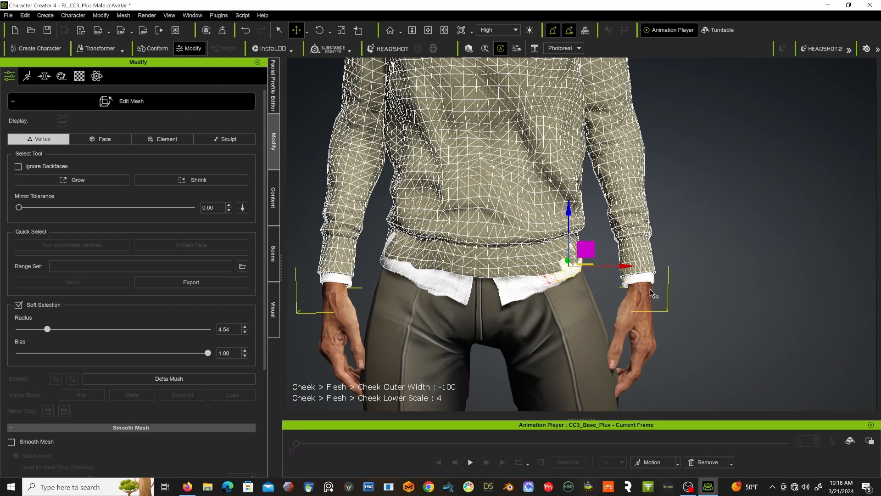
pyautogui.scroll(2, 620, 348)
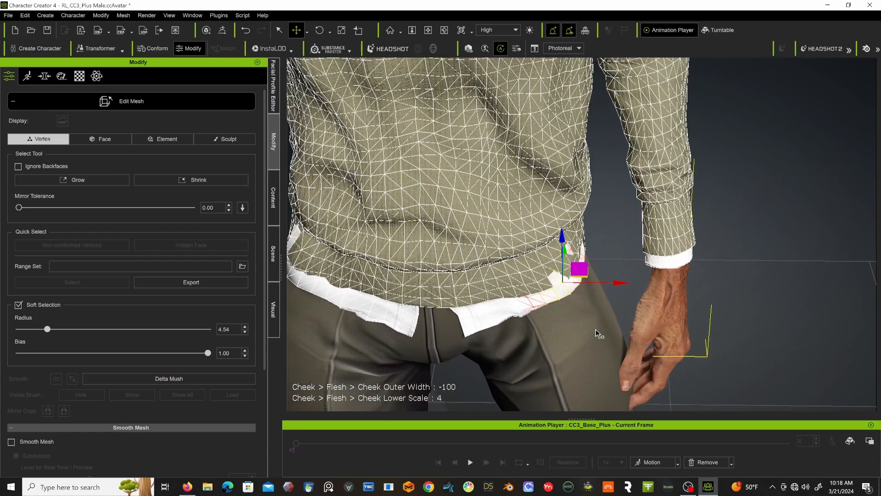
pyautogui.scroll(5, 599, 334)
pyautogui.moveTo(622, 276); pyautogui.dragTo(602, 298, button='right')
pyautogui.moveTo(591, 287); pyautogui.dragTo(597, 263)
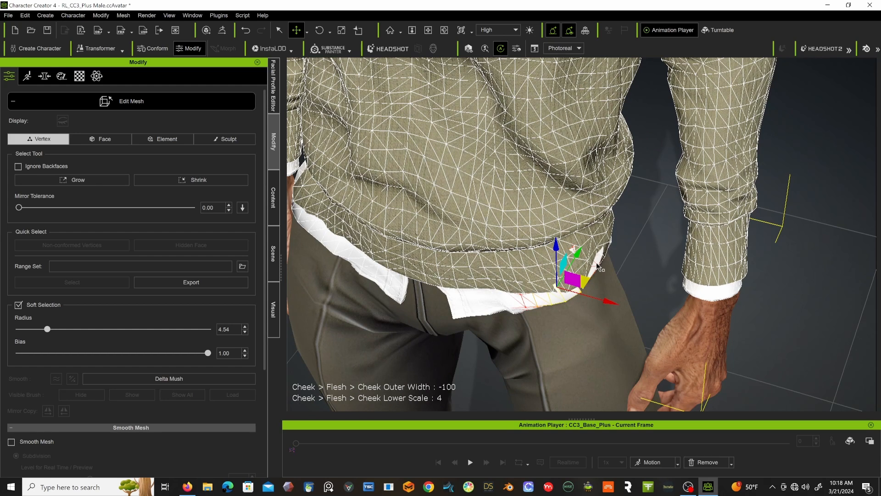
# Select a vertex slightly higher on the sweater's left-hip hem and pull it outward over the shirt.
pyautogui.press('q')
pyautogui.click(573, 248)
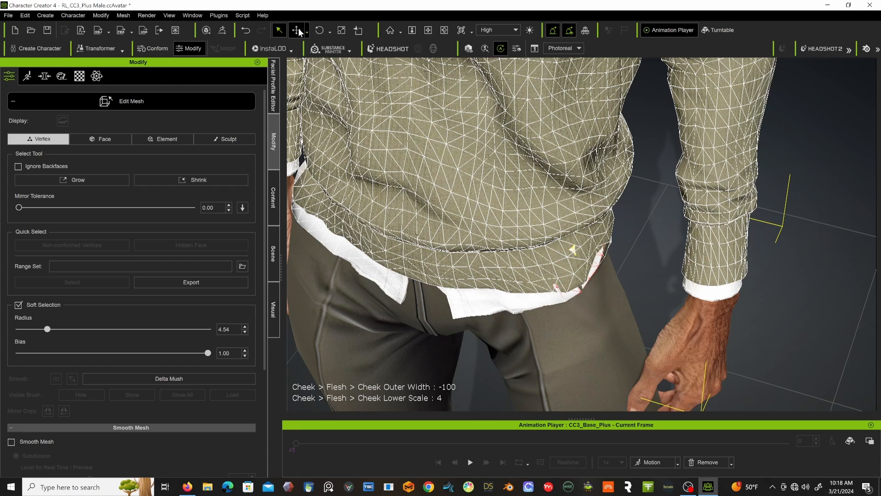
pyautogui.press('w')
pyautogui.moveTo(605, 244); pyautogui.dragTo(603, 241)
pyautogui.moveTo(572, 281); pyautogui.dragTo(523, 174, button='right')
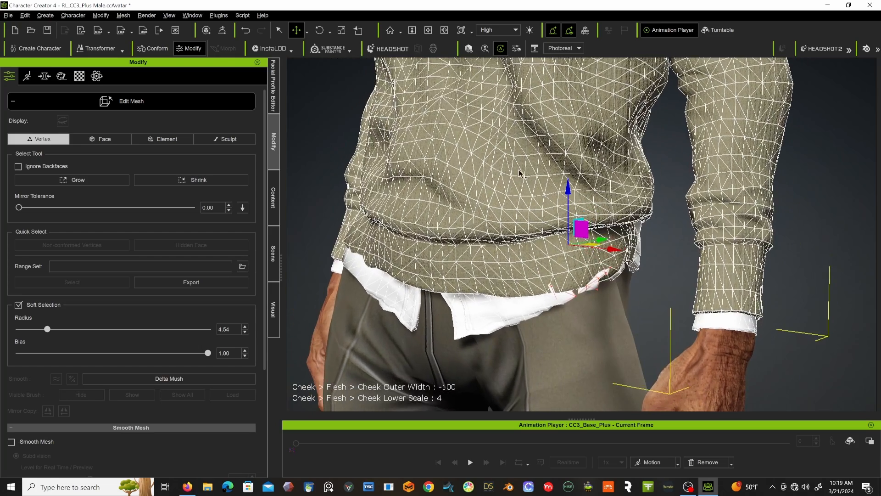
pyautogui.moveTo(581, 254); pyautogui.dragTo(597, 303, button='right')
pyautogui.scroll(5, 598, 303)
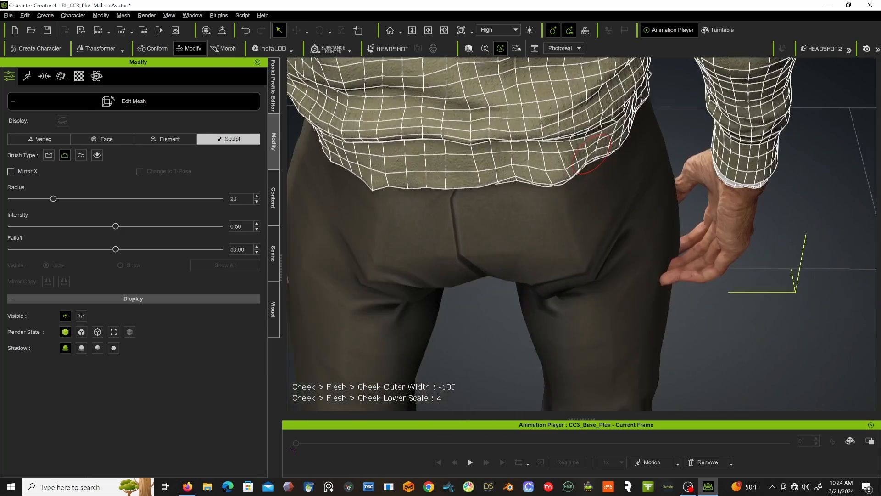
pyautogui.moveTo(852, 179); pyautogui.dragTo(320, 116, button='right')
pyautogui.scroll(-5, 787, 152)
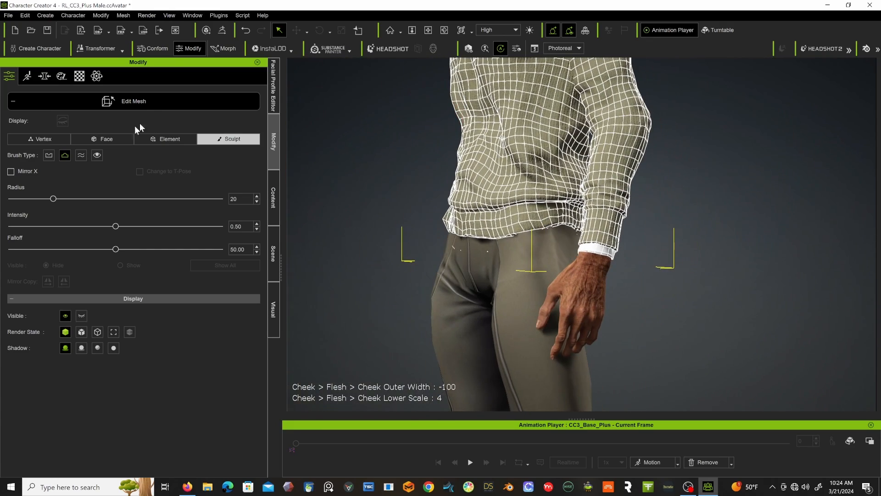
# Finish editing the sweater mesh and examine the complete outfit at full-body view.
pyautogui.click(185, 101)
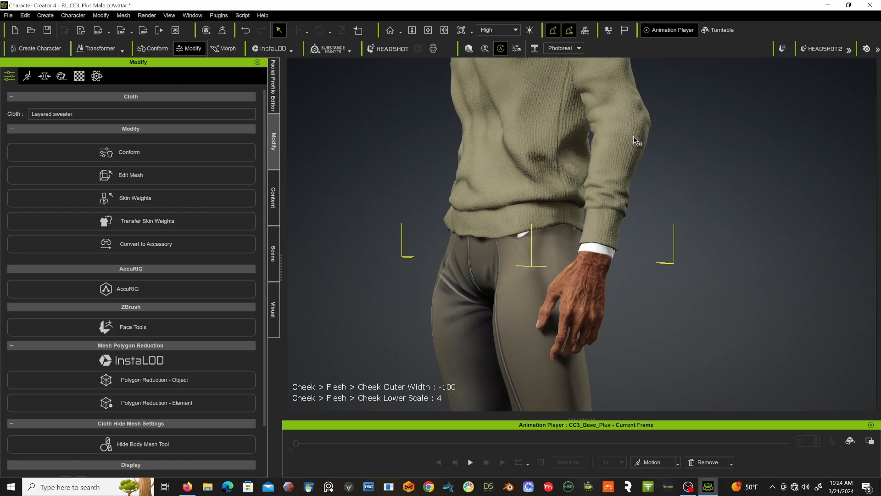
pyautogui.moveTo(689, 144); pyautogui.dragTo(669, 195, button='right')
pyautogui.scroll(-10, 668, 196)
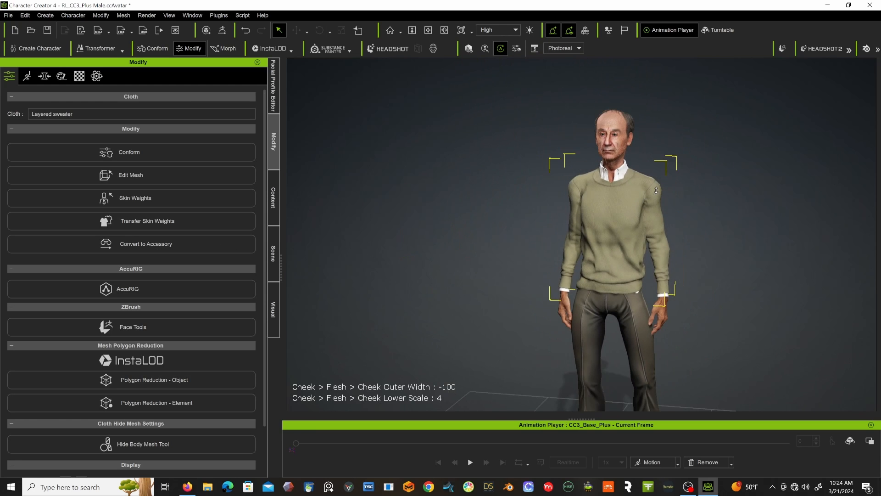
pyautogui.scroll(-2, 610, 115)
pyautogui.moveTo(610, 133); pyautogui.dragTo(608, 171, button='middle')
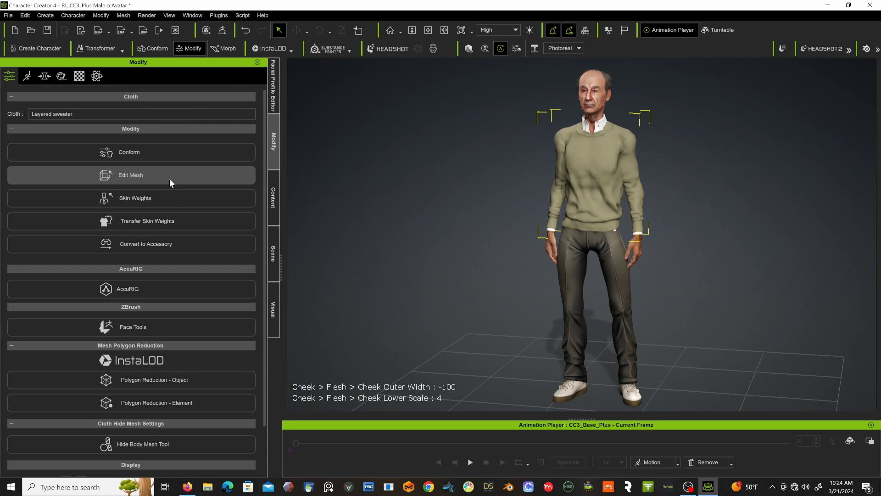
pyautogui.scroll(-2, 163, 241)
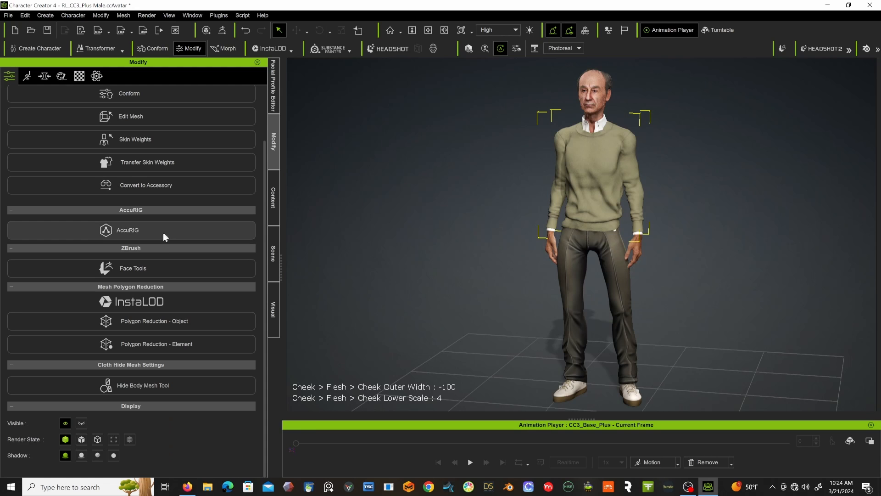
pyautogui.scroll(2, 161, 237)
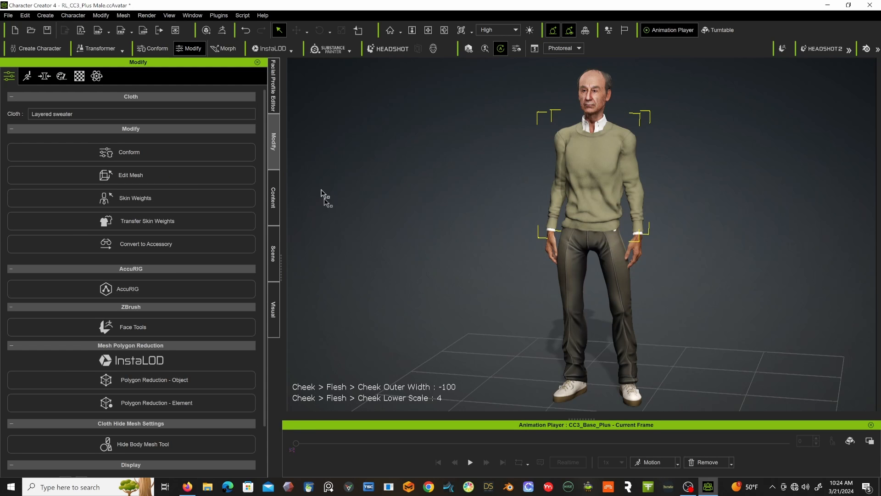
# Load the male Posing_M motion, play it to check the clothing, and return to the first frame.
pyautogui.click(667, 462)
pyautogui.moveTo(665, 320)
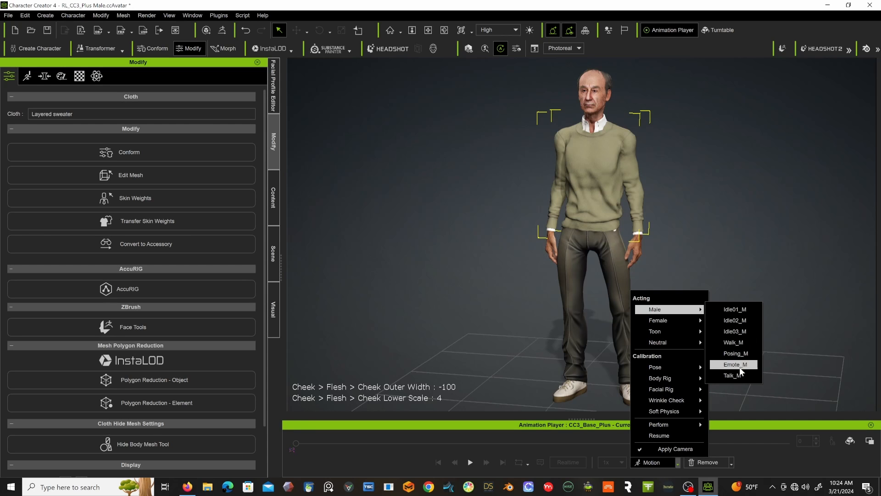
pyautogui.click(734, 353)
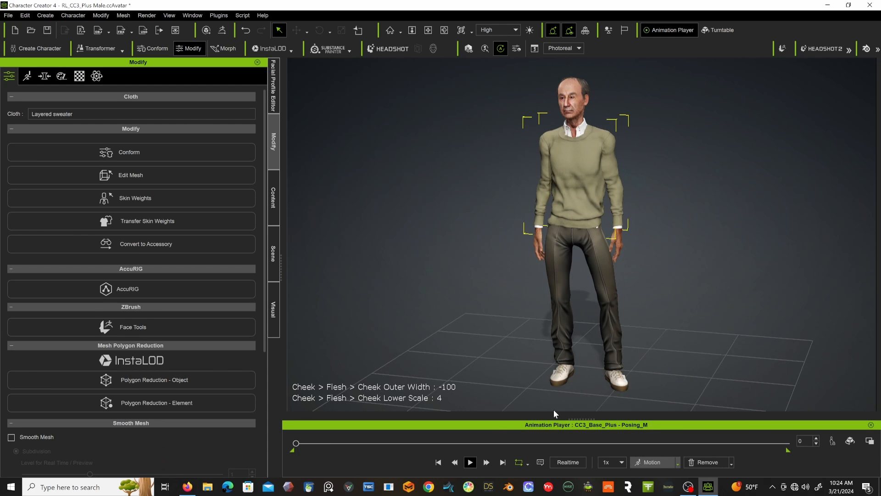
pyautogui.press('space')
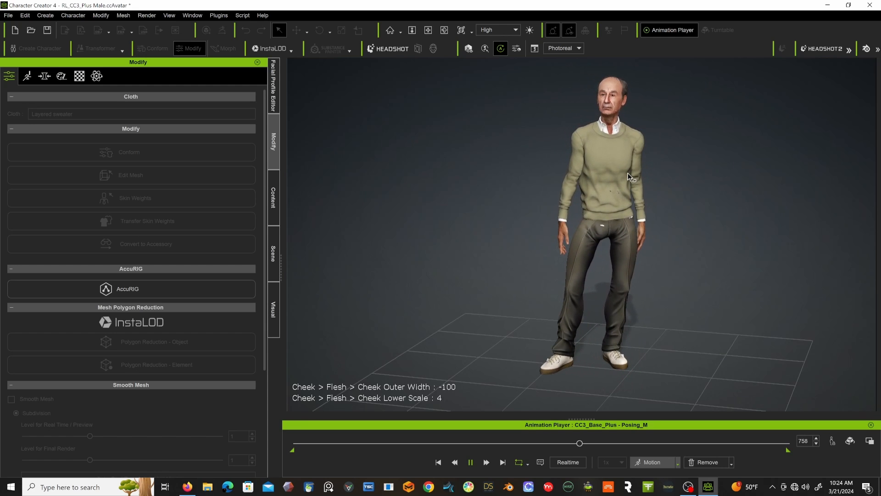
pyautogui.click(470, 463)
pyautogui.click(438, 463)
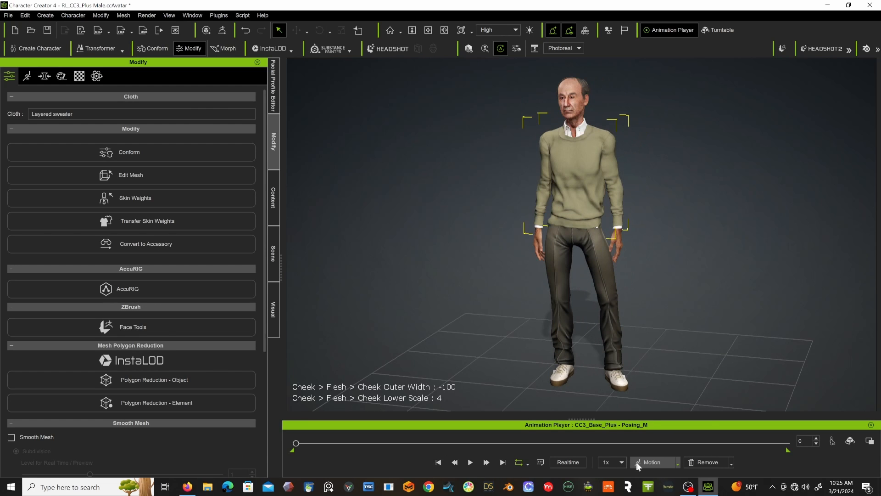
# Play the Dramatic_Male wrinkle check motion, return to the first frame and inspect the face up close.
pyautogui.click(678, 463)
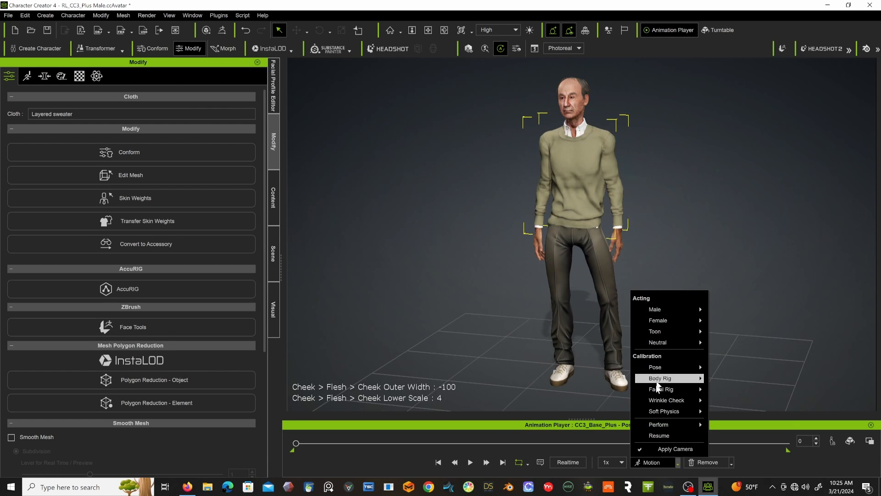
pyautogui.moveTo(665, 400)
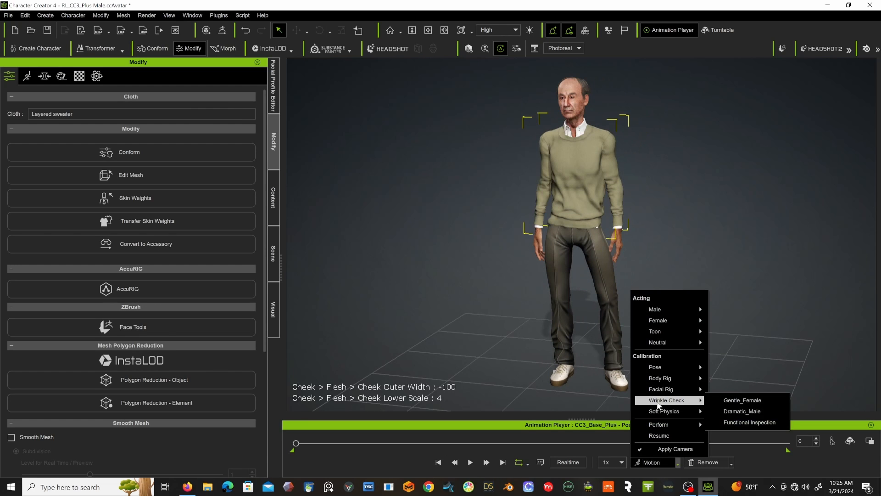
pyautogui.click(742, 411)
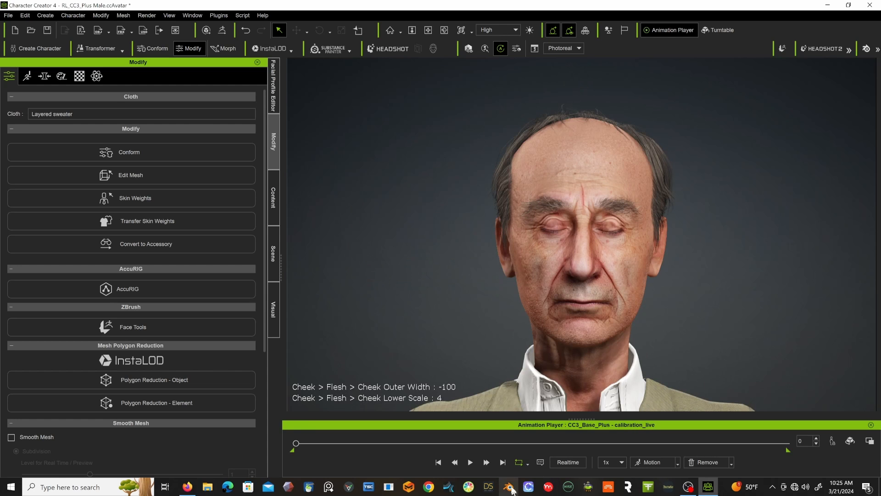
pyautogui.click(469, 463)
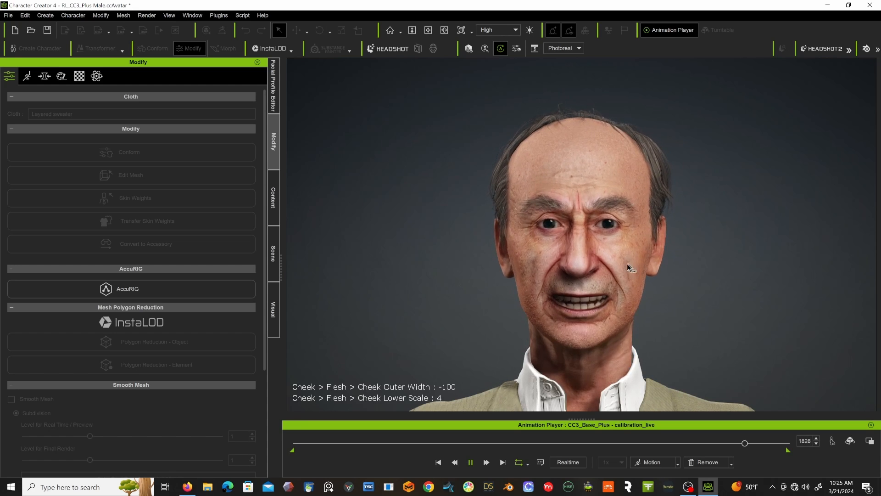
pyautogui.click(472, 465)
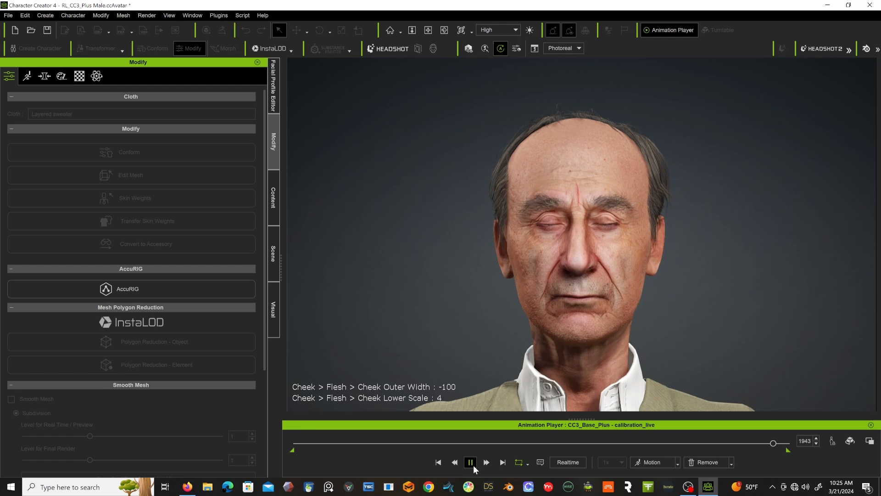
pyautogui.click(439, 462)
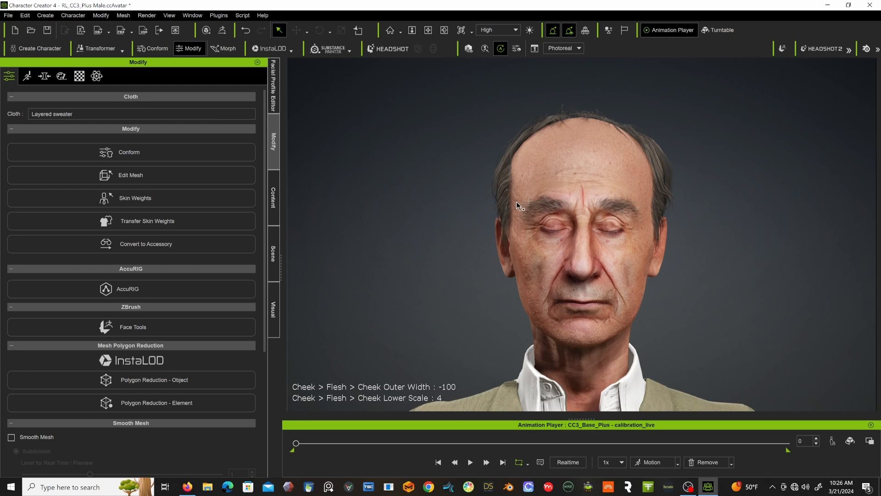
pyautogui.scroll(8, 504, 206)
pyautogui.scroll(-4, 503, 206)
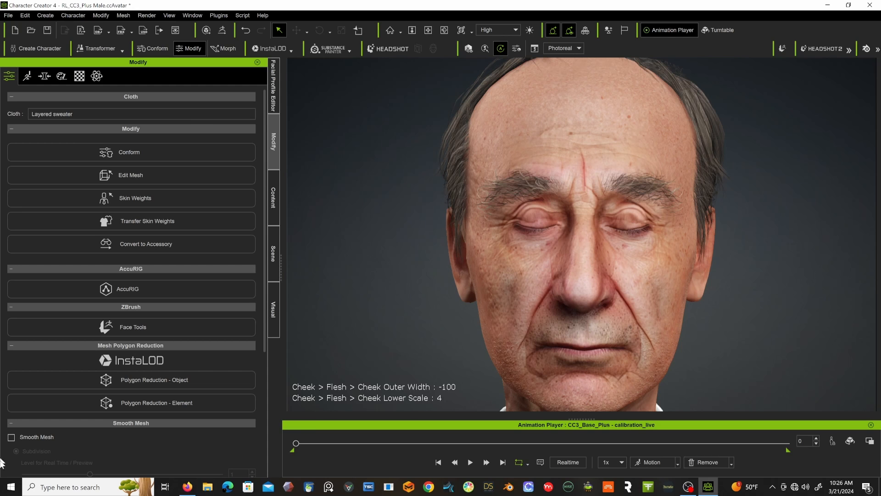
# Turn on mesh smoothing for the layered sweater.
pyautogui.click(11, 438)
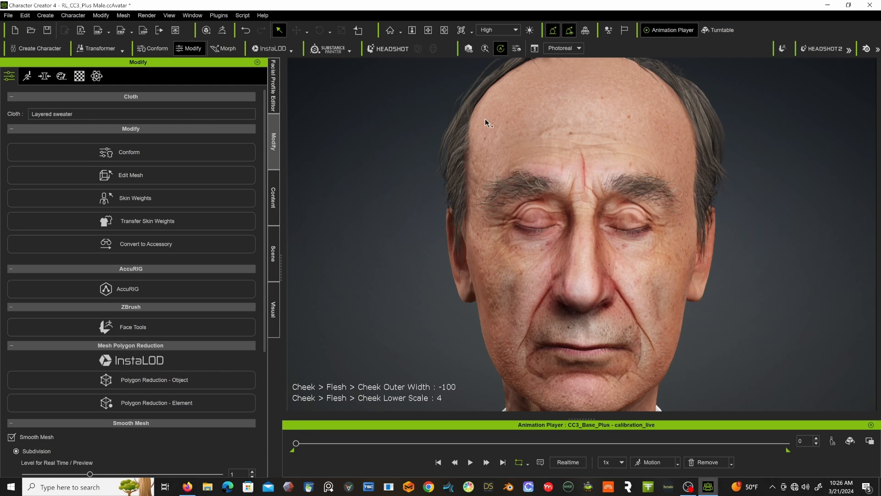
pyautogui.scroll(-3, 515, 140)
pyautogui.scroll(3, 515, 140)
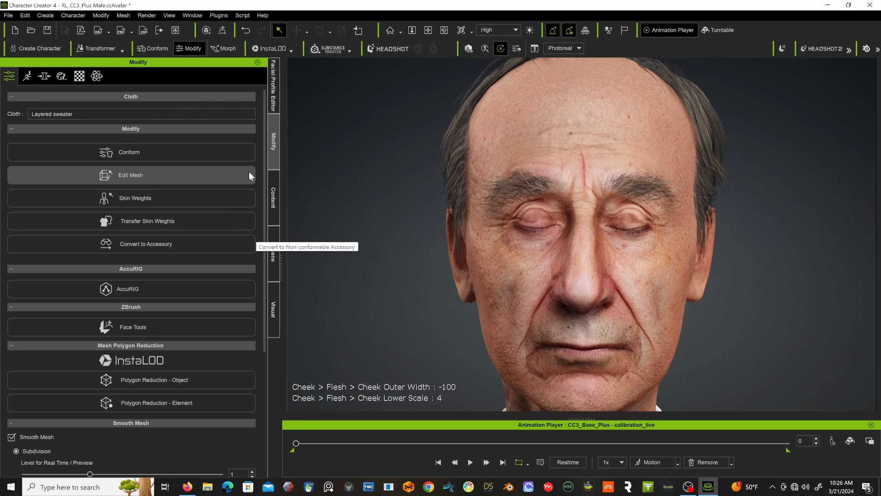
# Collapse the skin and cloth categories and open the template library of actor teeth.
pyautogui.click(28, 76)
pyautogui.click(274, 205)
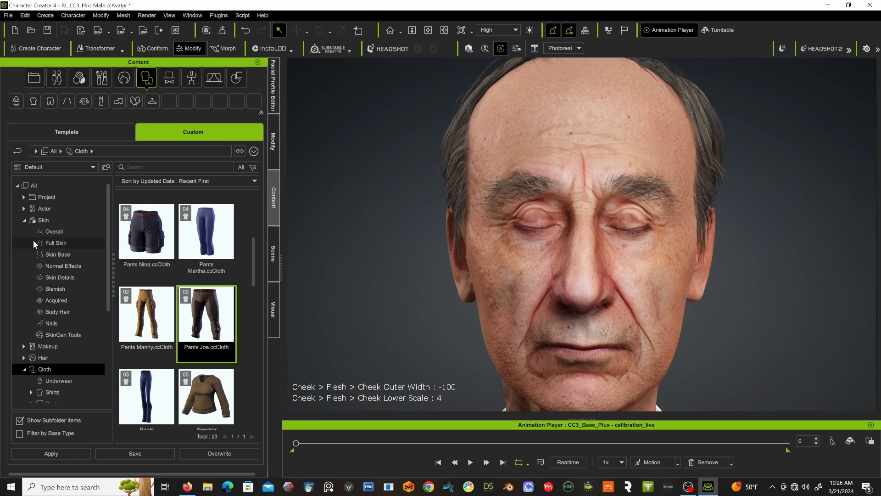
pyautogui.click(24, 219)
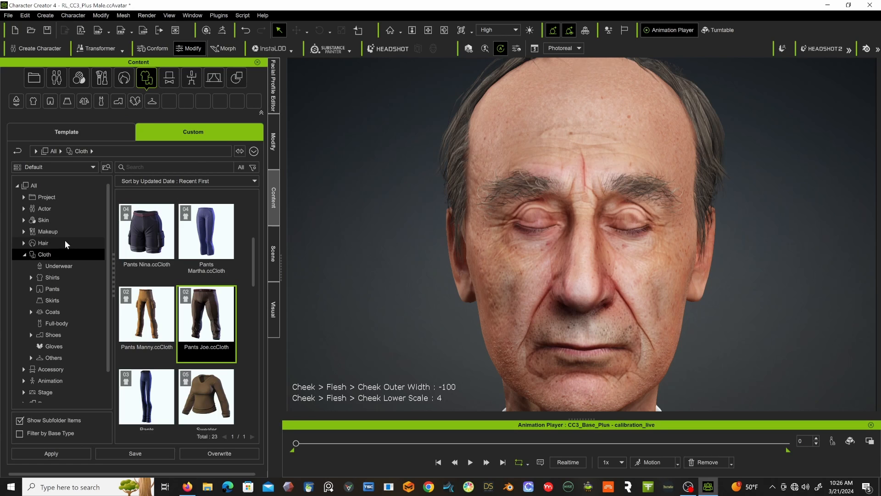
pyautogui.click(23, 254)
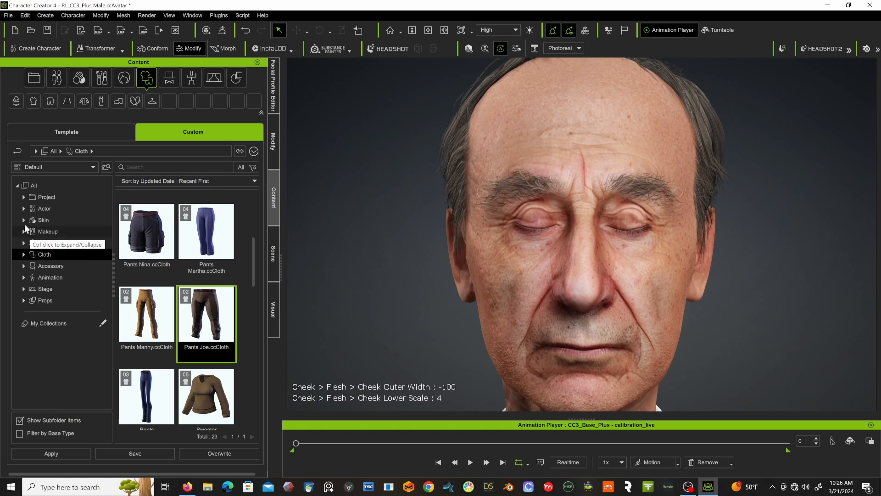
pyautogui.click(23, 208)
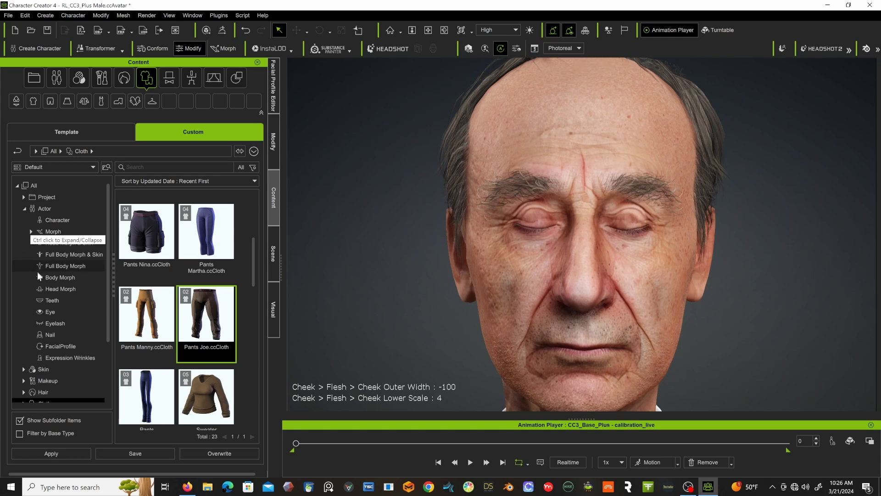
pyautogui.click(45, 300)
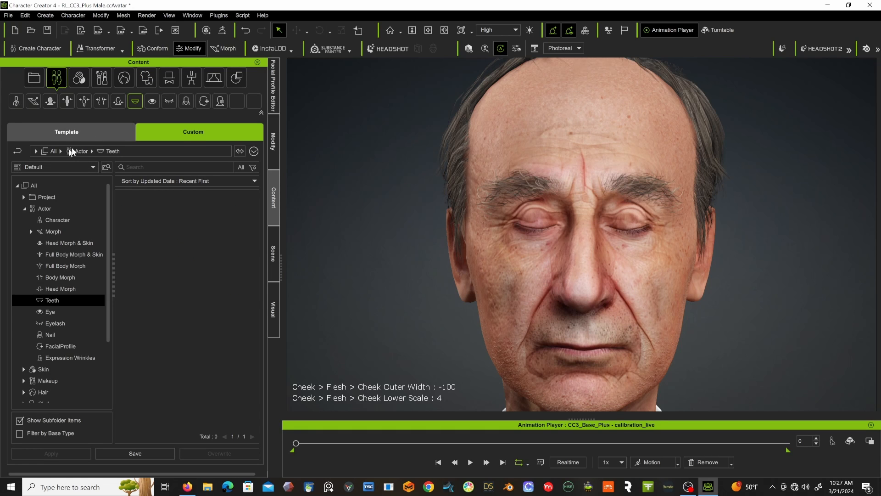
pyautogui.click(88, 131)
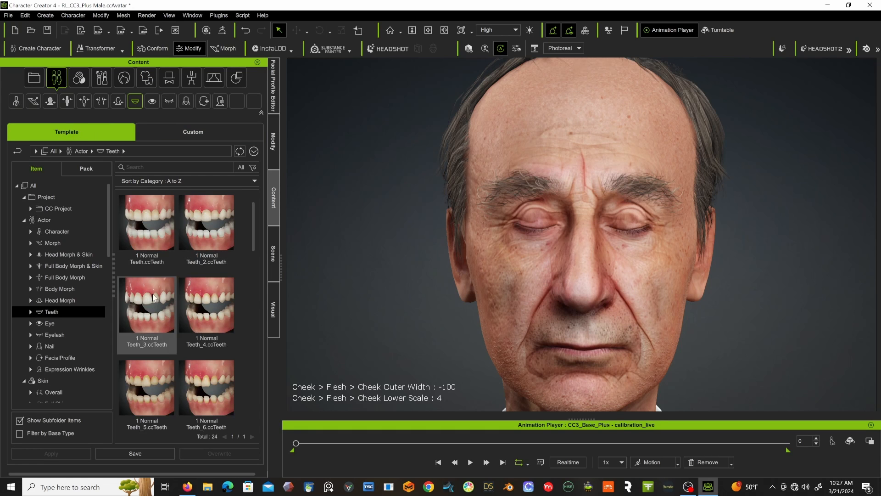
# Replace the character's teeth object with the Male Old A teeth template.
pyautogui.scroll(-2, 205, 319)
pyautogui.scroll(-2, 208, 324)
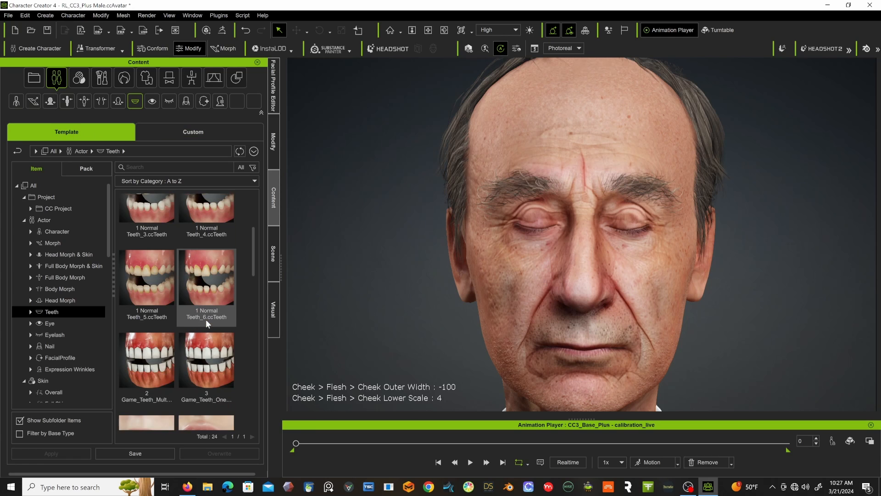
pyautogui.scroll(-4, 206, 323)
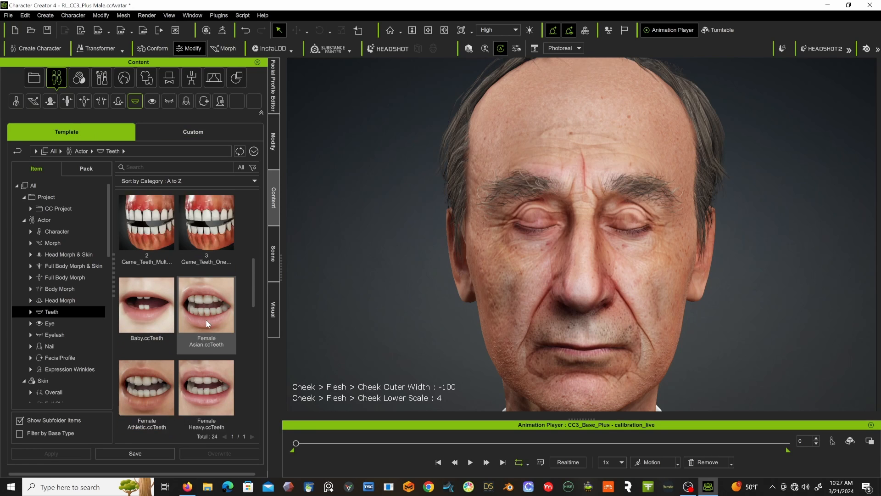
pyautogui.scroll(-4, 206, 323)
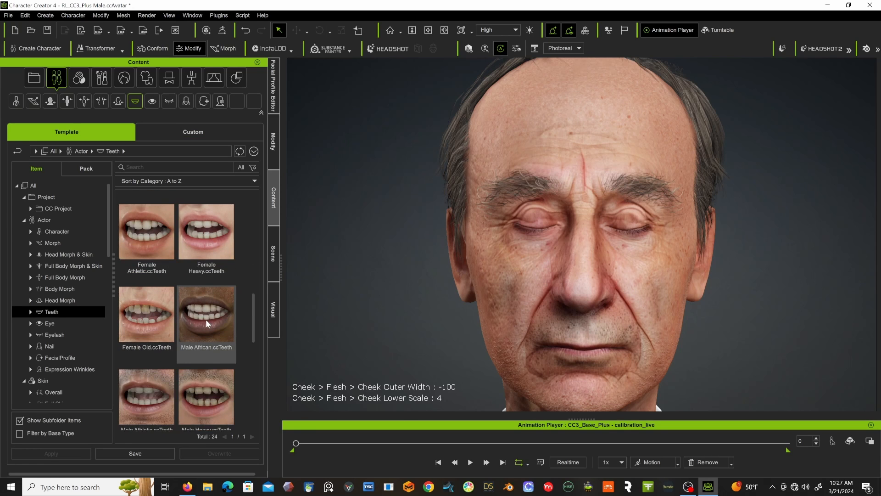
pyautogui.scroll(-2, 205, 319)
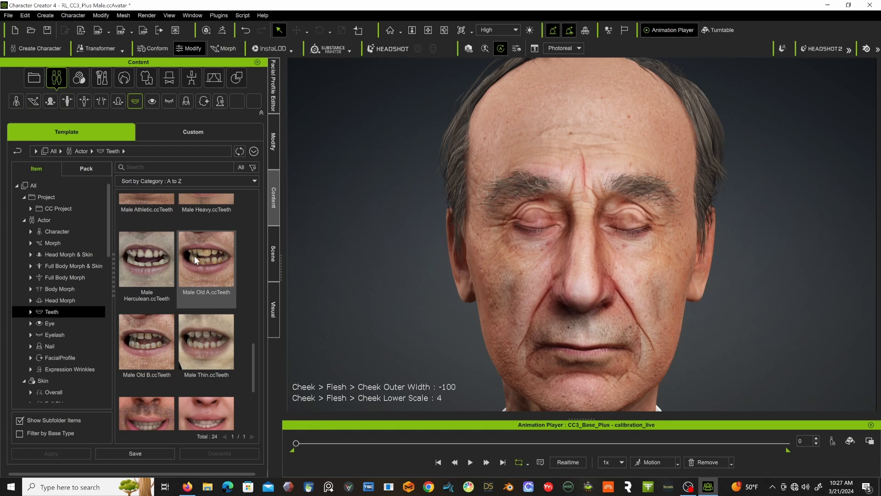
pyautogui.doubleClick(194, 257)
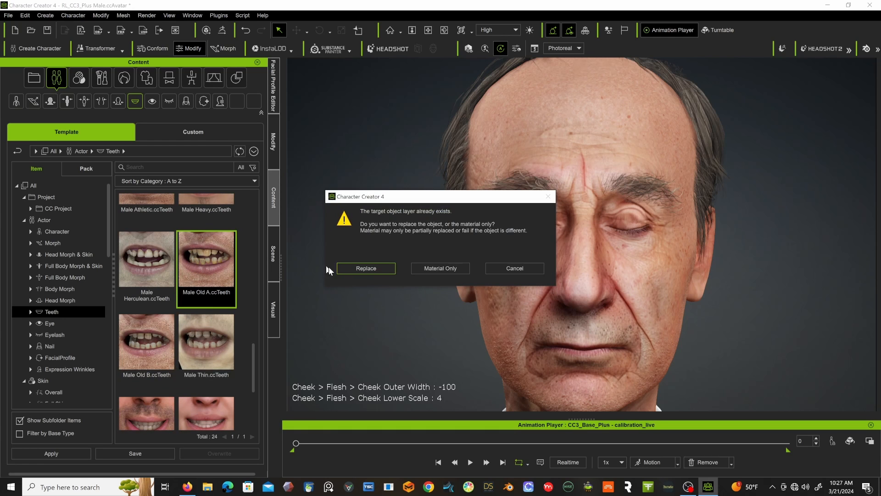
pyautogui.click(381, 271)
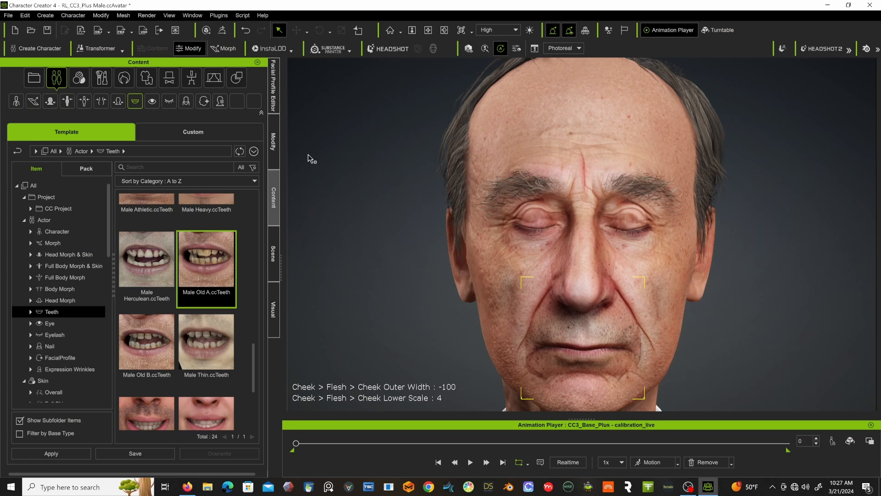
# Display the character with his mouth open and inspect the new teeth from several angles.
pyautogui.click(273, 152)
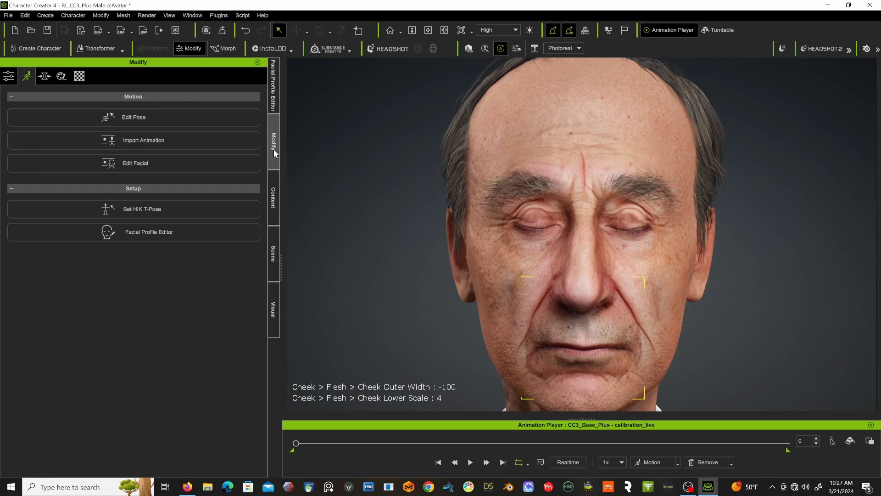
pyautogui.click(8, 77)
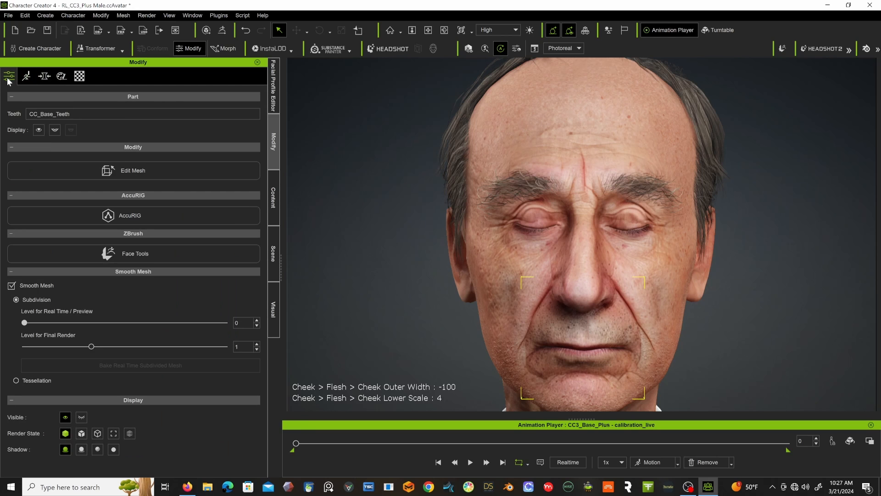
pyautogui.click(56, 131)
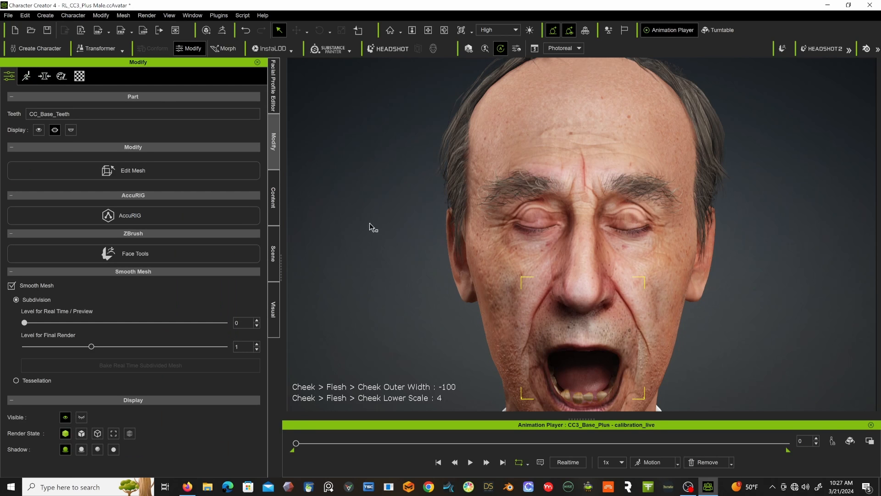
pyautogui.keyDown('alt'); pyautogui.moveTo(509, 233); pyautogui.dragTo(546, 209); pyautogui.keyUp('alt')
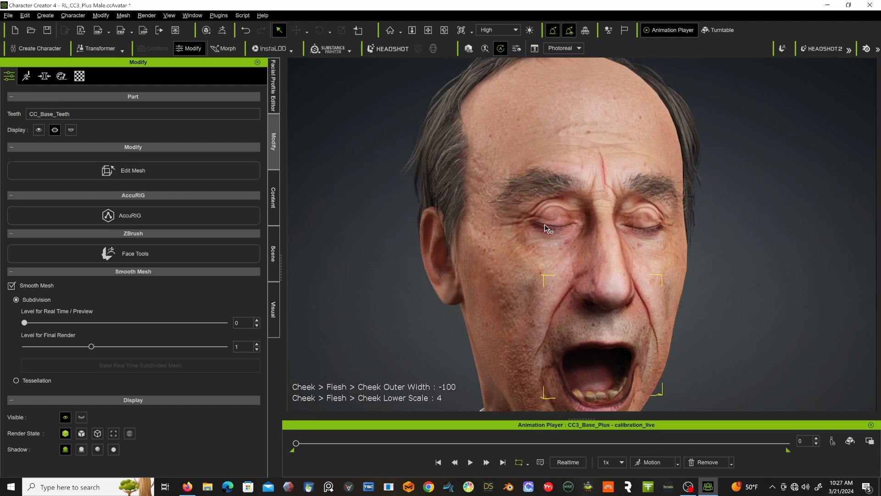
pyautogui.keyDown('alt'); pyautogui.moveTo(546, 209); pyautogui.dragTo(544, 224, button='right'); pyautogui.keyUp('alt')
pyautogui.keyDown('alt'); pyautogui.moveTo(544, 223); pyautogui.dragTo(512, 172, button='middle'); pyautogui.keyUp('alt')
pyautogui.keyDown('alt'); pyautogui.moveTo(512, 172); pyautogui.dragTo(560, 276); pyautogui.keyUp('alt')
pyautogui.keyDown('alt'); pyautogui.moveTo(560, 292); pyautogui.dragTo(562, 301, button='right'); pyautogui.keyUp('alt')
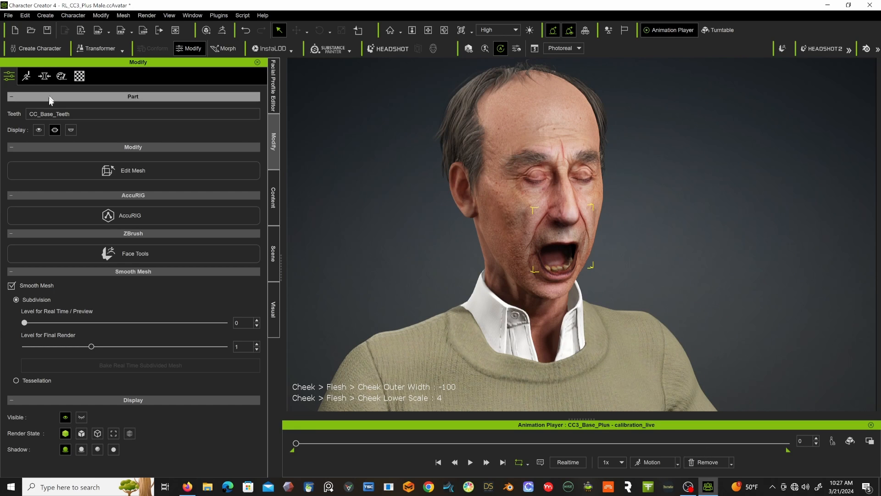
# Close the character's mouth and play the calibration_live animation.
pyautogui.click(55, 129)
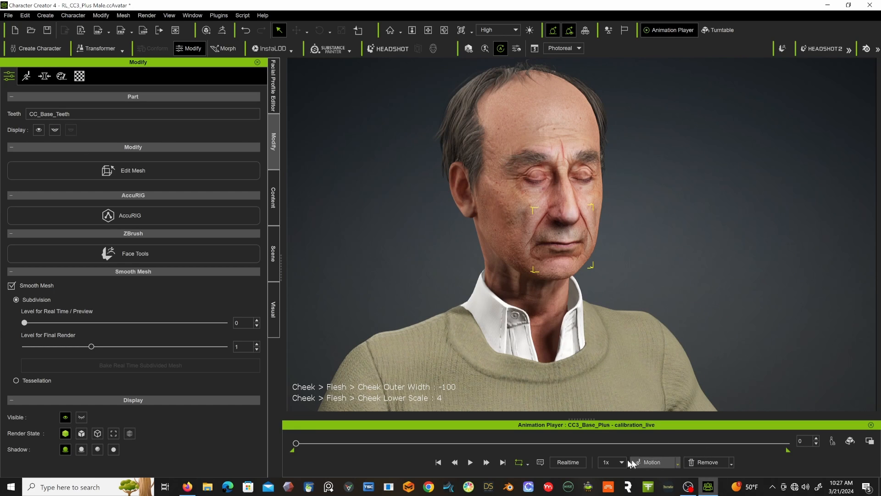
pyautogui.click(470, 462)
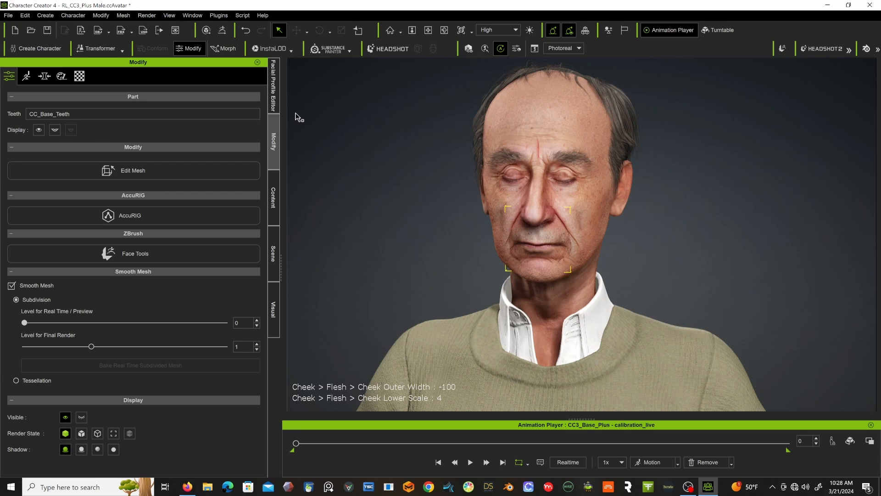
# Enter expression editing in the Facial Profile Editor and remove all animation from the character.
pyautogui.click(274, 87)
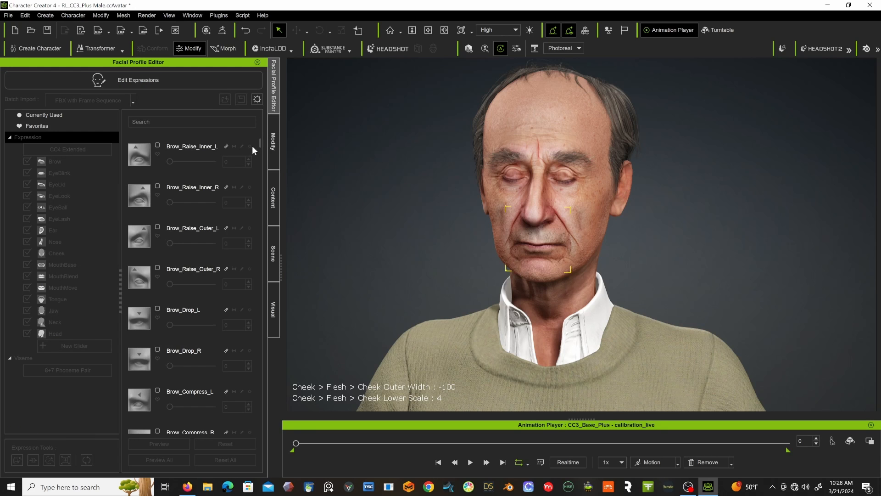
pyautogui.click(136, 83)
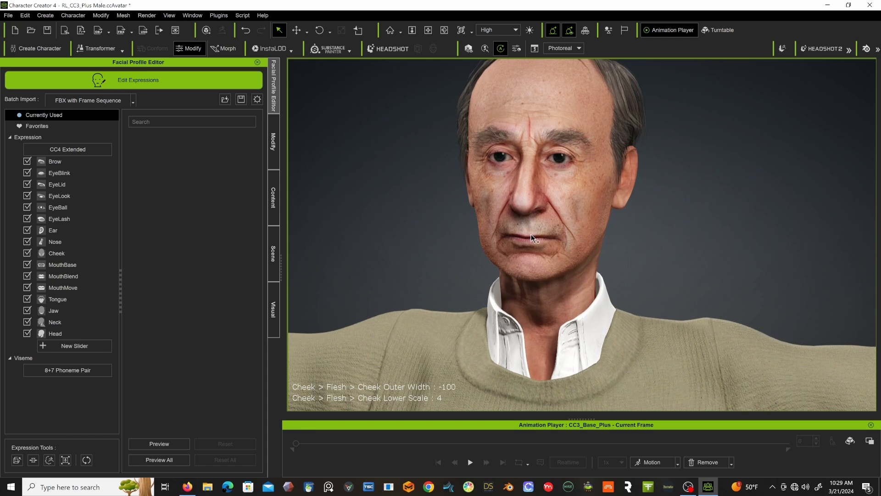
pyautogui.scroll(-3, 530, 234)
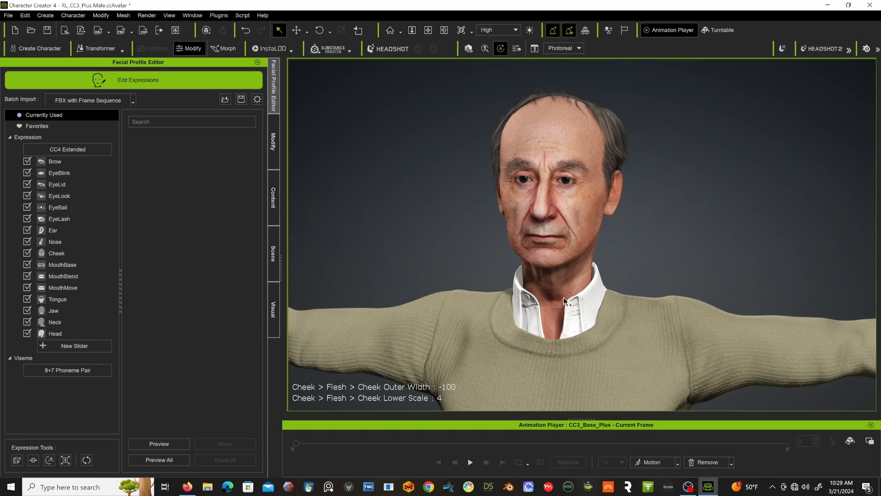
pyautogui.click(704, 461)
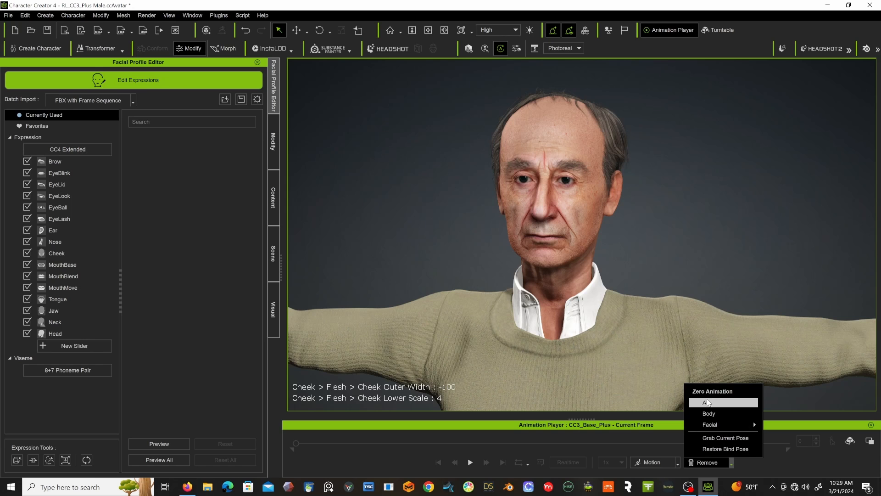
pyautogui.click(706, 398)
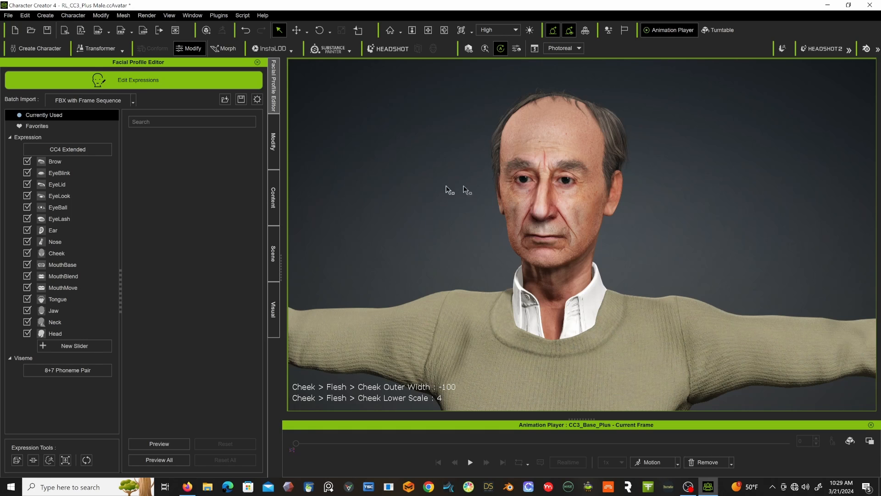
# Test the Brow_Raise_Inner_L and Brow_Drop_L expressions and return both to 0.
pyautogui.click(58, 162)
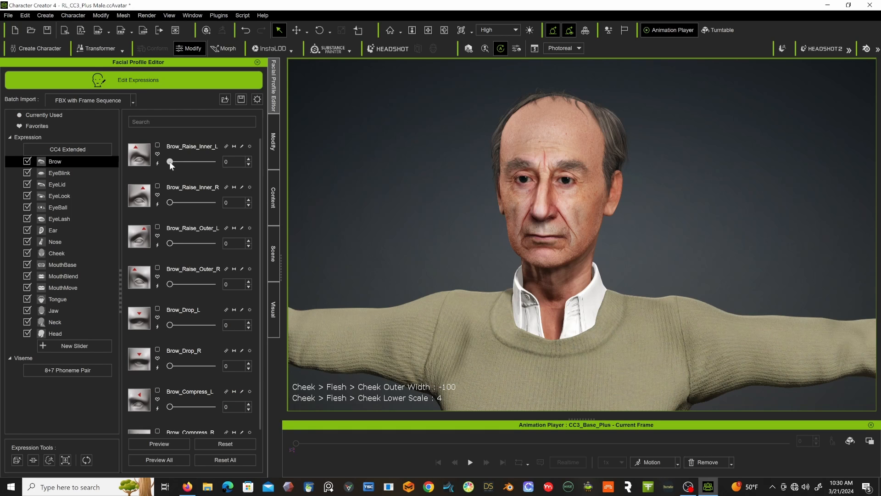
pyautogui.moveTo(170, 162); pyautogui.dragTo(102, 168)
pyautogui.scroll(-1, 204, 254)
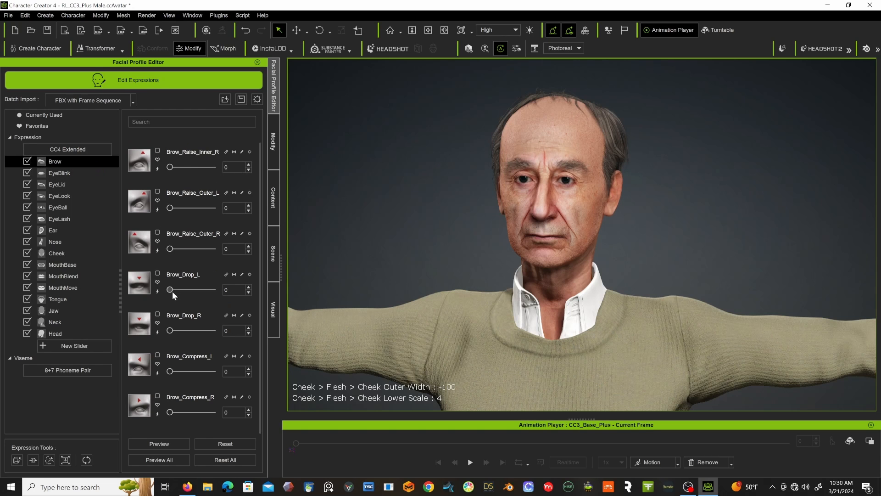
pyautogui.moveTo(171, 290); pyautogui.dragTo(90, 275)
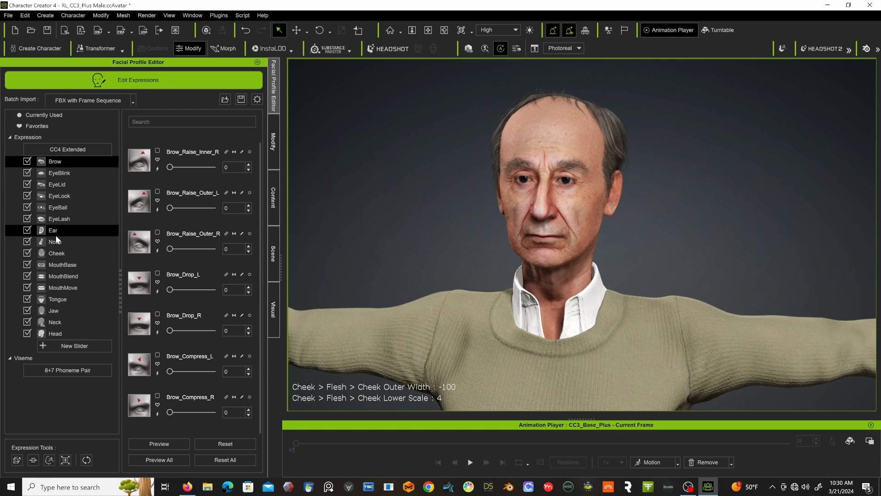
# Test Eye_Blink_L at 100, examine the closed eyelid up close, and return the expression to 0.
pyautogui.click(56, 173)
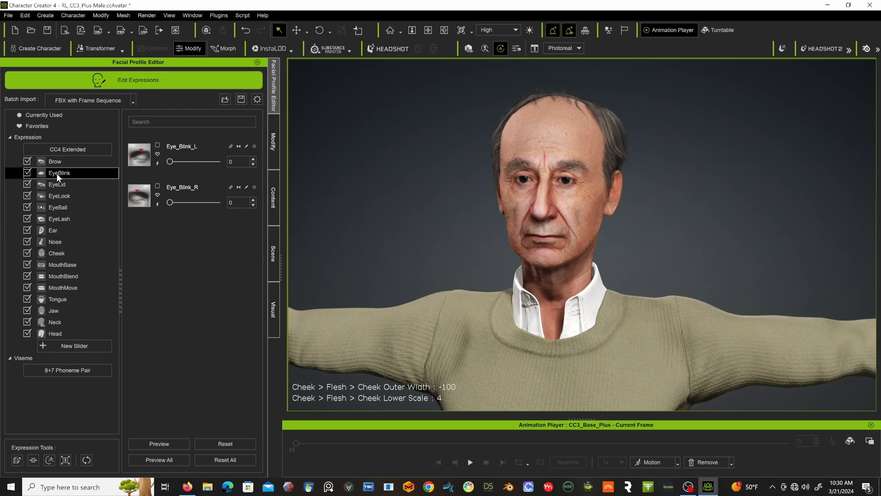
pyautogui.moveTo(172, 161); pyautogui.dragTo(251, 171)
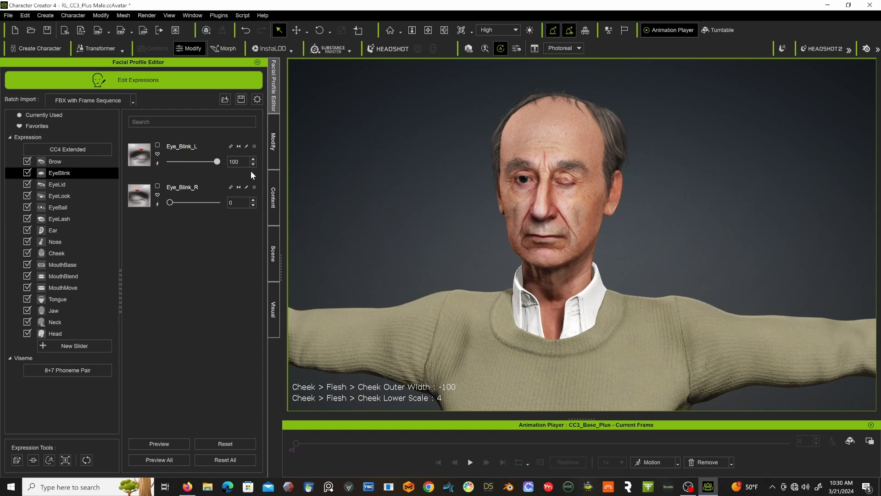
pyautogui.scroll(5, 567, 175)
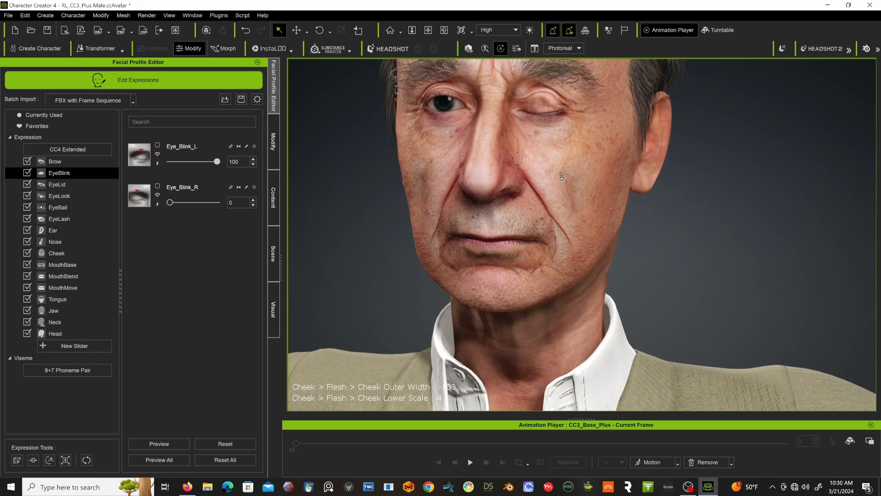
pyautogui.moveTo(549, 174); pyautogui.dragTo(583, 228, button='middle')
pyautogui.moveTo(584, 228); pyautogui.dragTo(529, 198, button='right')
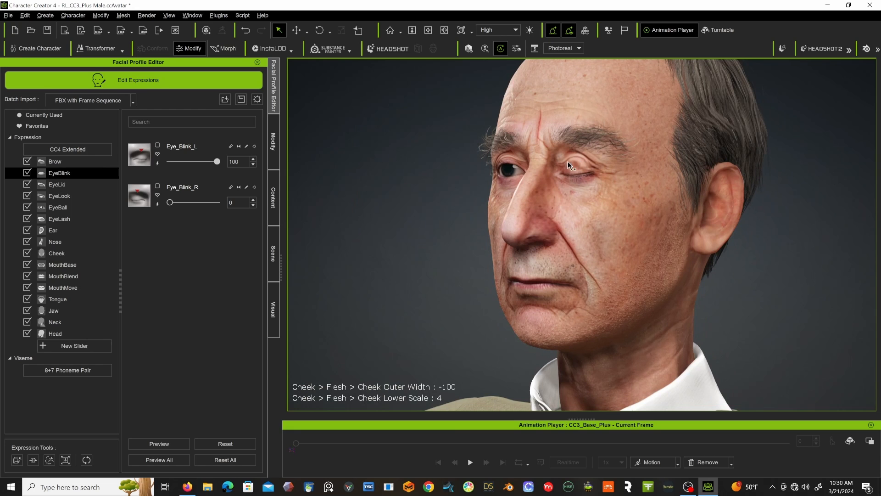
pyautogui.click(216, 162)
pyautogui.moveTo(207, 169); pyautogui.dragTo(105, 173)
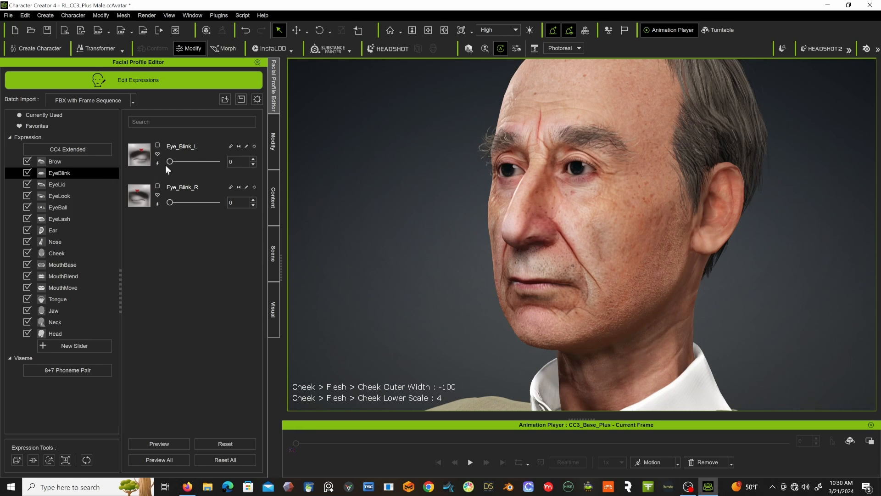
# Test the Eye_Squint_L expression and Eye_L_Look_L at 100, returning both to 0.
pyautogui.click(61, 187)
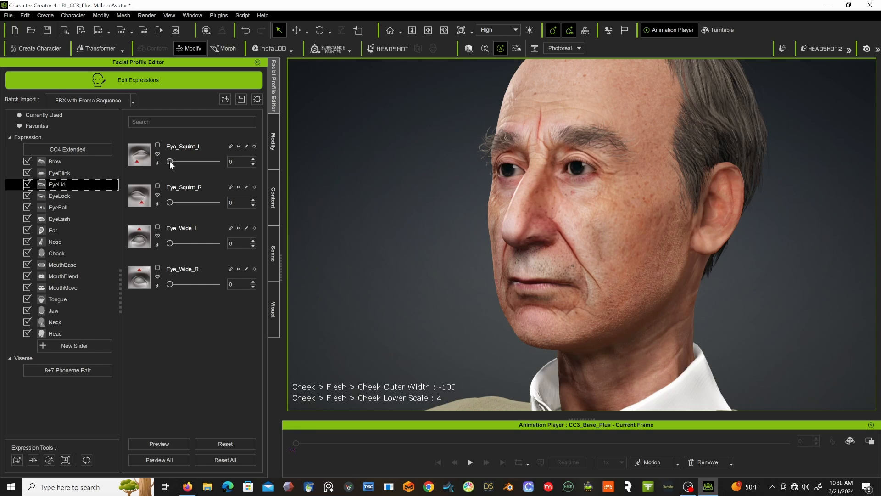
pyautogui.moveTo(170, 162); pyautogui.dragTo(128, 180)
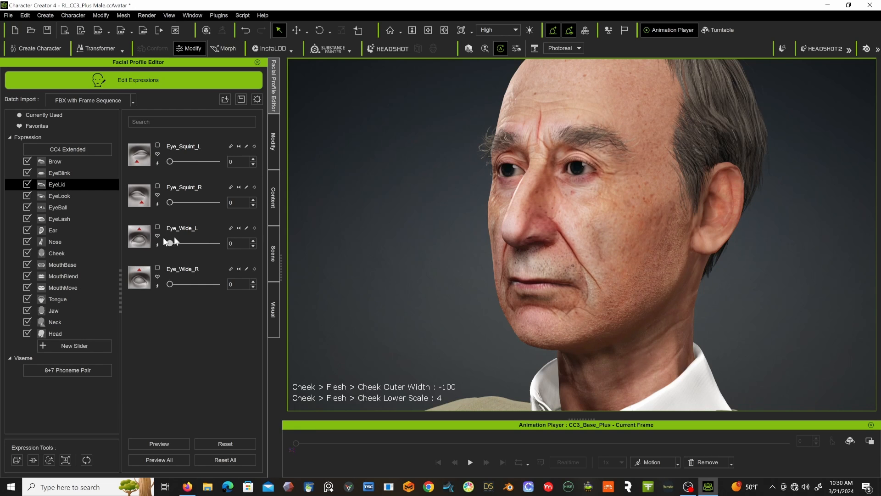
pyautogui.click(55, 196)
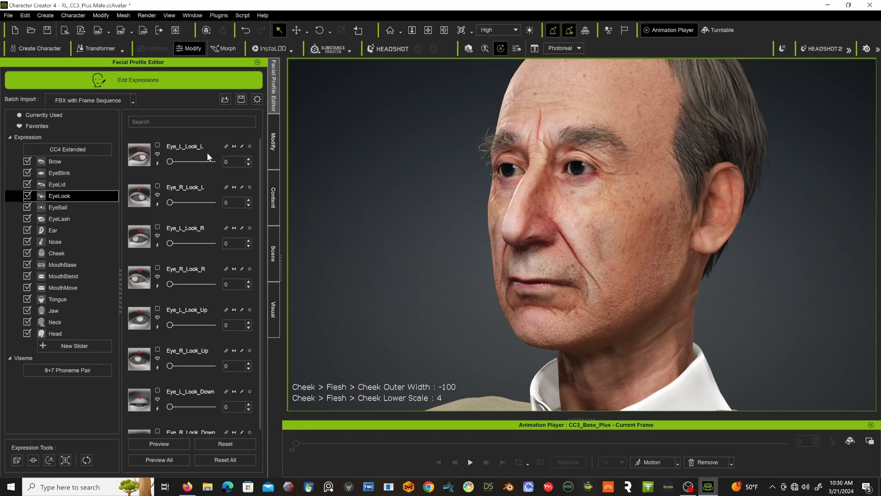
pyautogui.moveTo(170, 161); pyautogui.dragTo(307, 160)
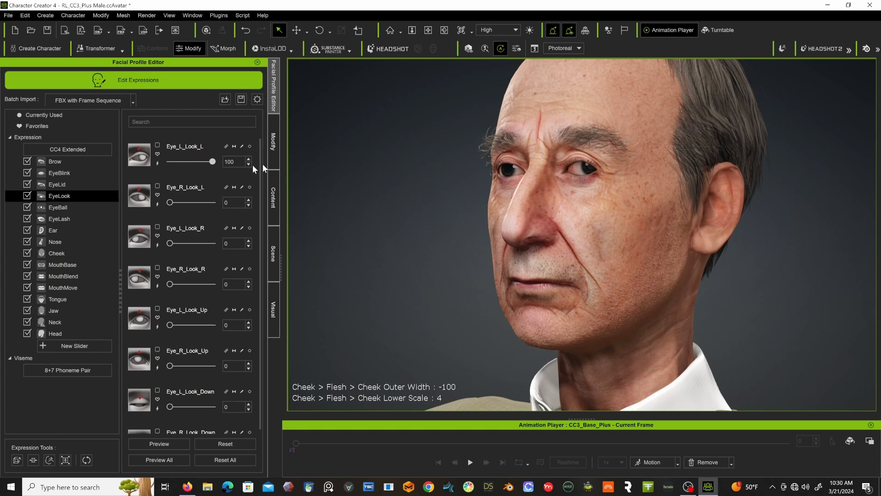
pyautogui.moveTo(252, 164); pyautogui.dragTo(152, 170)
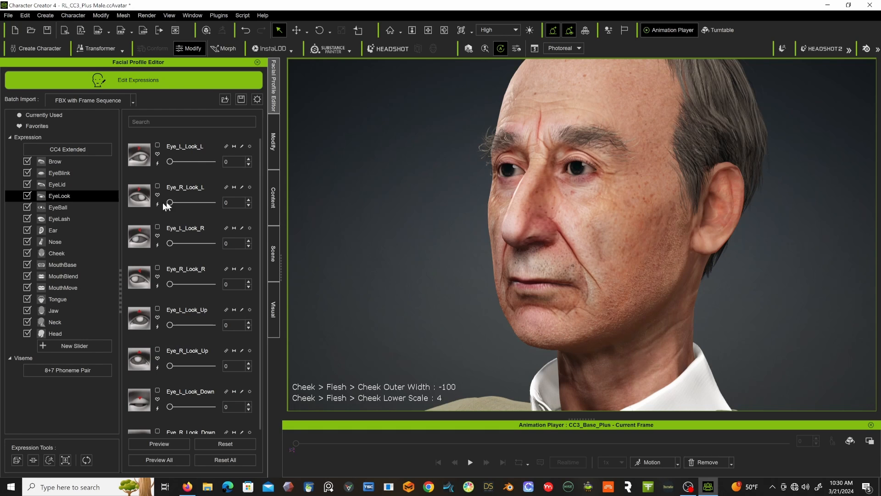
# Test the Eye_R_Look_L, Eye_L_Look_R, Eye_L_Look_Up and Eye_L_Look_Down expressions, returning each to 0.
pyautogui.moveTo(172, 200); pyautogui.dragTo(125, 202)
pyautogui.moveTo(169, 243); pyautogui.dragTo(126, 230)
pyautogui.scroll(-1, 176, 278)
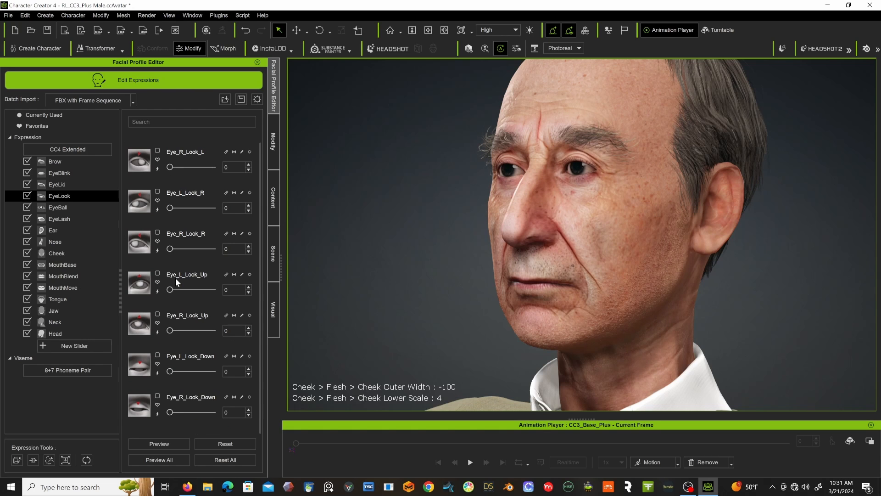
pyautogui.moveTo(170, 290); pyautogui.dragTo(130, 294)
pyautogui.moveTo(169, 371); pyautogui.dragTo(150, 362)
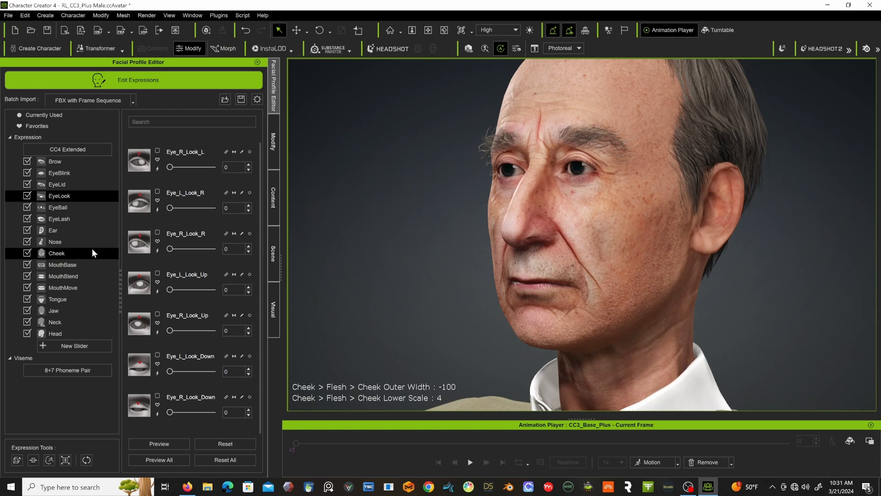
# Test the nose sneer, right nostril raise, Nose_Tip_L, Nose_Tip_Up and Nose_Tip_Down expressions, returning each to 0.
pyautogui.click(53, 241)
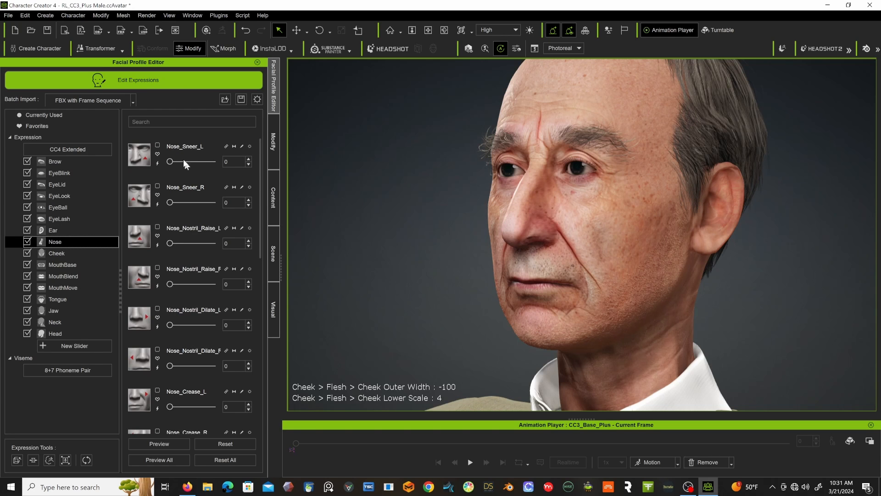
pyautogui.moveTo(170, 162); pyautogui.dragTo(124, 177)
pyautogui.moveTo(170, 285); pyautogui.dragTo(145, 283)
pyautogui.scroll(-5, 152, 283)
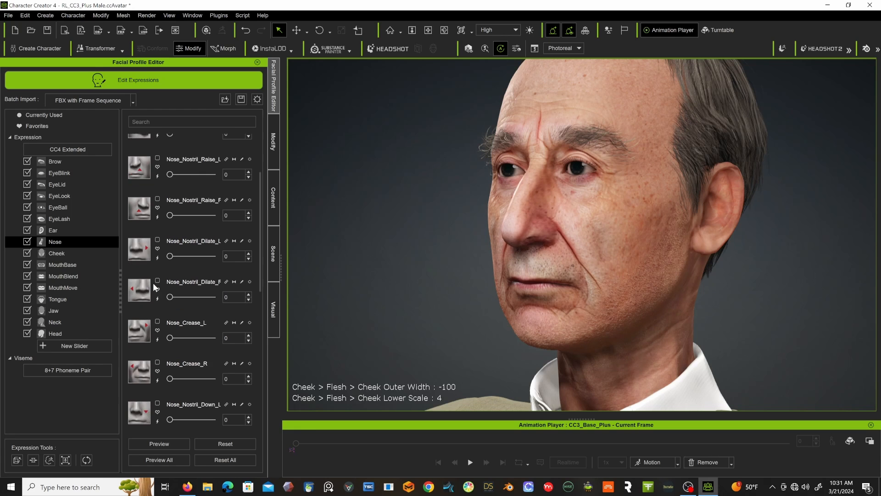
pyautogui.scroll(-3, 153, 283)
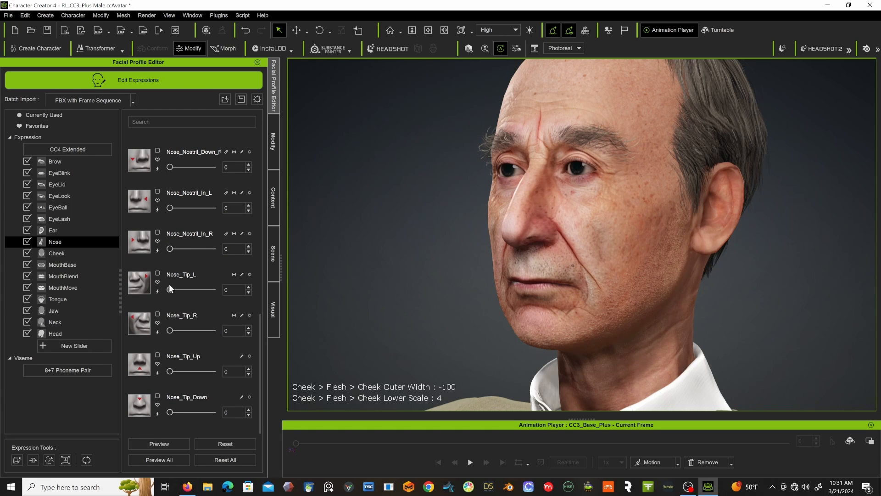
pyautogui.moveTo(191, 289); pyautogui.dragTo(169, 276)
pyautogui.moveTo(169, 371); pyautogui.dragTo(150, 376)
pyautogui.moveTo(170, 411)
pyautogui.mouseDown()
pyautogui.moveTo(216, 412)
pyautogui.moveTo(153, 408)
pyautogui.mouseUp()
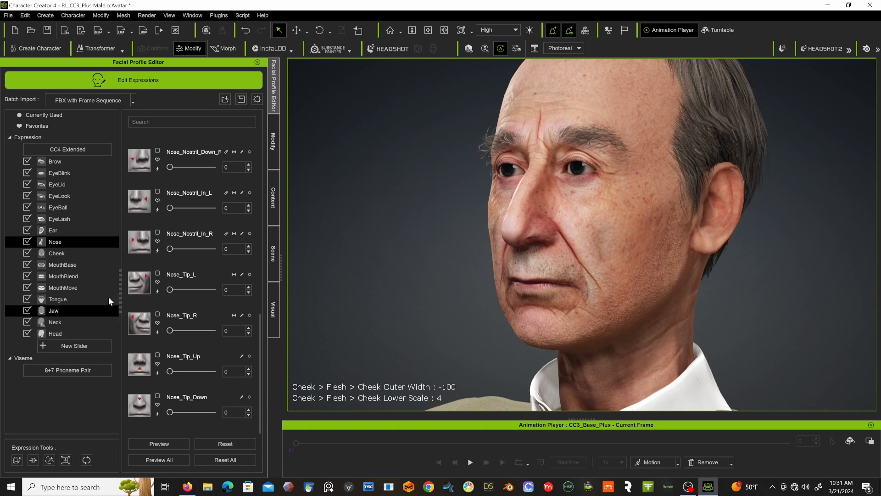
# Test the Mouth_Smile_L, left sharp smile, Mouth_Frown_R and Mouth_Stretch_L expressions, returning each to 0.
pyautogui.click(59, 263)
pyautogui.moveTo(169, 162); pyautogui.dragTo(139, 180)
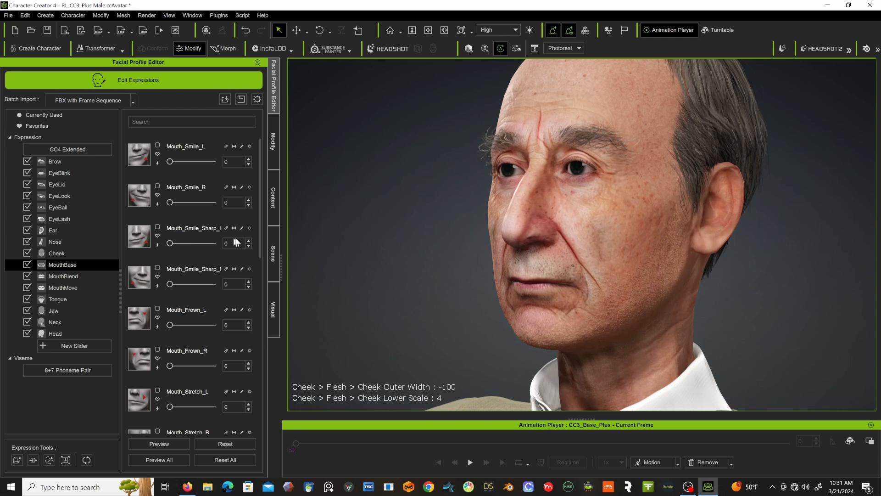
pyautogui.moveTo(173, 244)
pyautogui.mouseDown()
pyautogui.moveTo(252, 239)
pyautogui.moveTo(171, 244)
pyautogui.mouseUp()
pyautogui.scroll(-2, 162, 274)
pyautogui.scroll(-1, 163, 277)
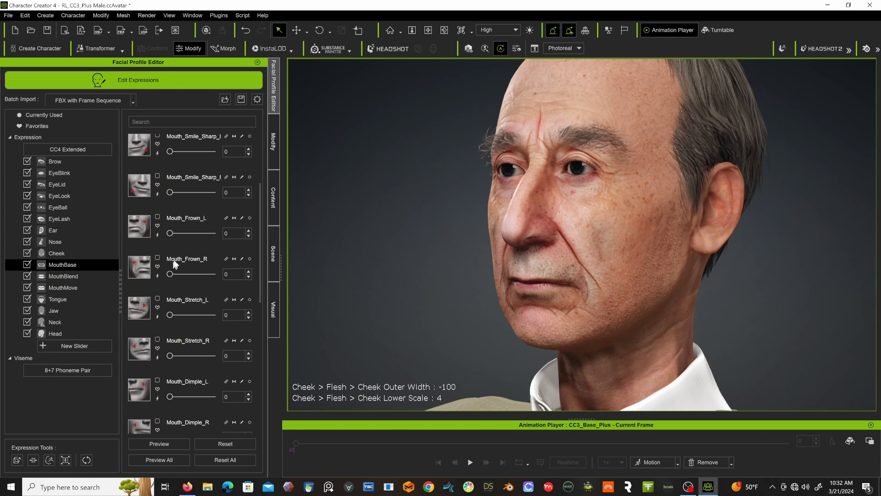
pyautogui.moveTo(172, 274)
pyautogui.mouseDown()
pyautogui.moveTo(256, 274)
pyautogui.moveTo(170, 274)
pyautogui.mouseUp()
pyautogui.moveTo(173, 316)
pyautogui.mouseDown()
pyautogui.moveTo(260, 315)
pyautogui.moveTo(158, 315)
pyautogui.mouseUp()
# Test the Mouth_Press_L and Mouth_Tighten_L expressions and Mouth_Blow_L at 100, returning each to 0.
pyautogui.scroll(-10, 177, 314)
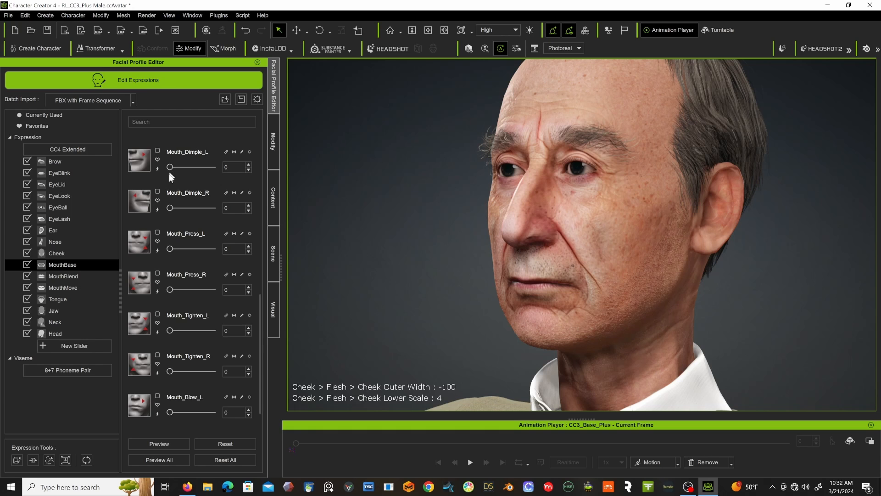
pyautogui.moveTo(169, 247)
pyautogui.mouseDown()
pyautogui.moveTo(267, 246)
pyautogui.moveTo(166, 252)
pyautogui.mouseUp()
pyautogui.moveTo(169, 330)
pyautogui.mouseDown()
pyautogui.moveTo(237, 330)
pyautogui.moveTo(155, 332)
pyautogui.mouseUp()
pyautogui.scroll(-1, 175, 349)
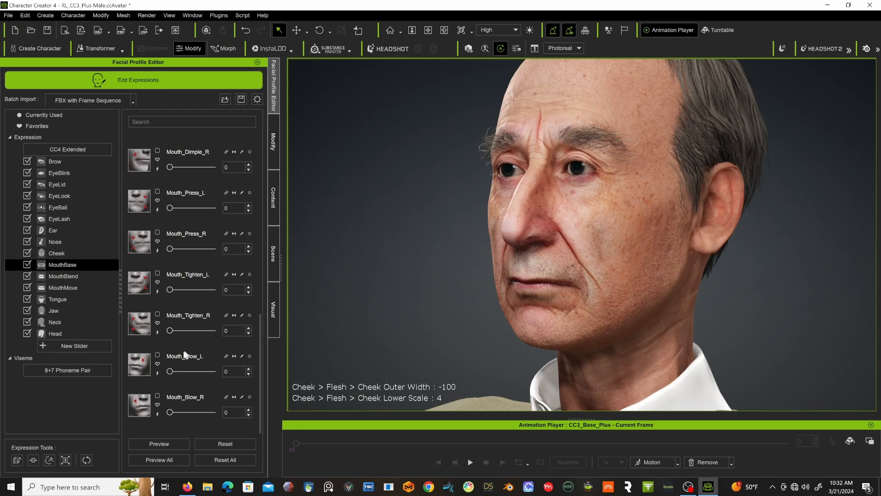
pyautogui.moveTo(170, 369); pyautogui.dragTo(238, 360)
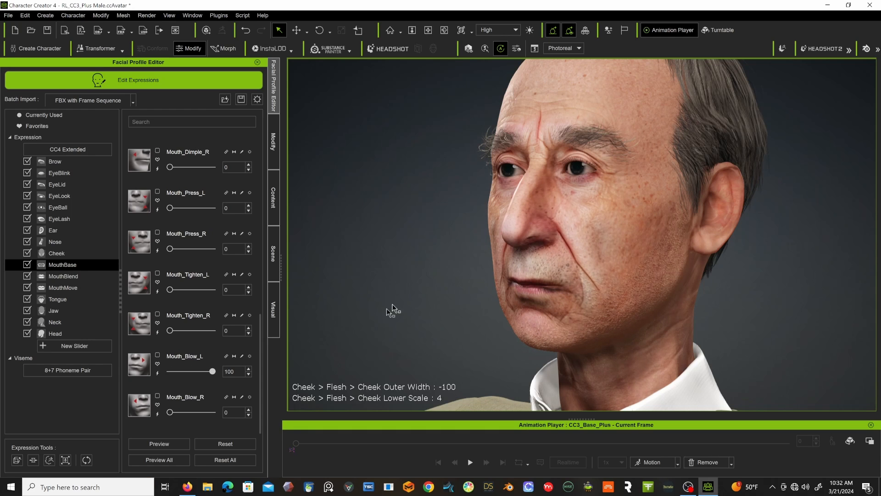
pyautogui.moveTo(210, 370); pyautogui.dragTo(128, 365)
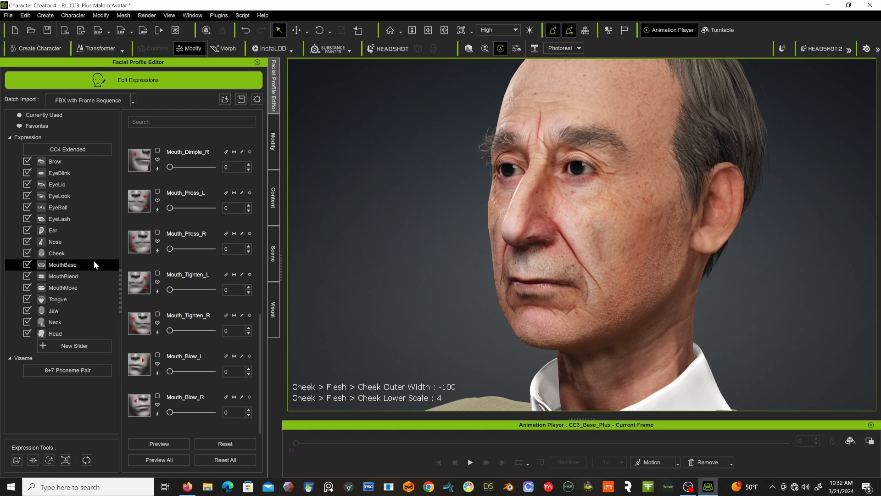
# Test the MouthBlend expressions for upper and lower pucker, upper funnel and upper lip roll-in, returning each to 0.
pyautogui.click(75, 280)
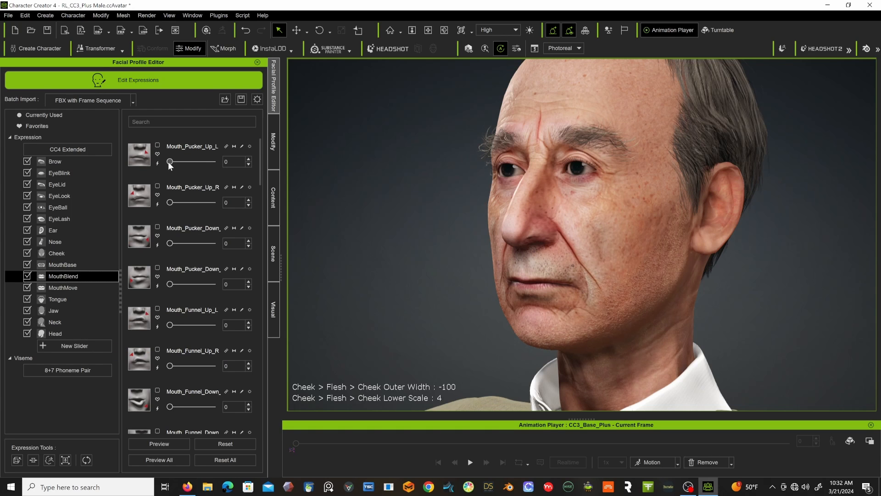
pyautogui.moveTo(169, 162)
pyautogui.mouseDown()
pyautogui.moveTo(251, 169)
pyautogui.moveTo(169, 161)
pyautogui.mouseUp()
pyautogui.moveTo(171, 244); pyautogui.dragTo(122, 232)
pyautogui.scroll(-2, 180, 280)
pyautogui.moveTo(170, 274); pyautogui.dragTo(151, 283)
pyautogui.scroll(-3, 163, 317)
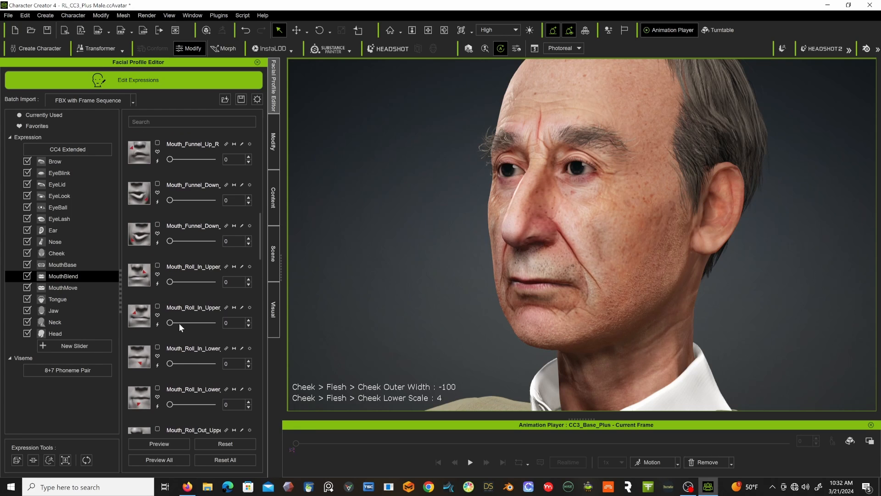
pyautogui.moveTo(170, 323)
pyautogui.mouseDown()
pyautogui.moveTo(273, 313)
pyautogui.moveTo(161, 325)
pyautogui.moveTo(246, 320)
pyautogui.moveTo(158, 332)
pyautogui.mouseUp()
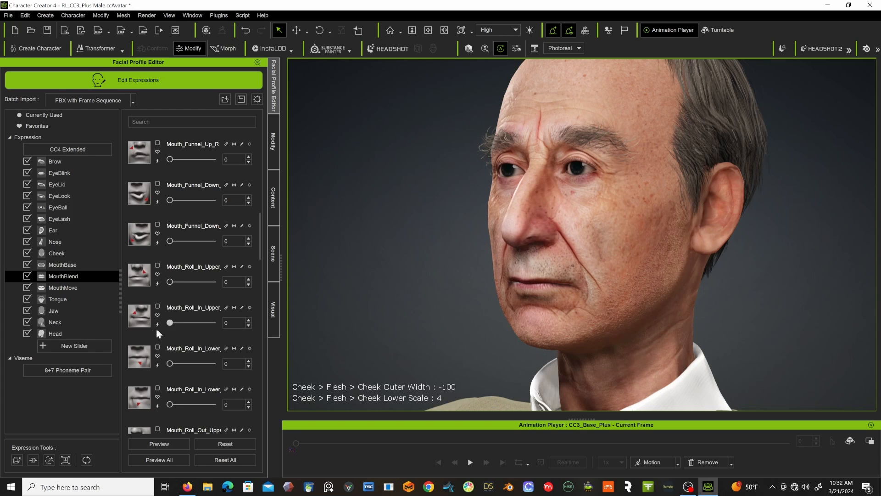
# Test Jaw_Open at 57, return it to 0, and leave expression editing.
pyautogui.click(55, 309)
pyautogui.moveTo(170, 162); pyautogui.dragTo(197, 175)
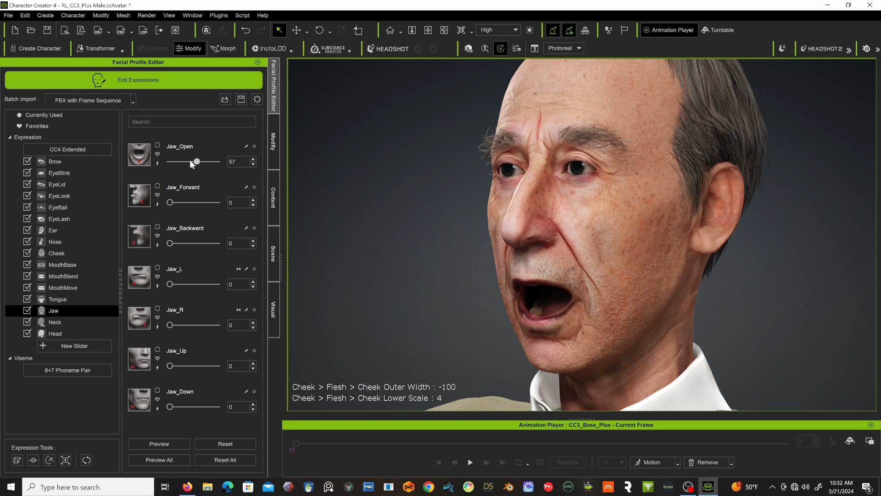
pyautogui.moveTo(197, 162); pyautogui.dragTo(151, 167)
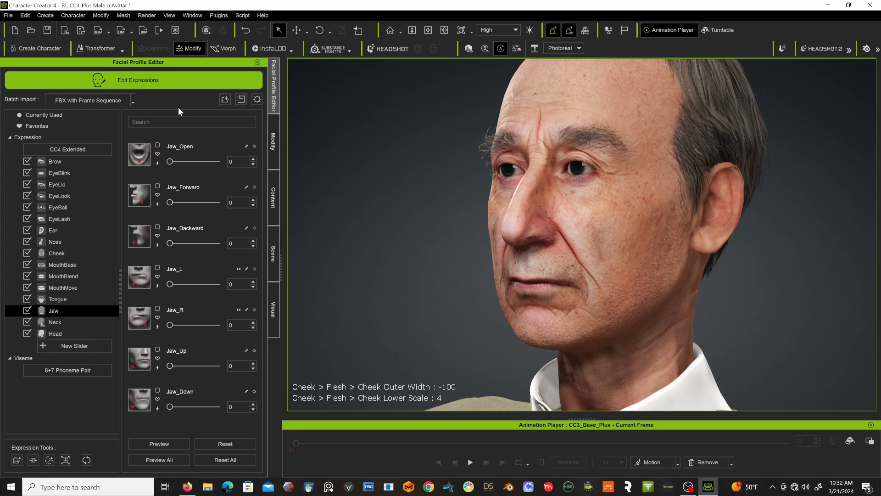
pyautogui.click(155, 77)
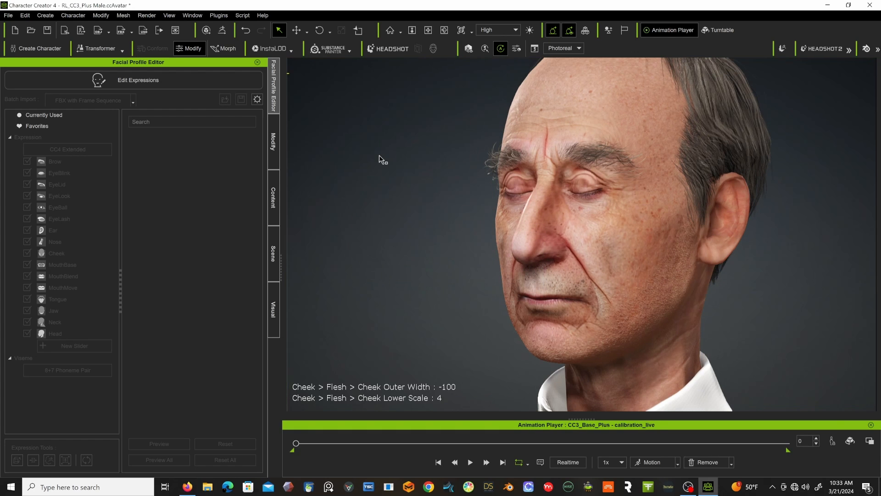
# Toggle the character's facial display options off and back on in the Modify settings.
pyautogui.click(273, 141)
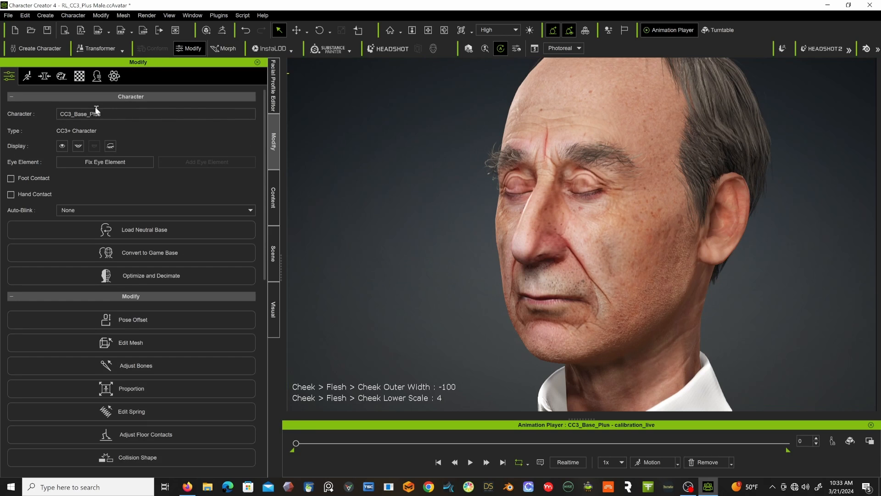
pyautogui.click(110, 147)
pyautogui.click(111, 147)
pyautogui.click(59, 147)
# Scrub through the calibration_live animation, return to frame 0, and remove all animation from the character.
pyautogui.click(403, 442)
pyautogui.moveTo(385, 448); pyautogui.dragTo(282, 443)
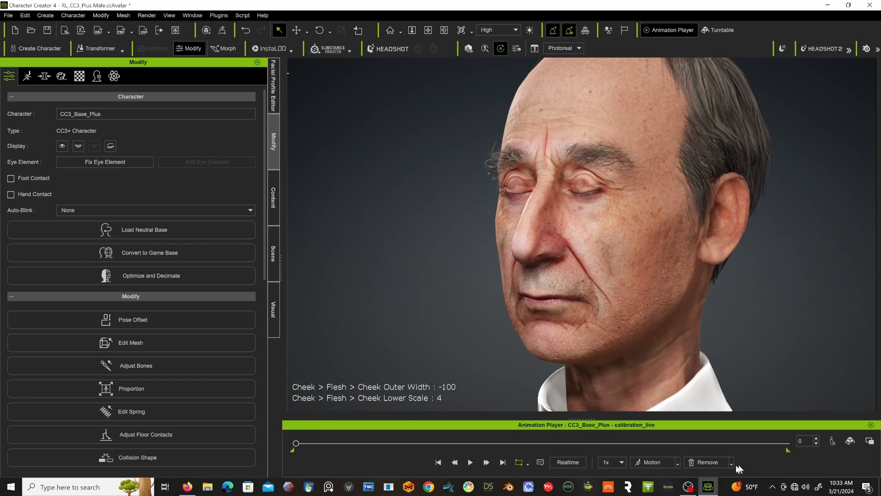
pyautogui.click(706, 461)
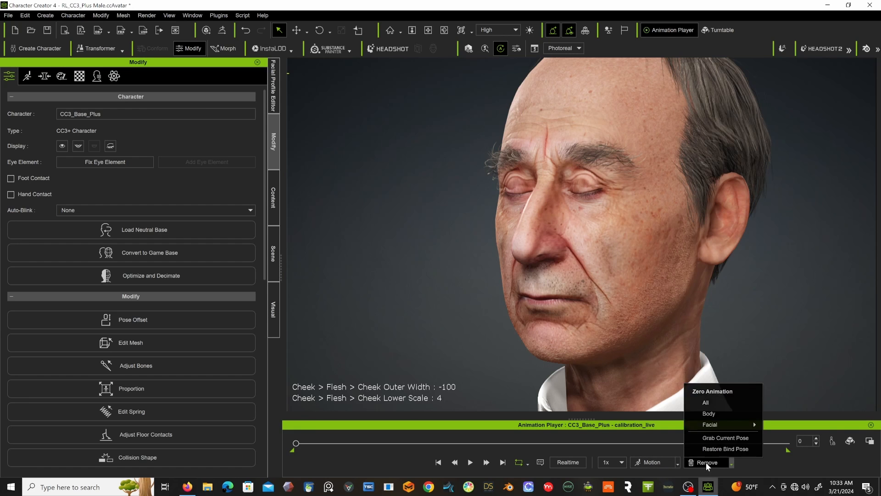
pyautogui.click(706, 402)
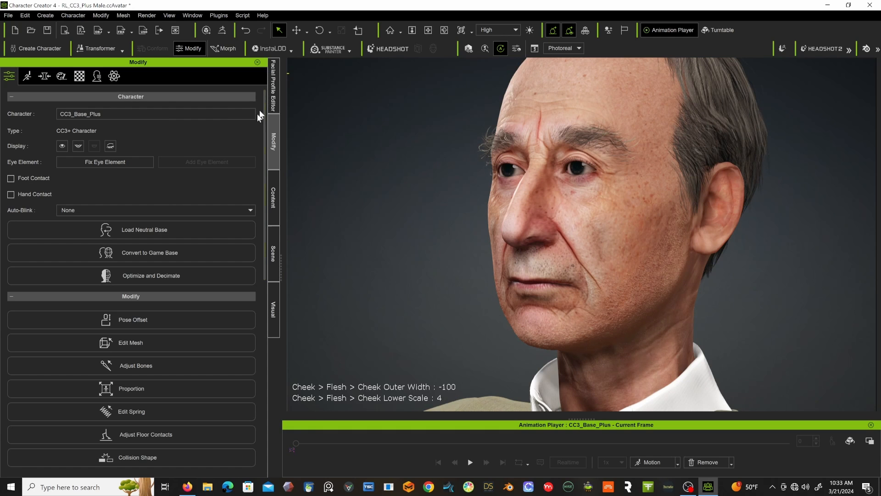
# In Headshot v2, set the Mouth and Nostril Mask to Mouth and Nostril- and update the skin texture.
pyautogui.click(193, 15)
pyautogui.moveTo(219, 15)
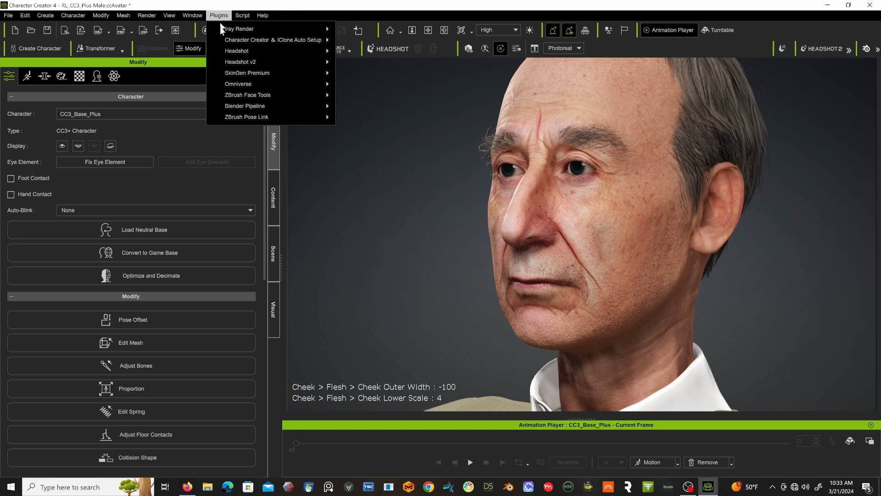
pyautogui.moveTo(233, 62)
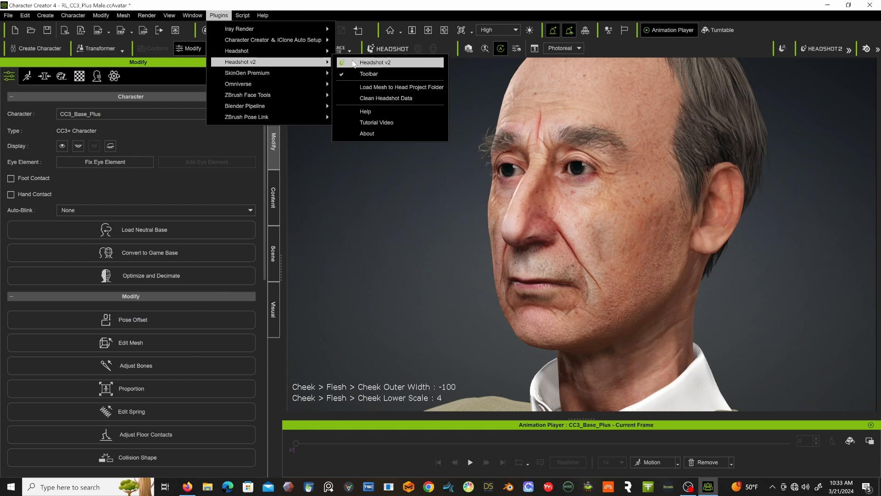
pyautogui.click(353, 63)
pyautogui.scroll(-10, 260, 301)
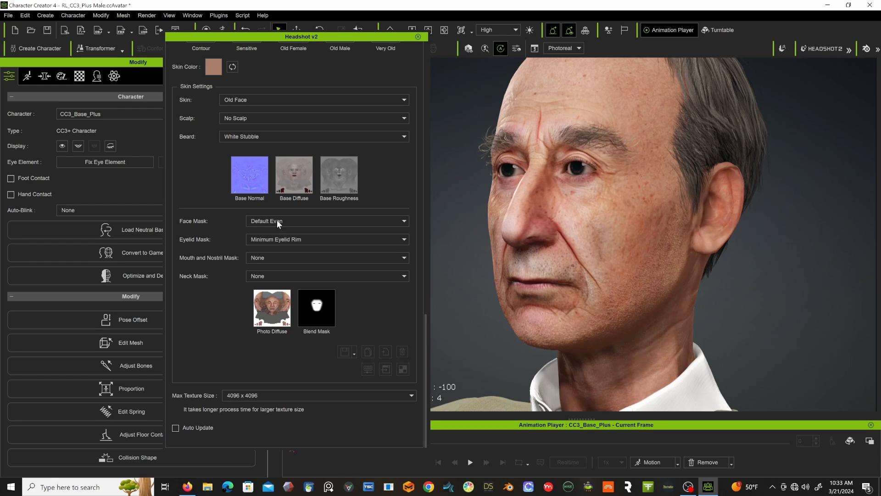
pyautogui.click(269, 256)
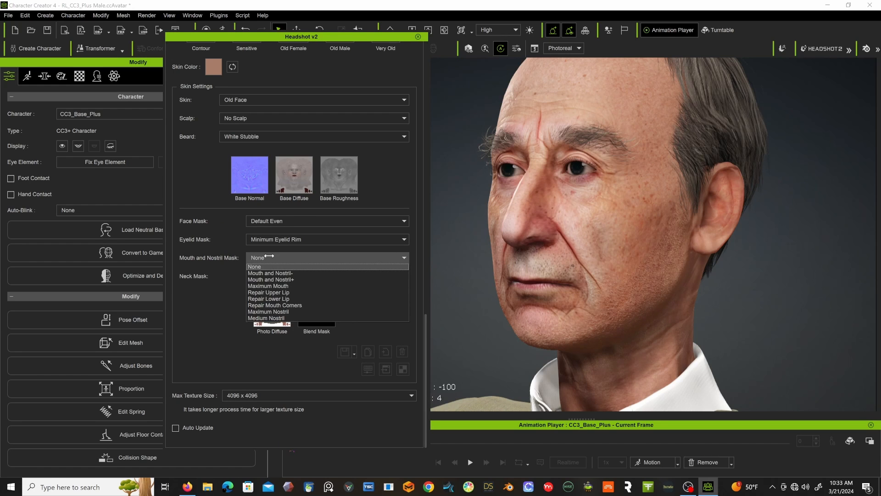
pyautogui.click(271, 273)
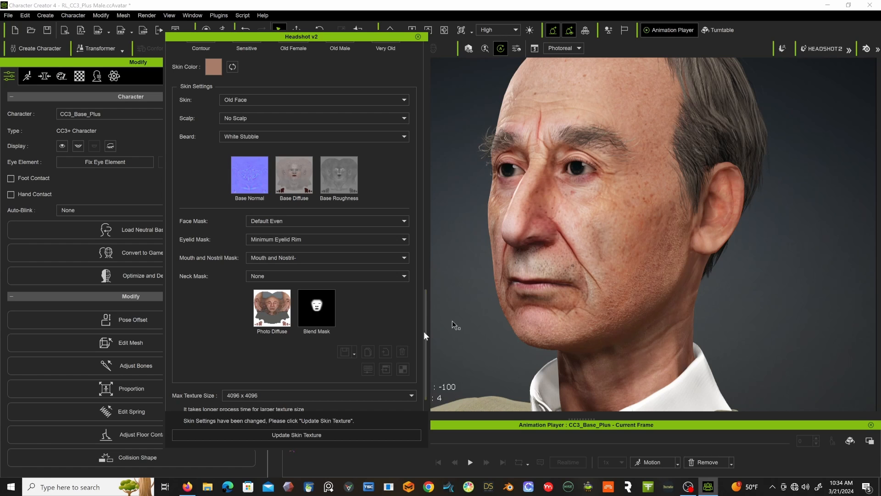
pyautogui.click(318, 436)
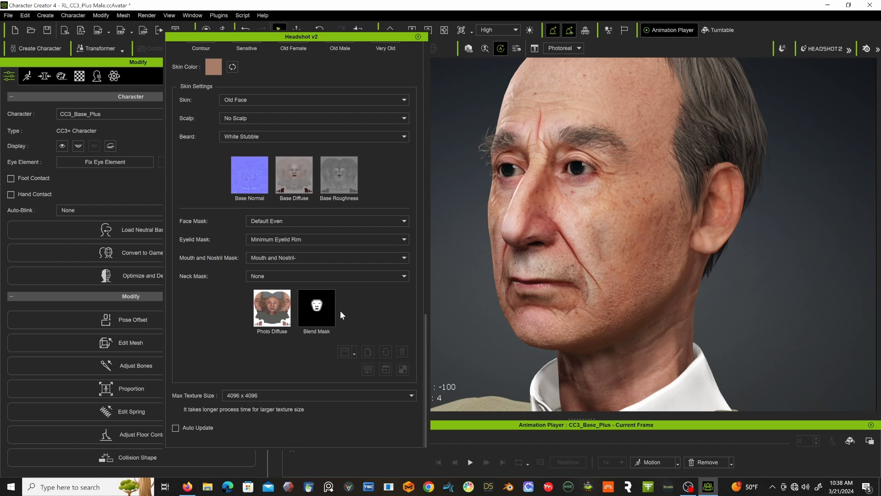
# Close Headshot v2 and show the custom Character content stored in the Reallusion custom library.
pyautogui.scroll(3, 340, 310)
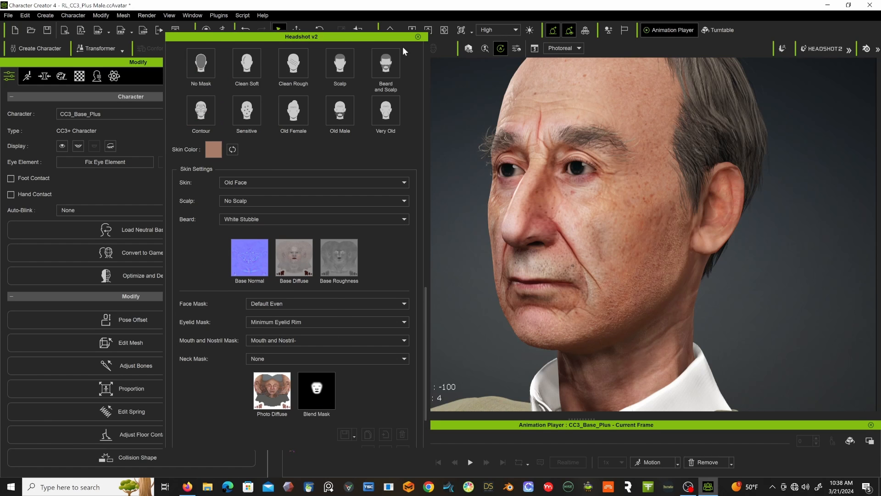
pyautogui.click(418, 36)
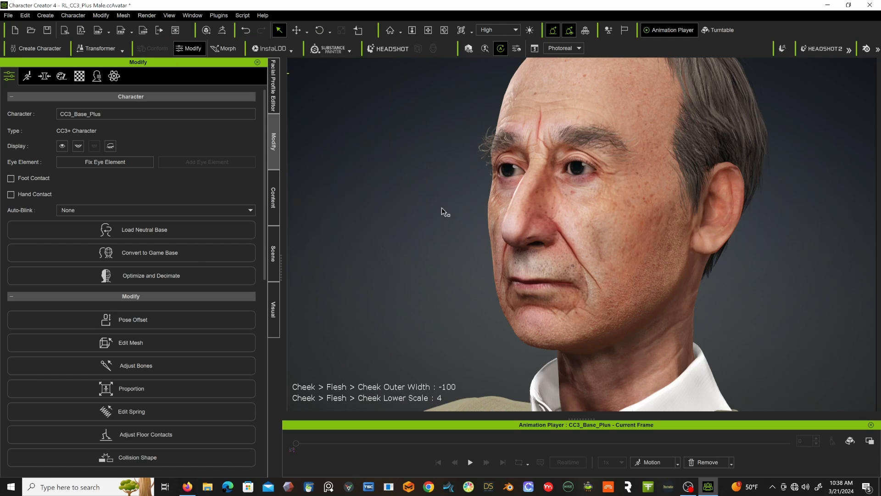
pyautogui.scroll(-6, 441, 207)
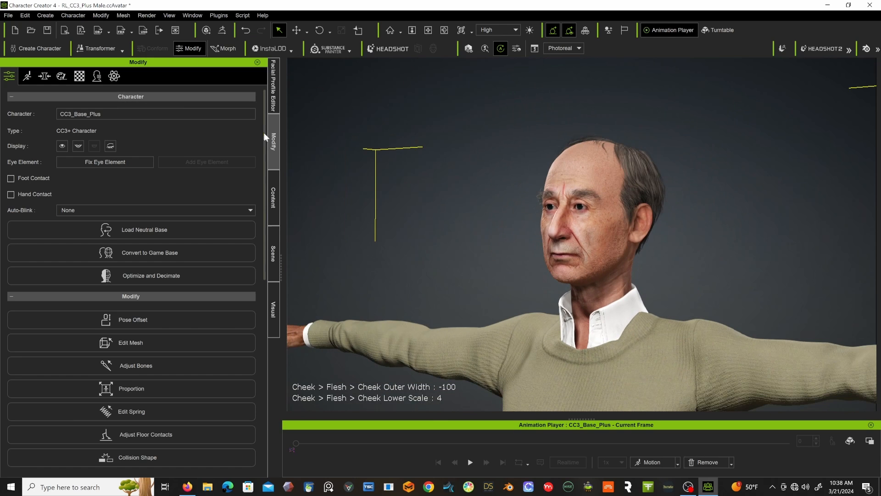
pyautogui.click(273, 199)
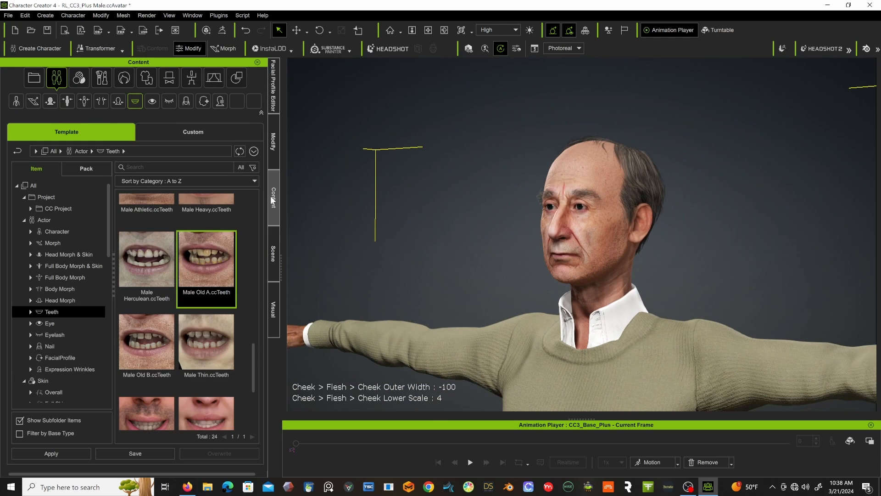
pyautogui.click(247, 136)
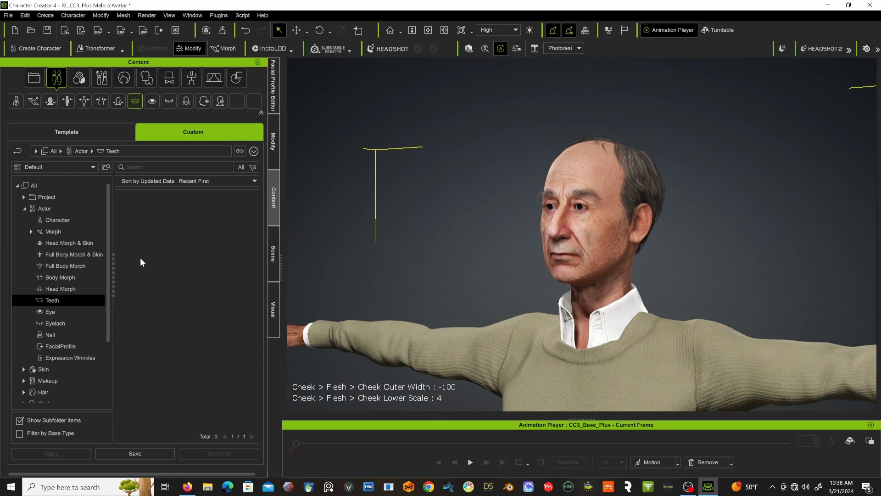
pyautogui.click(59, 219)
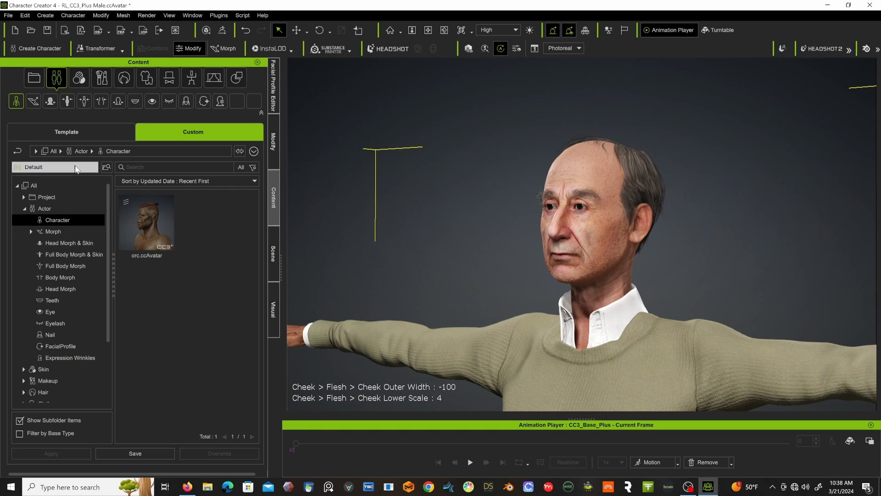
pyautogui.click(43, 167)
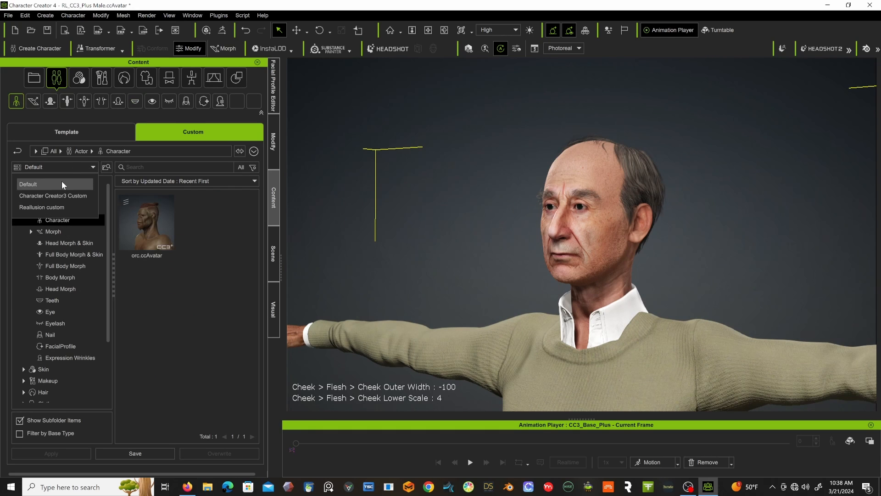
pyautogui.click(47, 208)
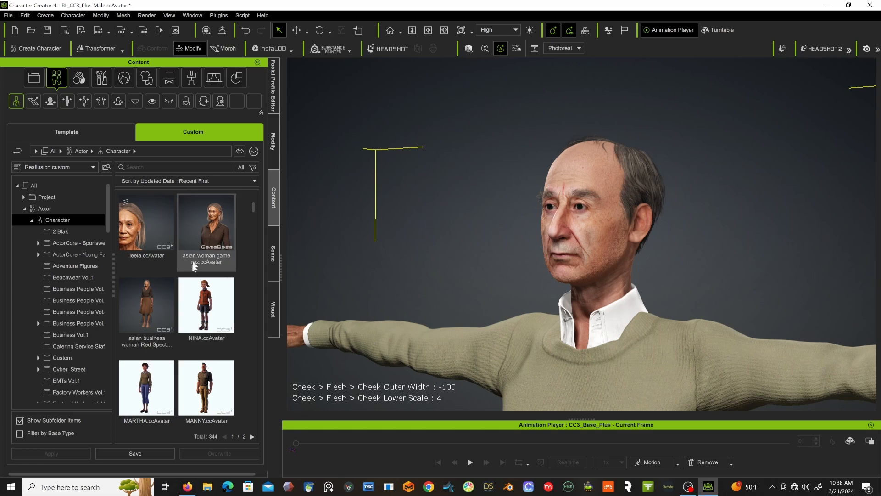
# Save the dressed elderly man to the custom library as an Actor/Character asset with the file name Bernie.
pyautogui.click(131, 452)
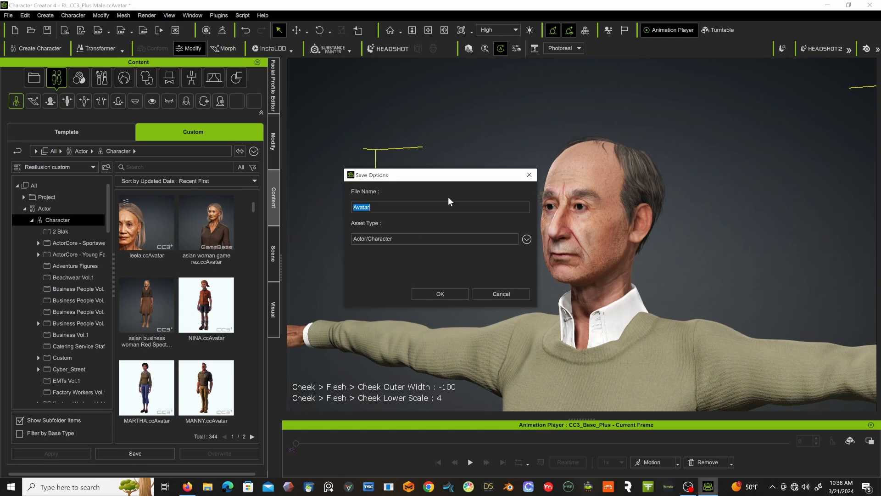
pyautogui.write('Bernie')
pyautogui.click(456, 296)
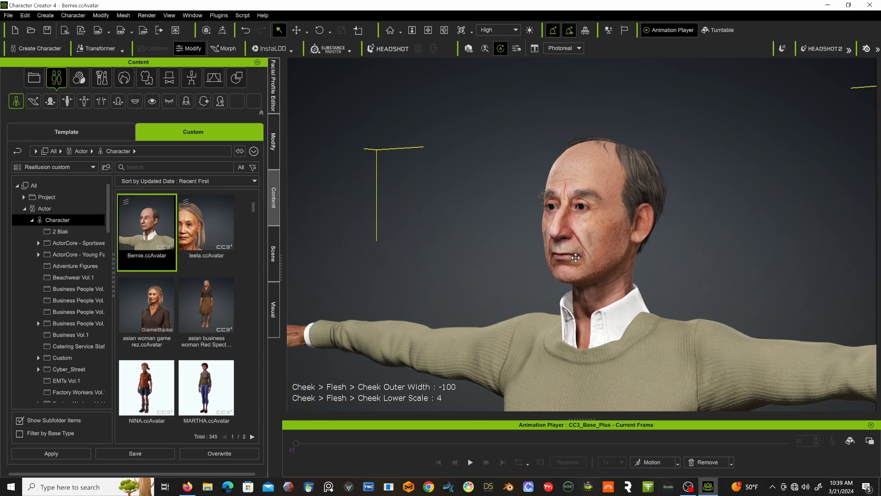
pyautogui.moveTo(575, 258); pyautogui.dragTo(524, 234, button='middle')
pyautogui.moveTo(523, 234); pyautogui.dragTo(640, 240, button='right')
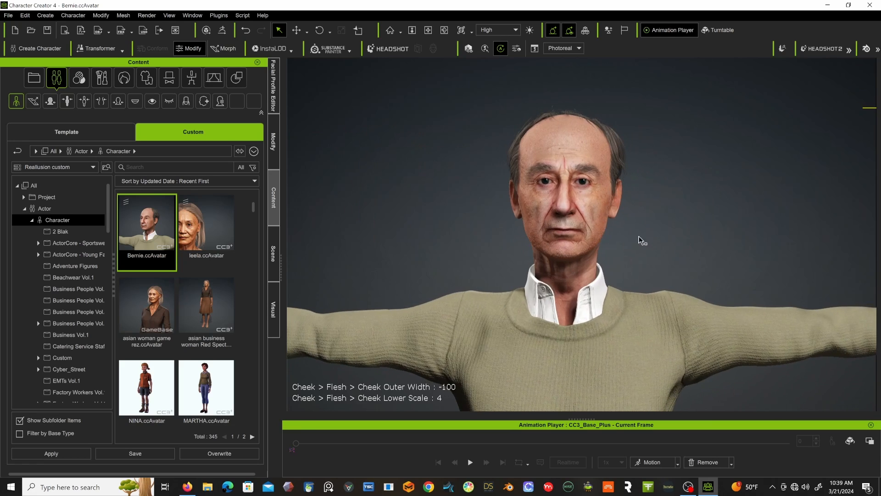
pyautogui.scroll(3, 619, 216)
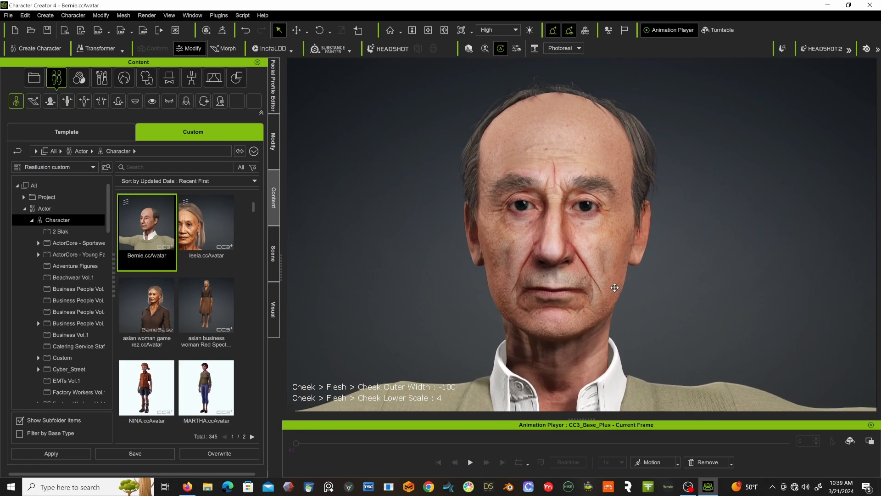